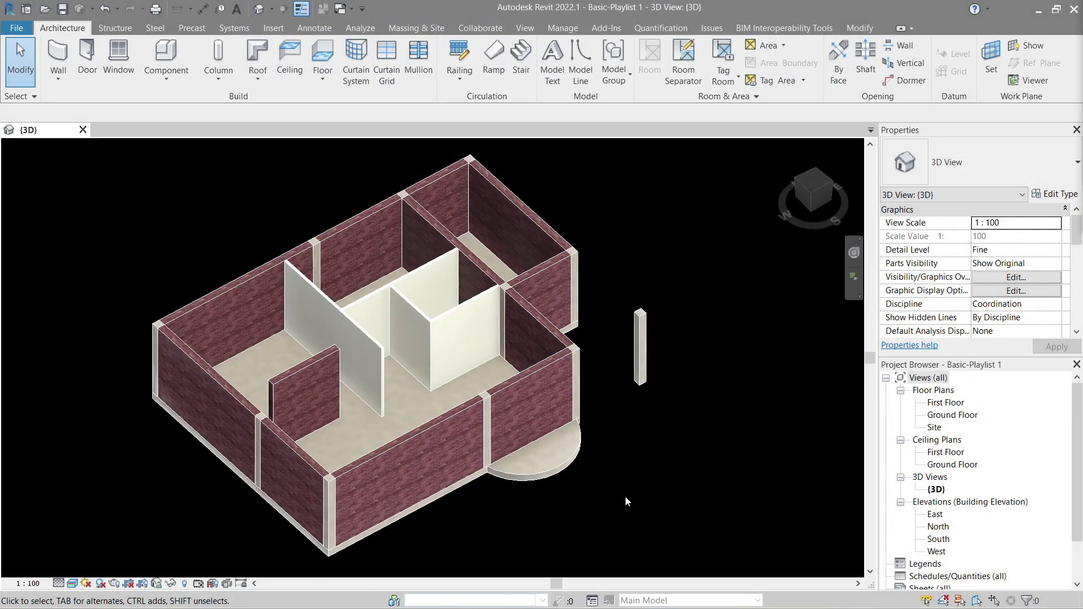
Step: Set the 3D view's detail level to Fine and its visual style to Realistic
middle_drag(605, 428, 629, 445)
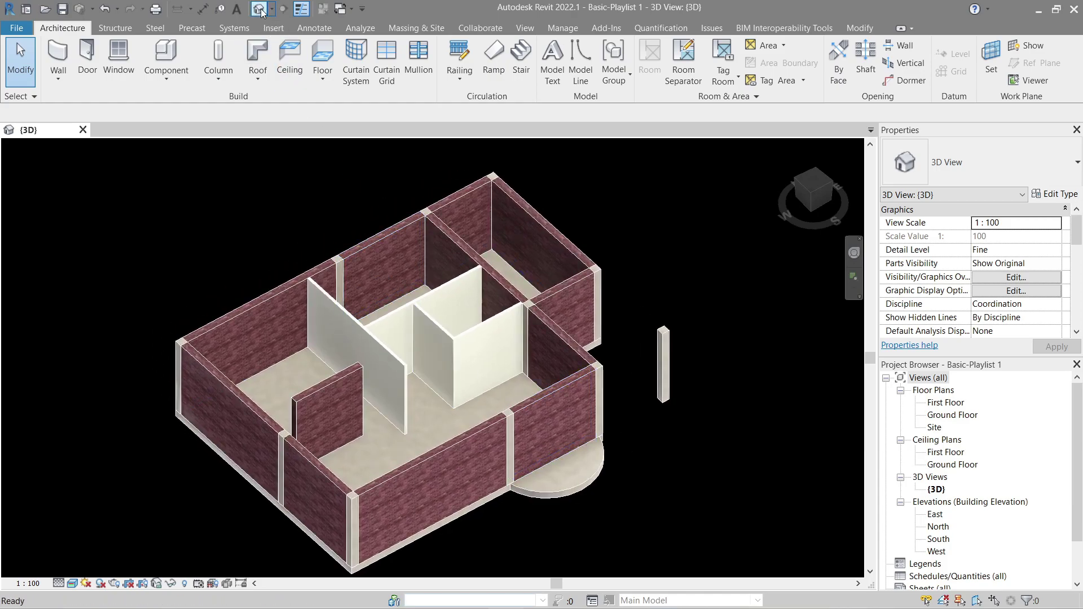
click(101, 584)
click(101, 584)
click(59, 584)
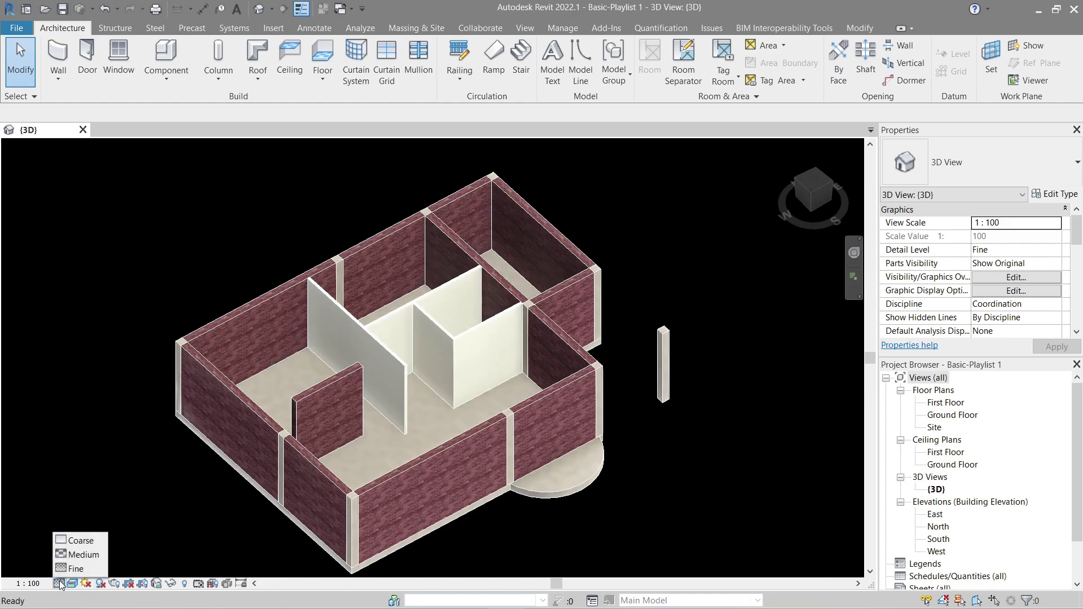
click(76, 569)
click(72, 583)
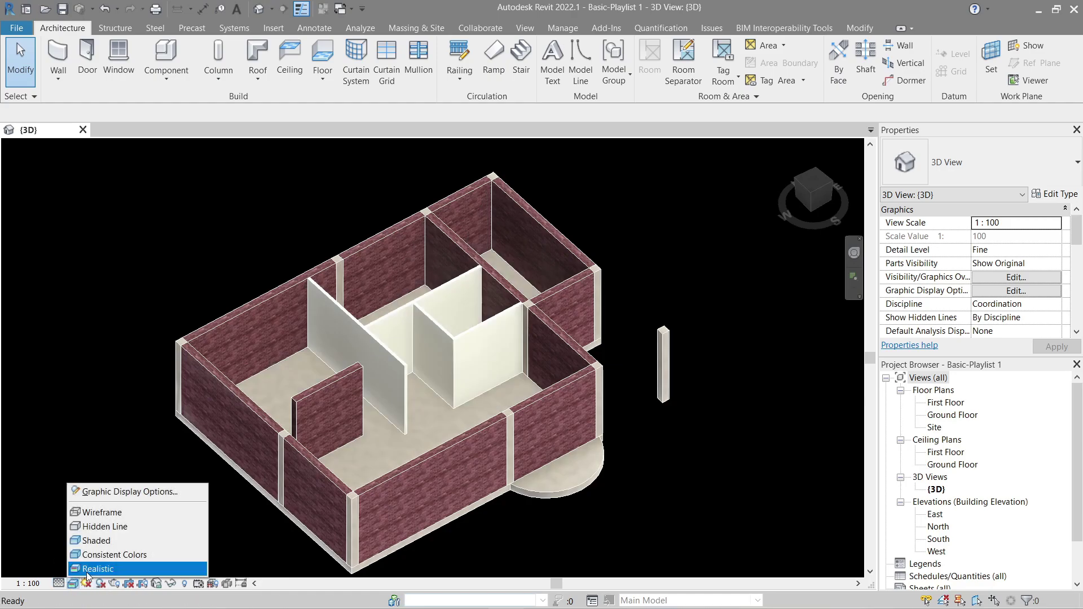
click(88, 570)
middle_drag(620, 445, 631, 432)
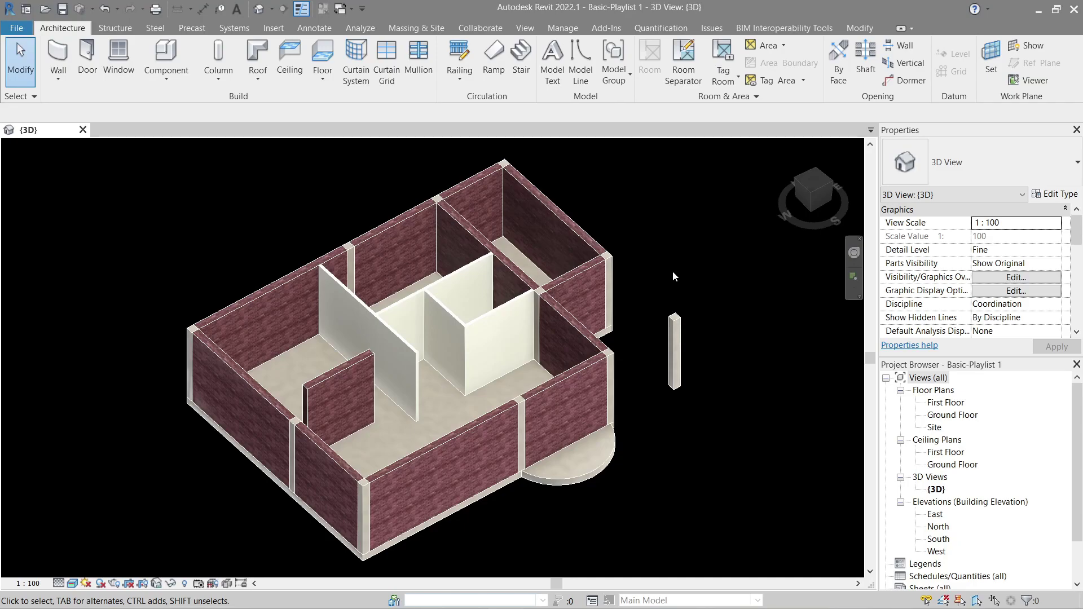
Step: Open the Ground Floor plan and tile it side by side with the 3D view, with the model visible in both
click(953, 415)
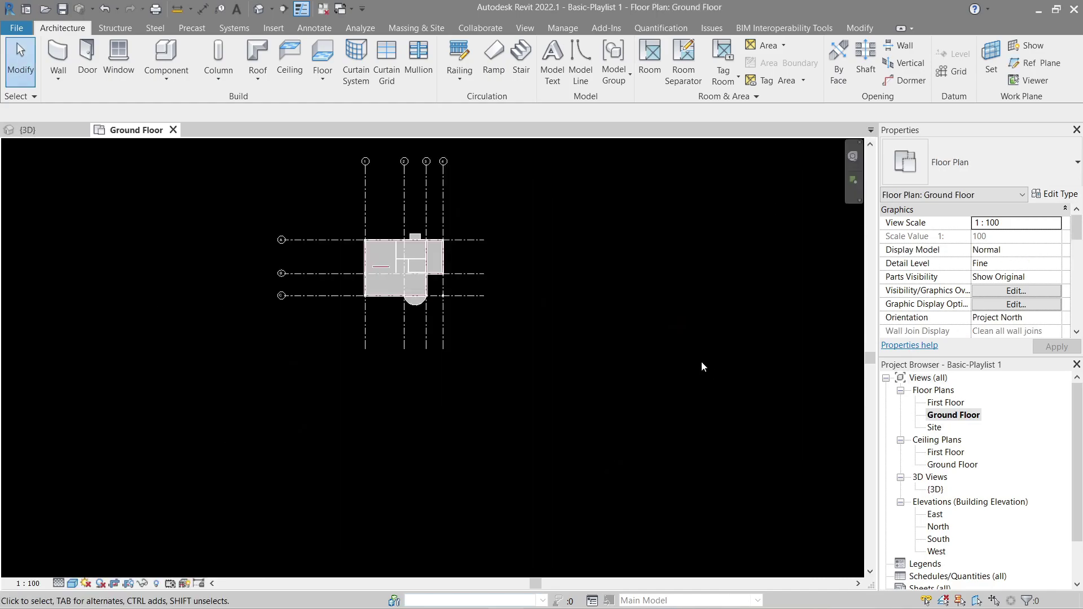
key(w)
key(t)
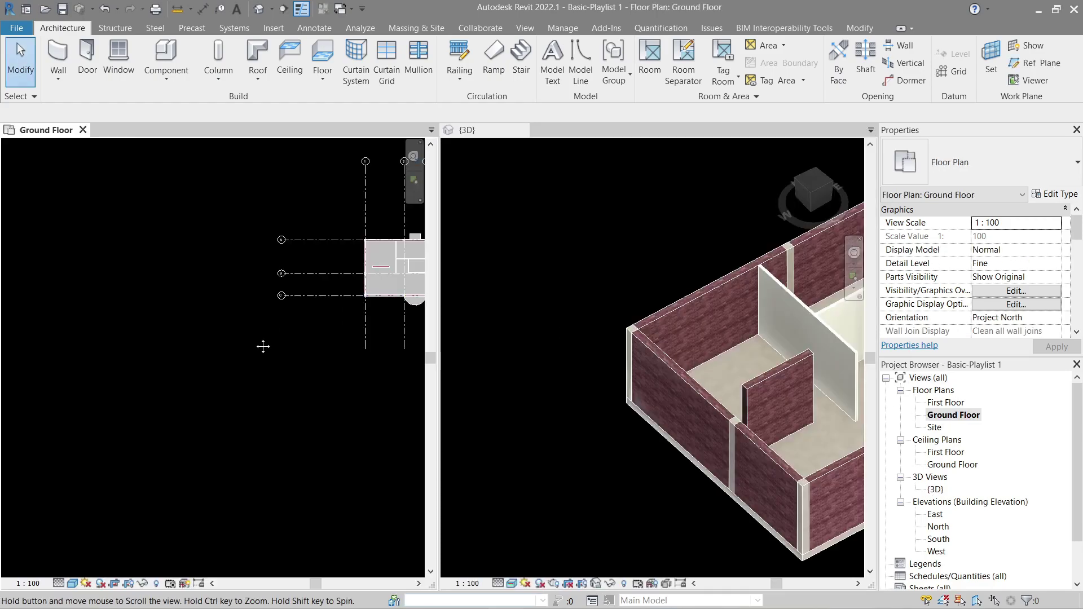
middle_click(665, 374)
middle_click(666, 374)
scroll(195, 372, up, 3)
middle_drag(195, 345, 250, 457)
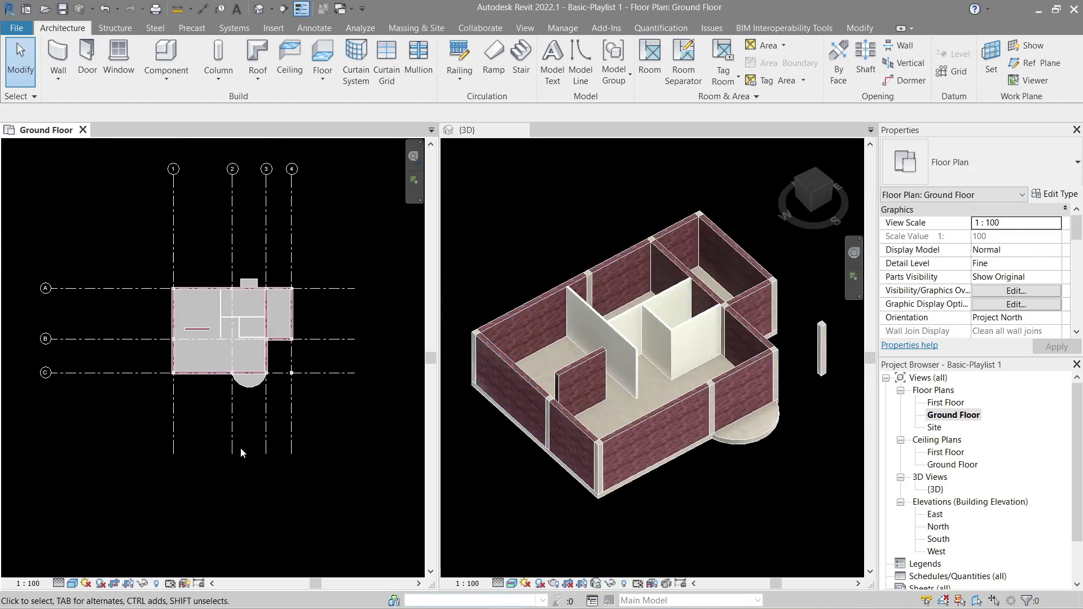
Step: Select the existing ground-floor slab in the 3D view to check its floor type and level
click(747, 434)
click(752, 441)
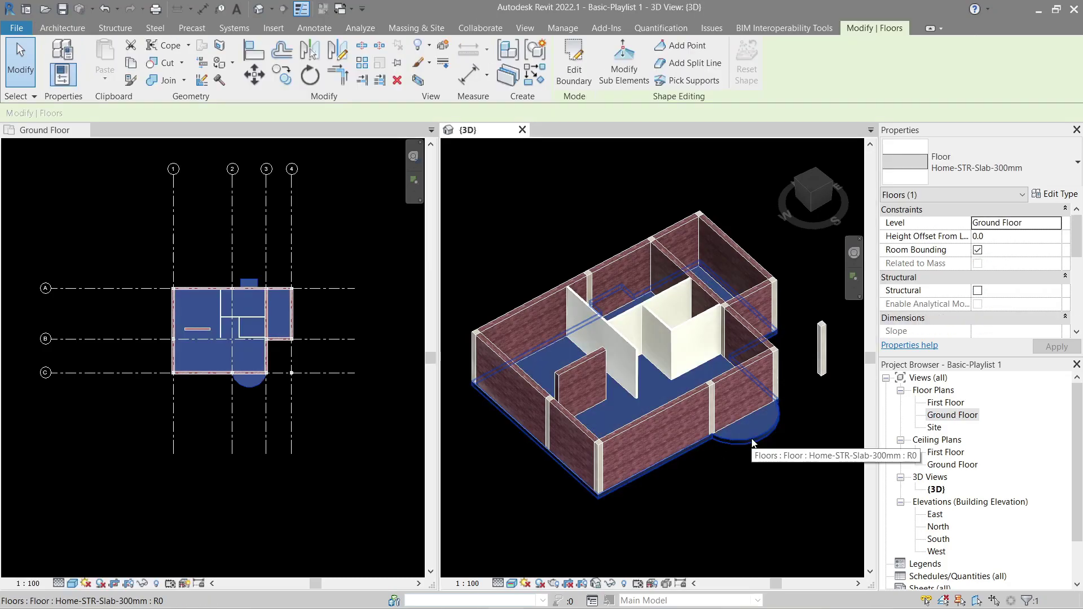
click(129, 367)
Step: Start a new floor and sketch a small rectangular boundary between grids B and C, near grid 1
double_click(196, 352)
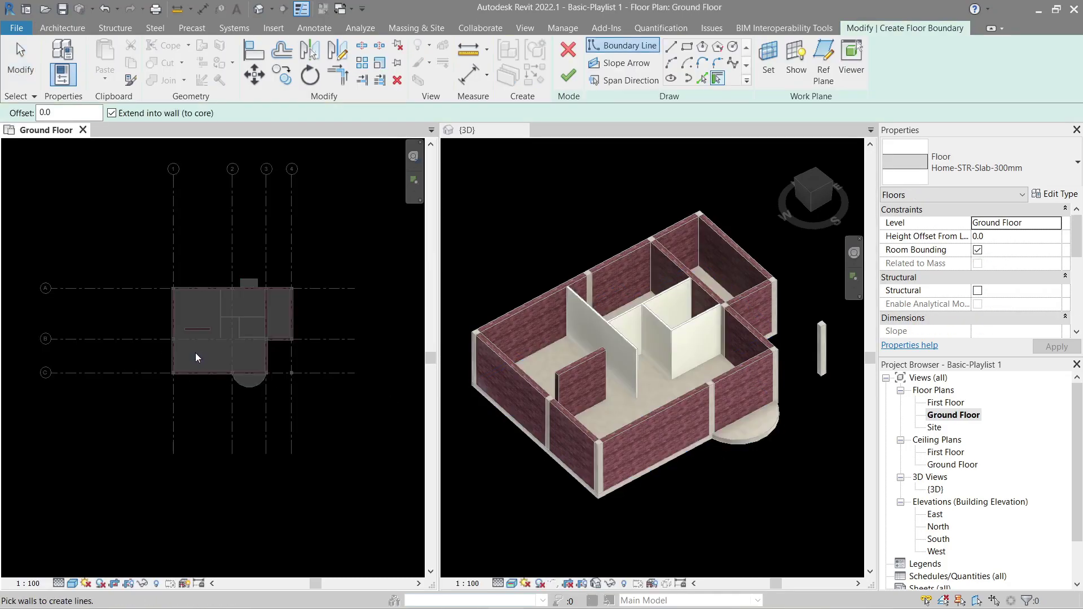
click(687, 46)
scroll(217, 349, up, 4)
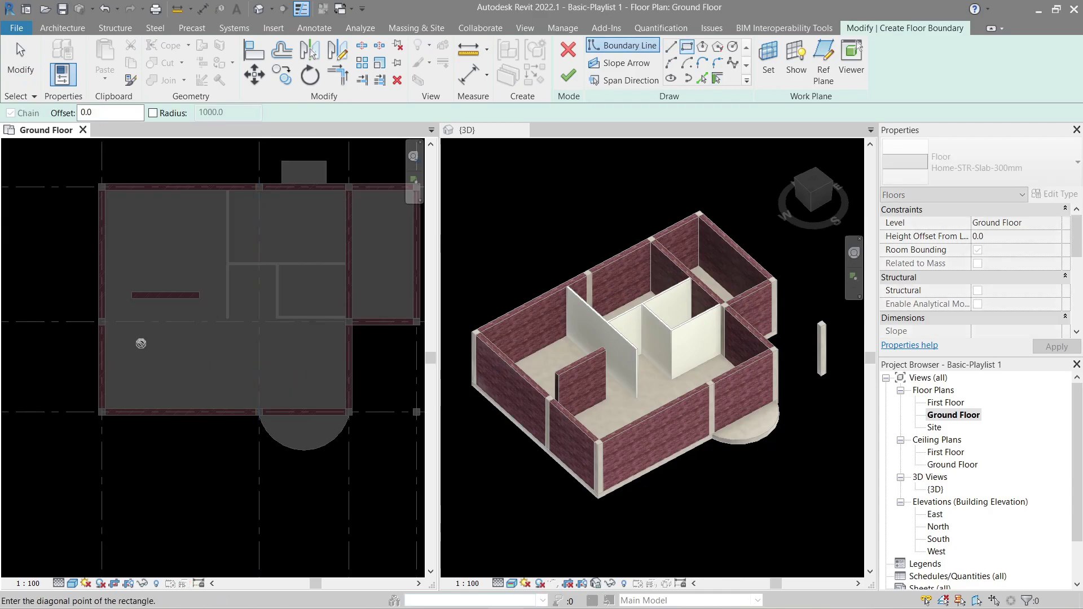
click(180, 381)
right_click(232, 351)
click(254, 365)
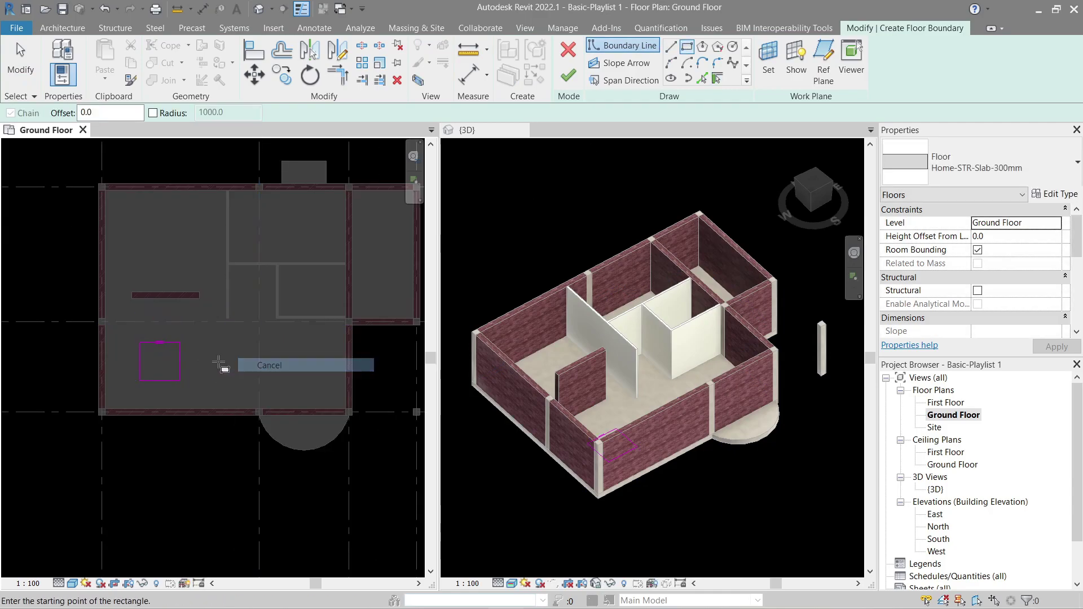
Step: Duplicate the floor type Home-STR-Slab-300mm under the name Home-ARC-Common-50mm
click(1053, 194)
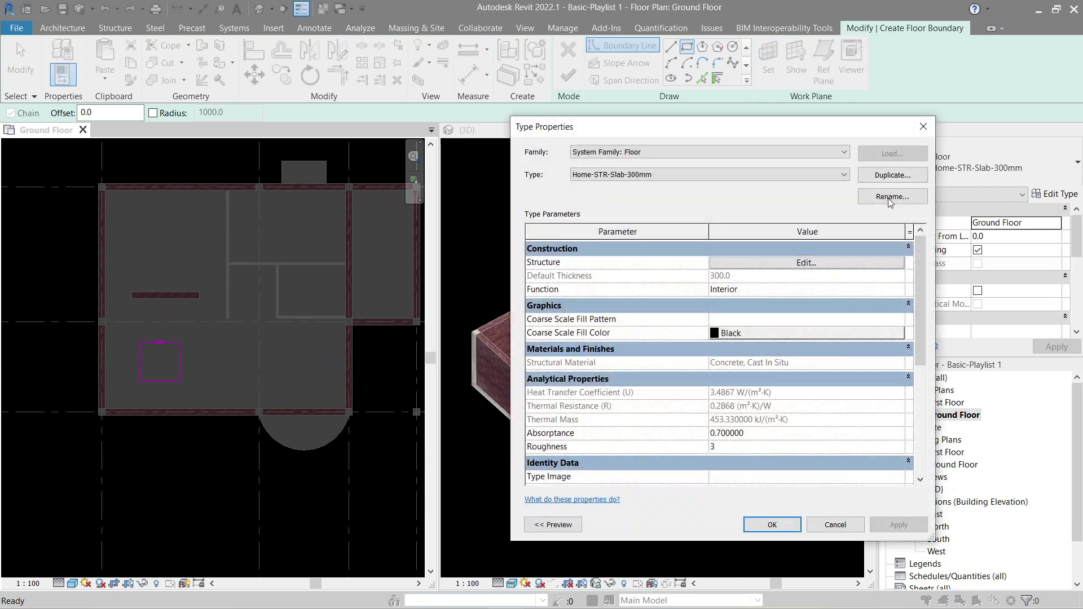
click(888, 174)
click(736, 318)
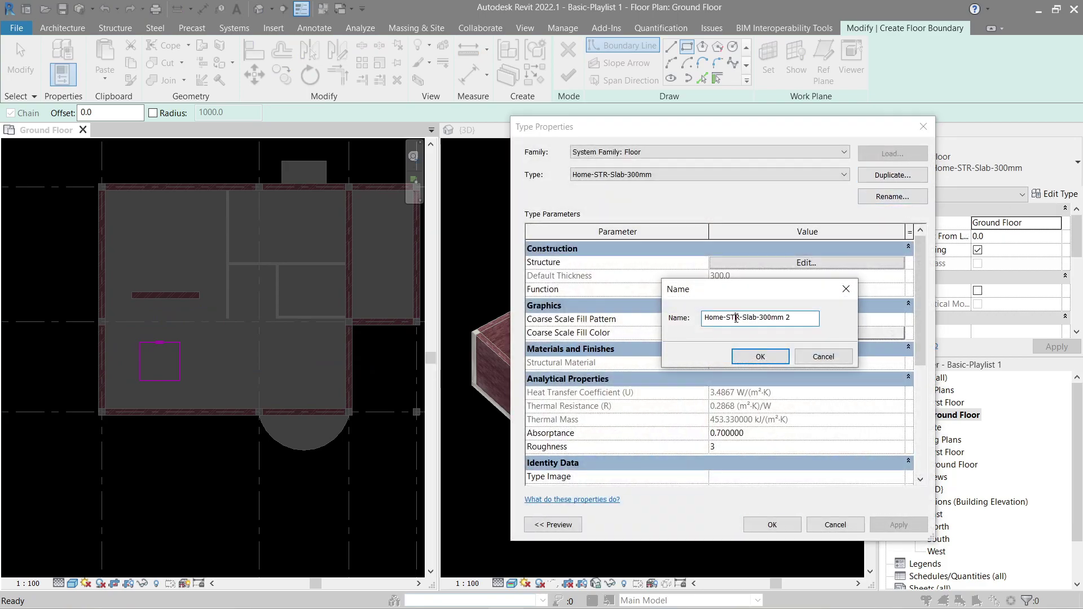
key(BackSpace)
key(BackSpace)
key(BackSpace)
text(ARC)
key(BackSpace)
key(BackSpace)
key(BackSpace)
text(Common)
drag(773, 318, 845, 313)
text(5)
click(770, 358)
Step: Edit the new floor type's structure and set the thickness of its structural layer to 50 mm
click(773, 261)
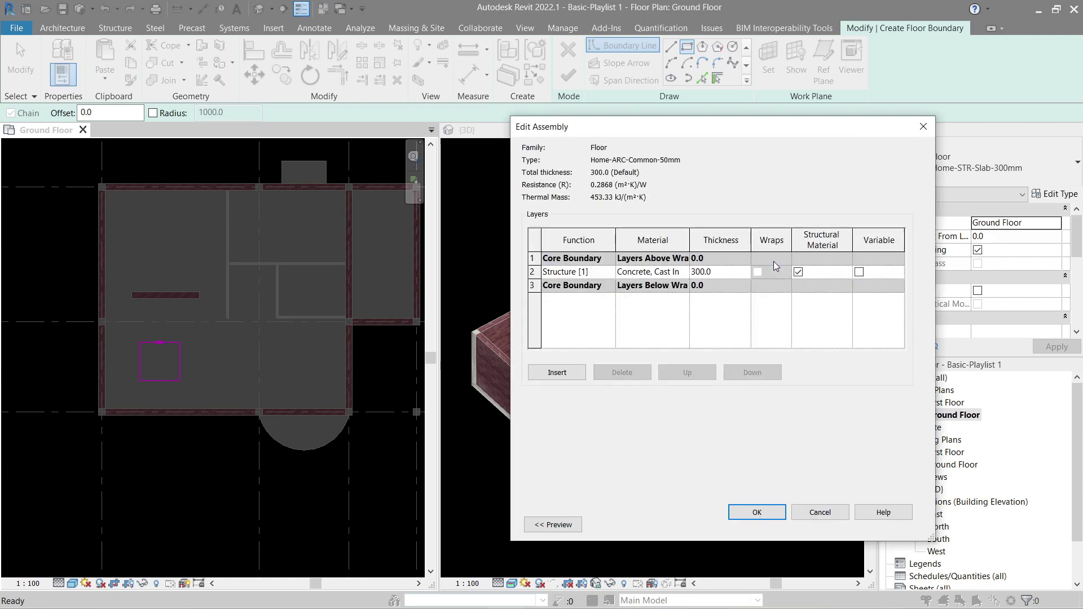
click(724, 273)
text(5)
Step: Browse the project materials for the structural layer and choose Oak Flooring
click(685, 272)
click(684, 272)
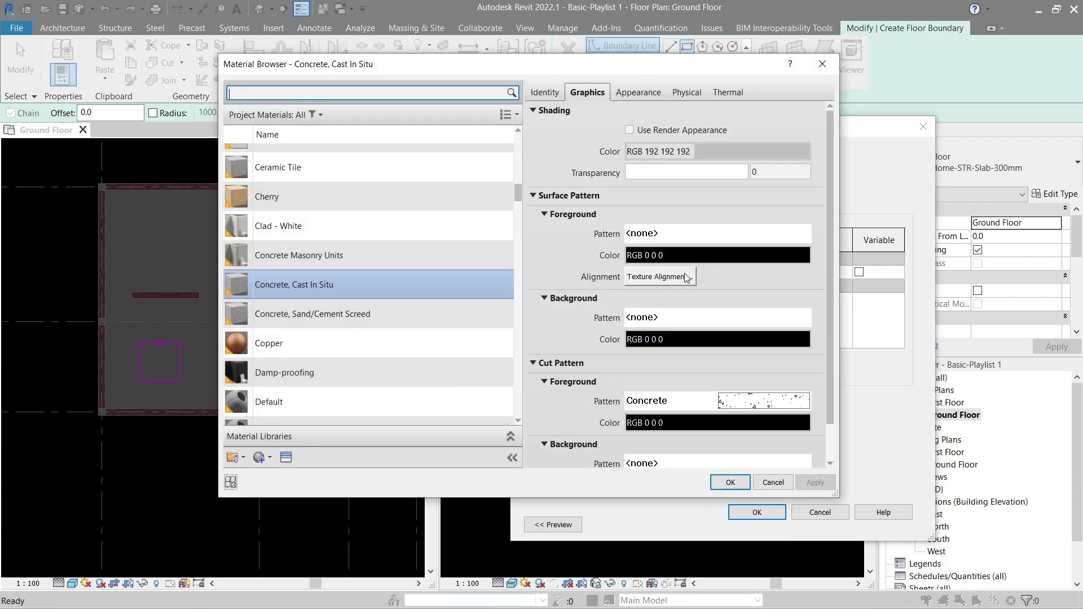
click(550, 96)
click(583, 94)
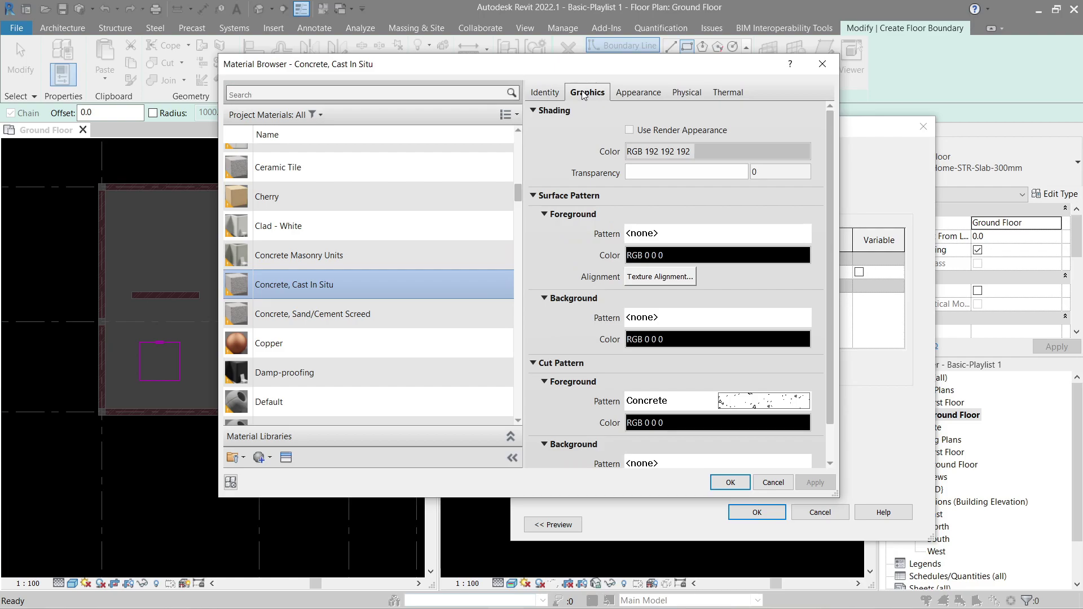
click(643, 95)
scroll(361, 159, up, 1)
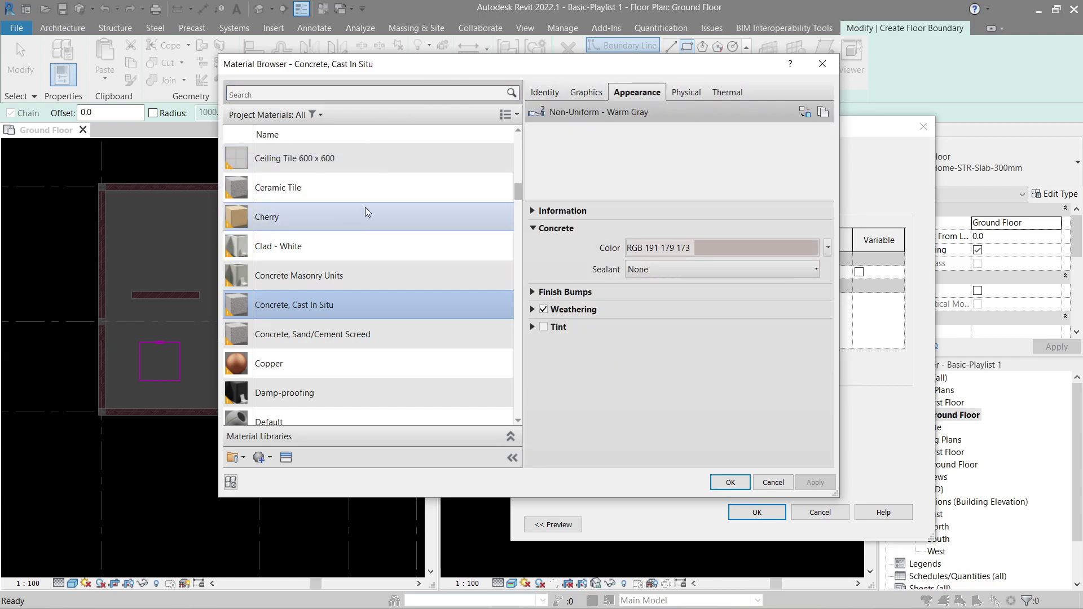
click(380, 263)
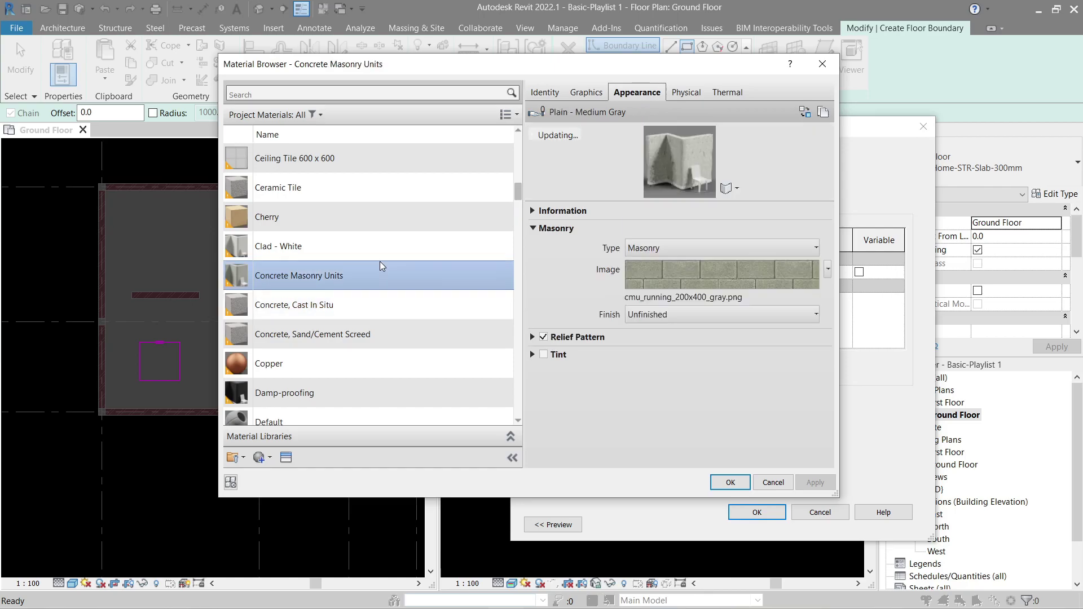
key(o)
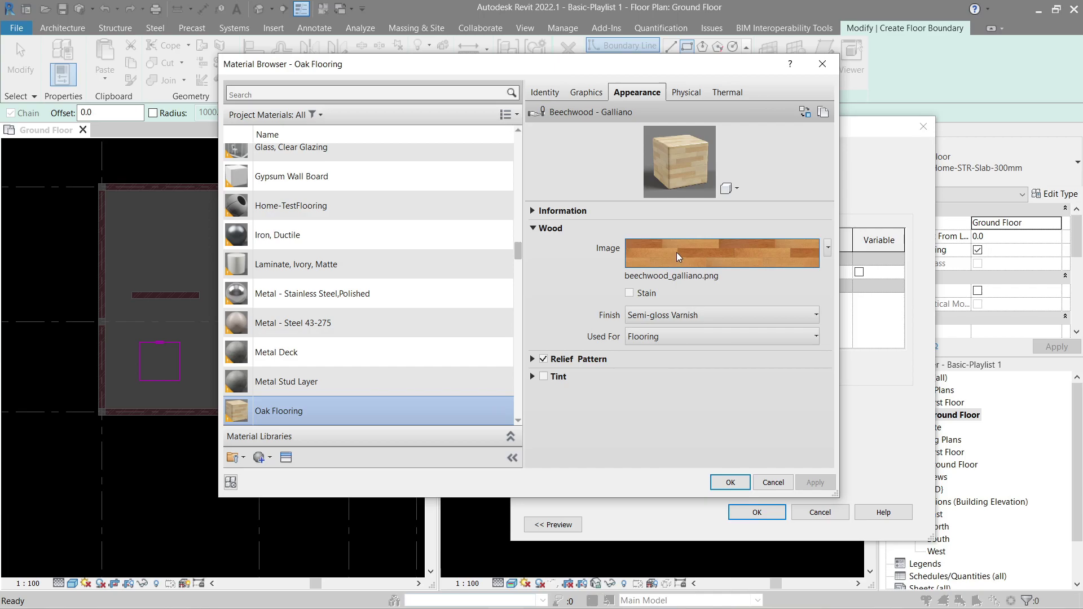
Step: Review the graphics and appearance settings of Oak Flooring and apply the material to the floor type
mouse_move(676, 251)
click(587, 93)
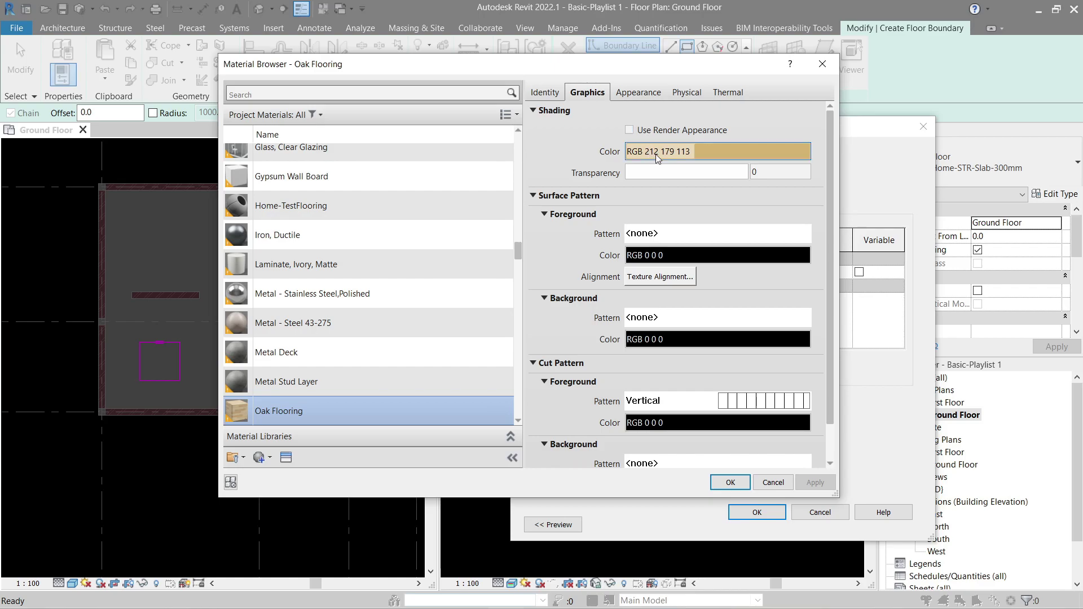
click(640, 93)
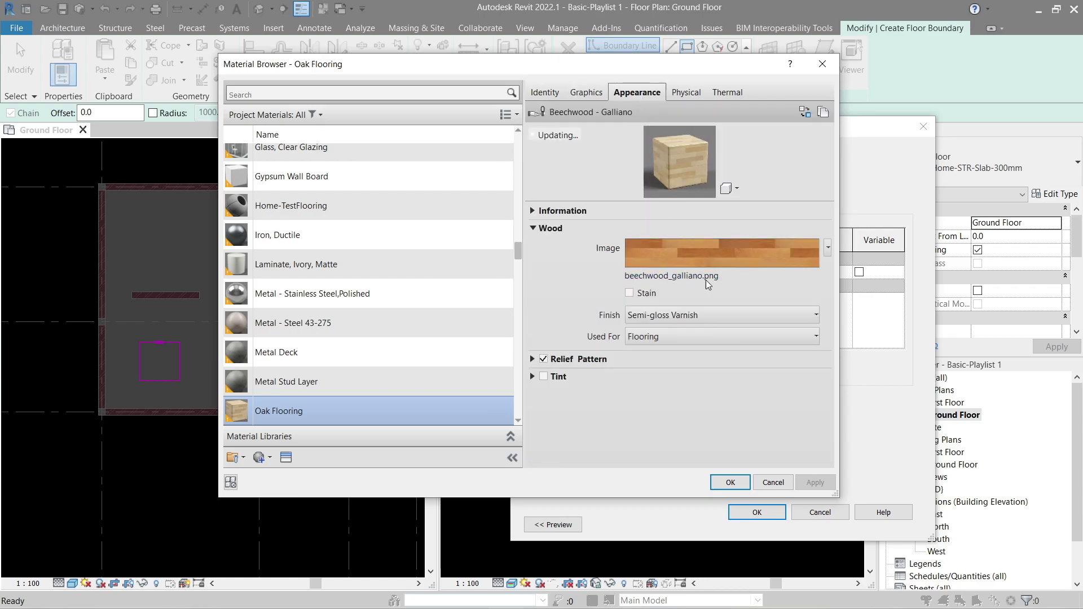
mouse_move(684, 255)
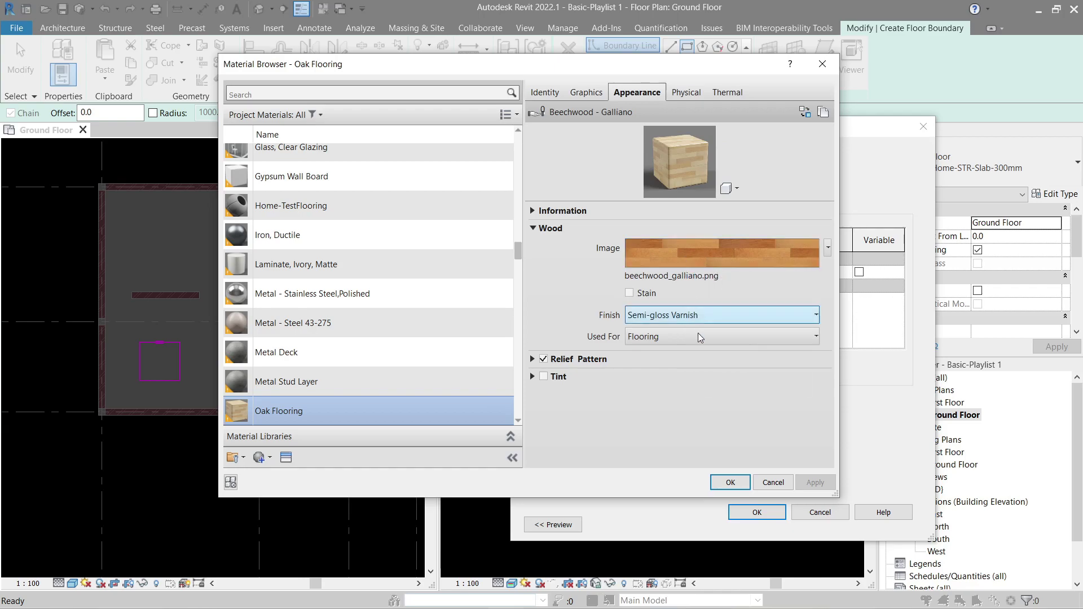
click(730, 483)
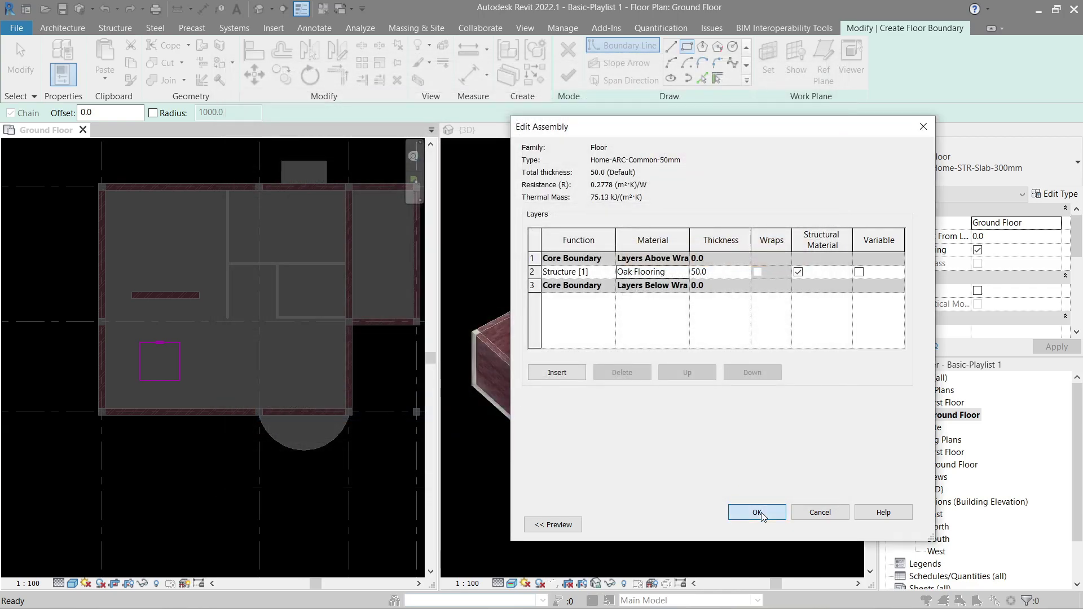
click(756, 511)
click(898, 525)
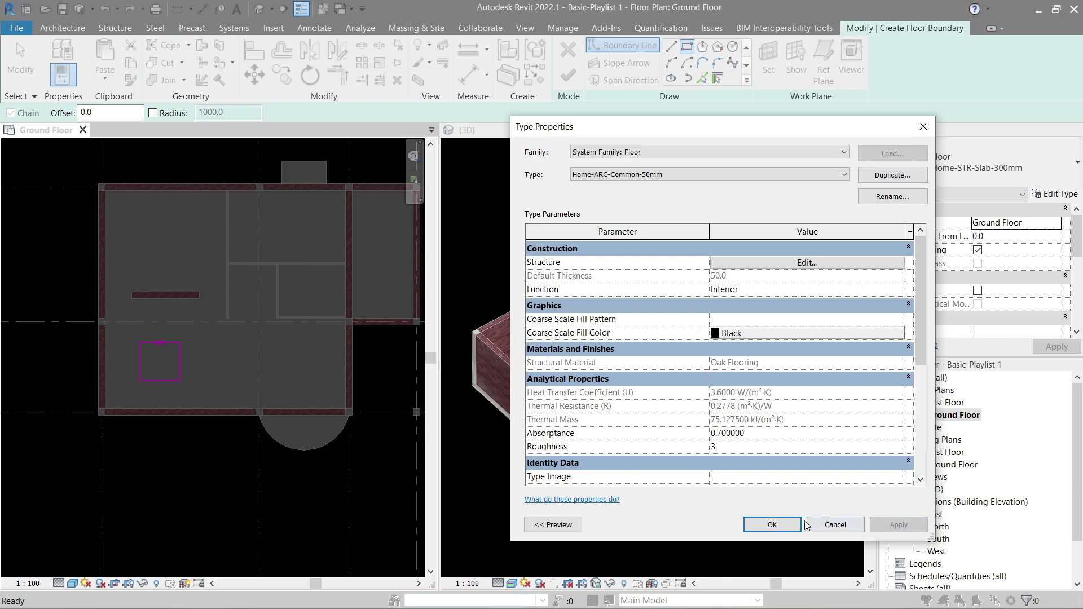
click(772, 524)
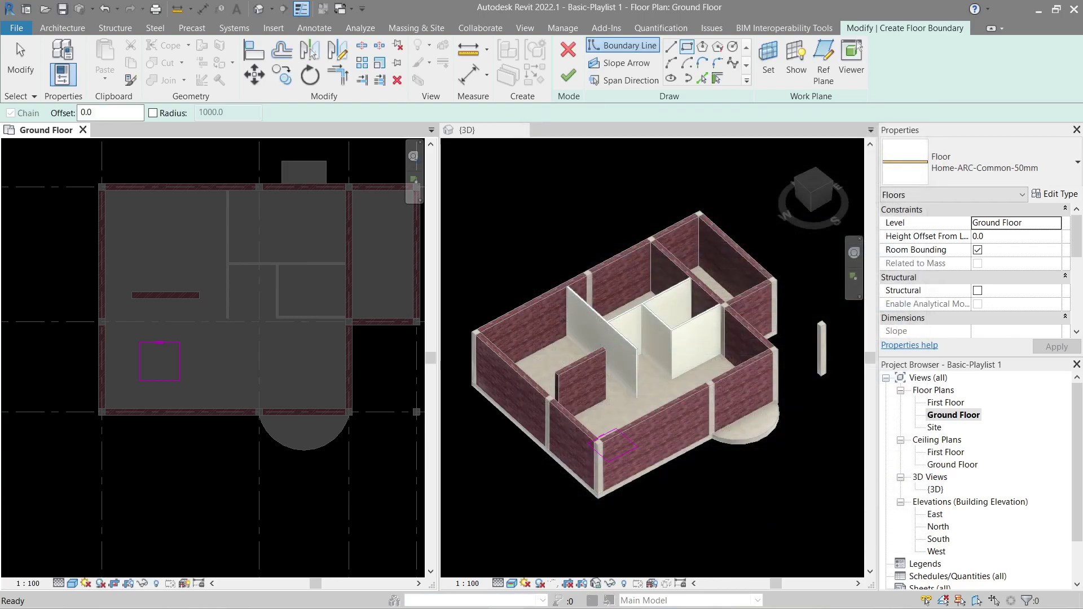
Step: Finish the sketch of the small rectangular floor
middle_drag(363, 265, 369, 271)
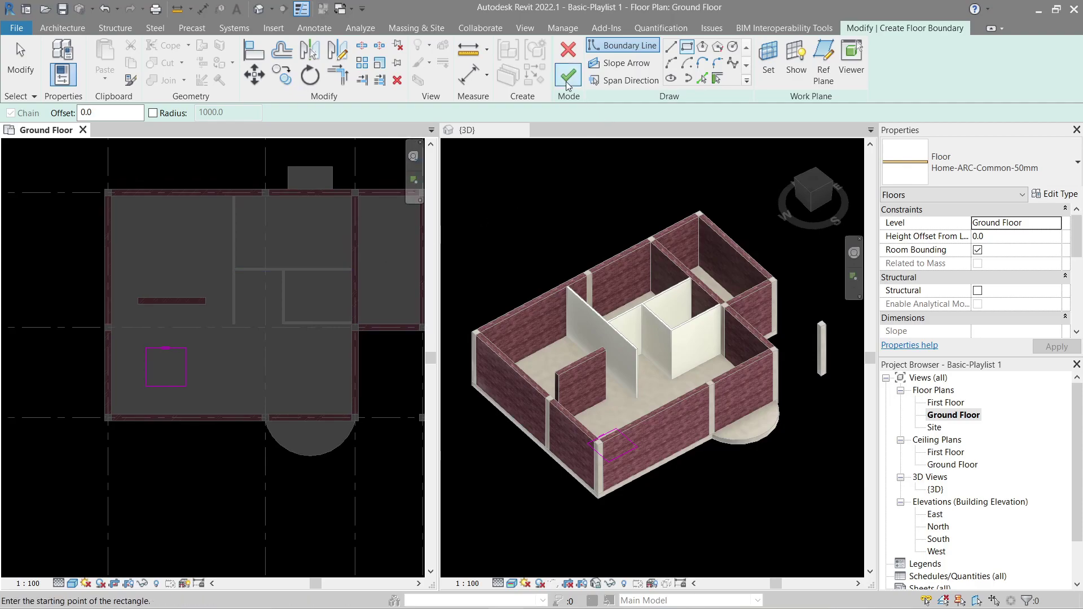
click(567, 81)
drag(555, 182, 466, 225)
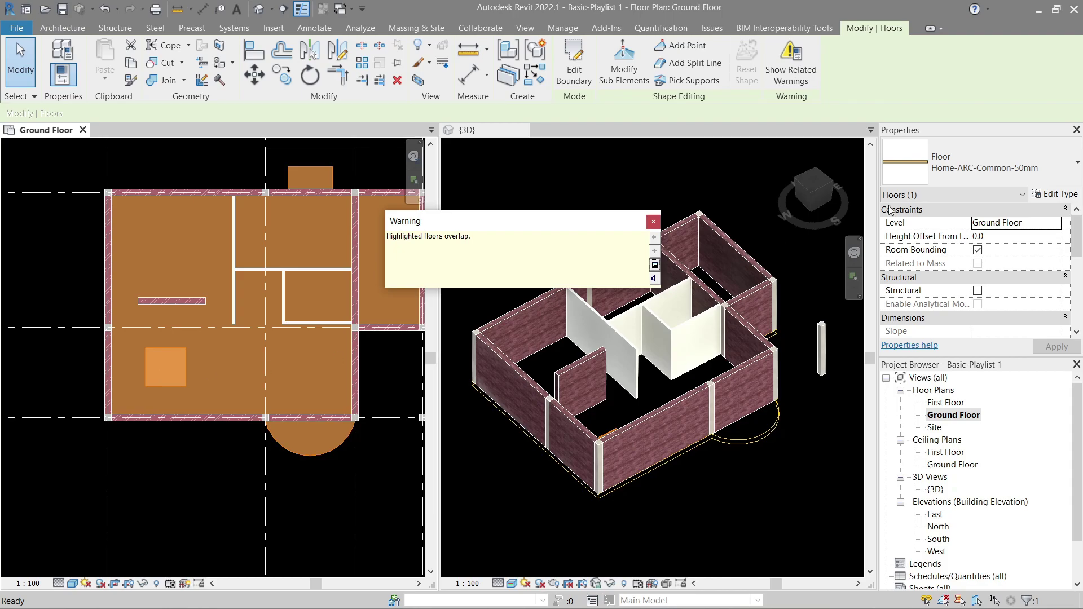
Step: Set the small floor's height offset from its level to 50 mm and inspect it in 3D
click(996, 240)
text(50)
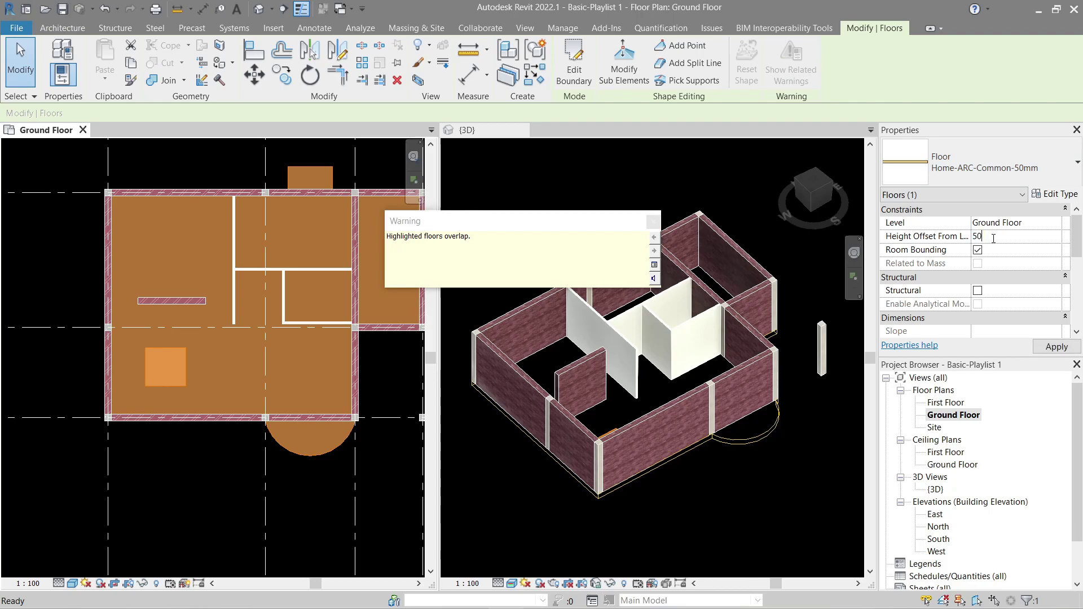
key(Return)
click(383, 369)
shift+middle_drag(597, 417, 629, 441)
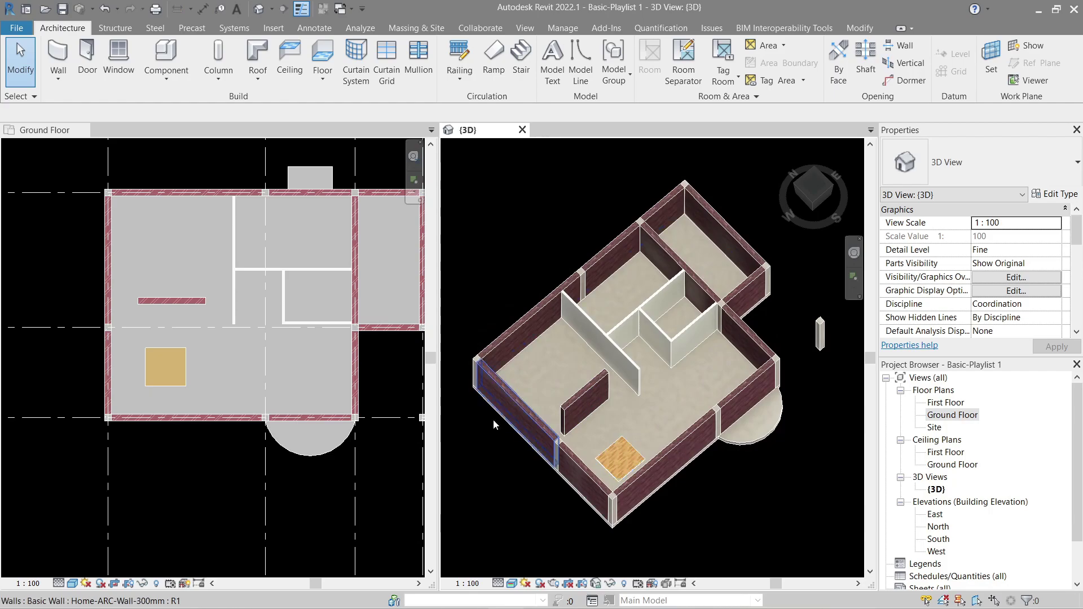
Step: Edit the oak floor's boundary and delete its rectangular sketch lines
click(222, 361)
double_click(184, 370)
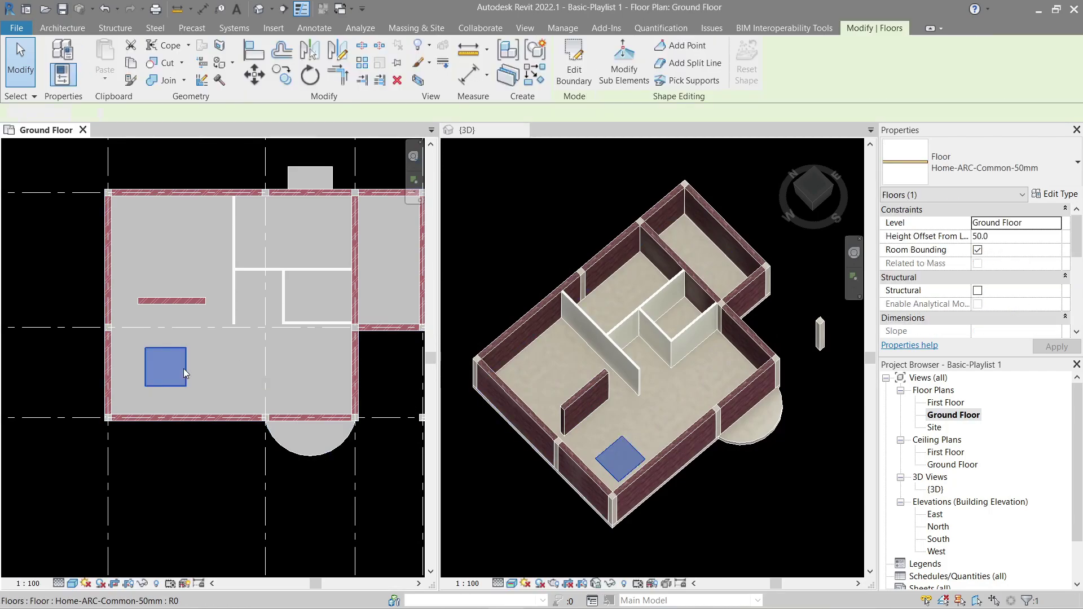
drag(92, 340, 248, 443)
key(Delete)
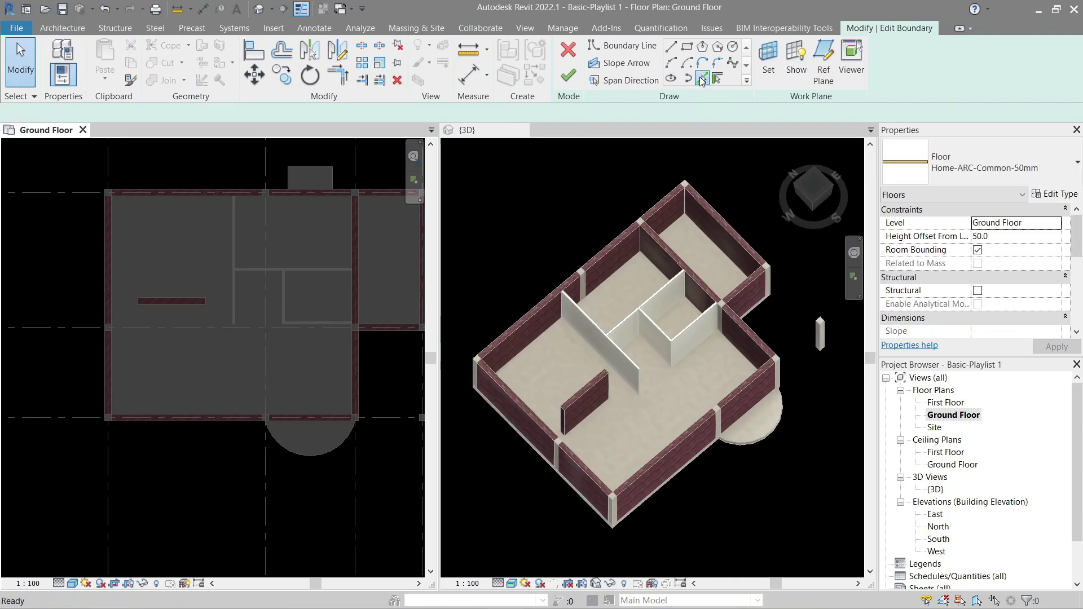
Step: Trace the floor boundary with Pick Lines along the inner faces of the surrounding room walls and partitions
click(701, 78)
click(157, 201)
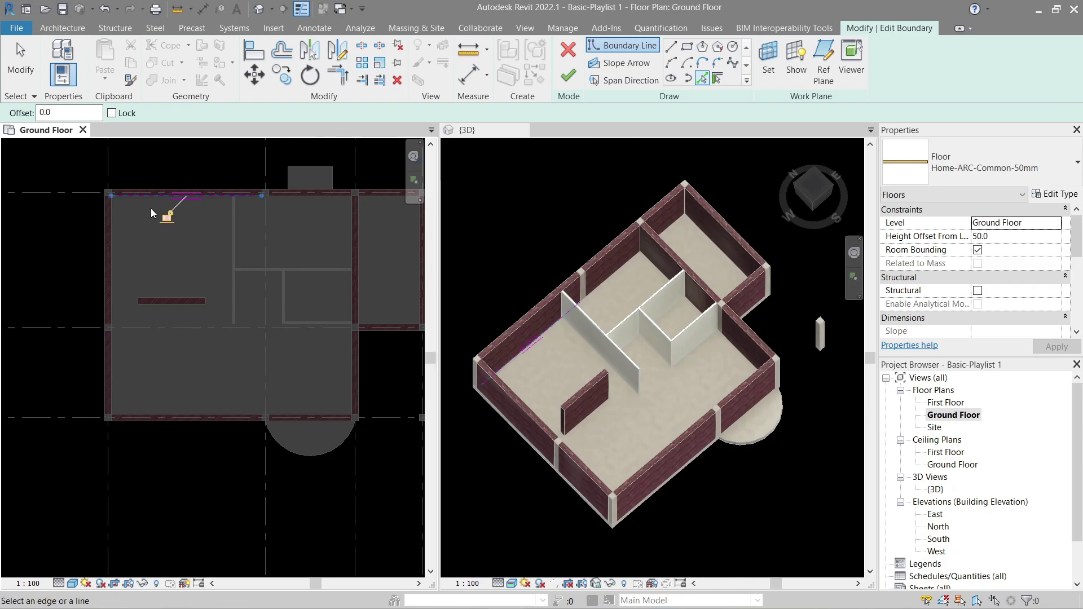
click(117, 226)
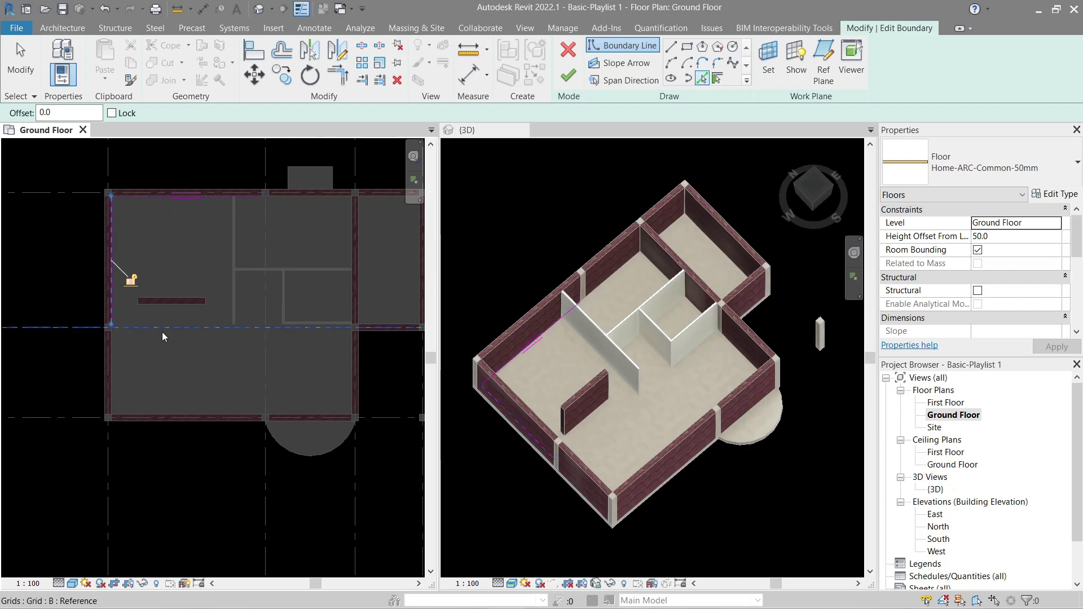
click(181, 413)
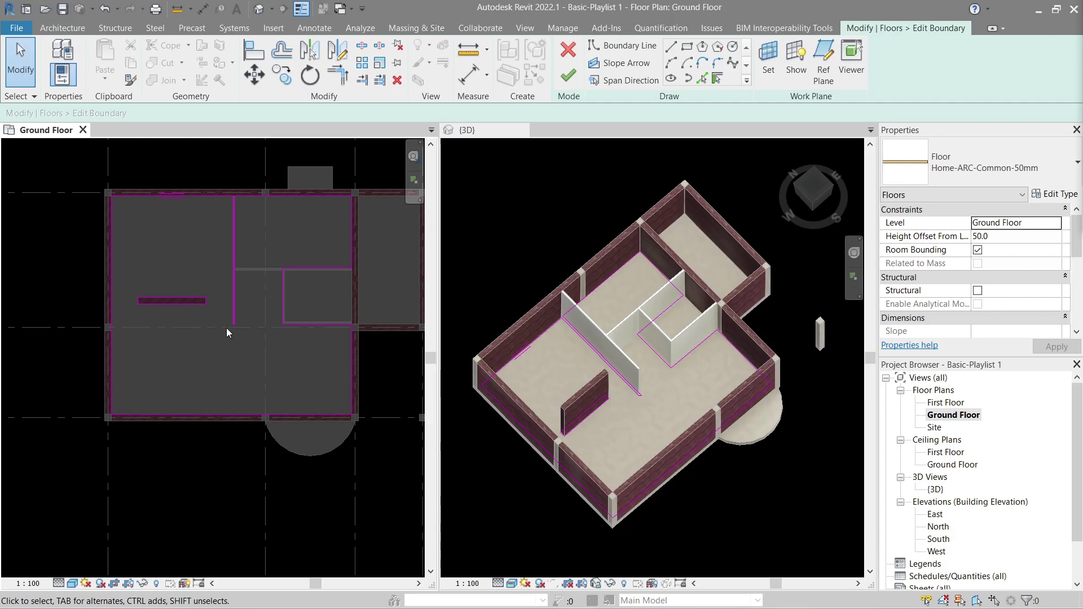
scroll(227, 327, up, 6)
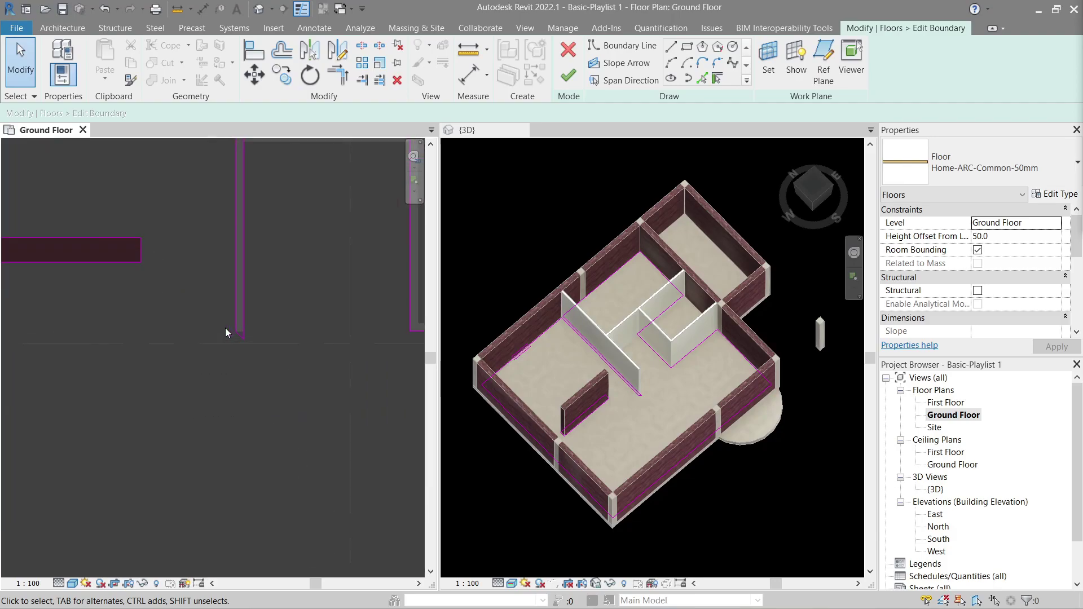
scroll(255, 333, down, 10)
scroll(201, 294, up, 6)
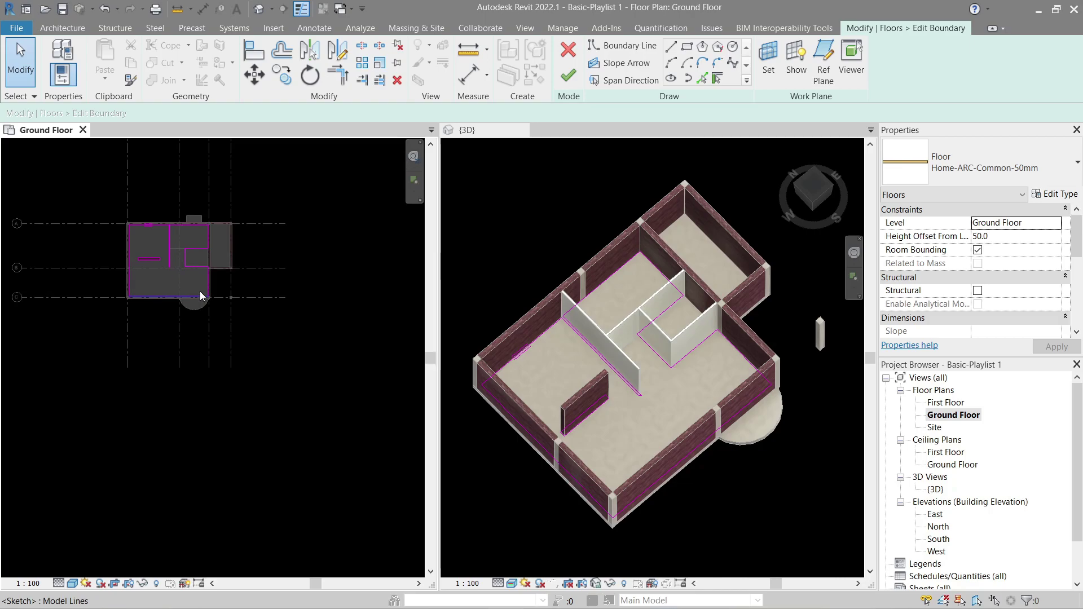
scroll(163, 259, up, 4)
click(671, 47)
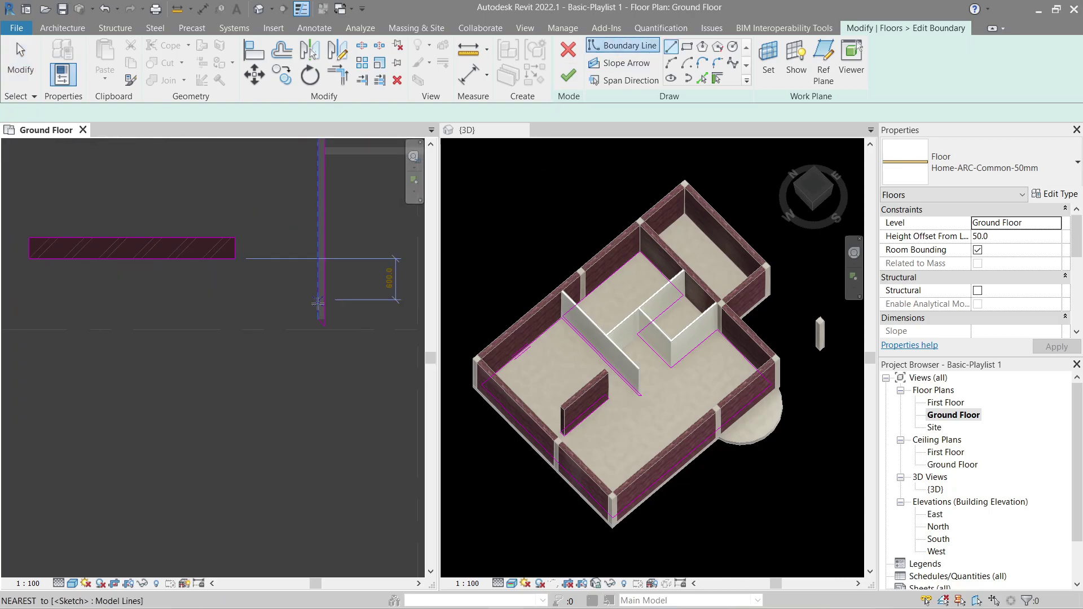
scroll(316, 330, up, 2)
key(Escape)
key(Escape)
Step: Replace the short boundary line across the long partition's free end and trim it to the overshooting side line
scroll(316, 344, up, 2)
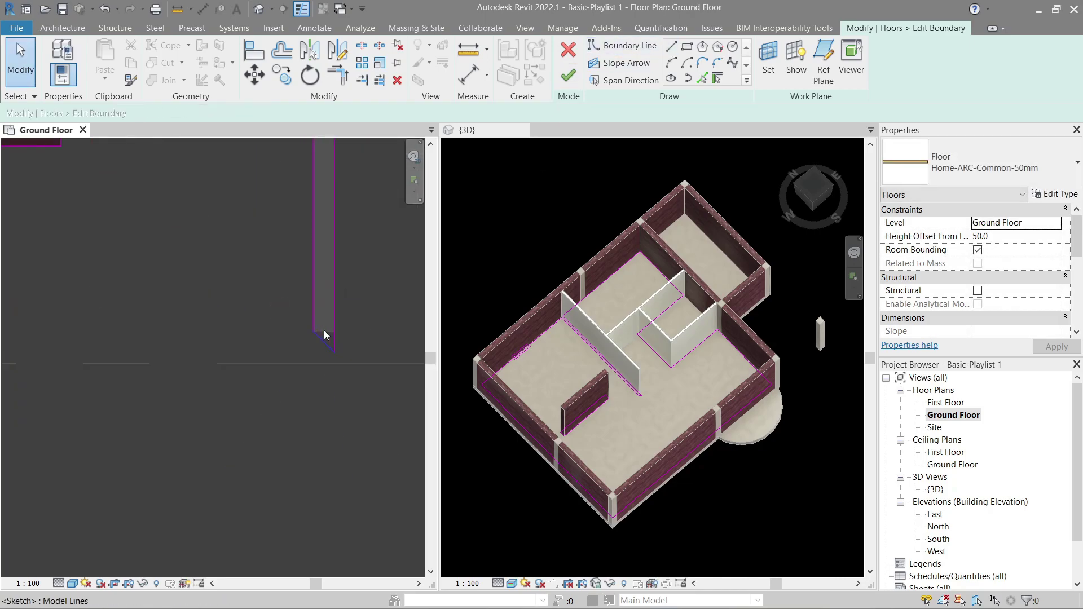
click(341, 385)
key(Delete)
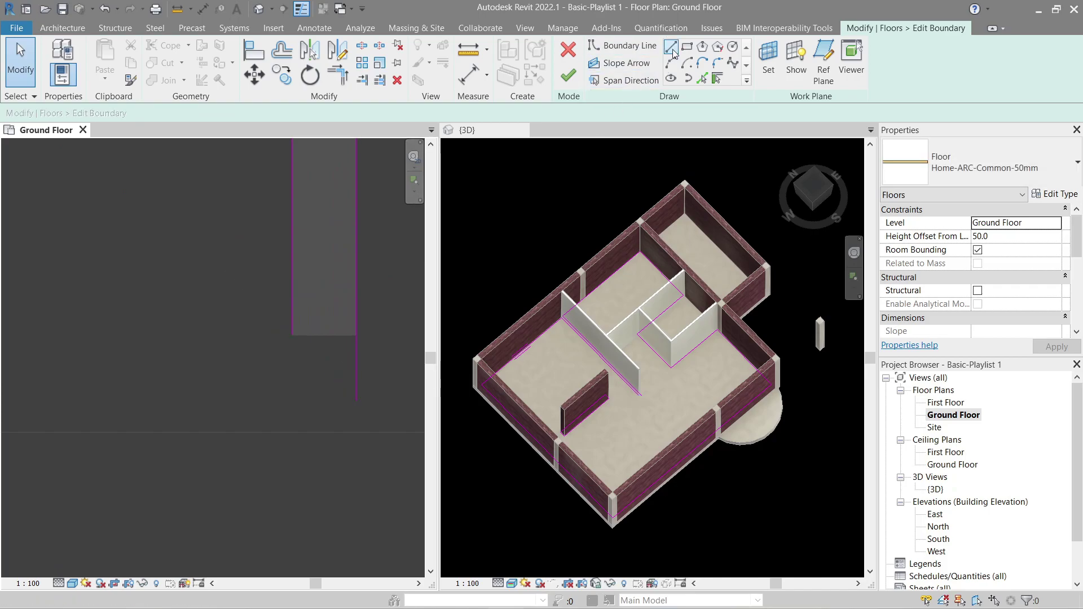
click(671, 47)
click(292, 335)
key(Escape)
key(Escape)
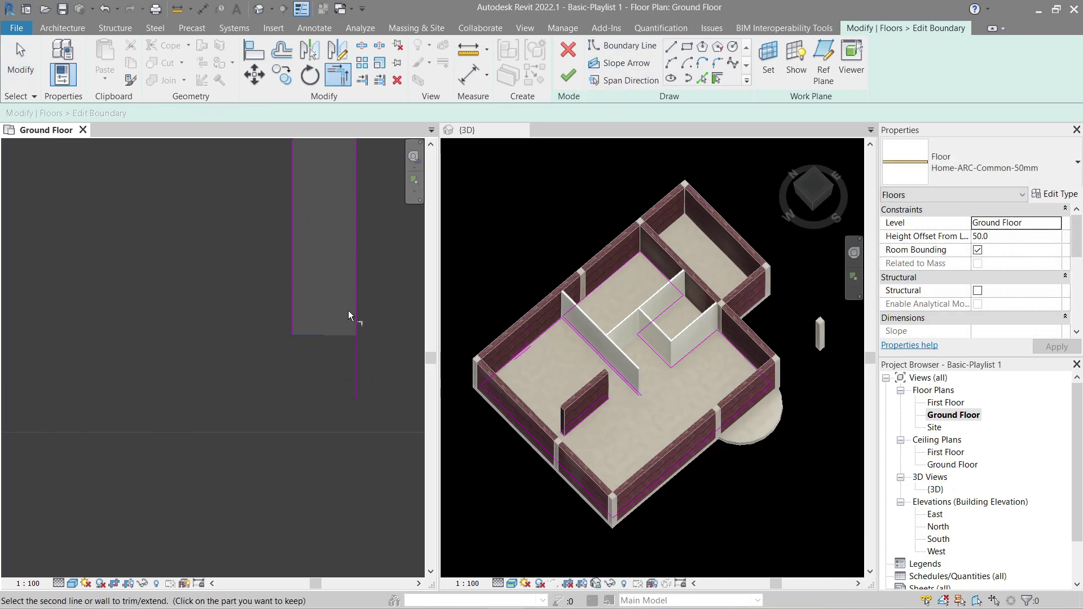
key(Escape)
Step: Finish the floor's boundary sketch and inspect the oak finish in 3D
scroll(351, 324, down, 9)
middle_drag(333, 348, 219, 381)
click(568, 75)
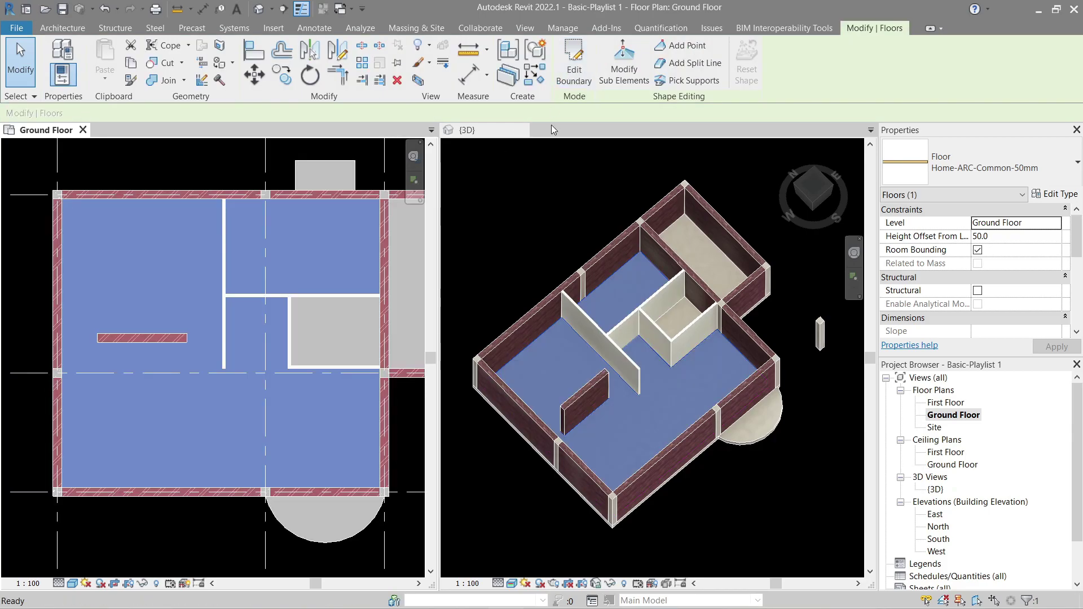
click(522, 243)
click(475, 203)
shift+middle_drag(650, 397, 642, 325)
Step: Select the 100 mm partition wall behind the small room and place a building section parallel to it, just in front
click(642, 316)
scroll(658, 337, up, 5)
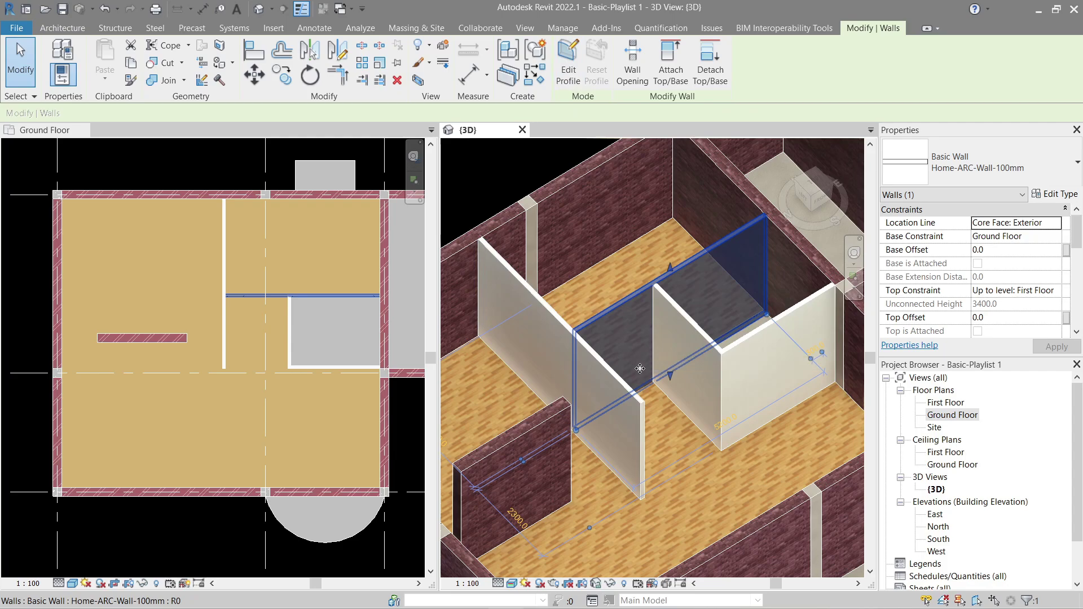
middle_drag(327, 331, 267, 373)
click(283, 8)
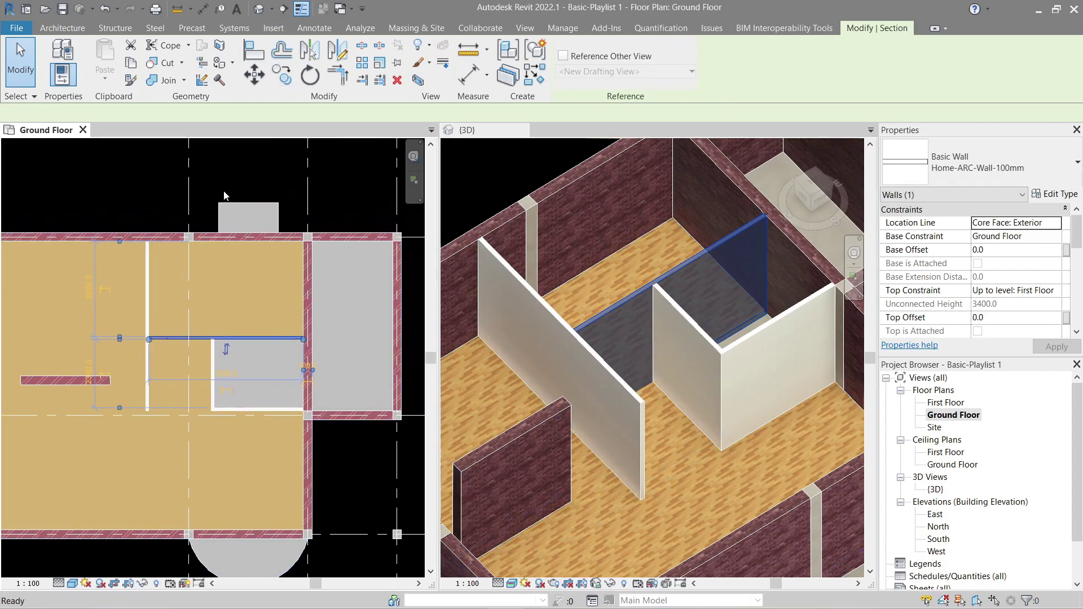
click(118, 346)
click(279, 346)
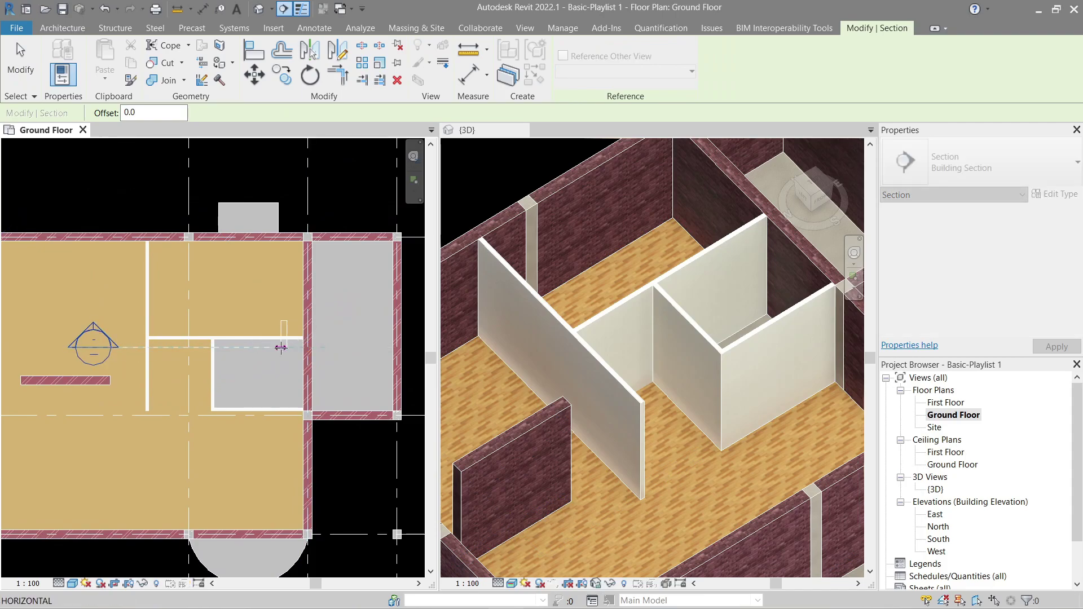
key(Escape)
key(Escape)
Step: Reduce the section's view depth to just beyond the partition wall and open the section view
click(252, 346)
drag(195, 227, 195, 326)
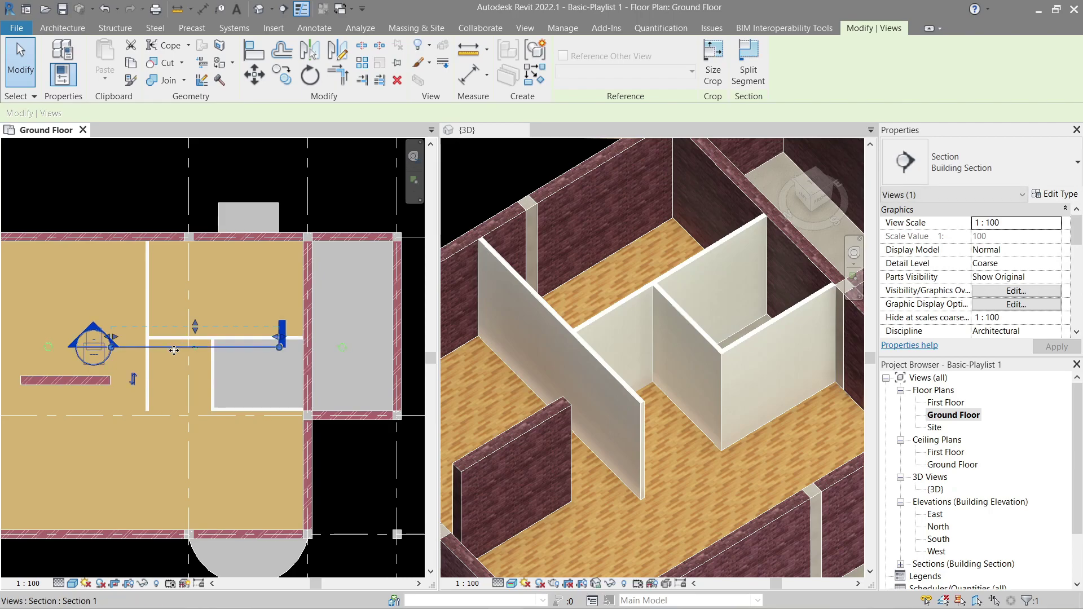
right_click(174, 348)
click(252, 86)
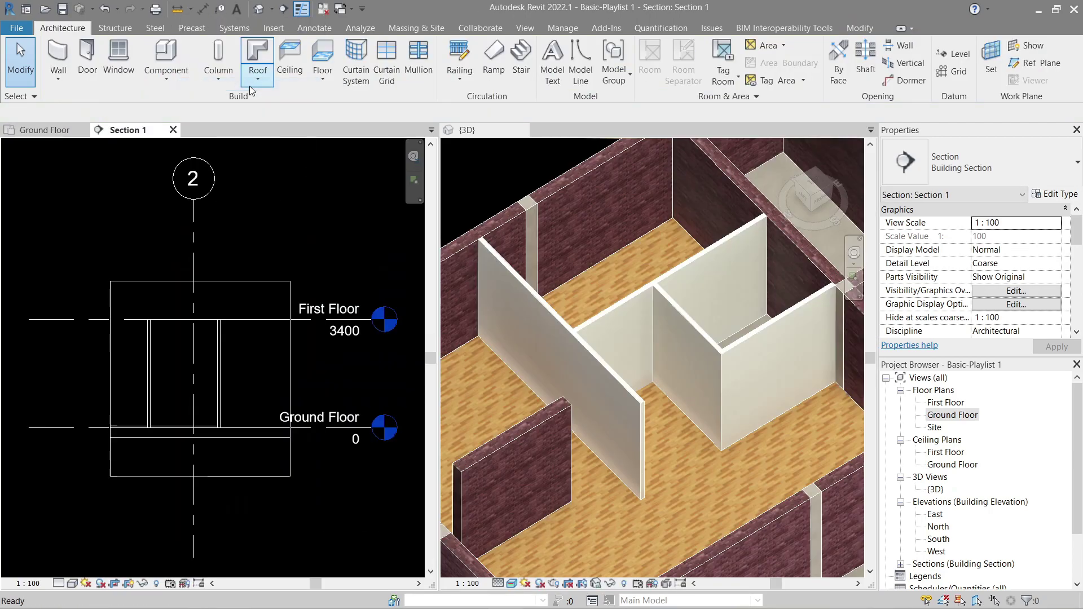
Step: Set the section view's detail level to Fine and its visual style to Shaded
scroll(198, 381, up, 3)
click(59, 583)
click(73, 570)
click(73, 583)
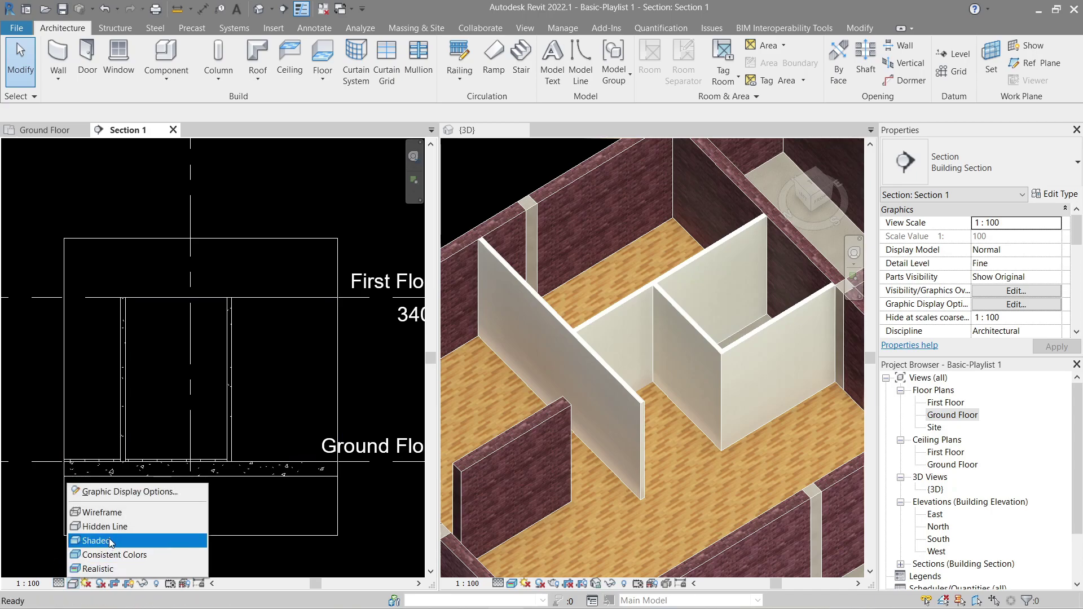
click(96, 540)
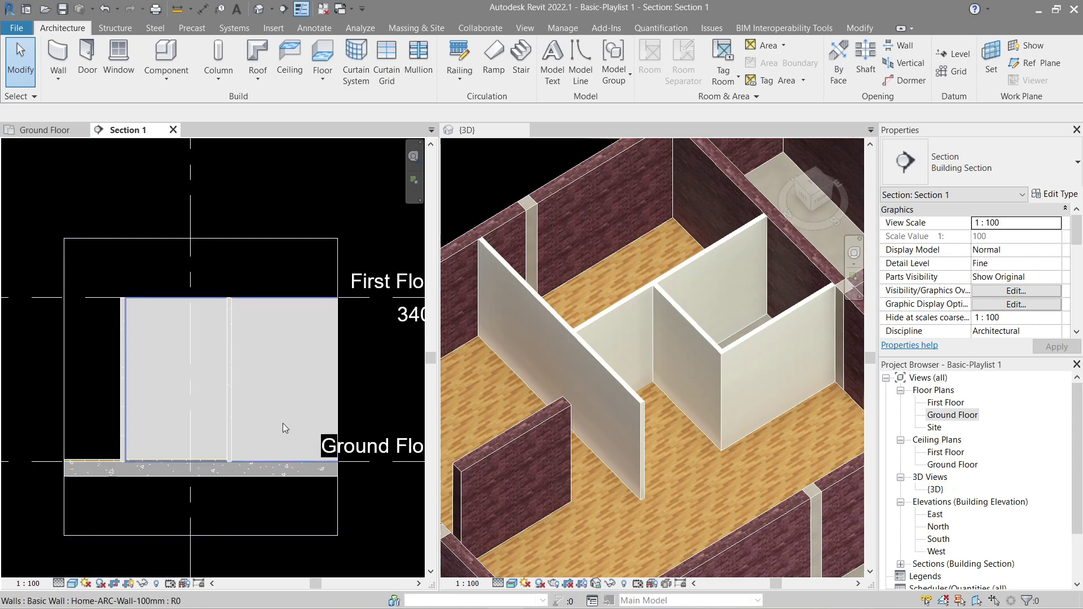
Step: Select the partition wall behind the small room and open its profile for editing in the section view
click(626, 306)
click(625, 306)
middle_drag(249, 265, 252, 259)
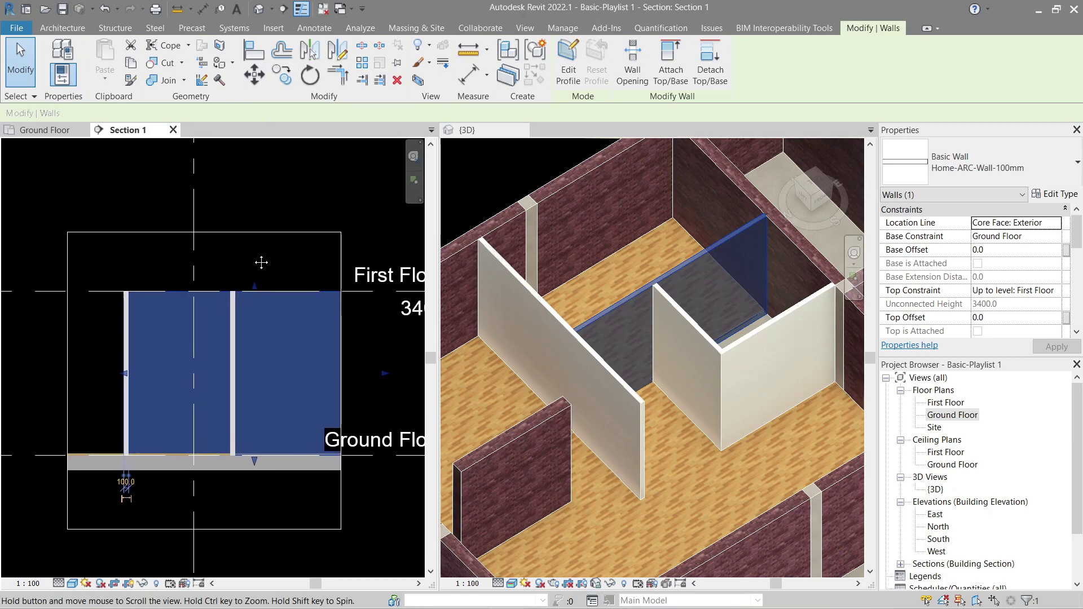
click(558, 62)
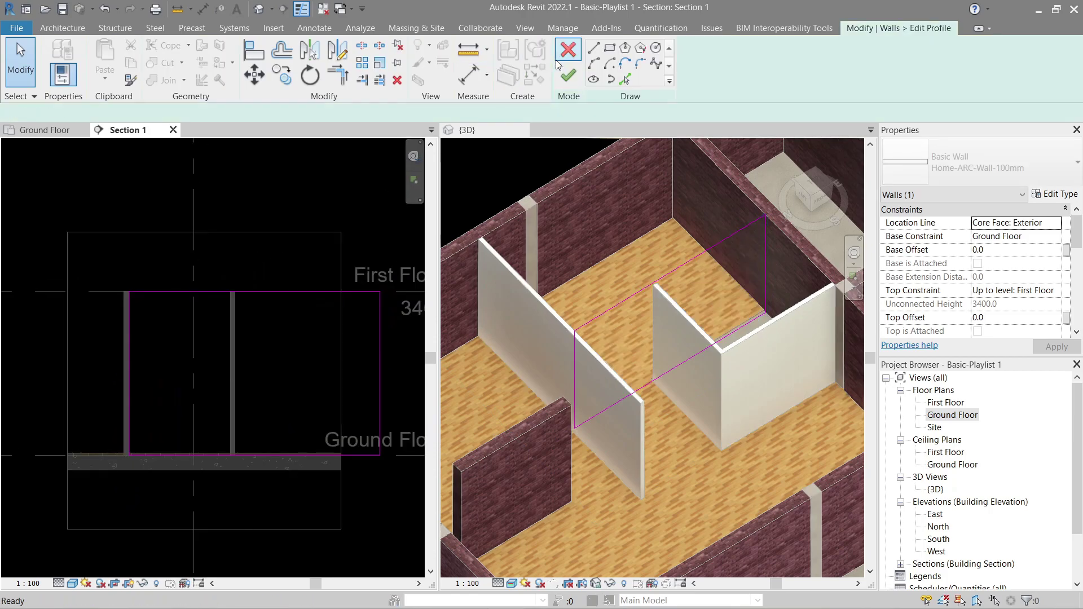
Step: Draw two vertical opening lines up from the wall profile's base, about 2000 mm high on the left and 1700 mm on the right
click(597, 50)
scroll(239, 379, up, 3)
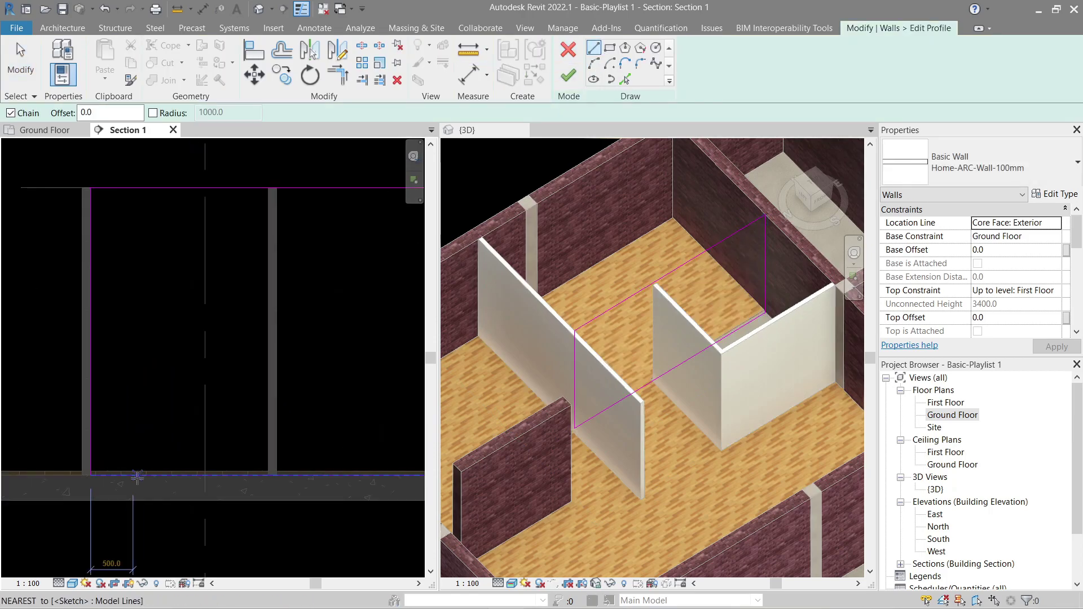
click(134, 474)
click(133, 306)
key(Escape)
click(217, 475)
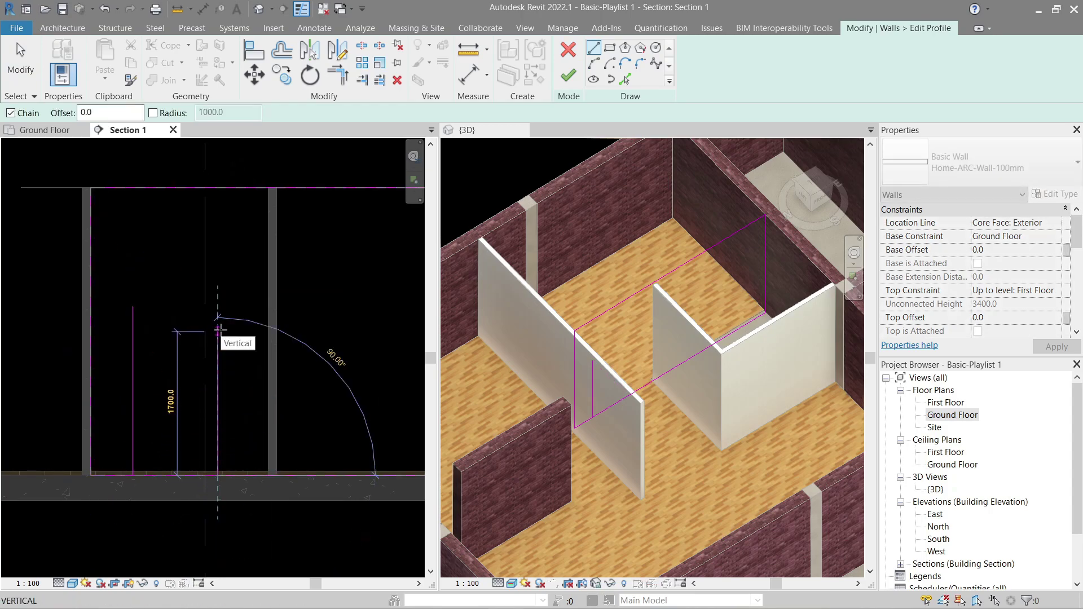
click(218, 331)
key(Escape)
click(219, 331)
Step: Dimension the left opening line from the profile's left edge and the right opening line from the adjacent cross wall
key(d)
key(i)
click(91, 328)
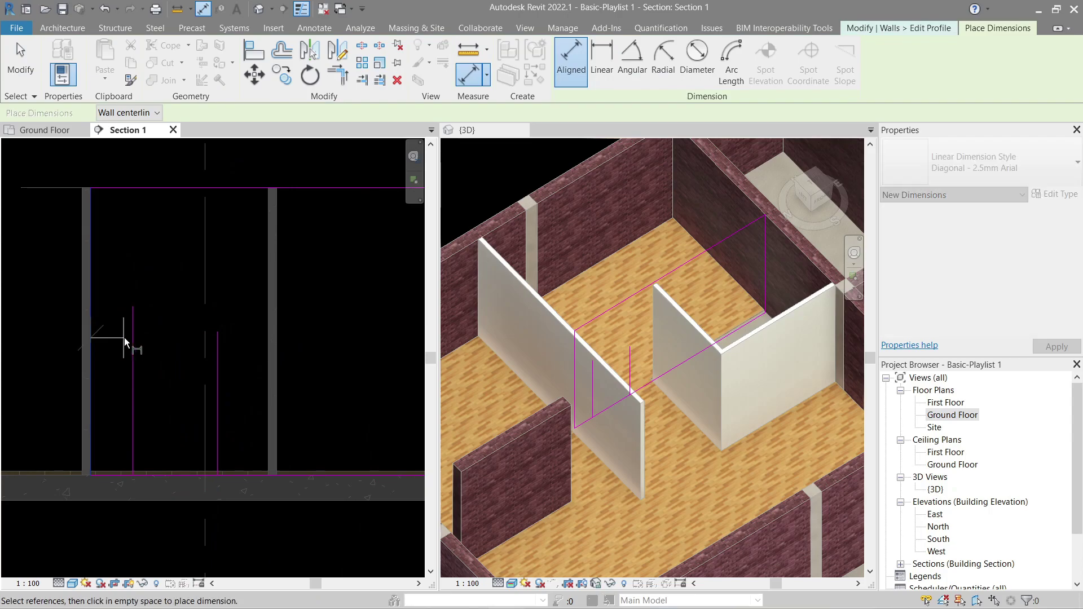
click(129, 340)
click(151, 276)
click(217, 360)
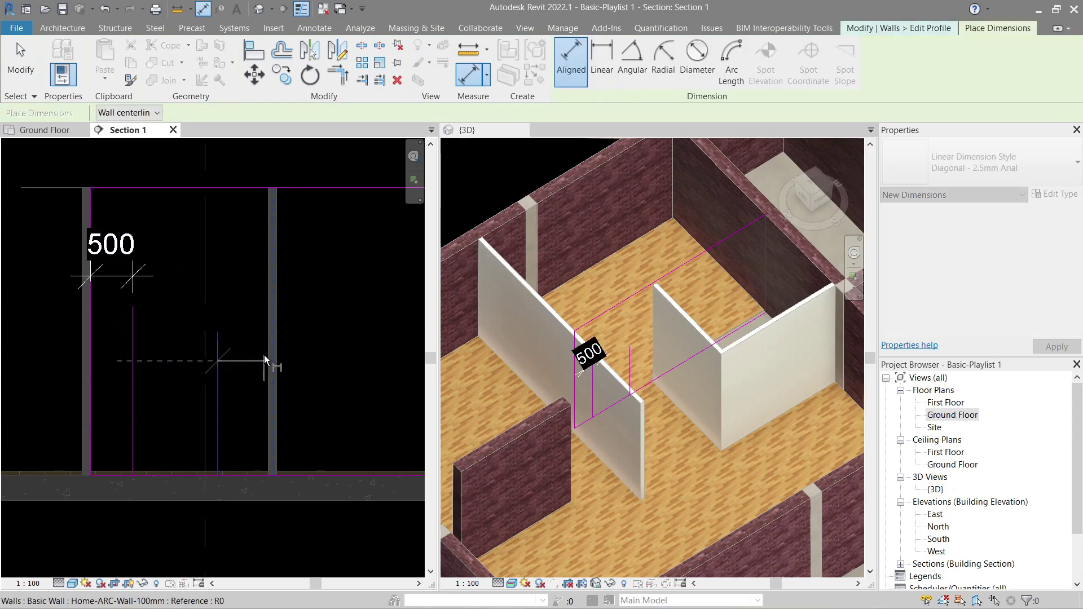
click(263, 360)
click(235, 286)
key(Escape)
key(Escape)
Step: Set the left opening line's distance from the profile's left edge to 600 mm
click(130, 342)
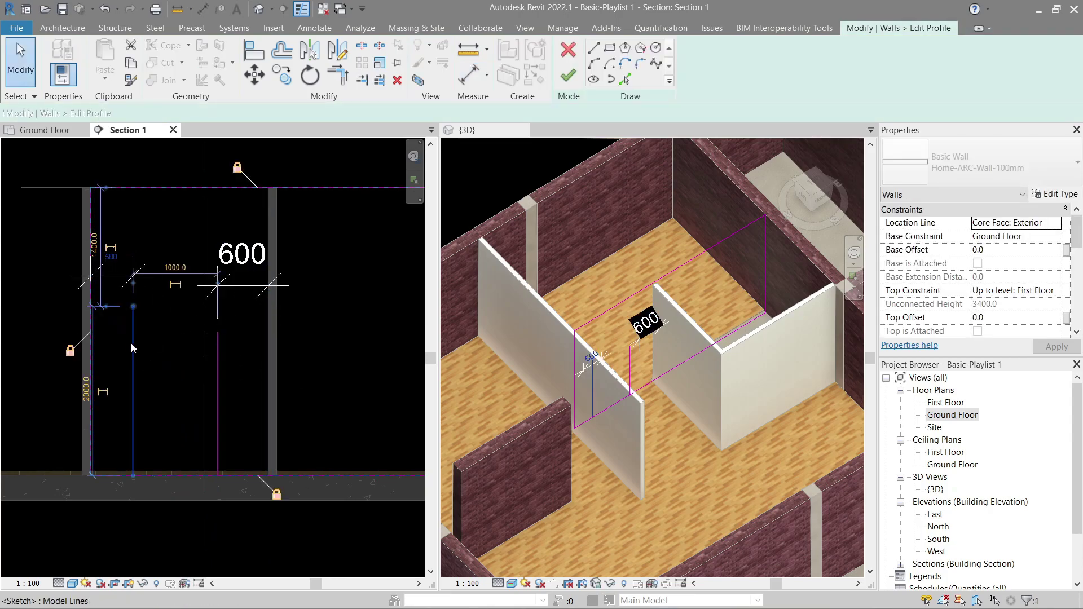
click(112, 258)
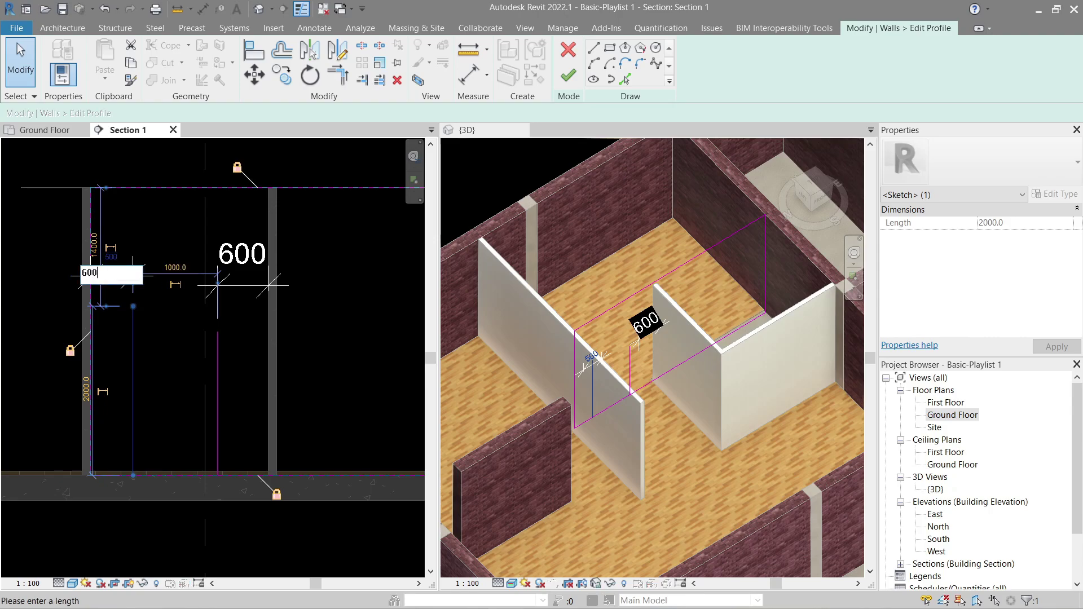
key(Return)
click(157, 232)
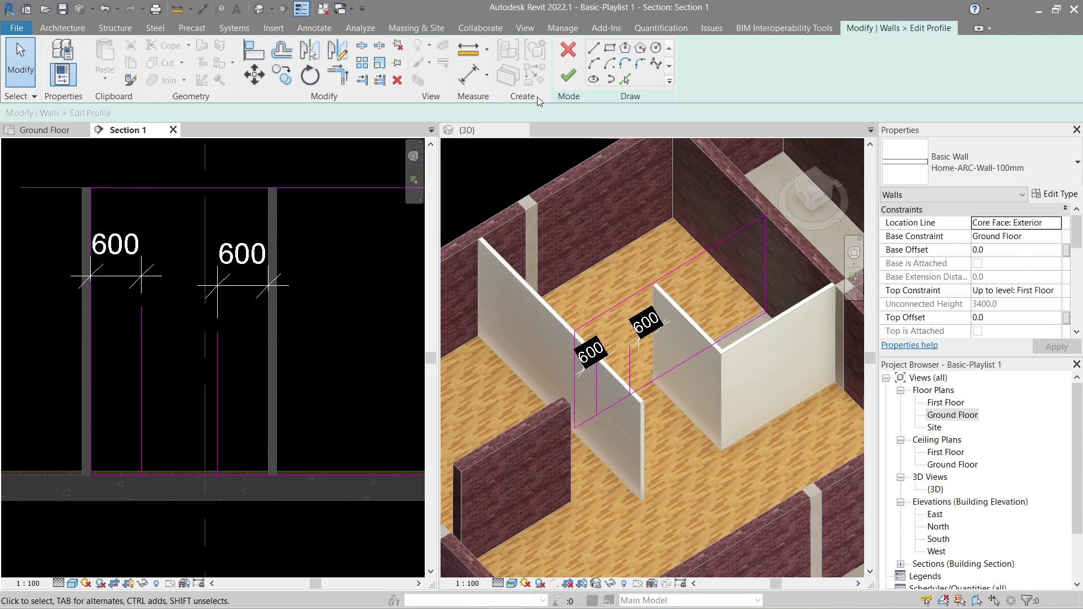
Step: Try to dimension the left opening line's upper end from the floor finish
key(d)
key(i)
click(119, 468)
click(128, 315)
key(Escape)
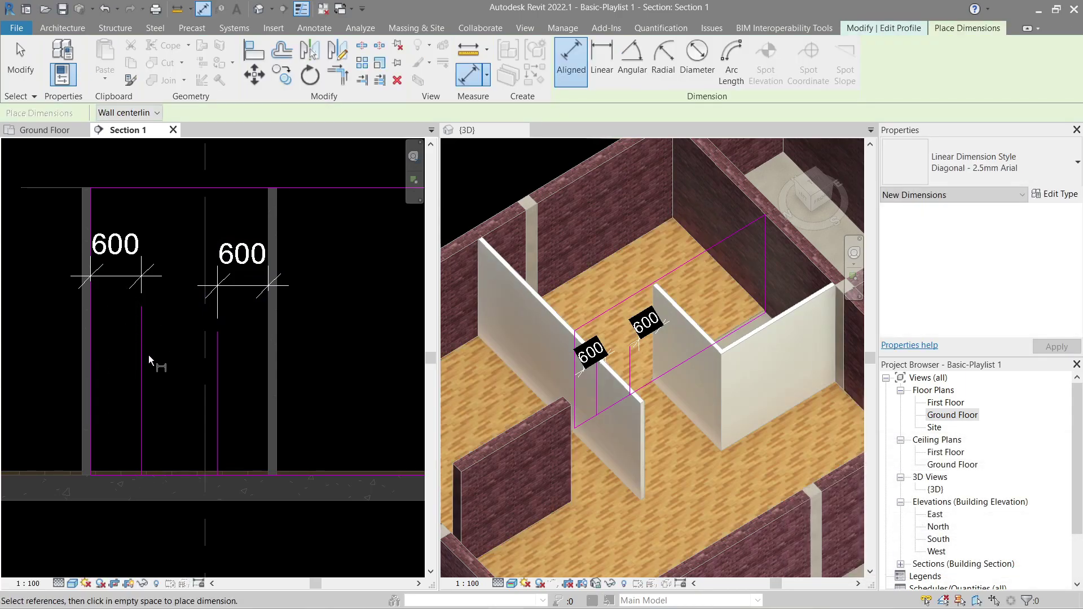
click(119, 469)
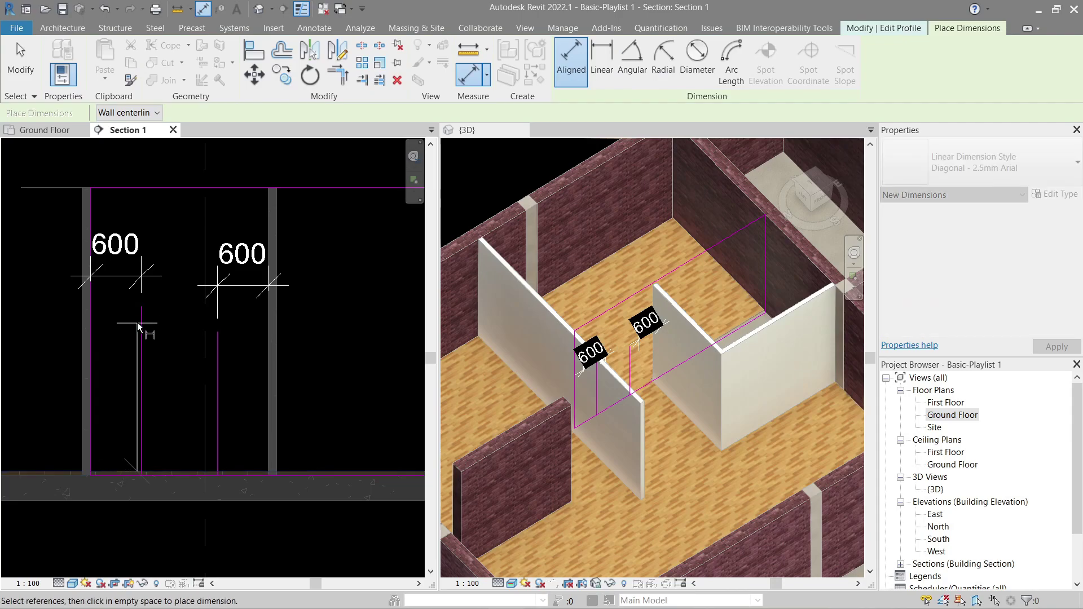
click(141, 307)
click(171, 339)
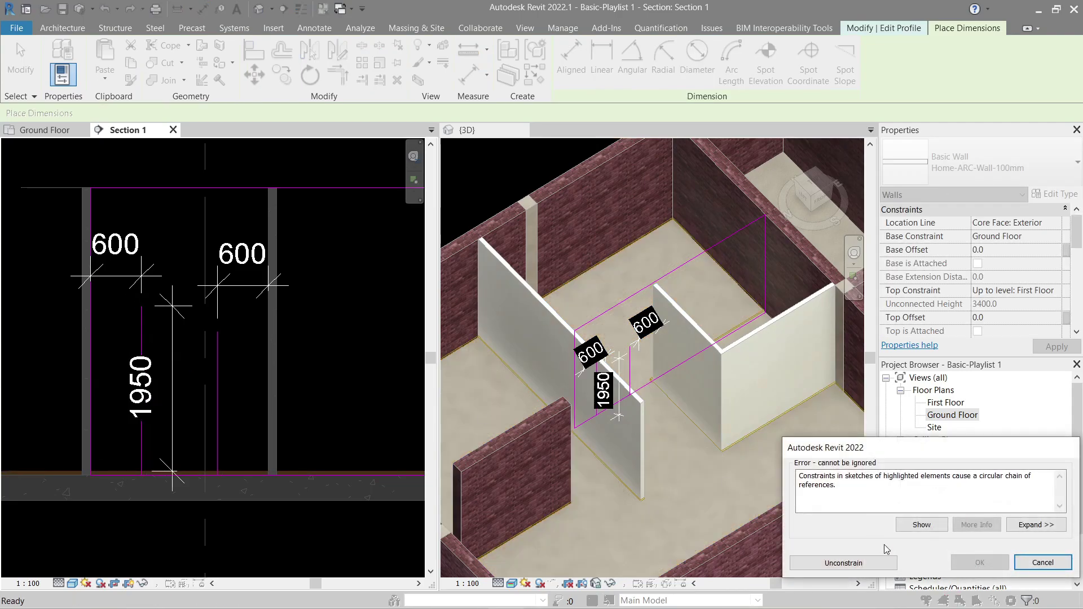
click(1043, 562)
key(Escape)
Step: Set the left opening line's length to 2000 mm
middle_drag(164, 360, 184, 369)
click(163, 348)
click(115, 401)
text(2000)
key(Return)
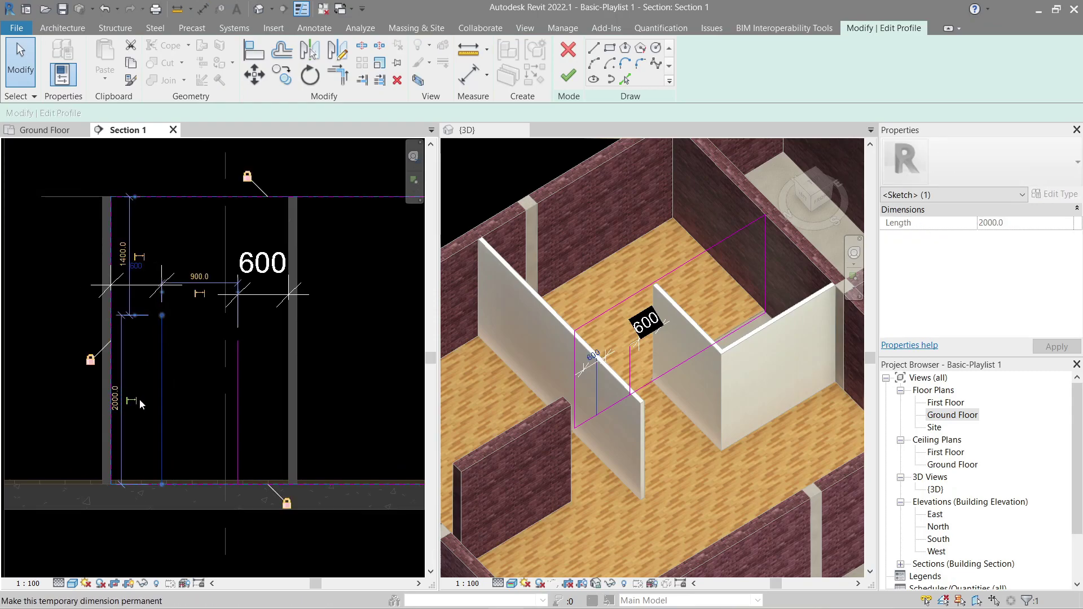
click(196, 334)
Step: Try to align the right opening line's upper end with the left line's upper end
scroll(173, 331, up, 2)
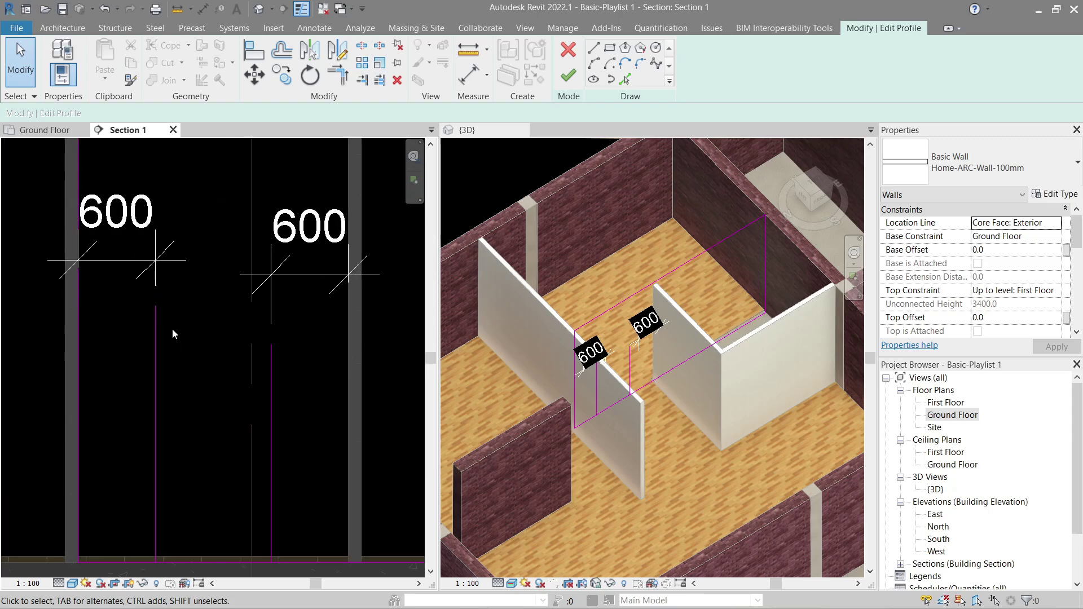
key(a)
key(l)
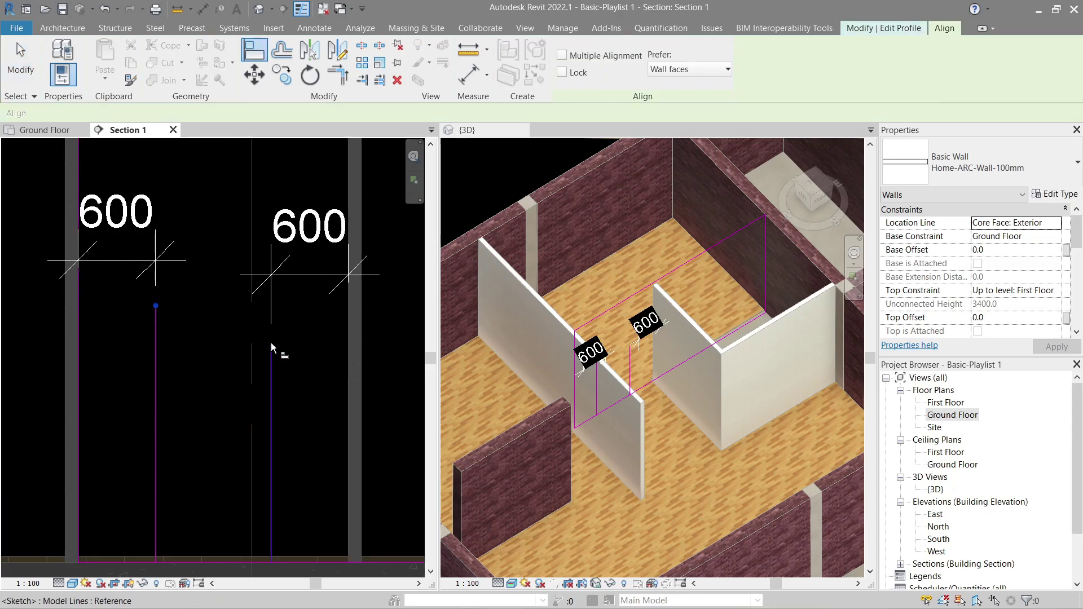
key(Escape)
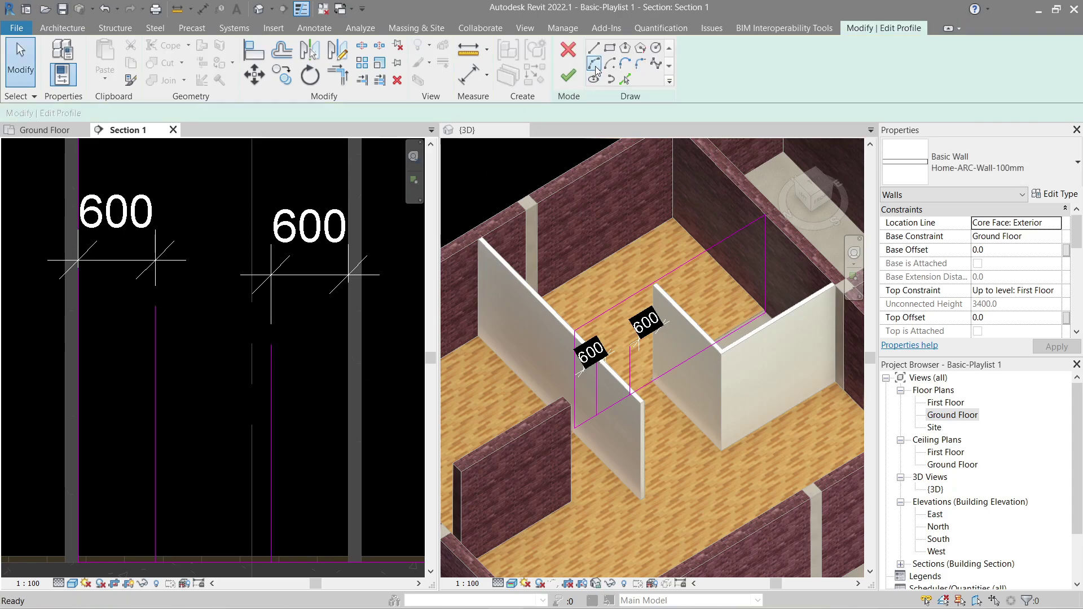
Step: Draw a semicircular arc about 900 mm wide from the left opening line's upper end to the same height above the right line
click(594, 63)
click(156, 306)
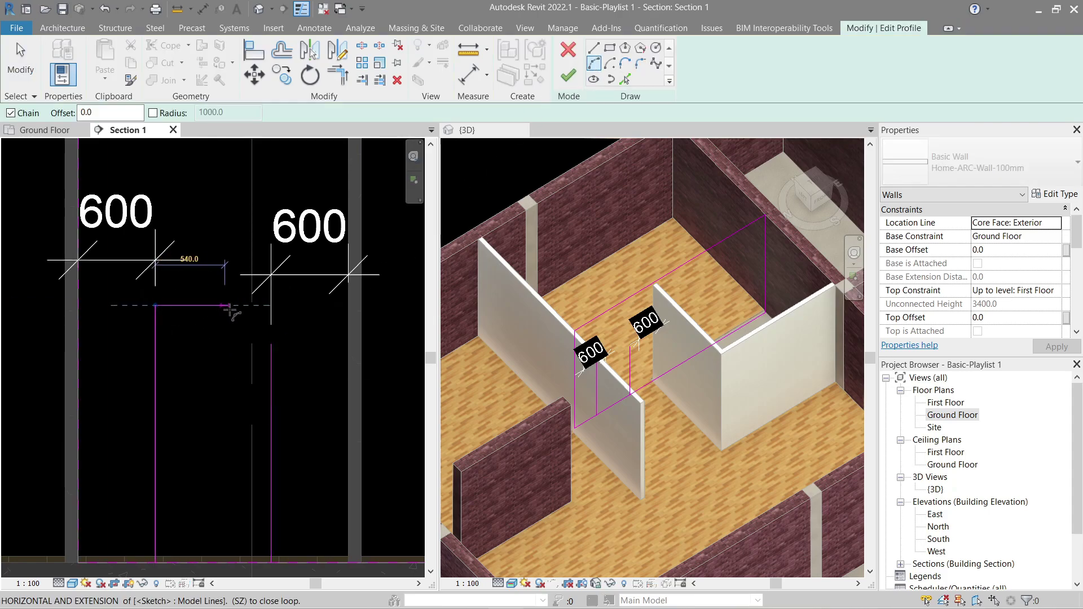
click(271, 305)
click(248, 305)
key(Escape)
key(Escape)
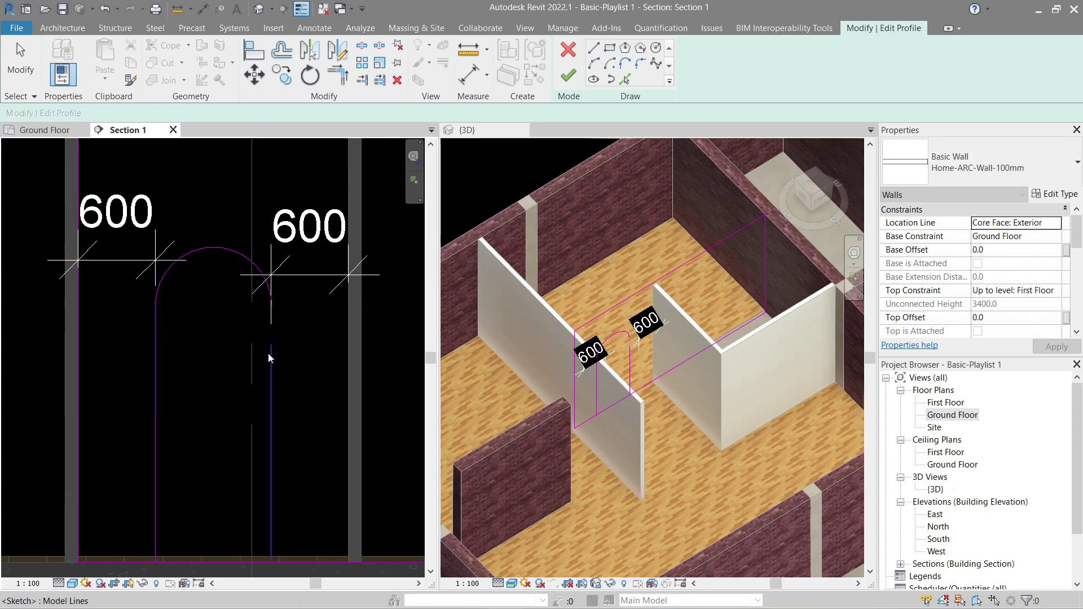
Step: Extend the right opening line up to the right end of the arc
click(271, 352)
key(Escape)
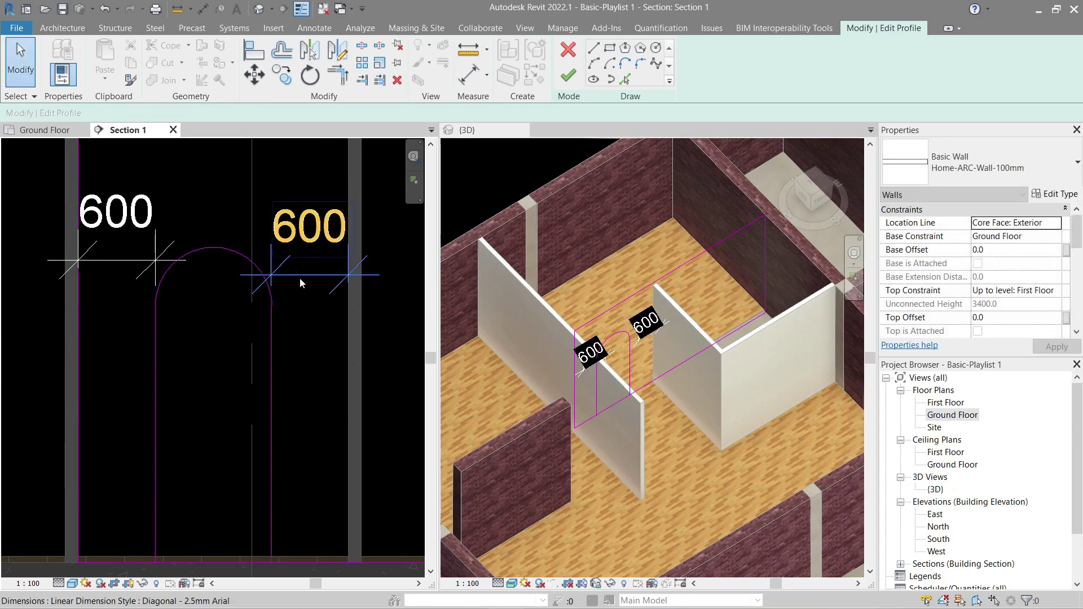
click(300, 275)
key(Escape)
scroll(302, 323, down, 2)
scroll(298, 326, up, 5)
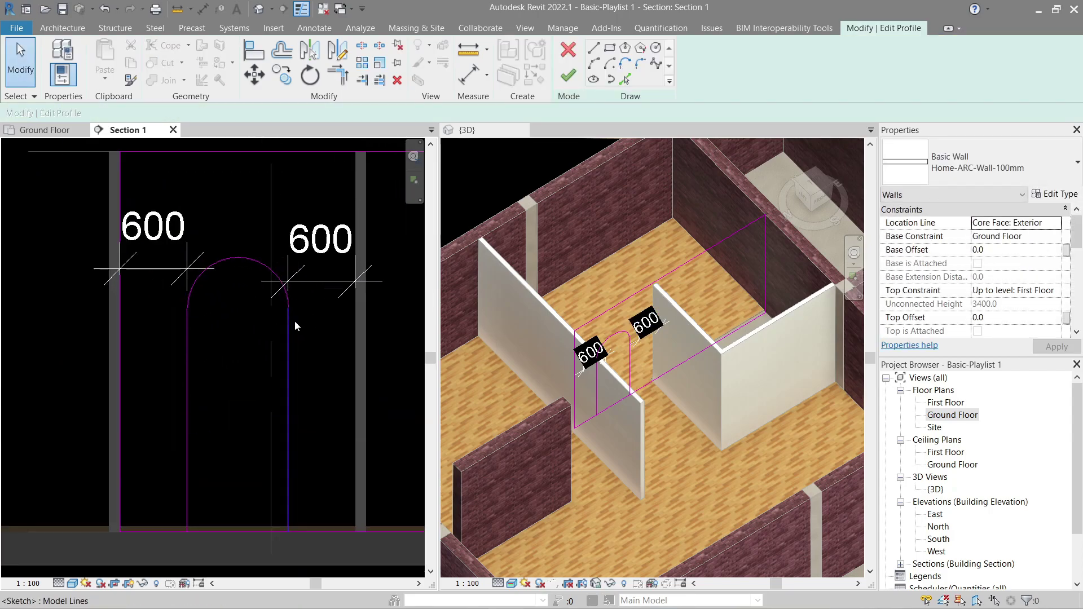
scroll(243, 264, down, 4)
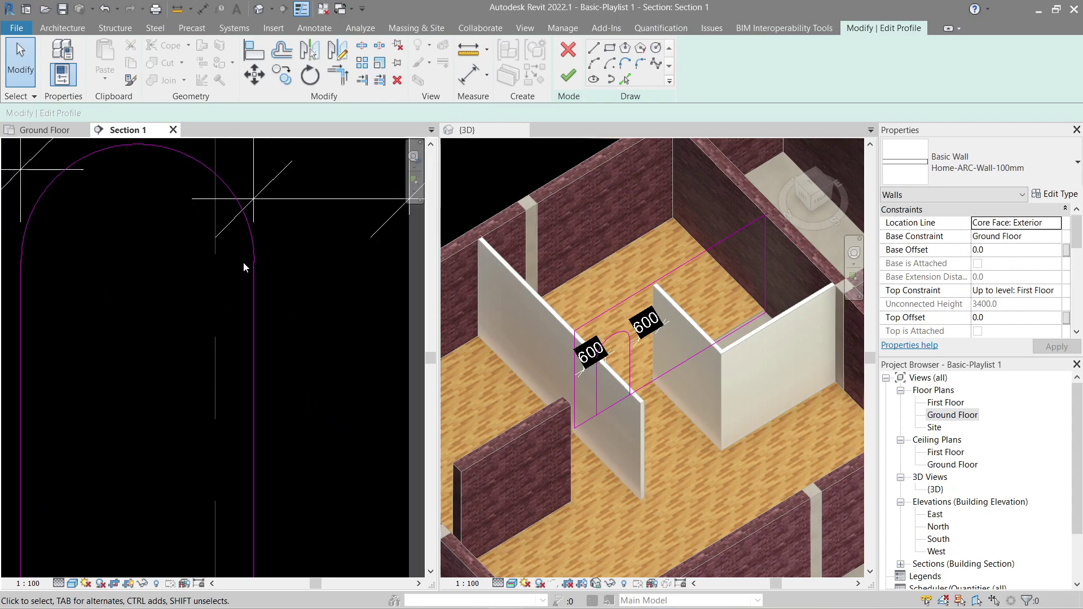
middle_drag(239, 279, 257, 290)
Step: Unjoin the profile's bottom line from the left wall edge and shorten it to about 3850 mm, ending inside the opening
click(568, 77)
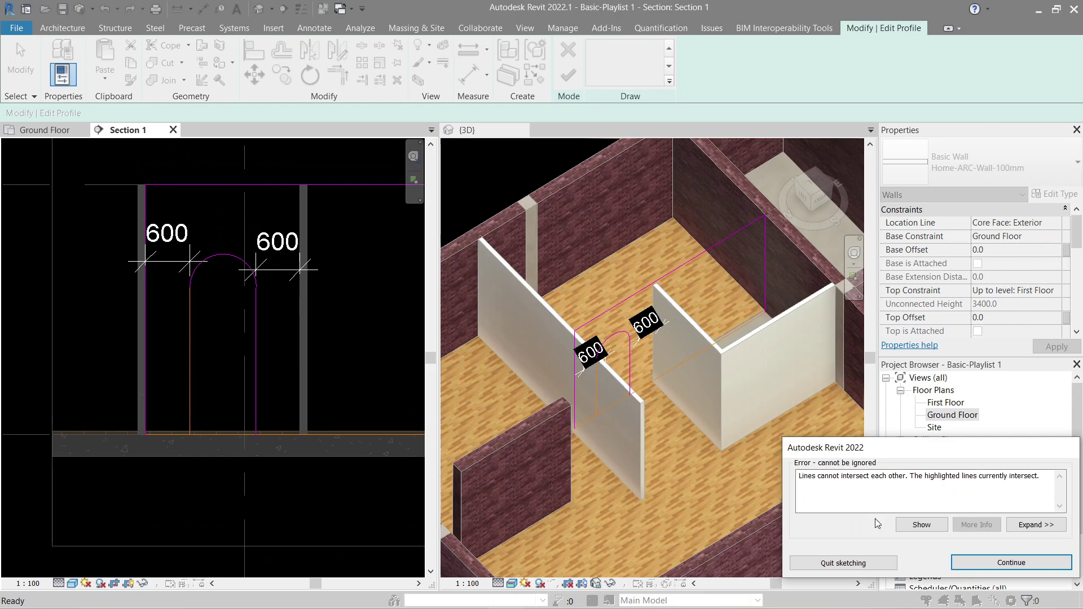
click(1011, 562)
click(216, 438)
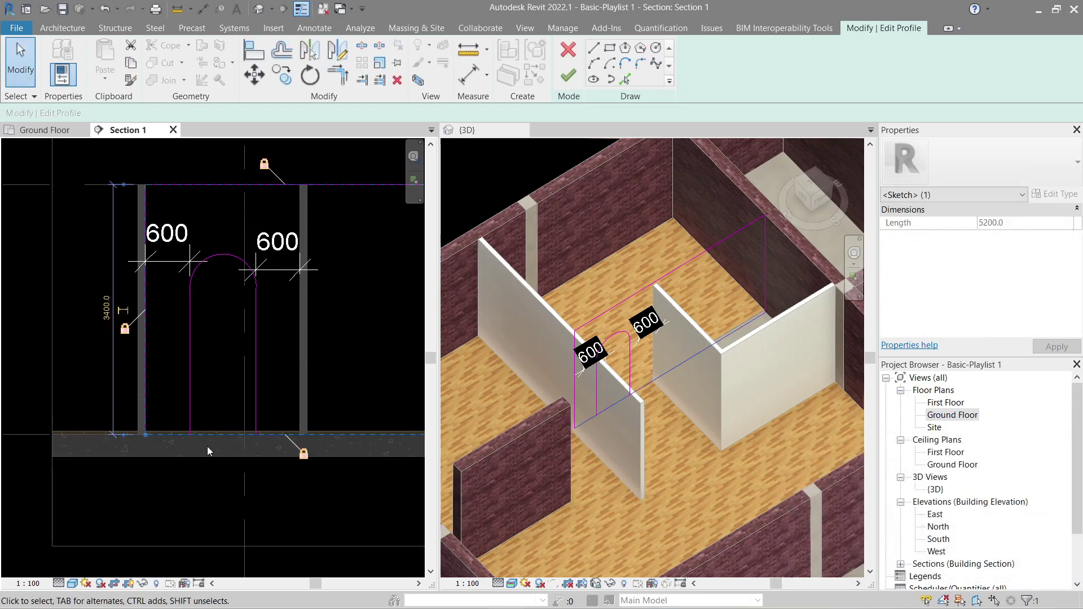
scroll(208, 448, up, 3)
drag(101, 425, 273, 428)
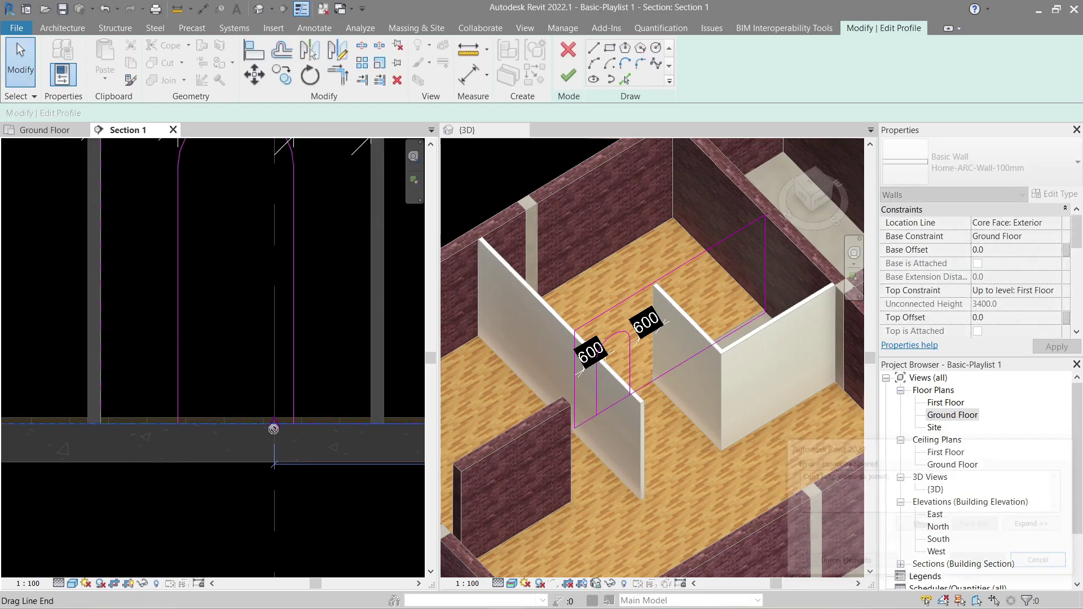
click(834, 560)
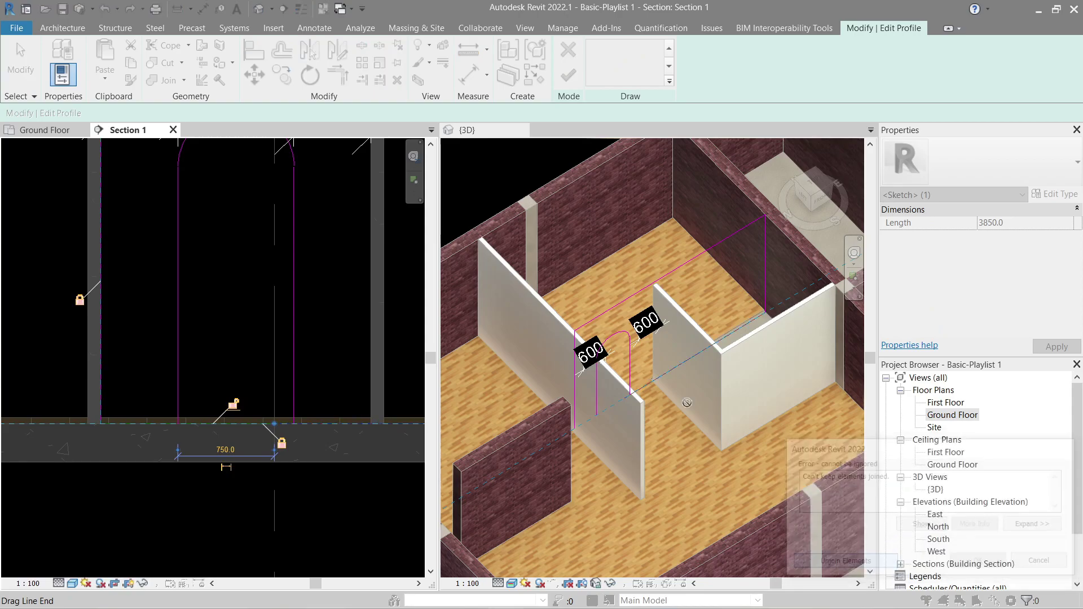
click(315, 293)
Step: Draw a bottom profile line from the left wall edge and join it to the foot of the left opening line
click(600, 46)
click(101, 424)
click(146, 424)
key(Escape)
key(Escape)
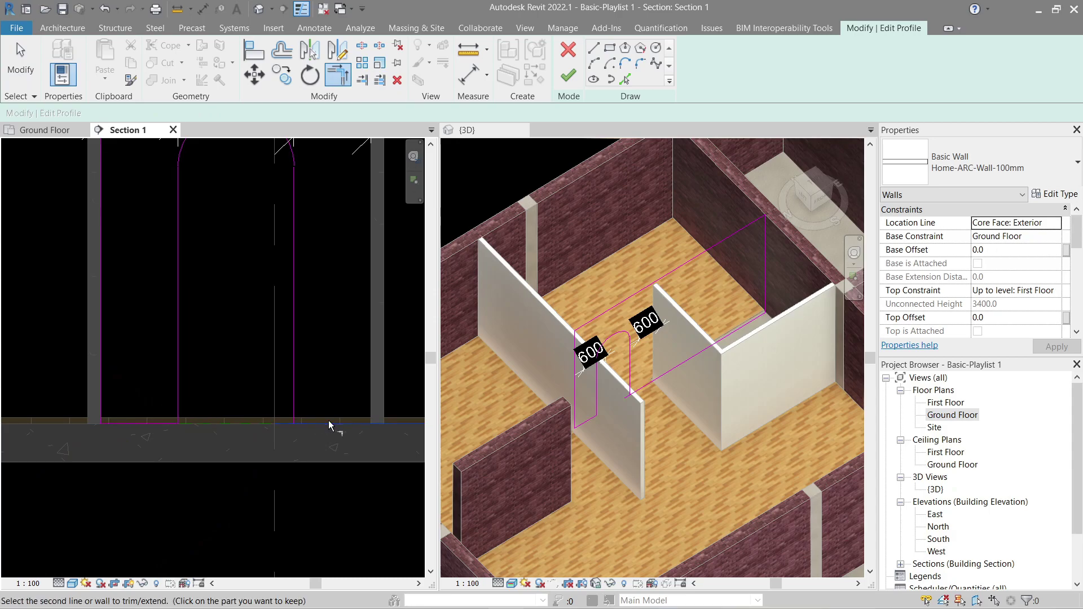
Step: Trim the remaining bottom line to the right opening line and finish the wall profile
scroll(298, 391, down, 2)
middle_drag(298, 391, 285, 426)
click(568, 75)
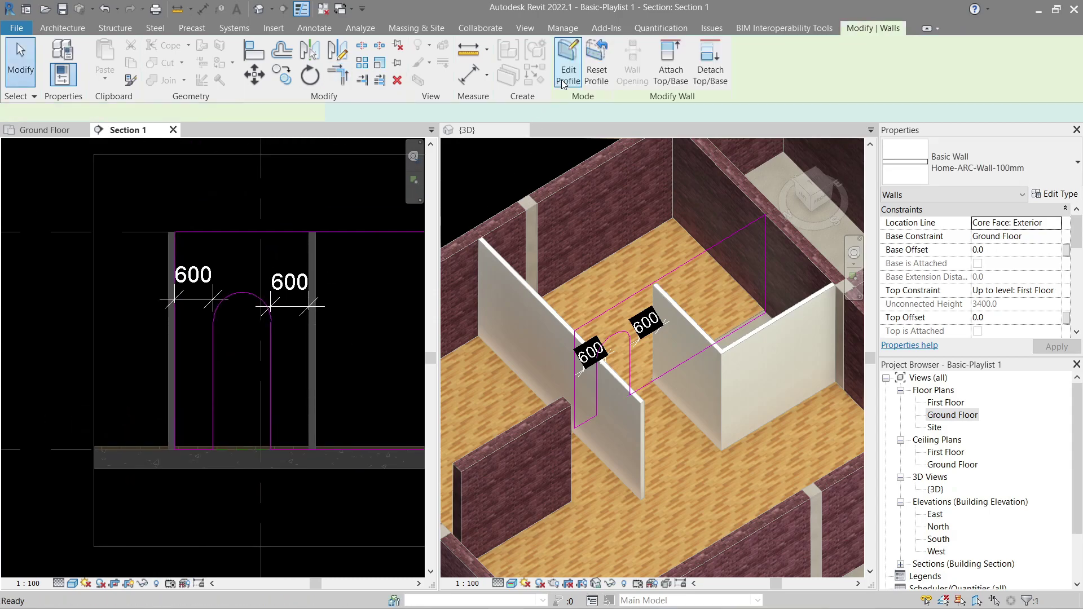
click(346, 199)
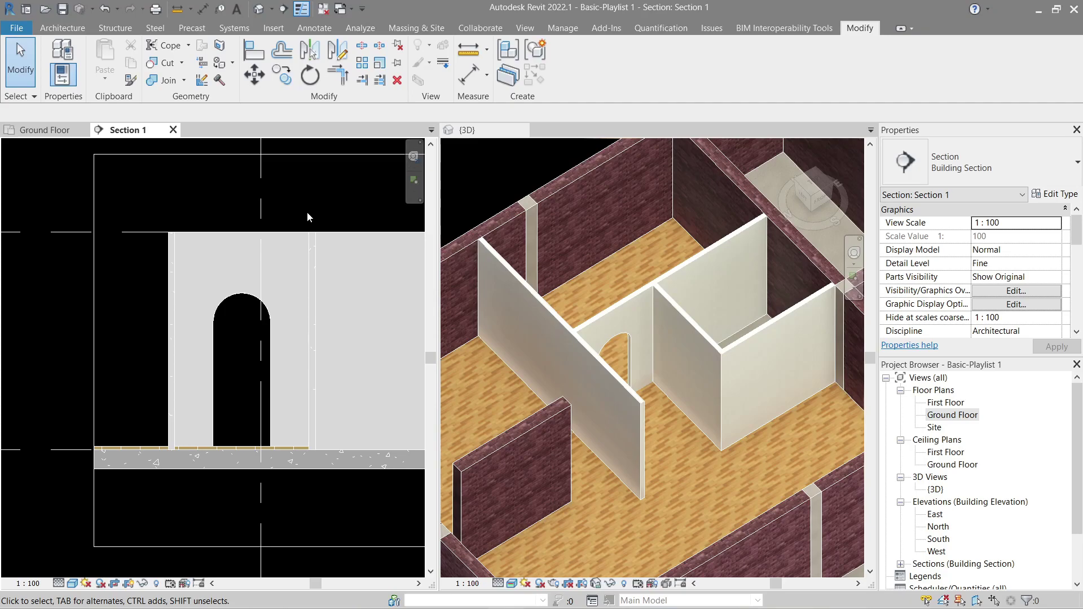
Step: Close the Section 1 view and delete its section marker from the ground floor plan
click(173, 130)
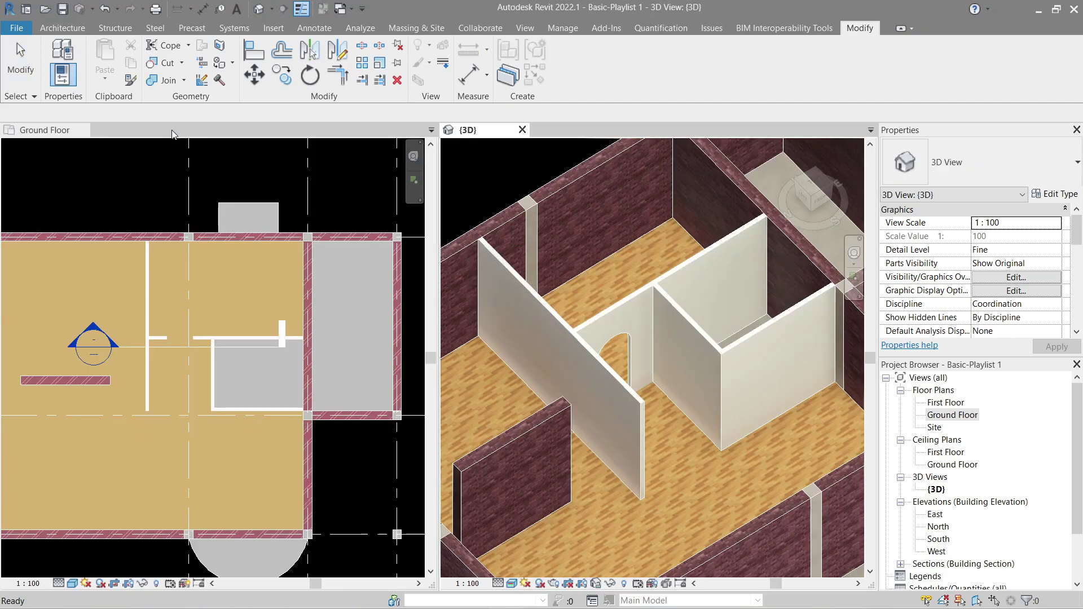
scroll(177, 380, up, 2)
click(175, 342)
key(Delete)
key(Return)
scroll(175, 341, down, 3)
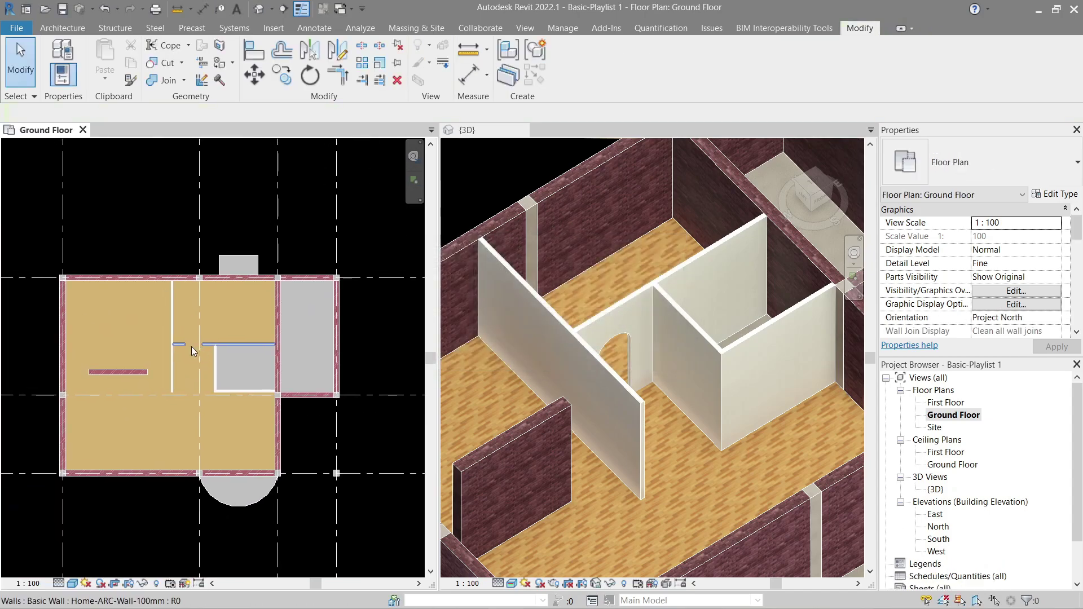
Step: Start a new Home-ARC-Common-50mm floor and draw a rectangular boundary of about 3000 by 2300 mm inside the small enclosed room
scroll(191, 346, up, 1)
scroll(606, 348, up, 1)
scroll(613, 338, down, 4)
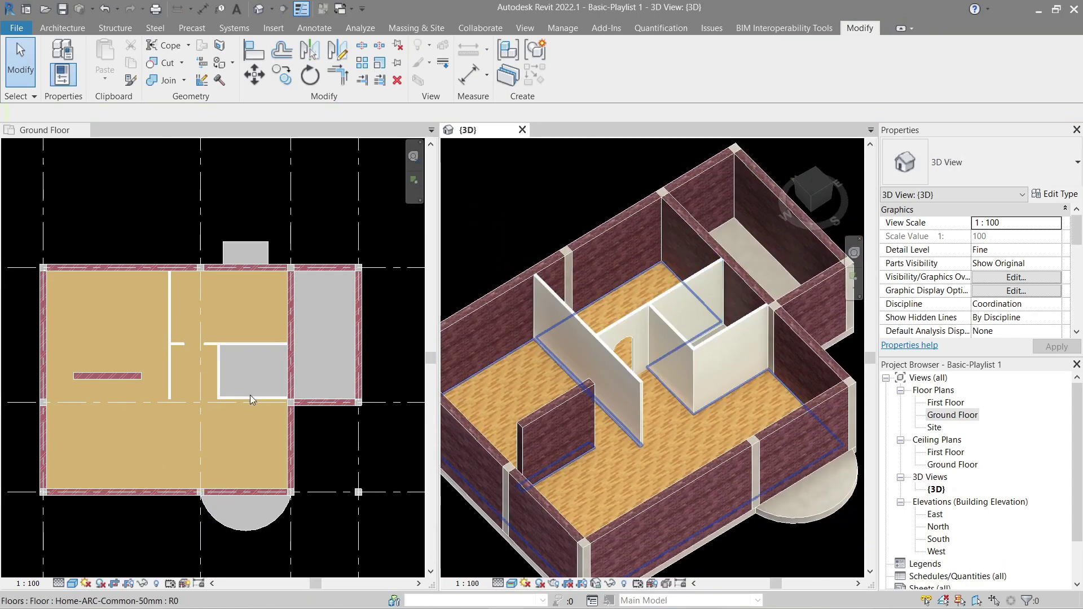
click(163, 422)
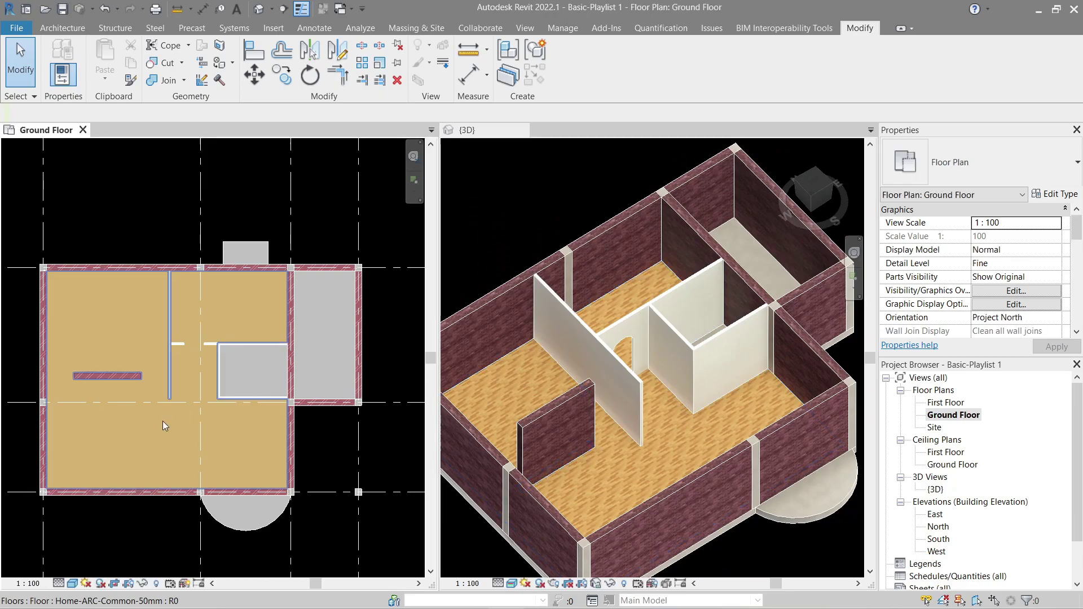
click(162, 422)
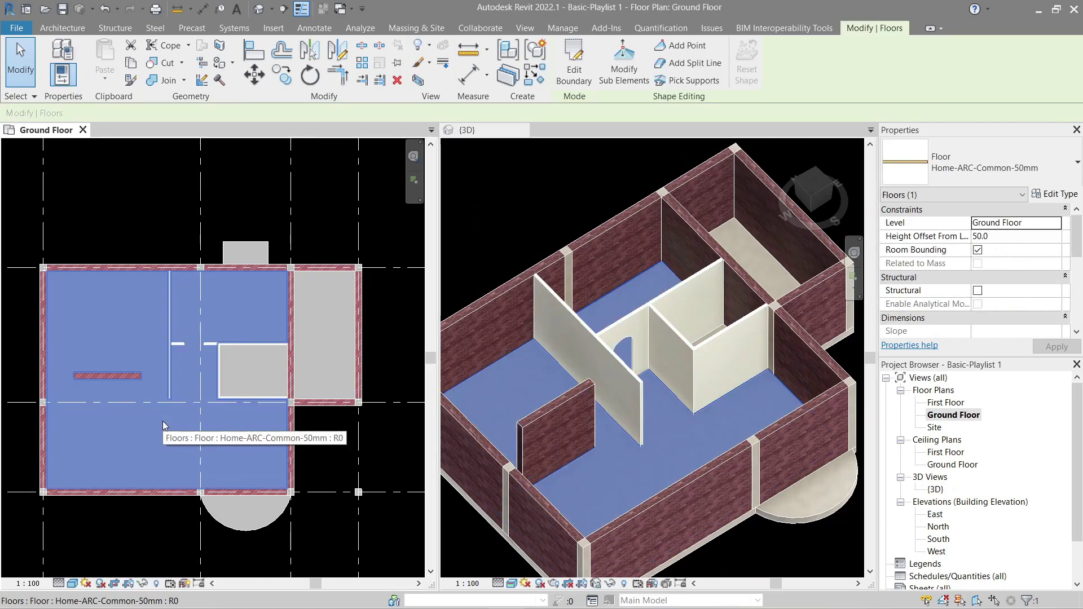
double_click(184, 375)
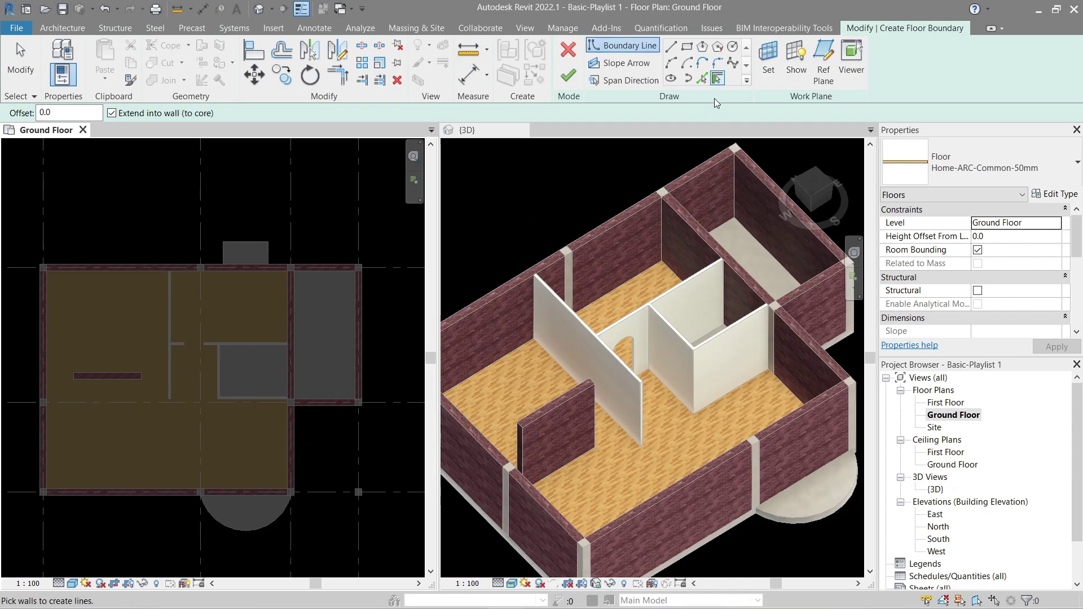
click(686, 46)
scroll(138, 417, up, 5)
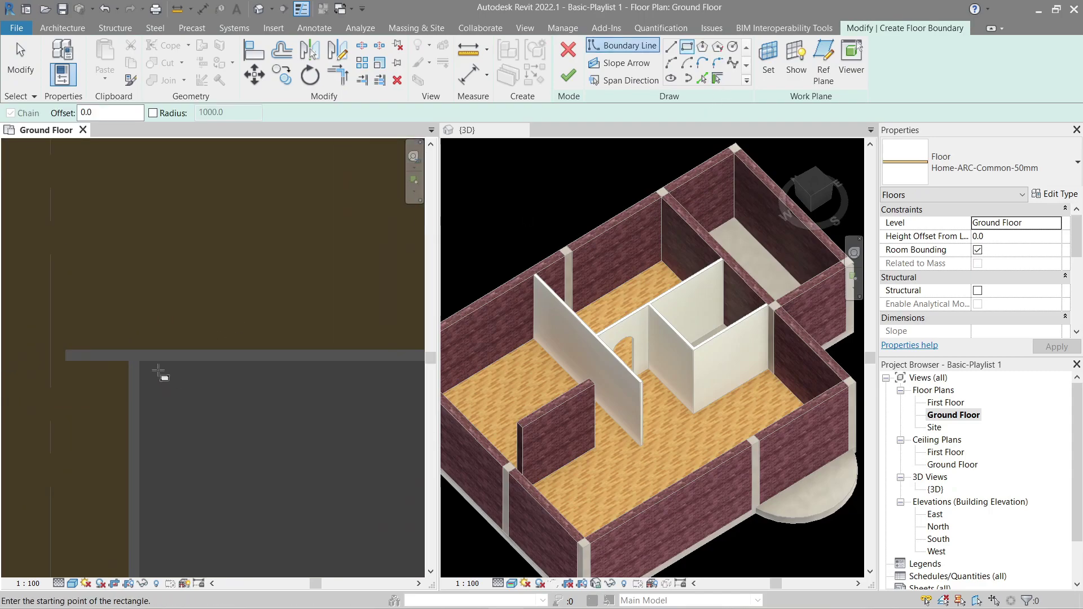
click(139, 361)
scroll(139, 361, down, 3)
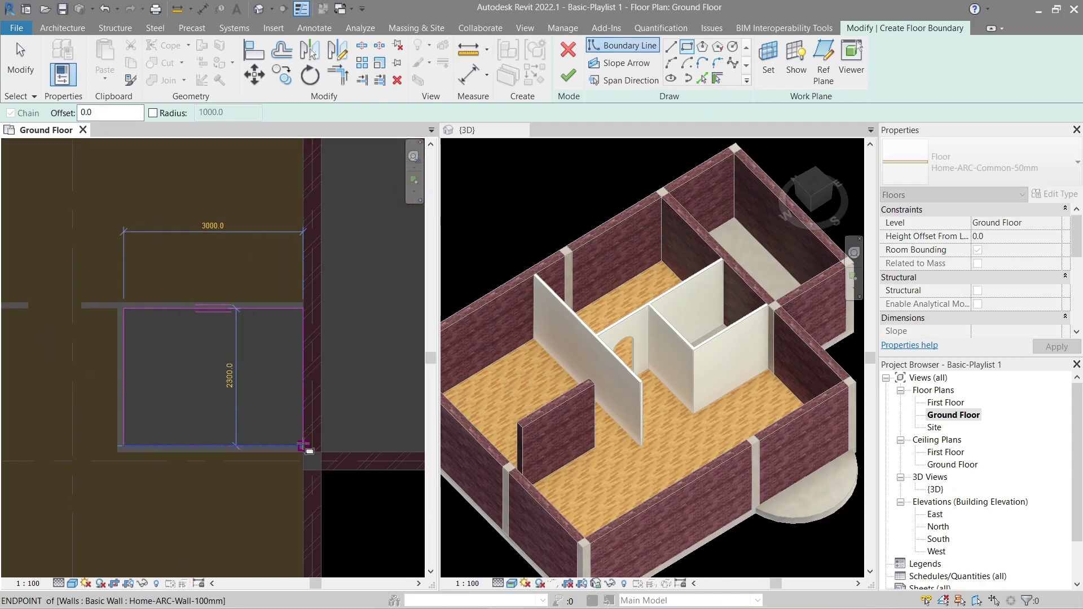
click(303, 447)
right_click(257, 377)
click(268, 380)
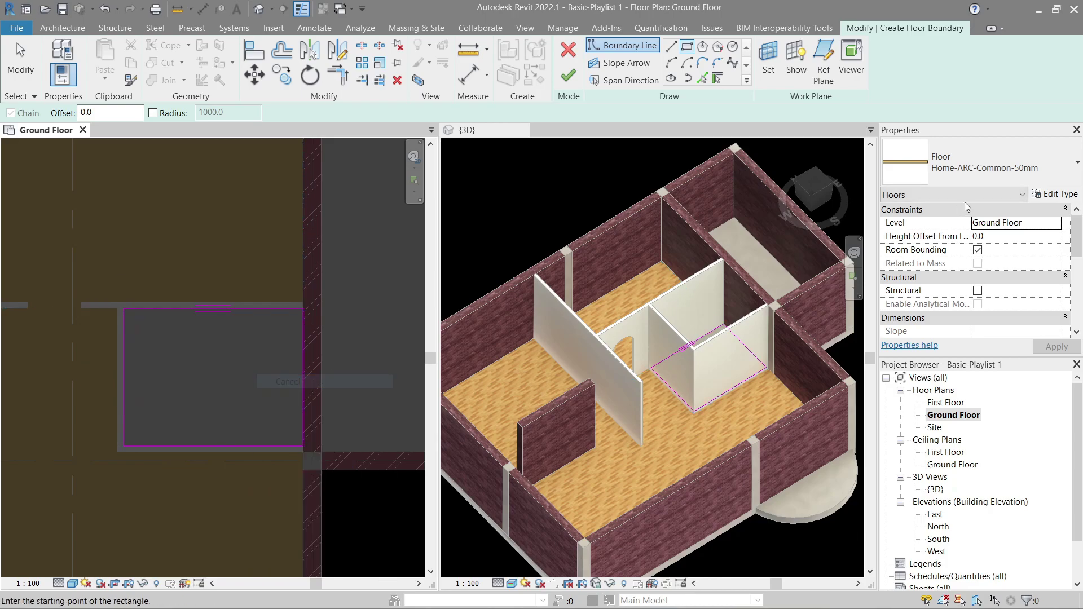
Step: Duplicate the floor type as Home-ARC-Bathroom-50mm
click(1035, 192)
click(891, 175)
click(756, 318)
drag(743, 318, 773, 317)
text(Bathroom-50mm 2)
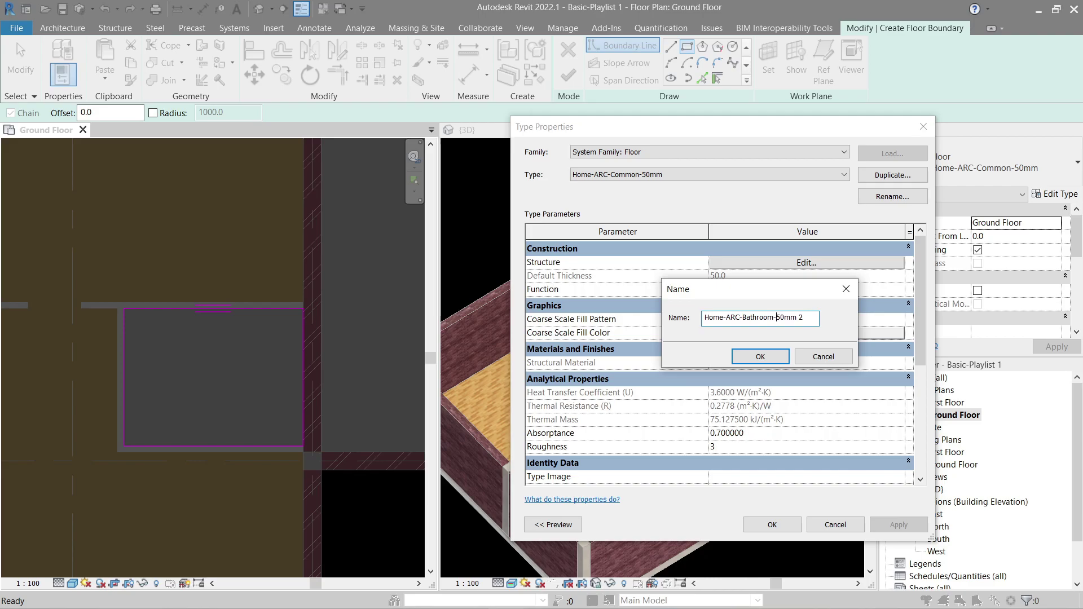
click(784, 354)
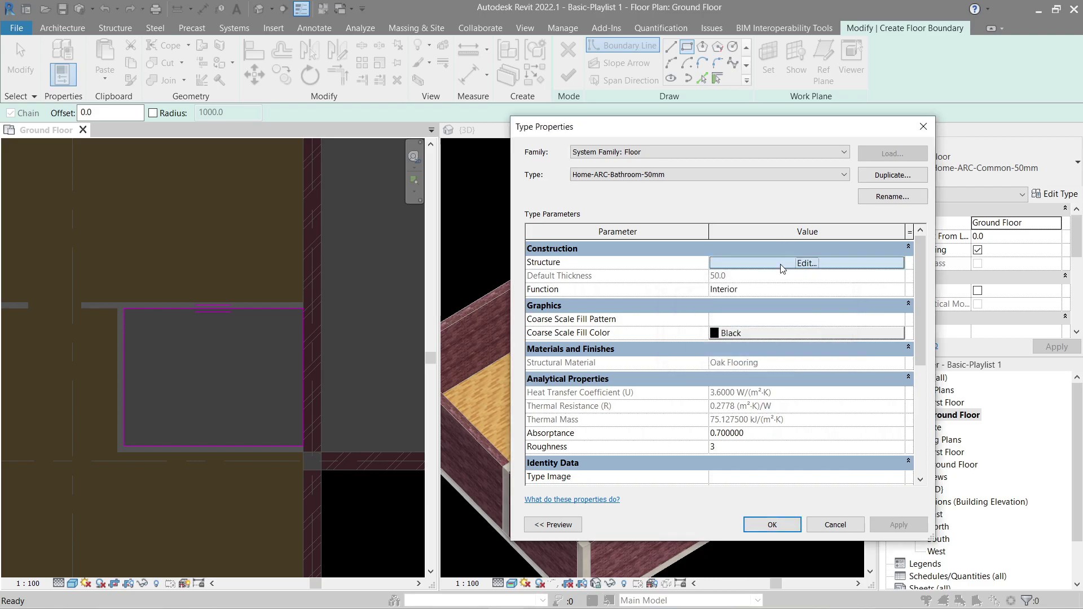
Step: Duplicate the Oak Flooring material used in the bathroom floor's structure and give the copy its own appearance asset
click(783, 263)
click(654, 271)
click(684, 272)
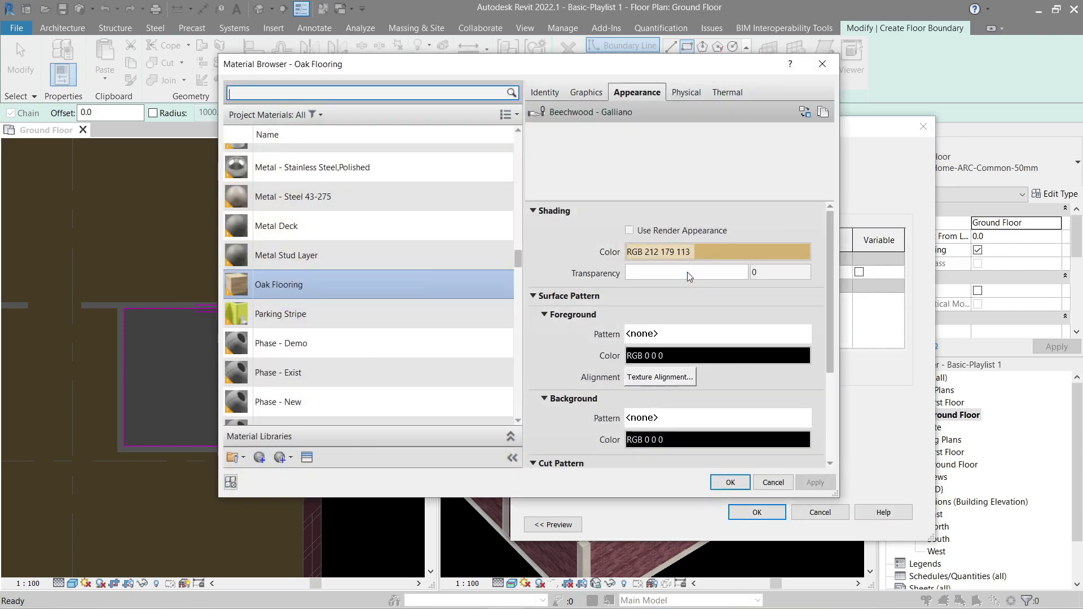
click(352, 257)
click(344, 284)
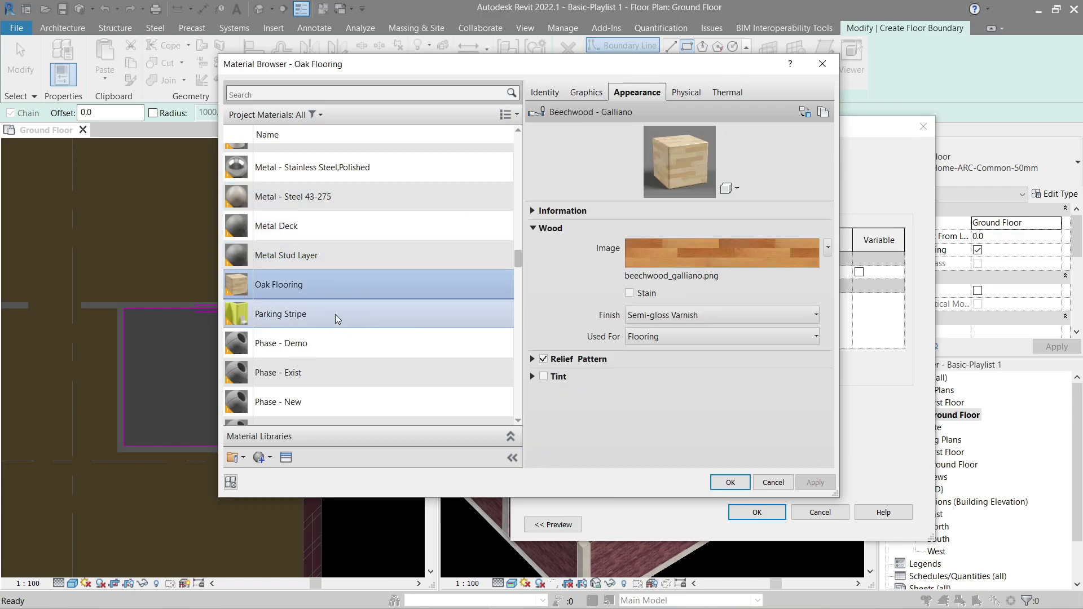
scroll(316, 372, down, 1)
click(270, 458)
click(302, 493)
click(351, 263)
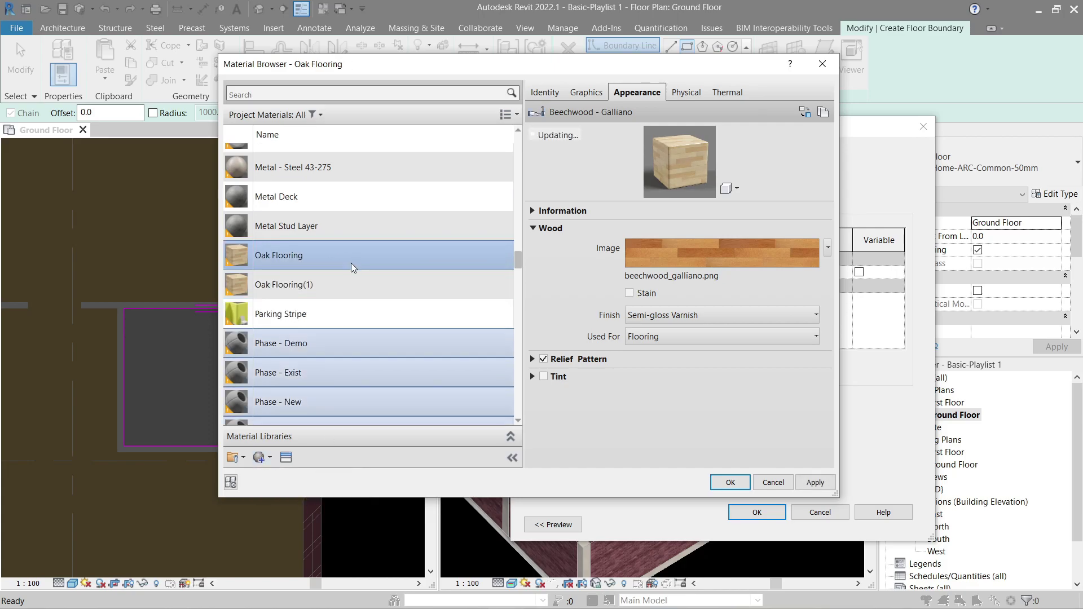
click(343, 286)
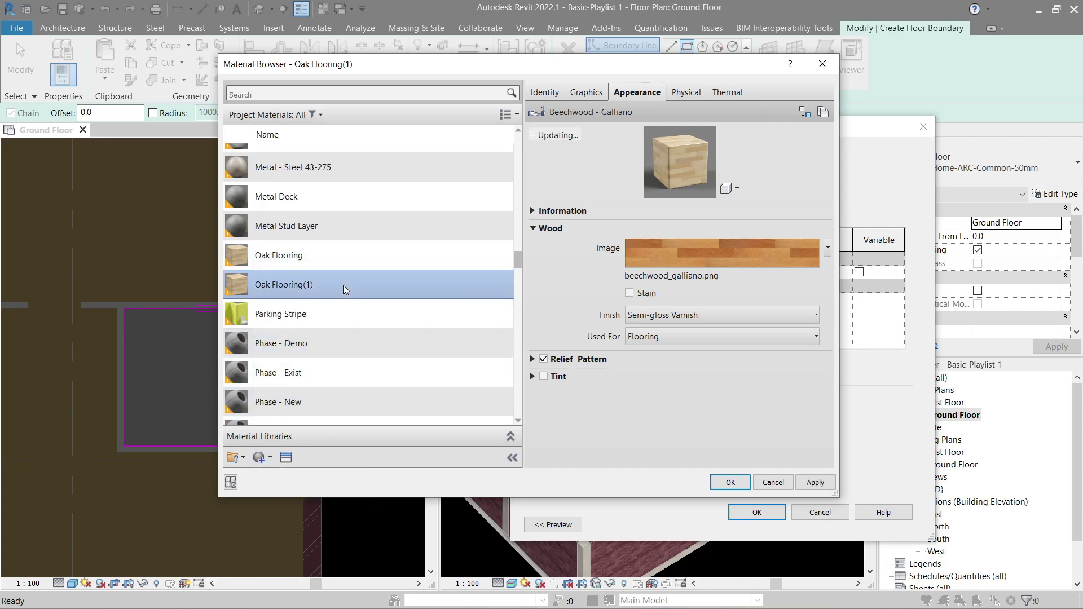
click(827, 114)
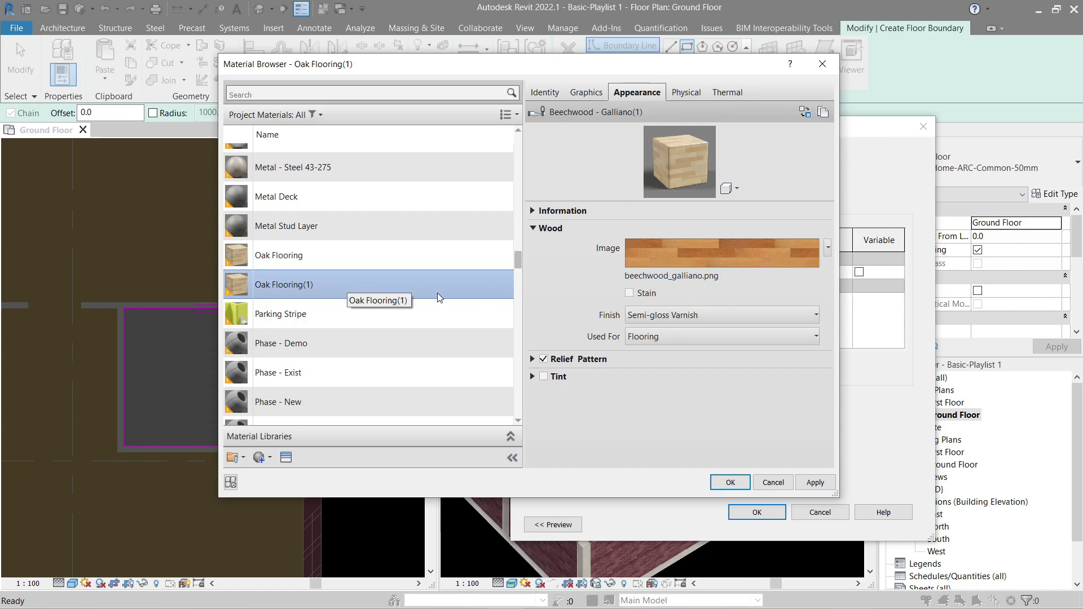
Step: Browse the Mats texture folder for a replacement image for the copied oak material, showing the files as large thumbnails
click(651, 276)
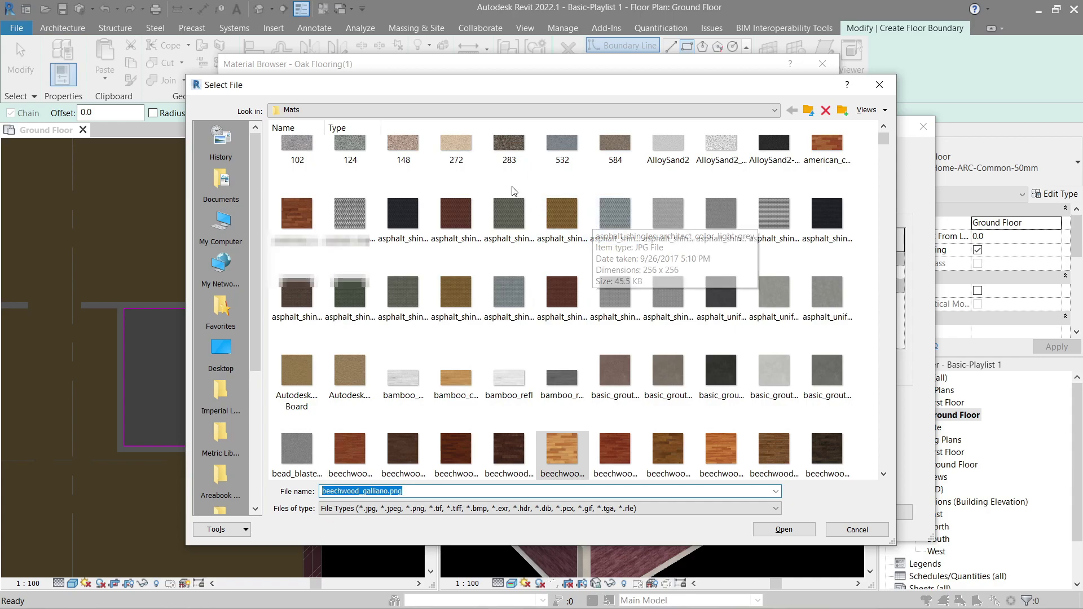
click(472, 110)
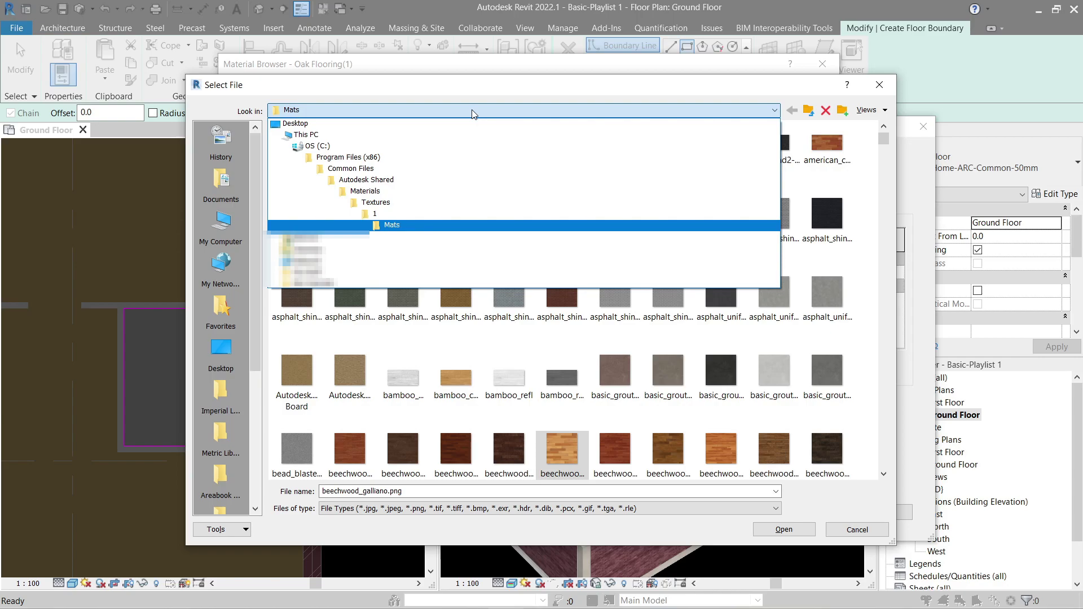
click(473, 115)
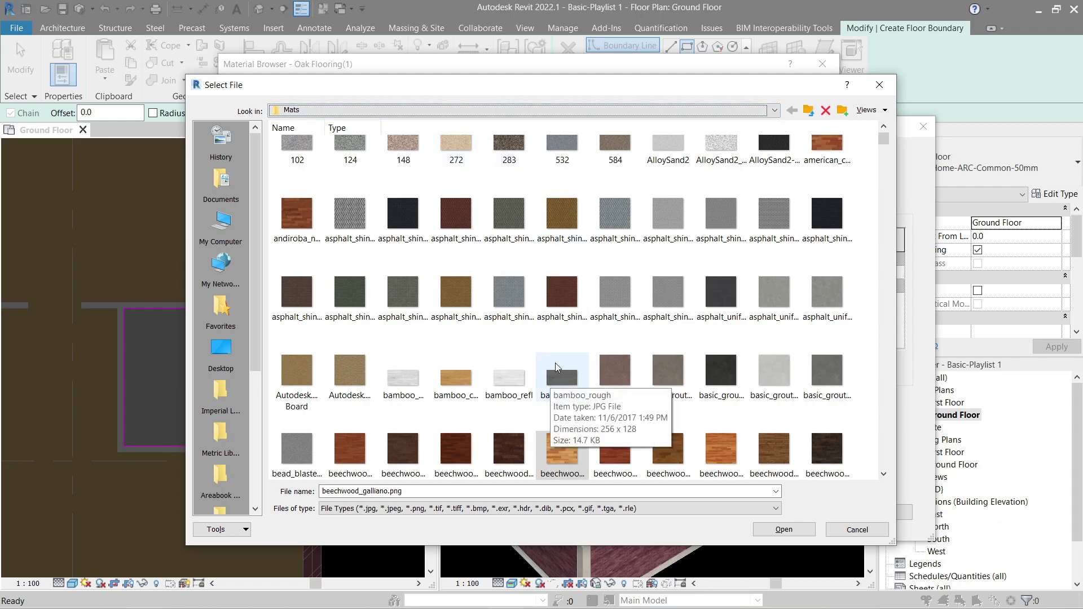
scroll(555, 367, down, 3)
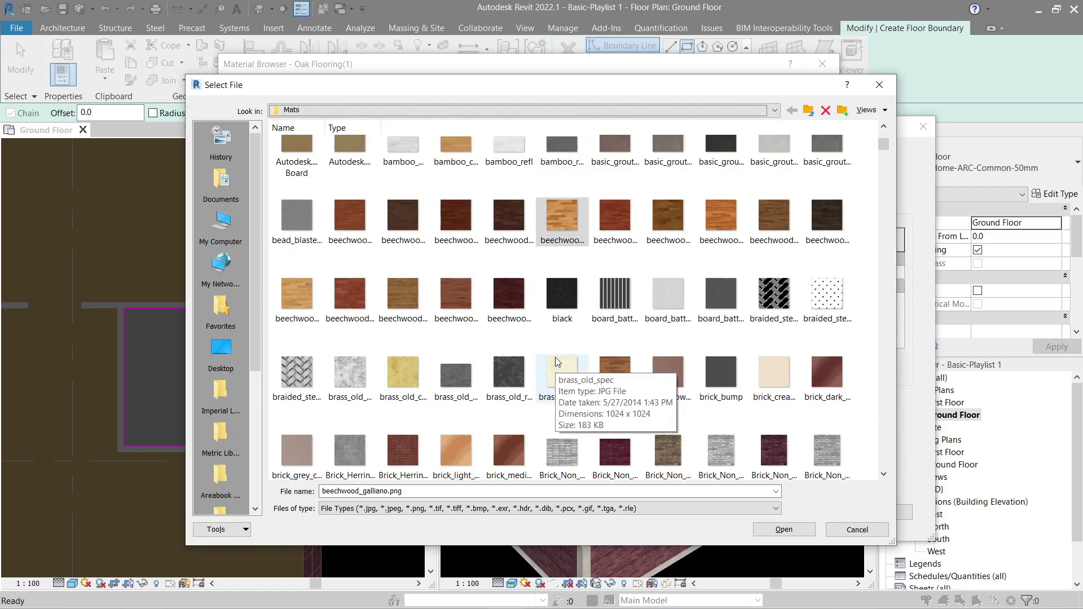
scroll(556, 367, down, 2)
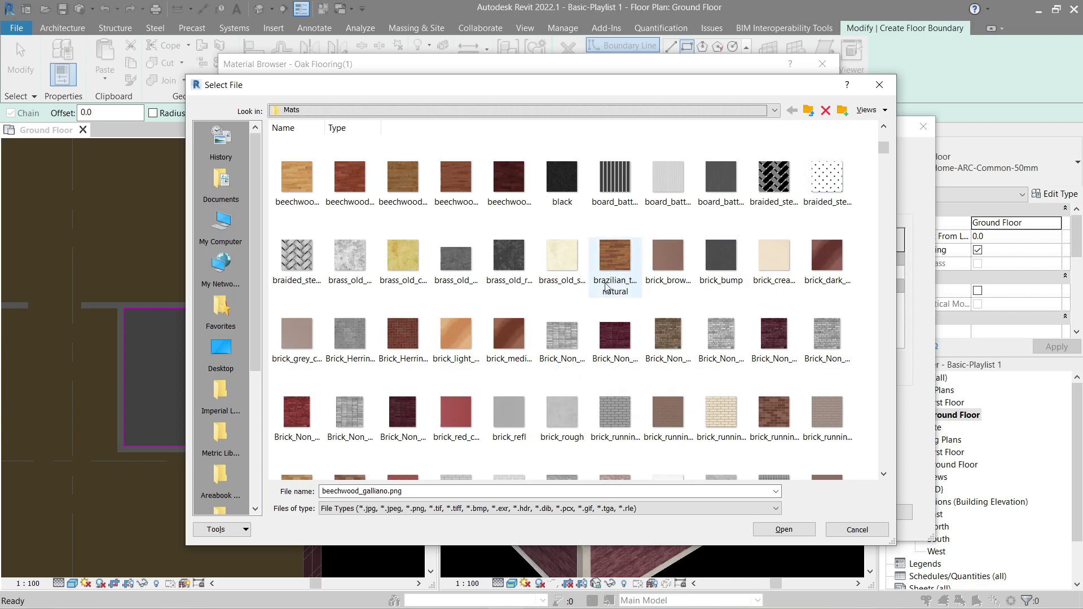
scroll(606, 285, down, 2)
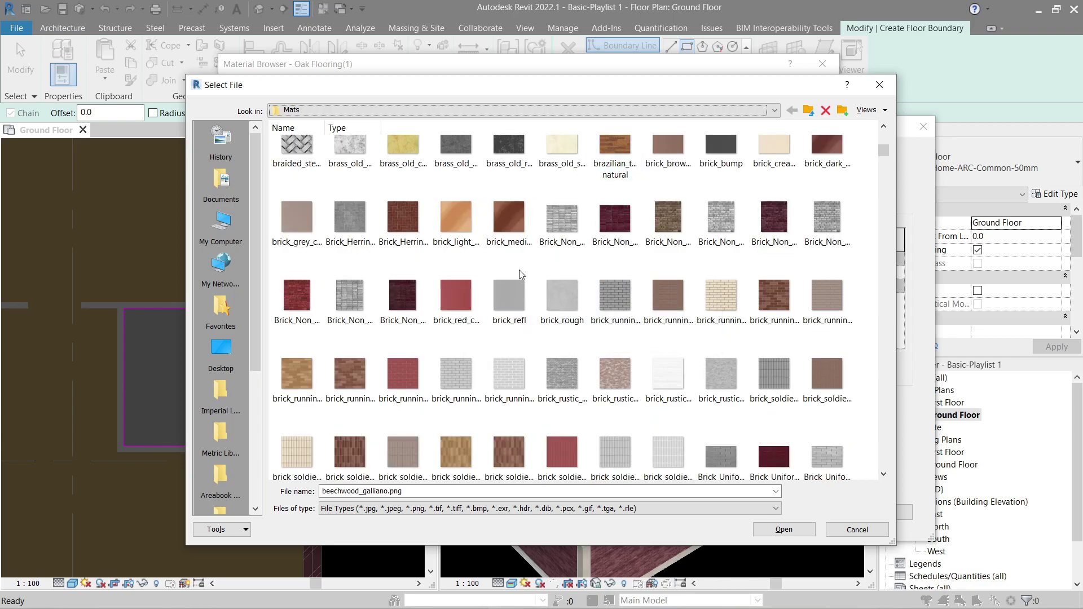
click(884, 111)
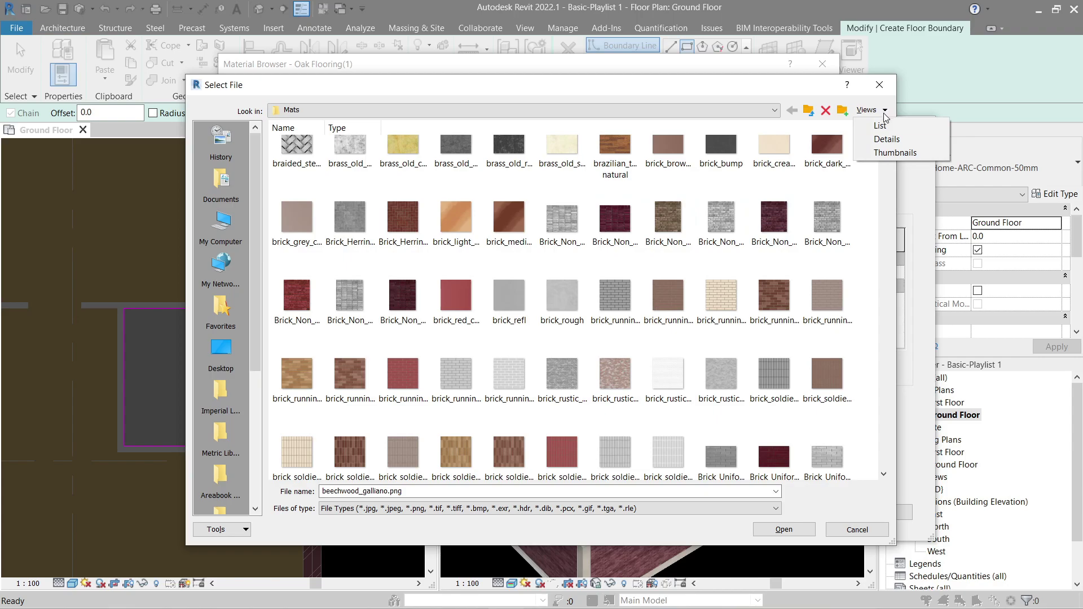
click(891, 153)
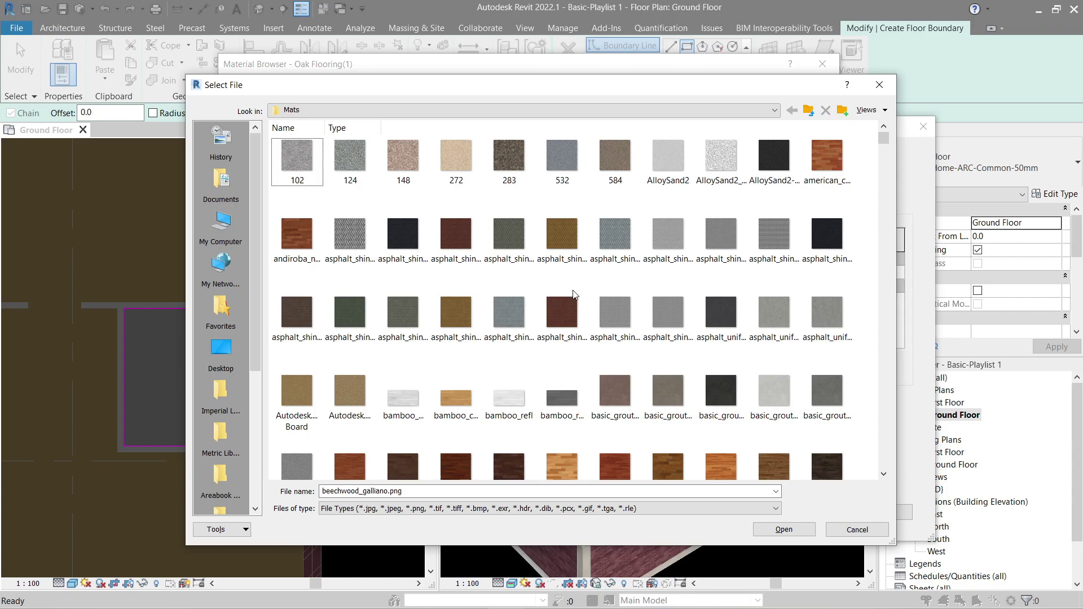
ctrl+scroll(574, 295, up, 5)
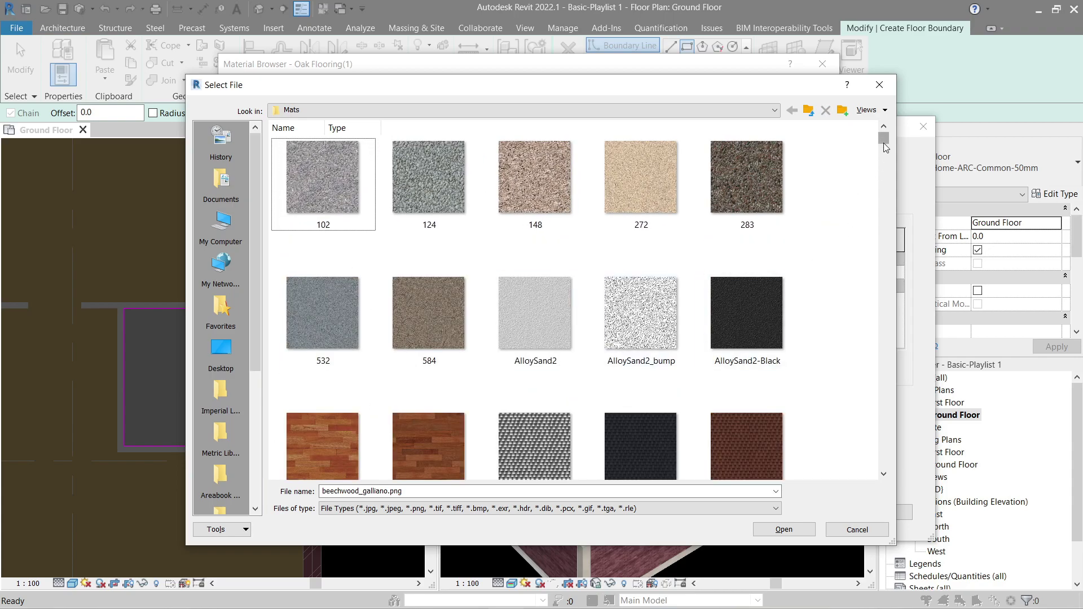
Step: Replace the copied material's appearance image with Finishes.Flooring.Tile.Square.Blue.jpg
text(fin)
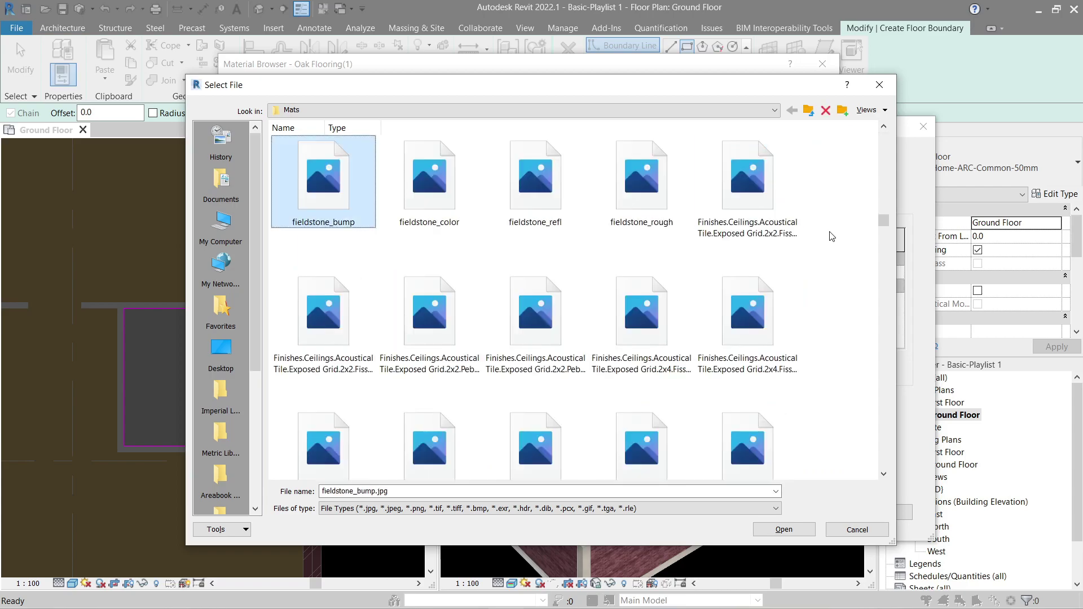
scroll(689, 271, down, 5)
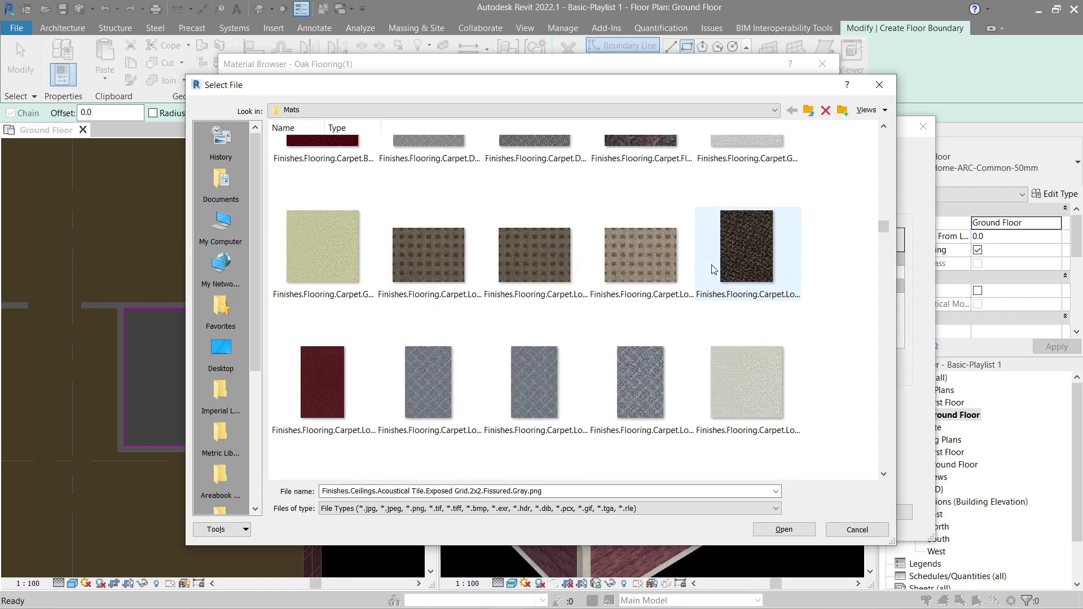
scroll(837, 278, down, 8)
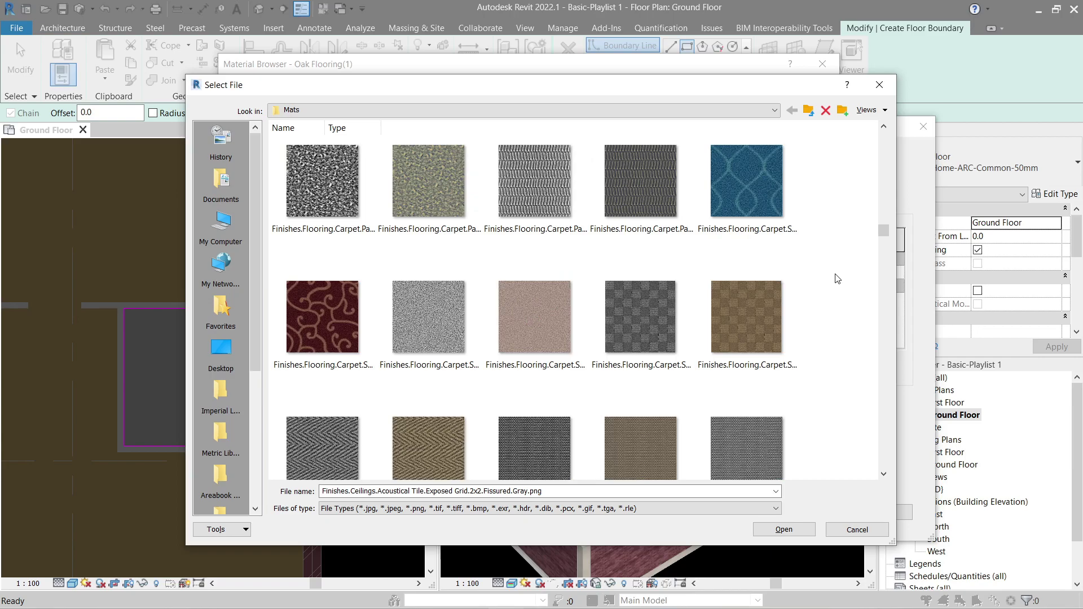
scroll(815, 272, down, 3)
click(778, 237)
scroll(705, 278, up, 3)
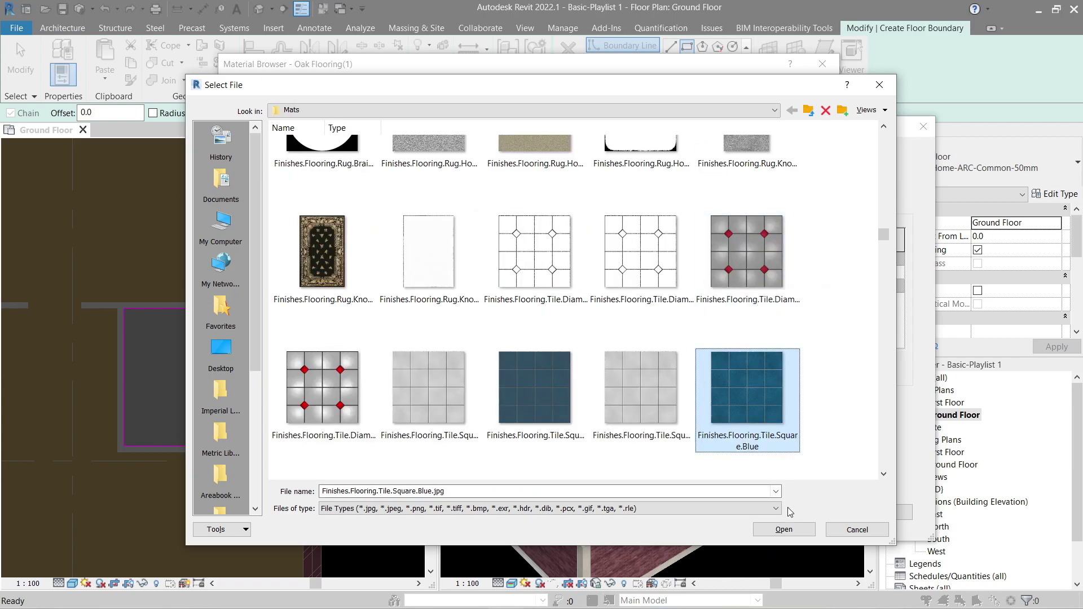
click(785, 530)
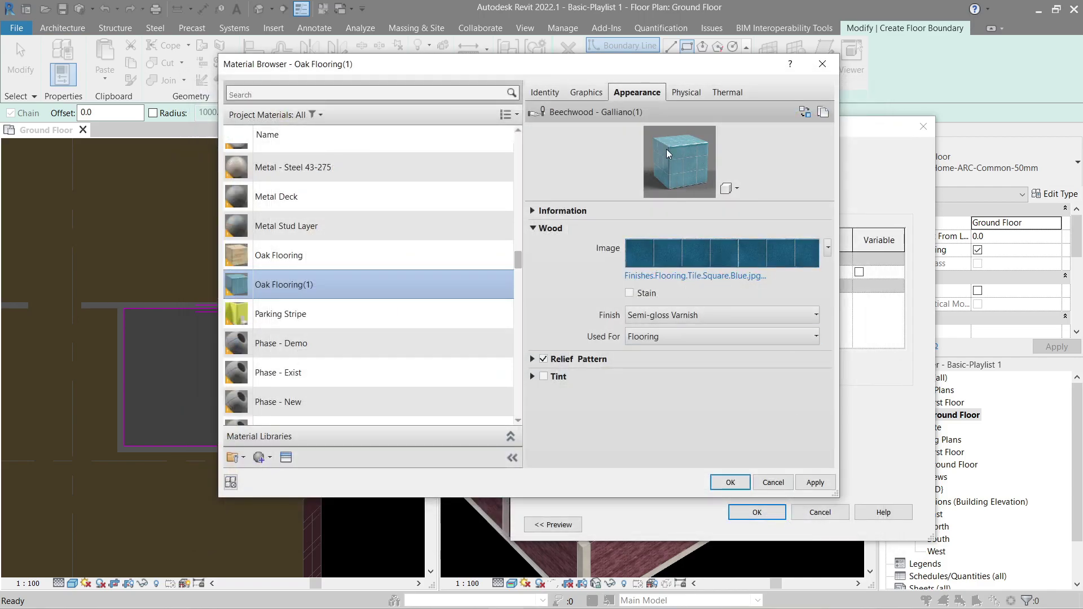
Step: Make the copied material's shading use its render appearance
click(587, 93)
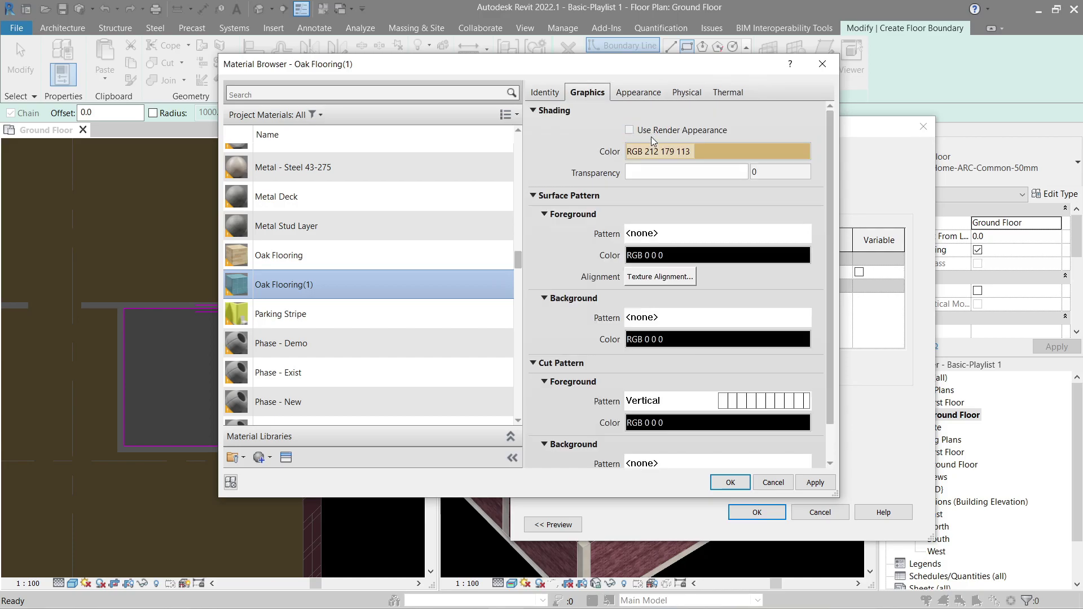
click(636, 93)
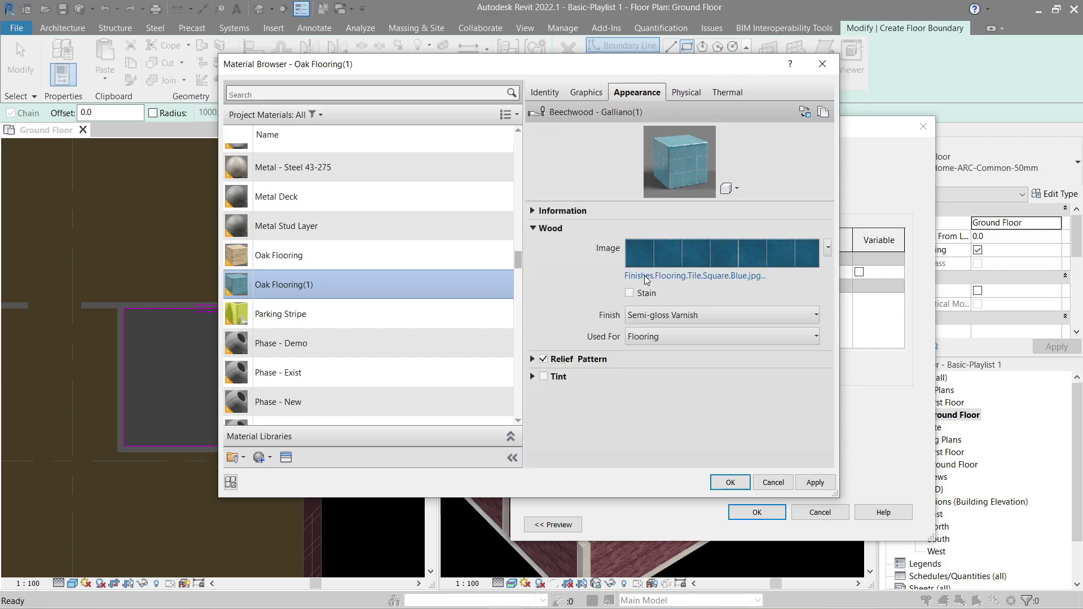
click(588, 93)
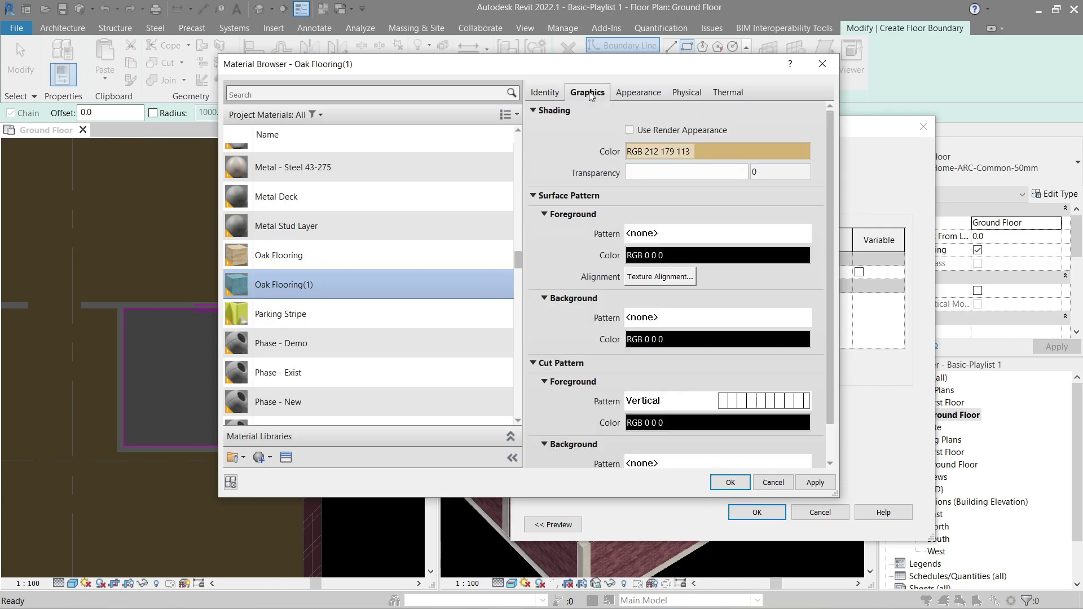
click(629, 131)
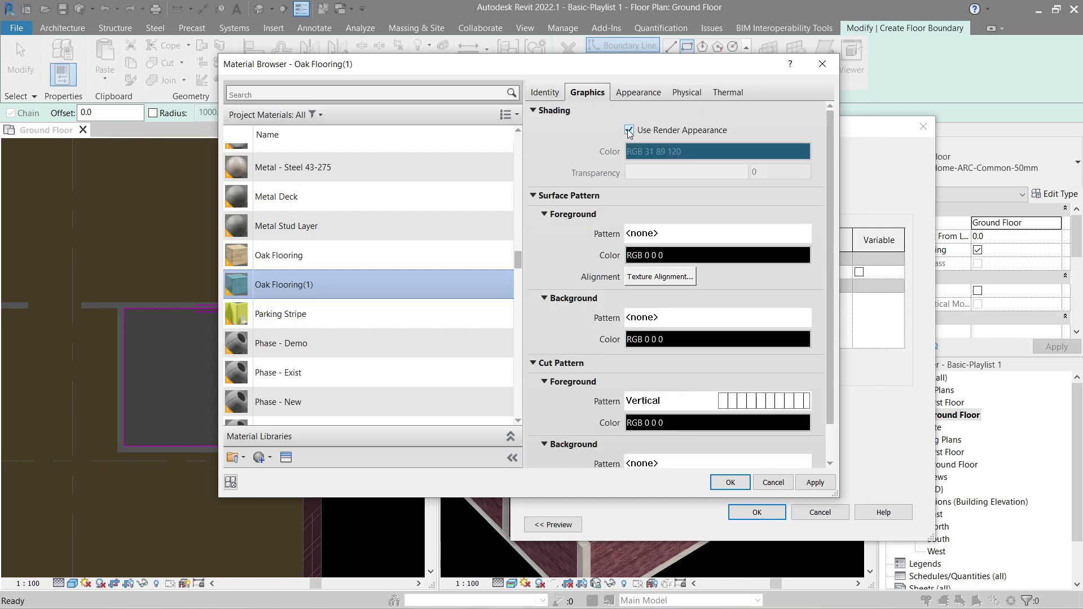
click(636, 93)
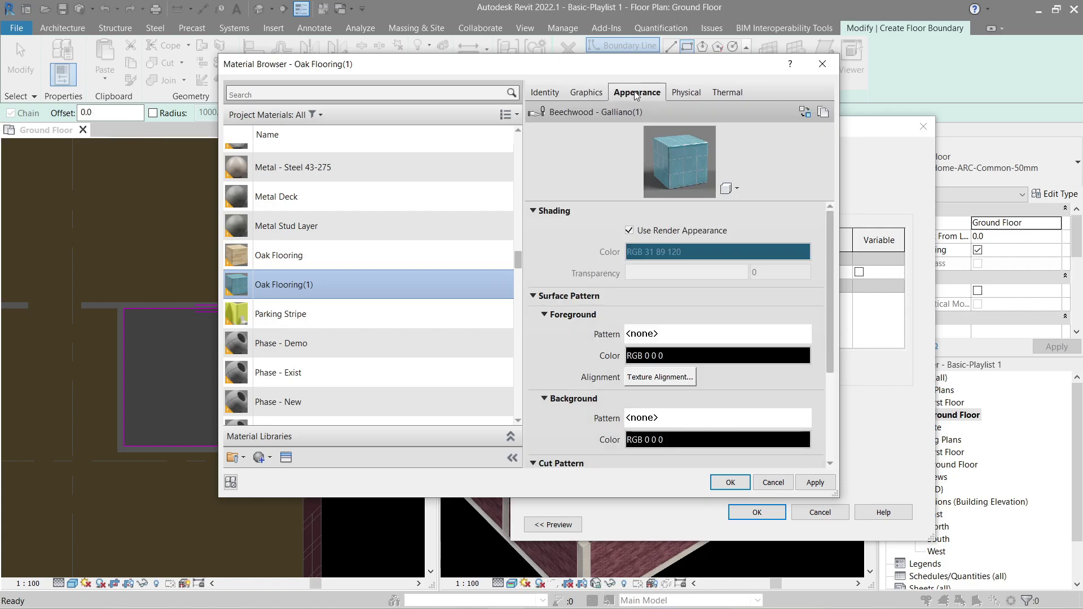
click(601, 97)
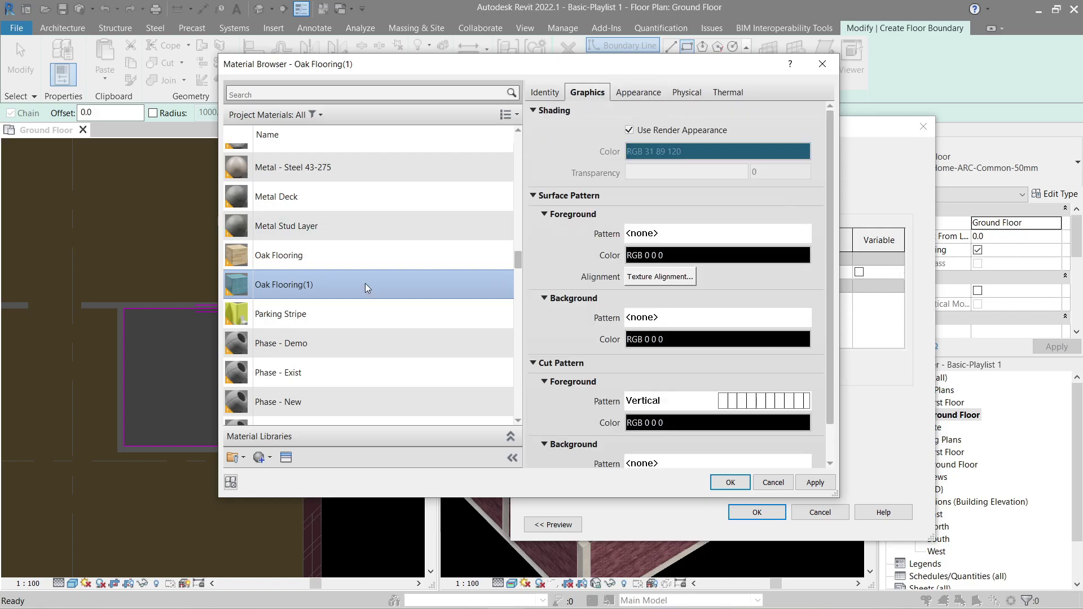
Step: Rename the Oak Flooring(1) material as Bathroom Tiling
right_click(309, 291)
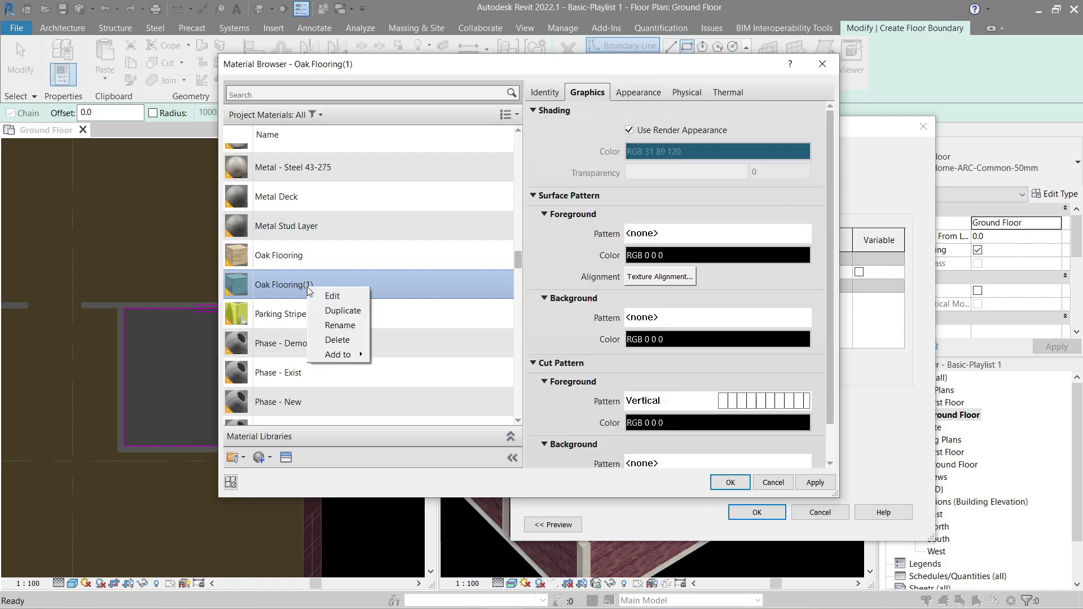
click(349, 326)
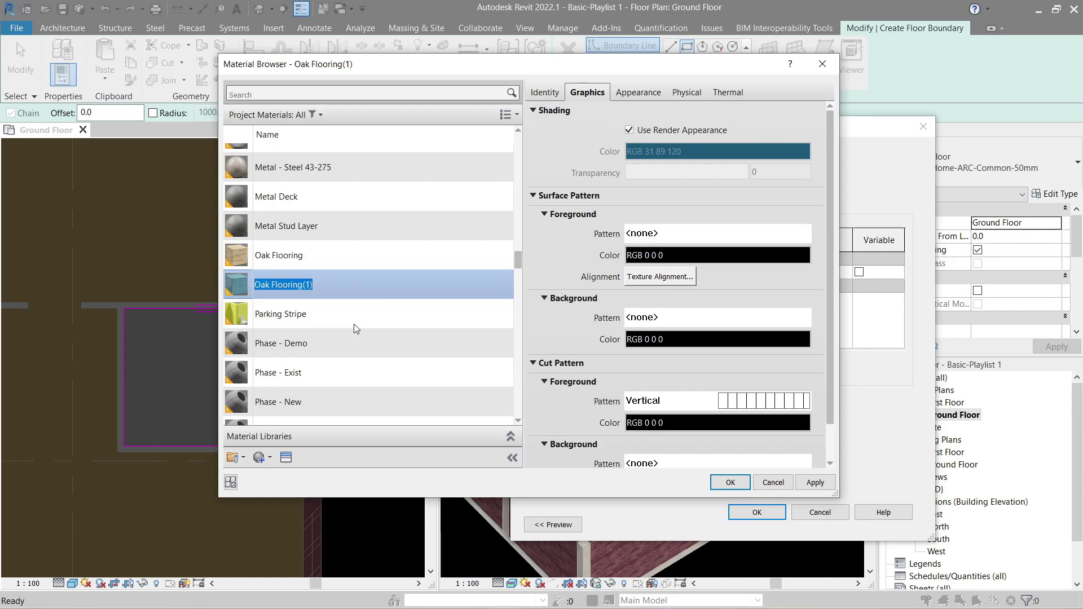
text(Bathroom Tiling)
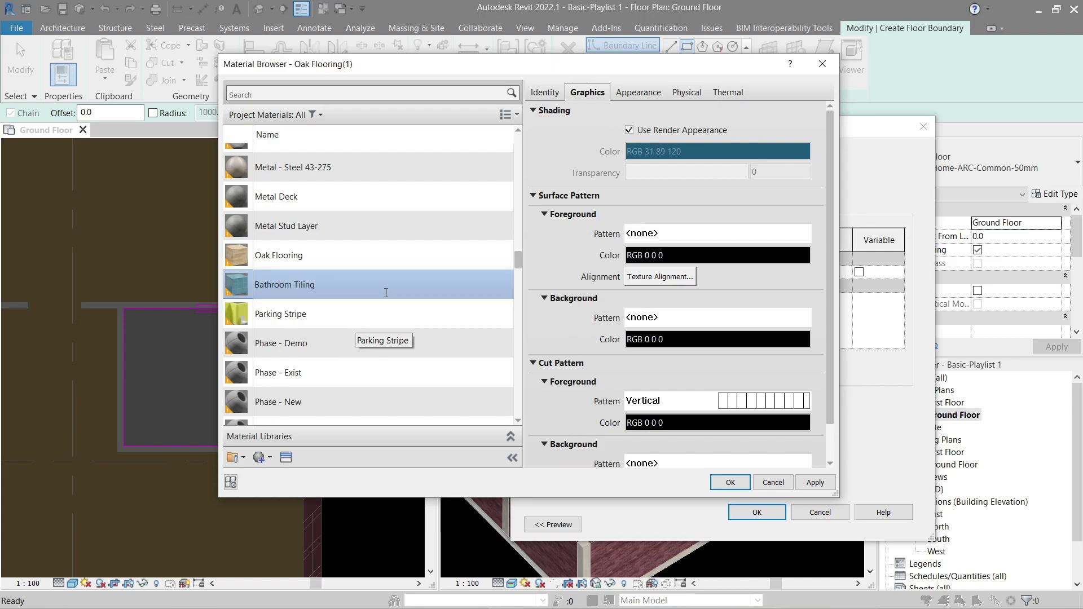
click(554, 246)
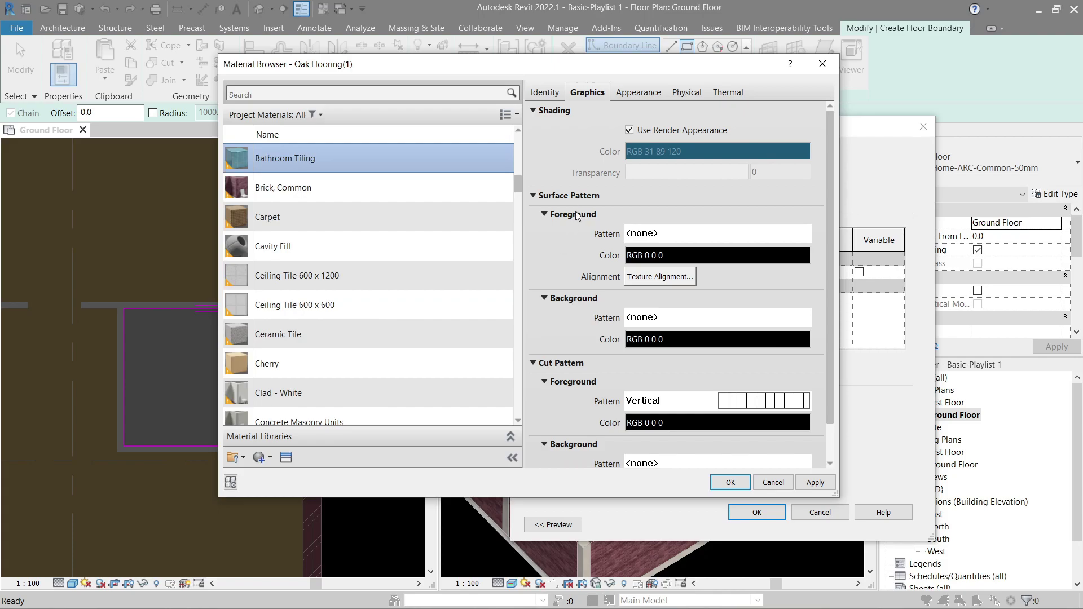
Step: Give Bathroom Tiling the 600 x 600mm model pattern as its surface foreground and apply the material changes
click(675, 237)
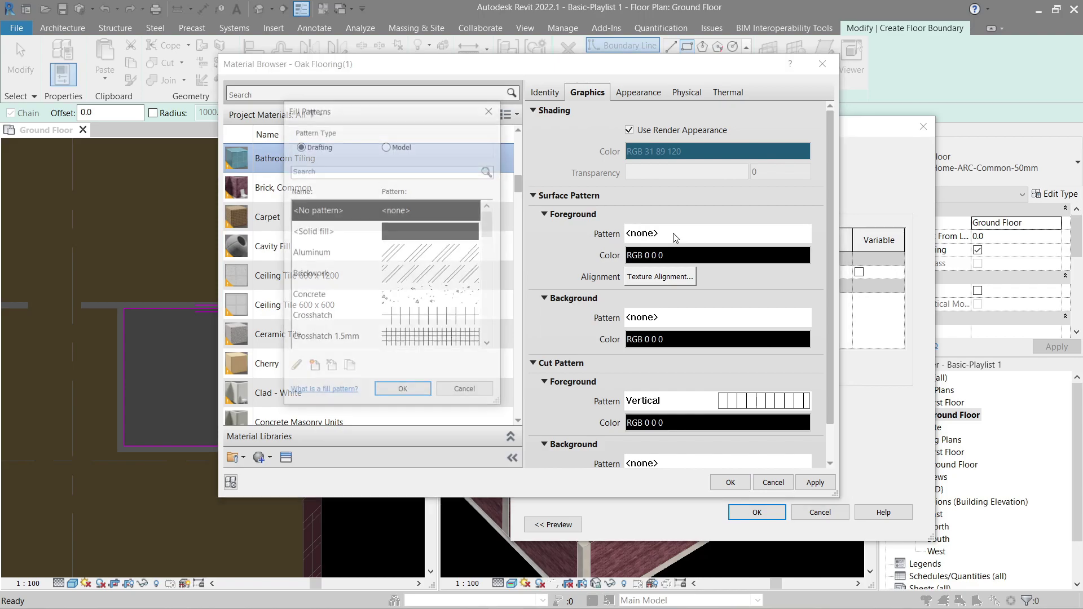
click(400, 146)
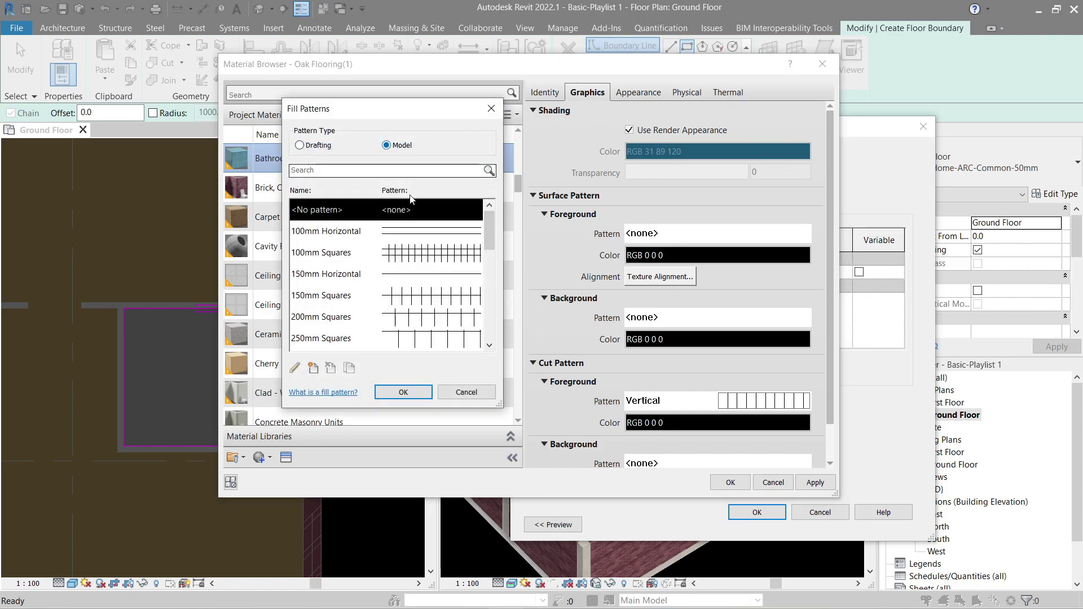
drag(494, 231, 481, 276)
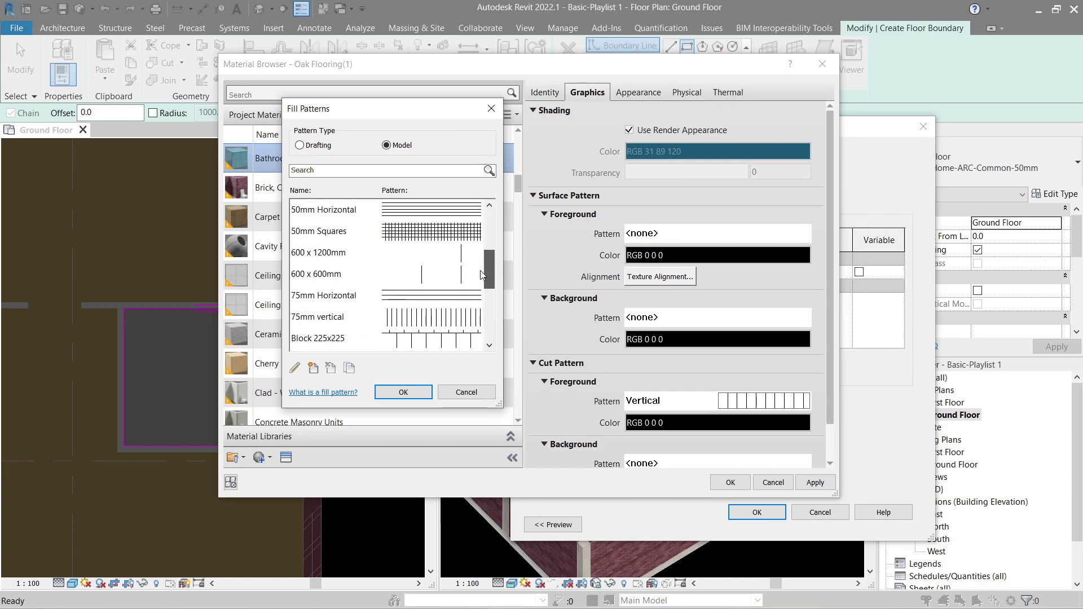
click(408, 276)
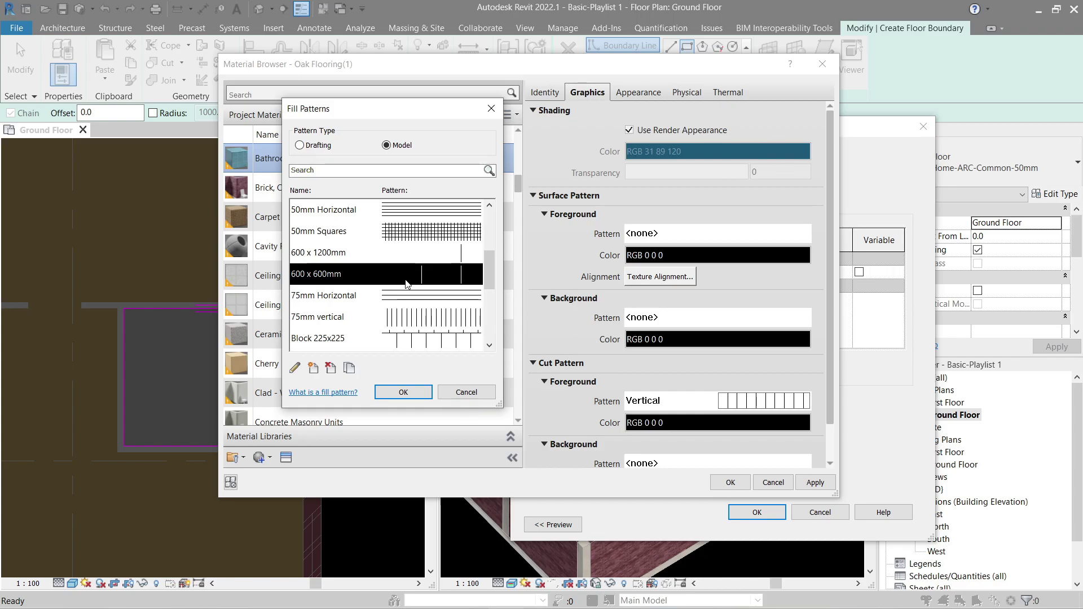
click(395, 392)
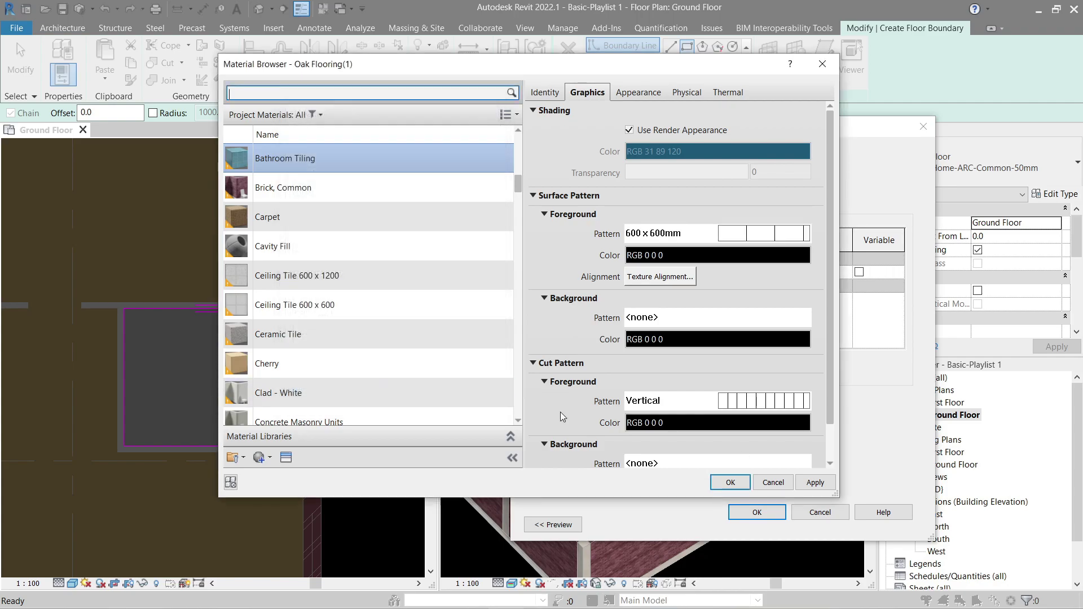
click(813, 482)
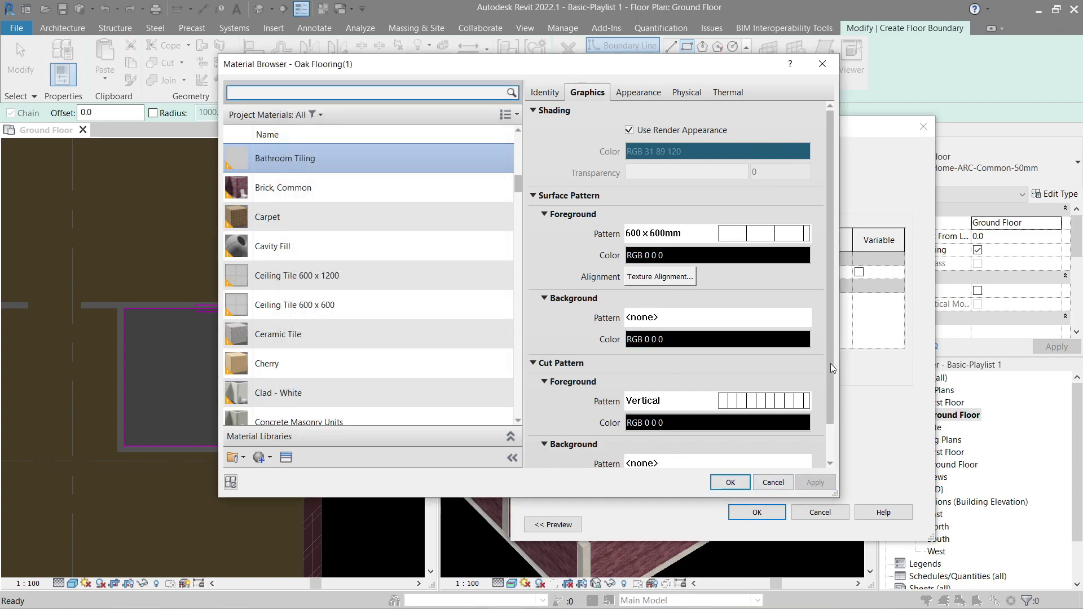
drag(830, 363, 834, 399)
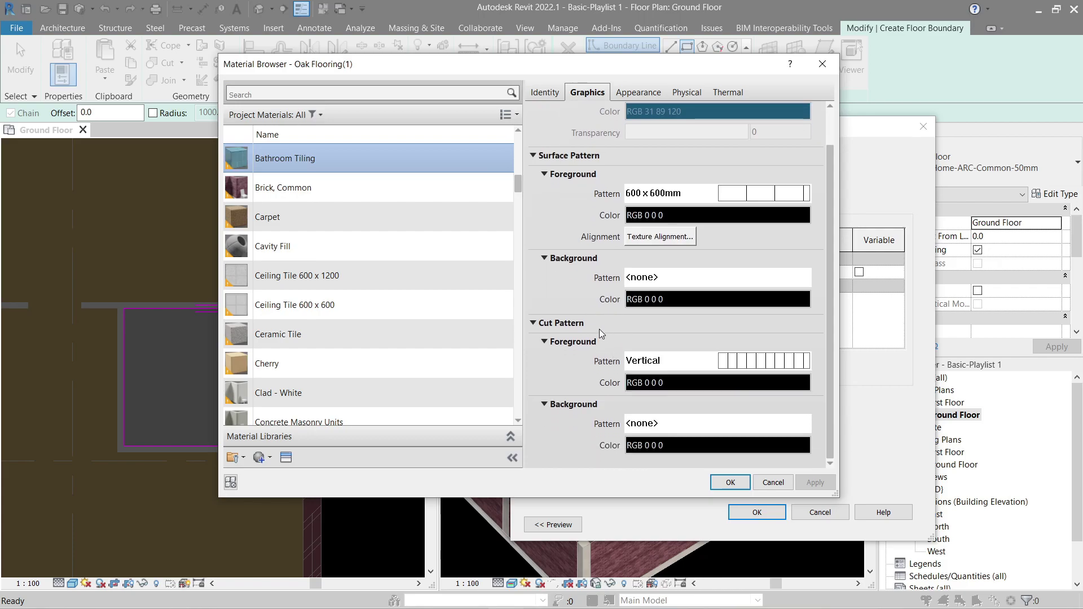
Step: Accept Bathroom Tiling for the Home-ARC-Bathroom-50mm floor type and finish the floor boundary sketch
click(731, 483)
click(756, 513)
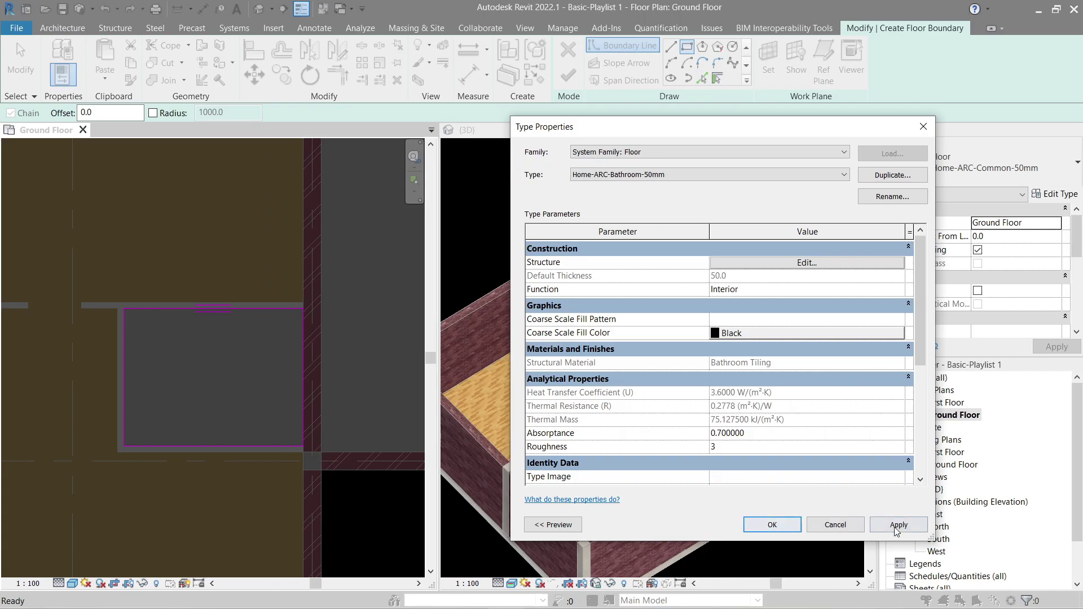
click(780, 529)
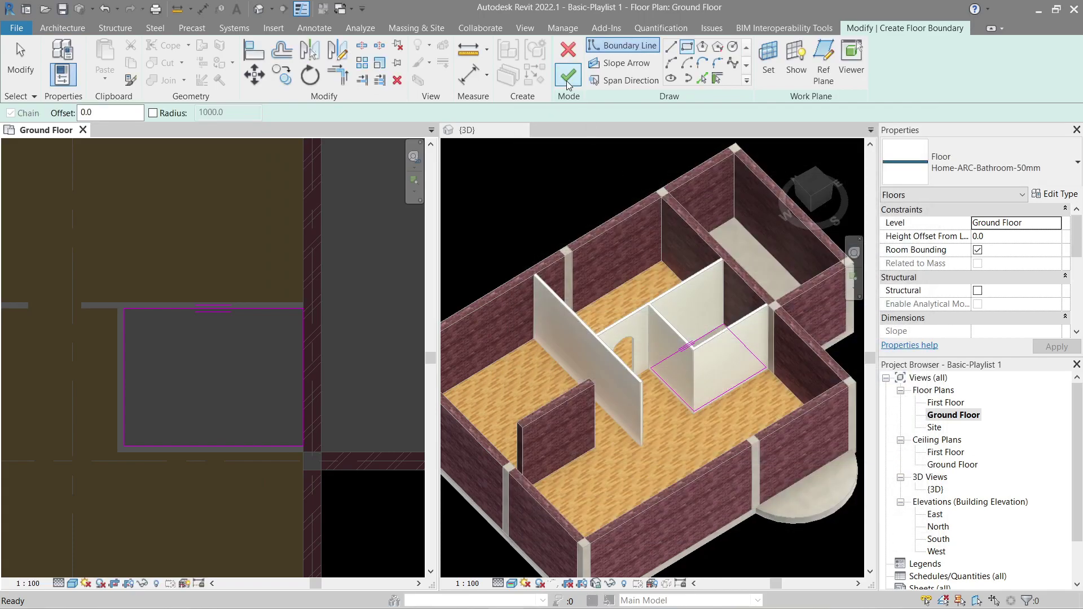
click(567, 79)
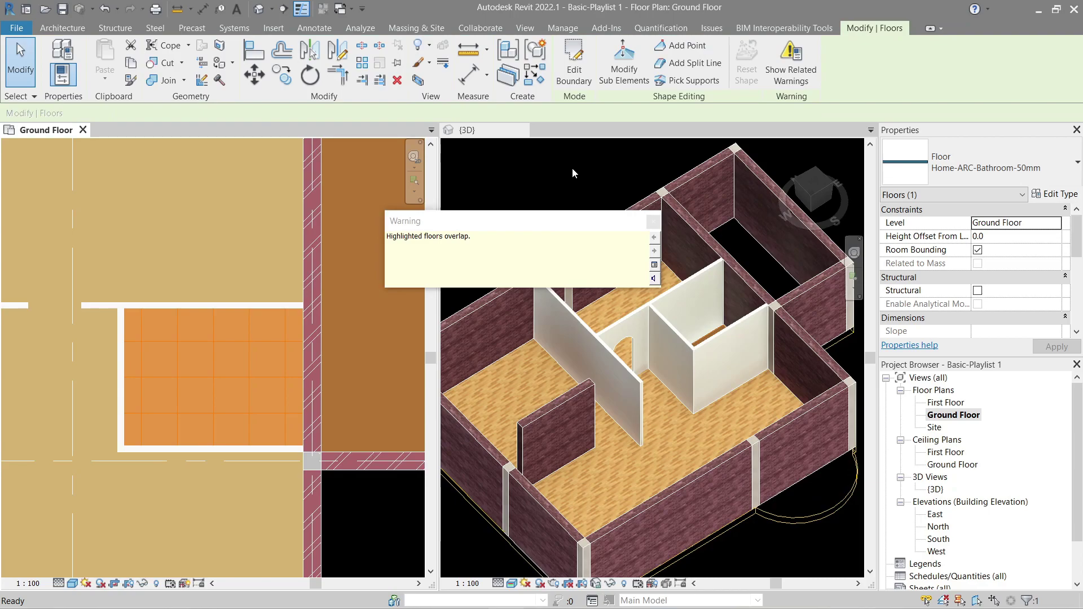
Step: Set the bathroom tile floor's height offset from the Ground Floor level to 50 mm and view it in 3D
click(994, 237)
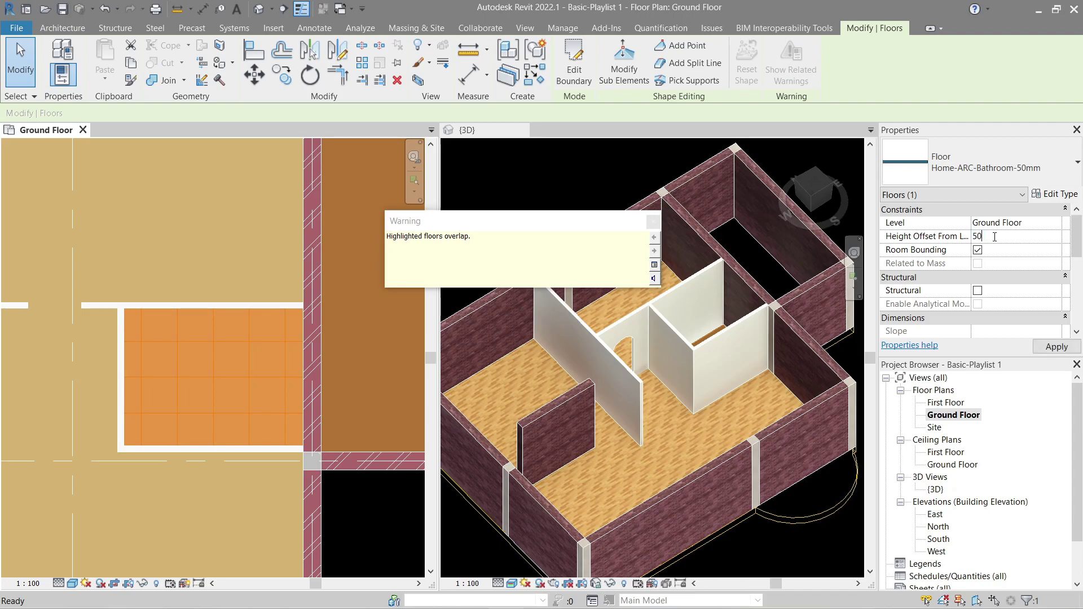
text(50)
click(614, 154)
scroll(726, 293, up, 3)
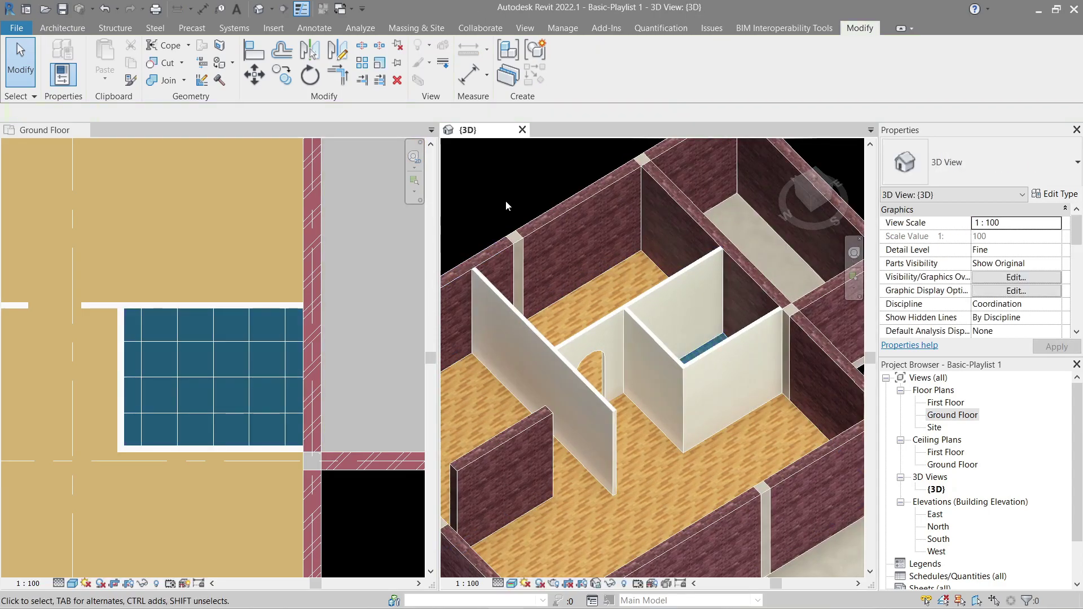
scroll(617, 269, up, 5)
shift+middle_drag(594, 363, 595, 333)
scroll(596, 333, down, 5)
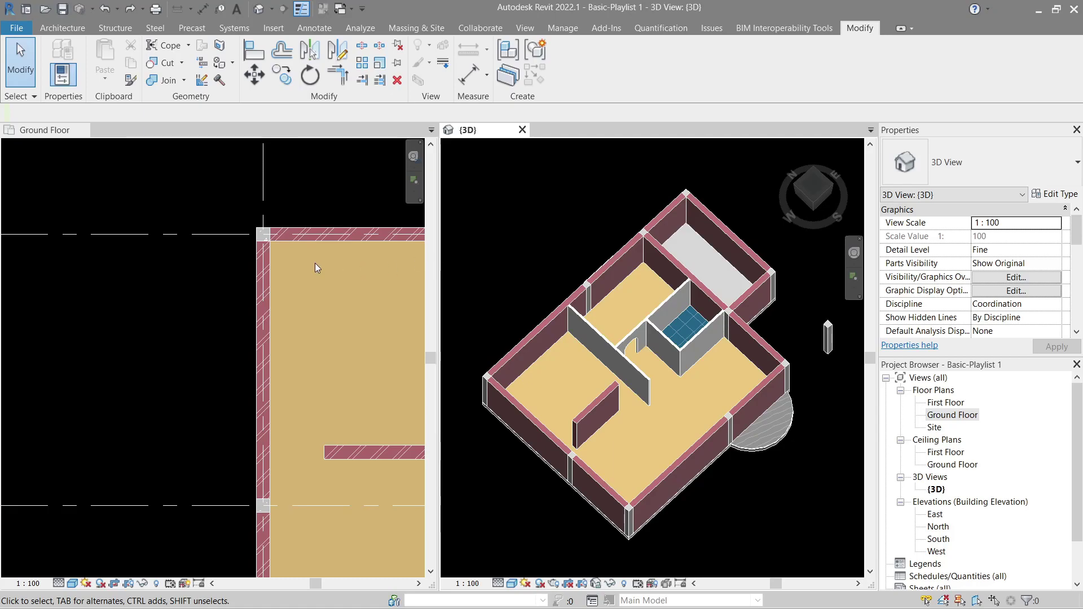
Step: Draw a wall about 2100 mm long outside the house, beside the exterior wall near its corner column, by creating a similar wall
scroll(239, 266, up, 3)
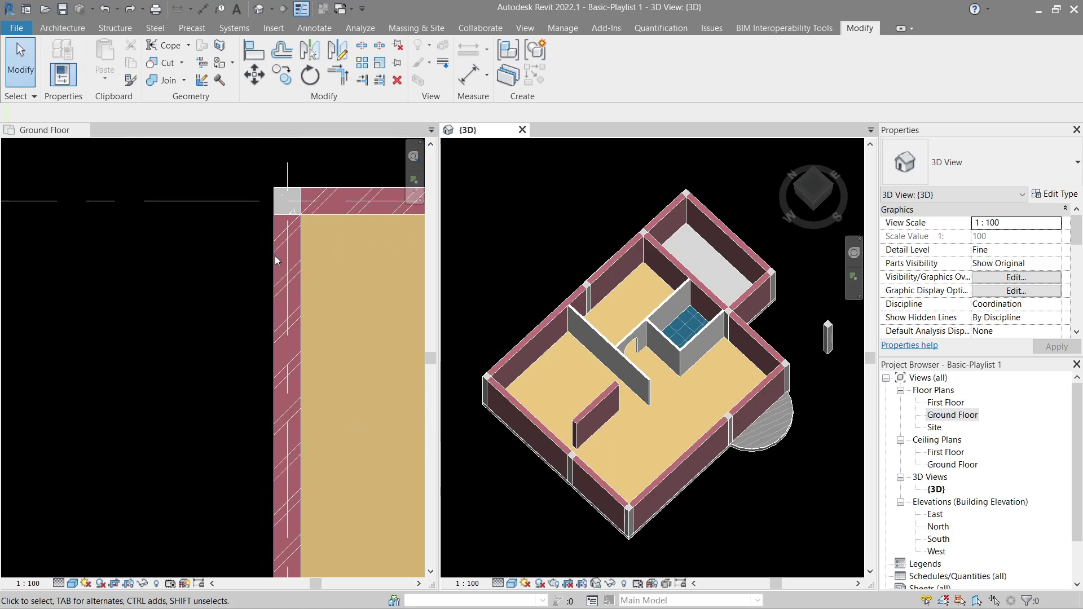
click(276, 259)
click(276, 264)
scroll(276, 265, down, 2)
key(c)
key(s)
click(225, 272)
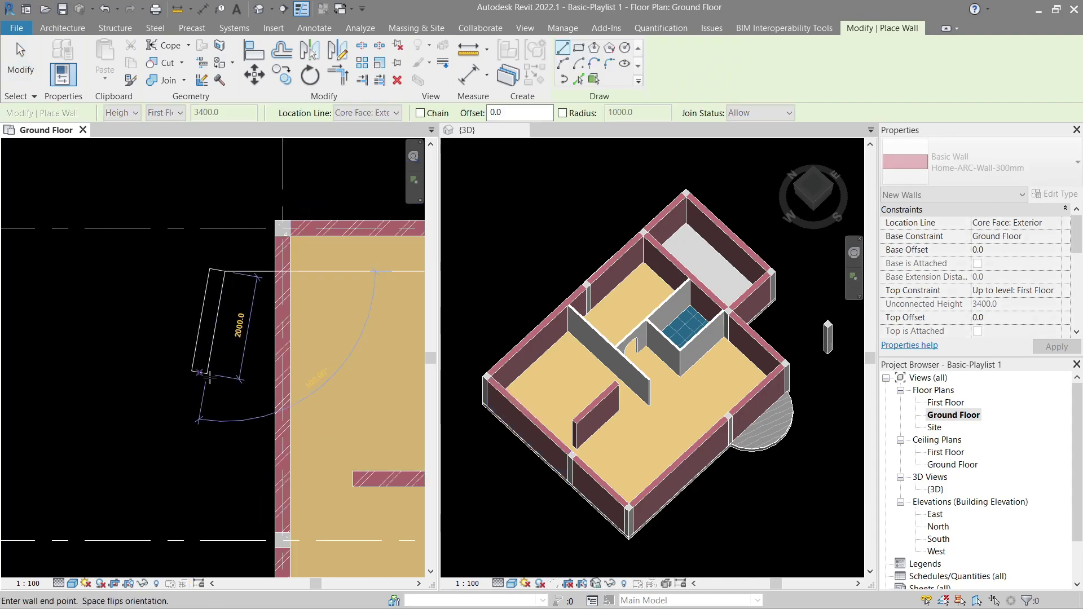
click(212, 379)
key(Escape)
key(Escape)
Step: Duplicate the new wall's type as Home-ARC-Wall-10mm (paint)
click(210, 341)
click(1040, 199)
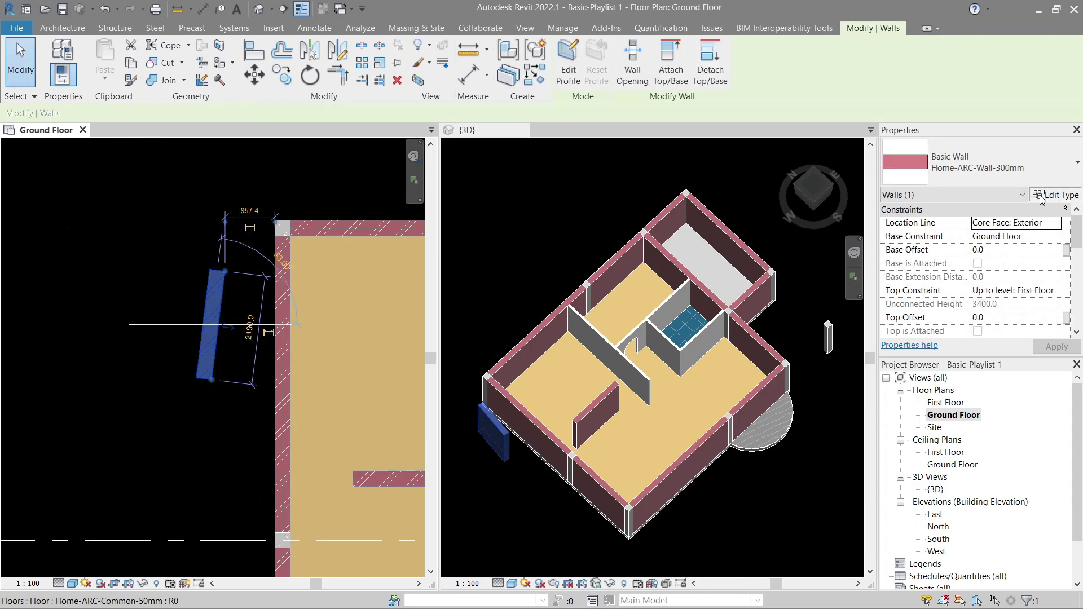
click(1041, 196)
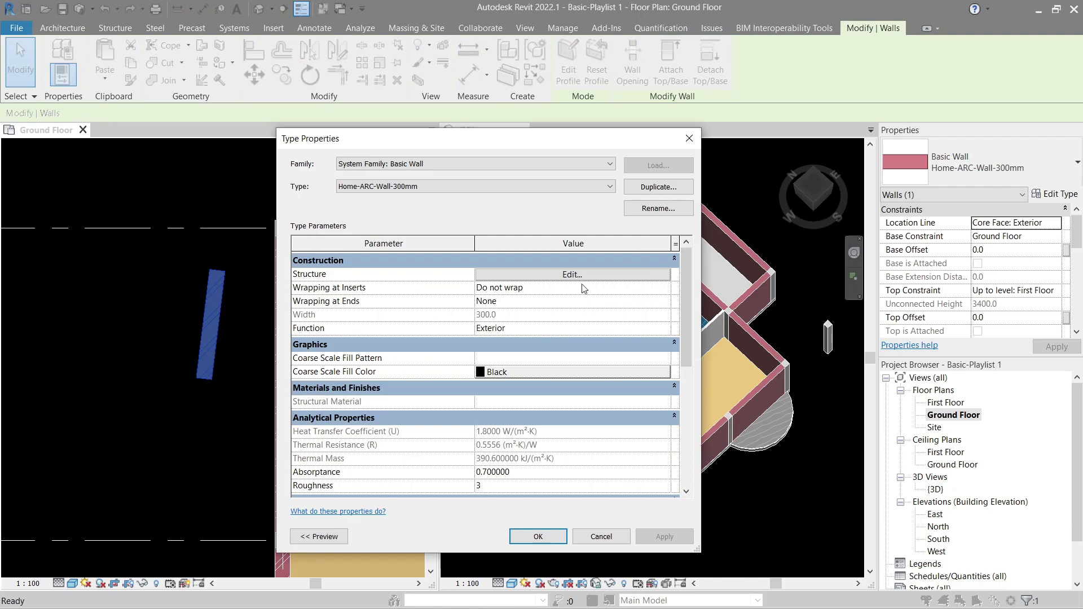
click(655, 187)
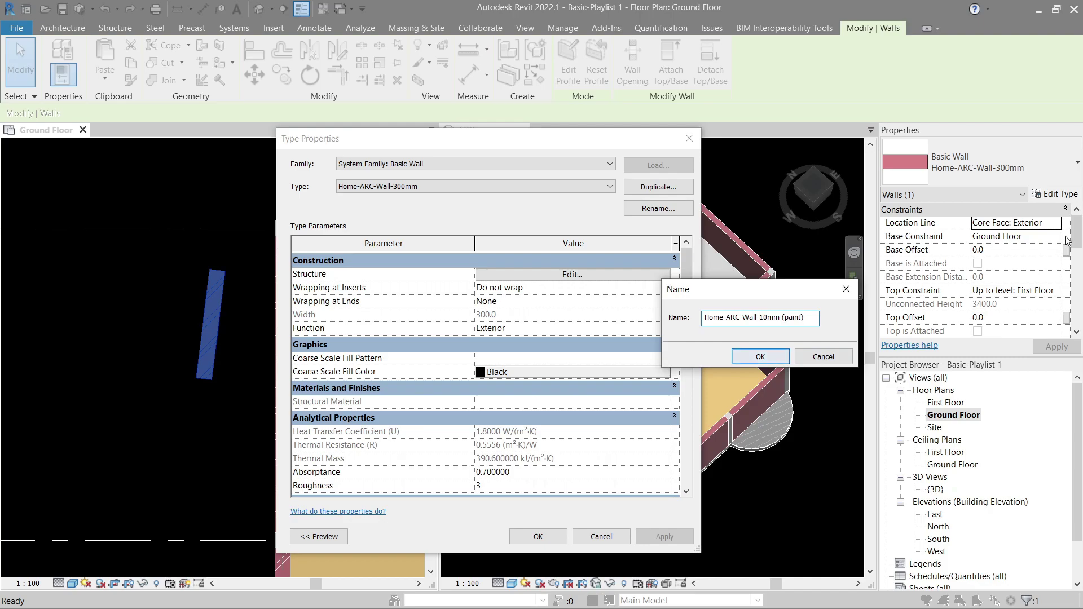
click(744, 356)
Step: Set the structure layer thickness of the paint wall type to 10 mm
click(572, 274)
click(494, 284)
text(10)
key(Return)
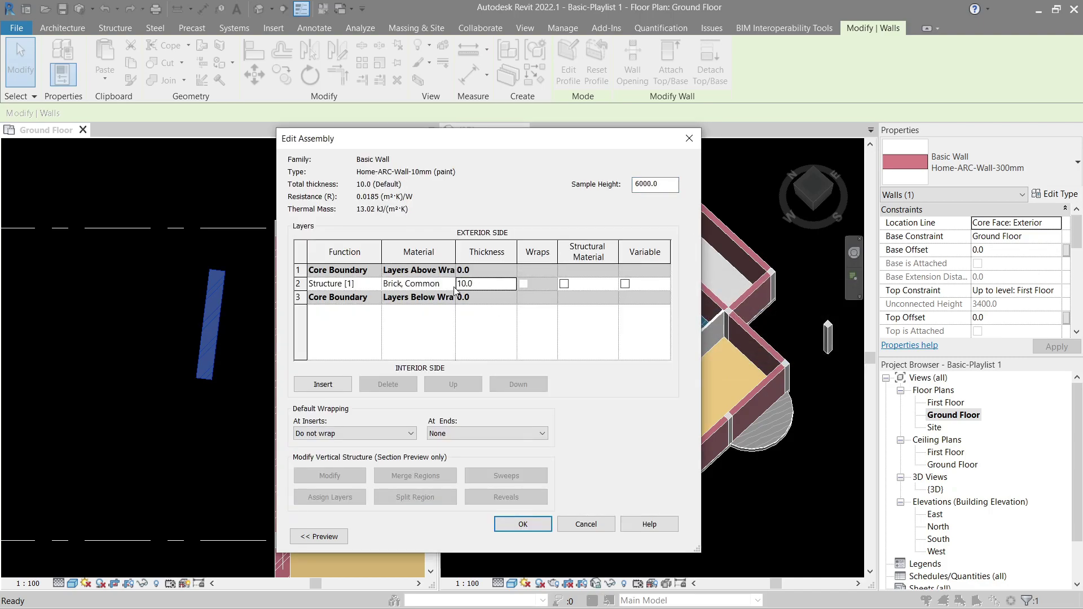
Step: Duplicate the Brick, Common material from the structure layer's material settings
click(450, 283)
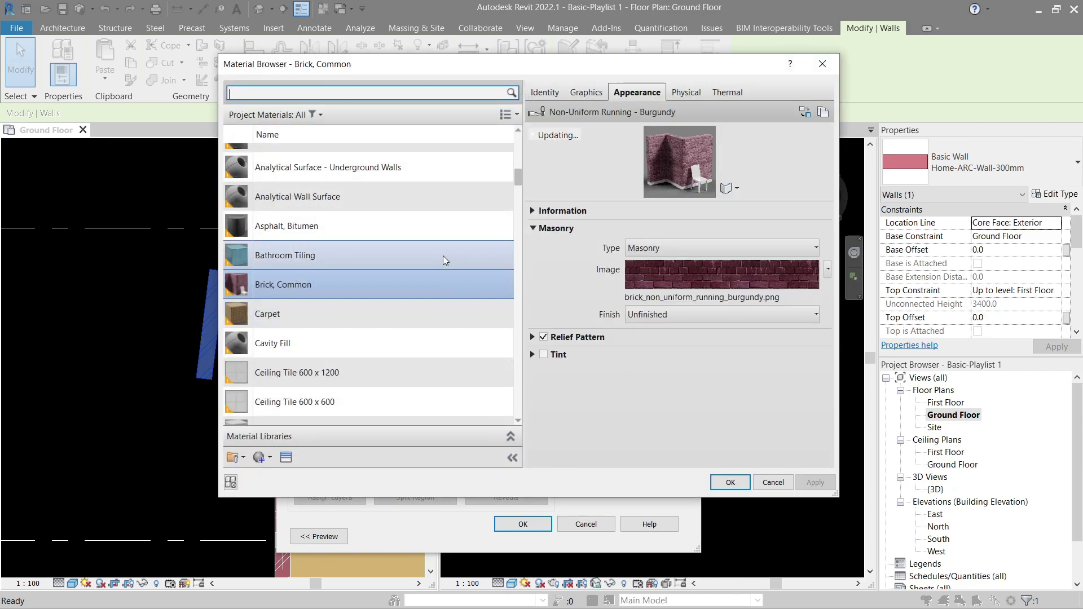
click(408, 266)
click(397, 283)
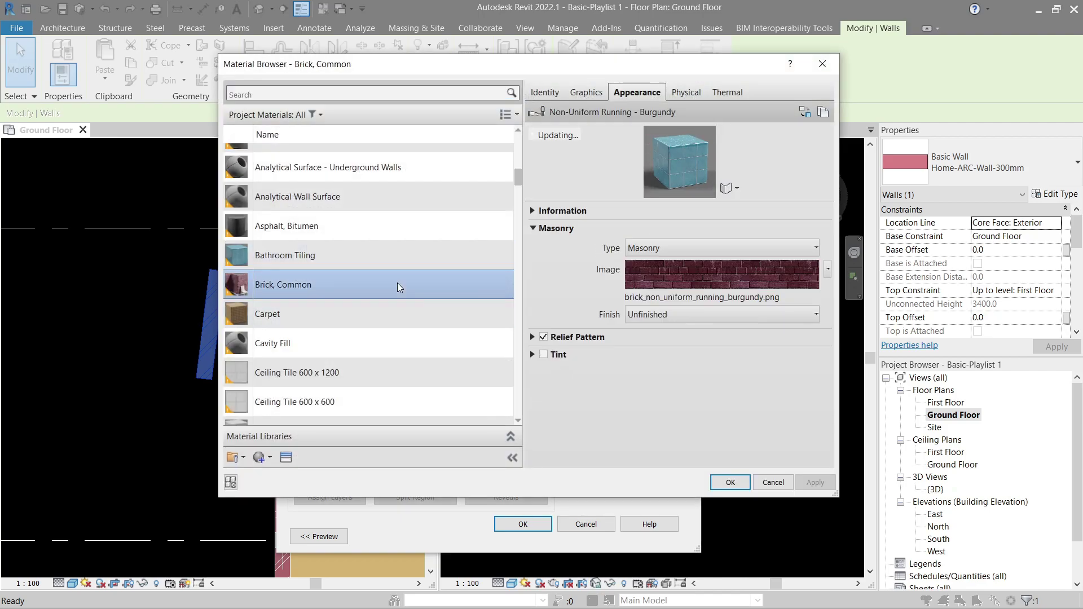
click(270, 458)
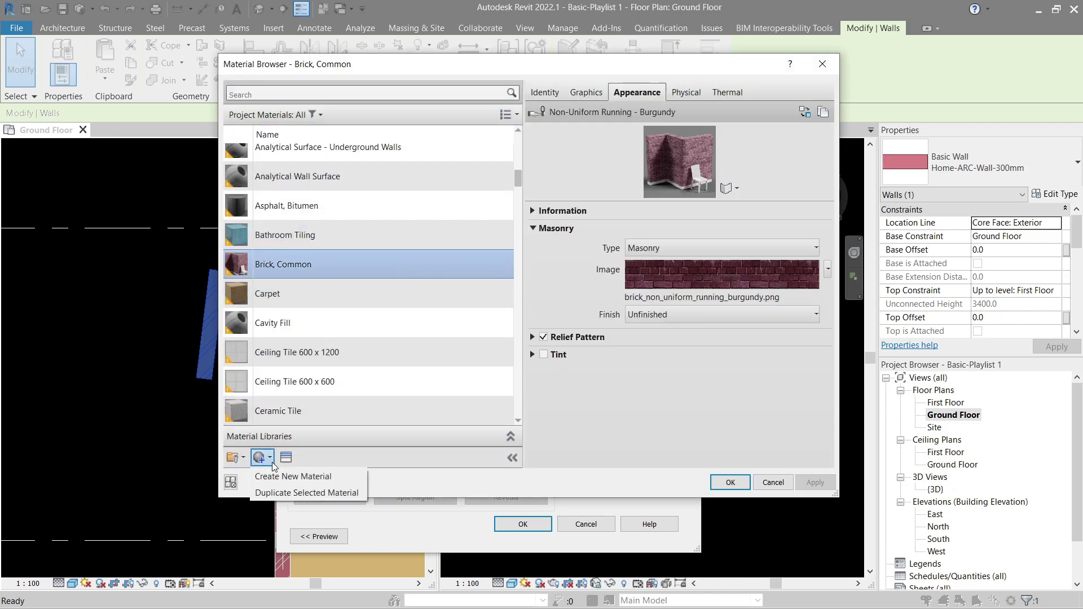
click(288, 493)
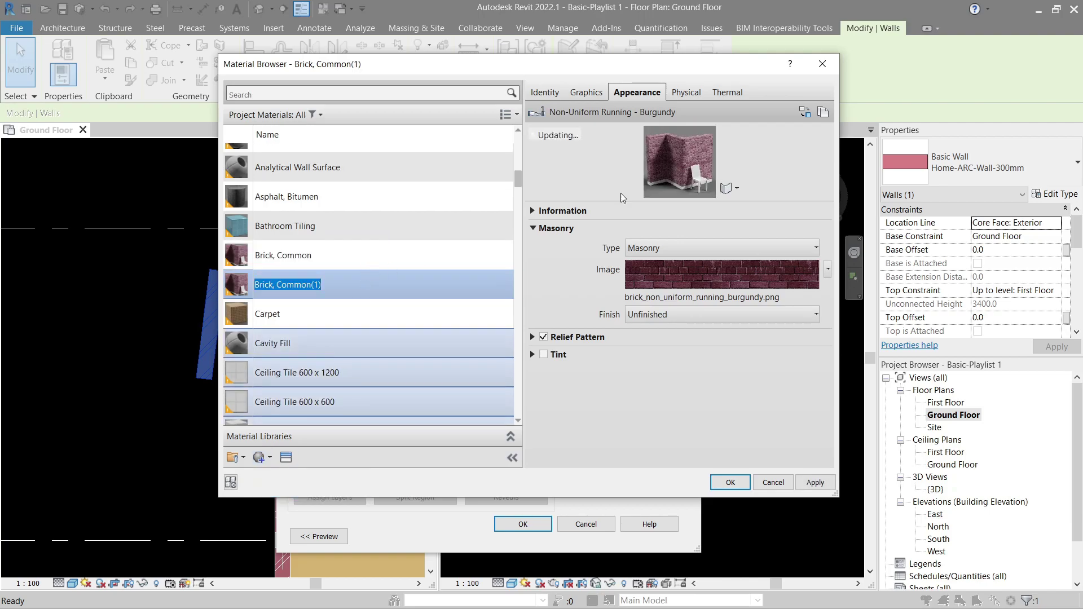
click(367, 273)
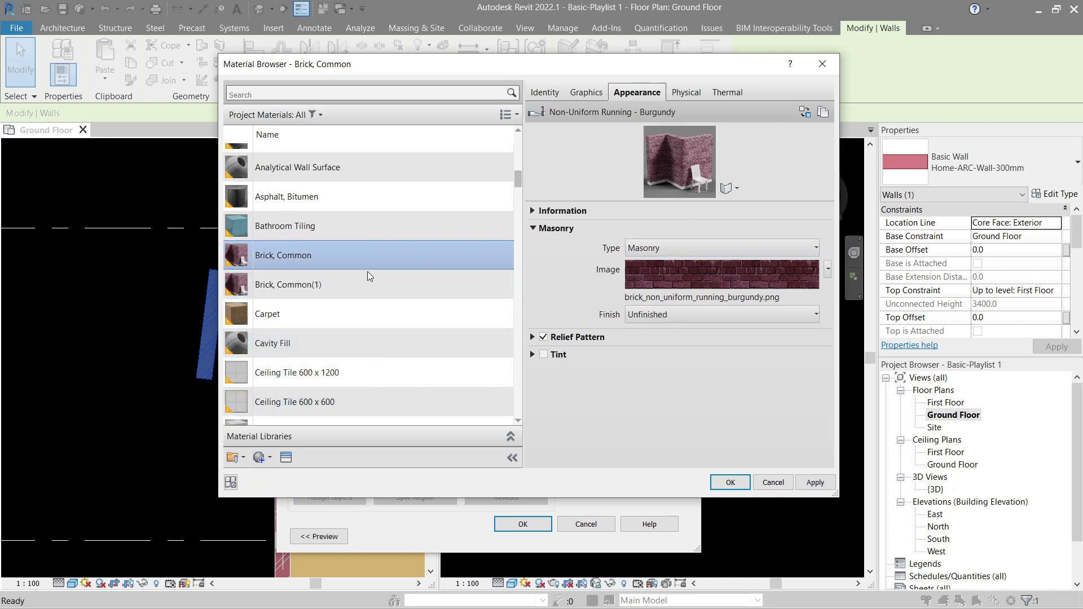
Step: Duplicate the burgundy brick appearance asset of the Brick, Common(1) material
click(674, 278)
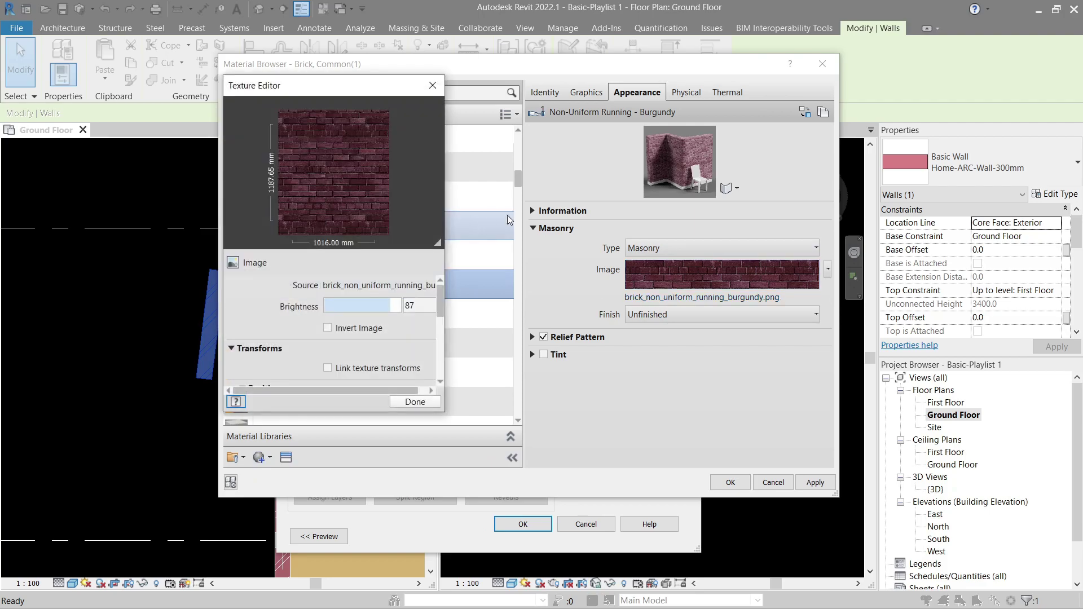
click(653, 297)
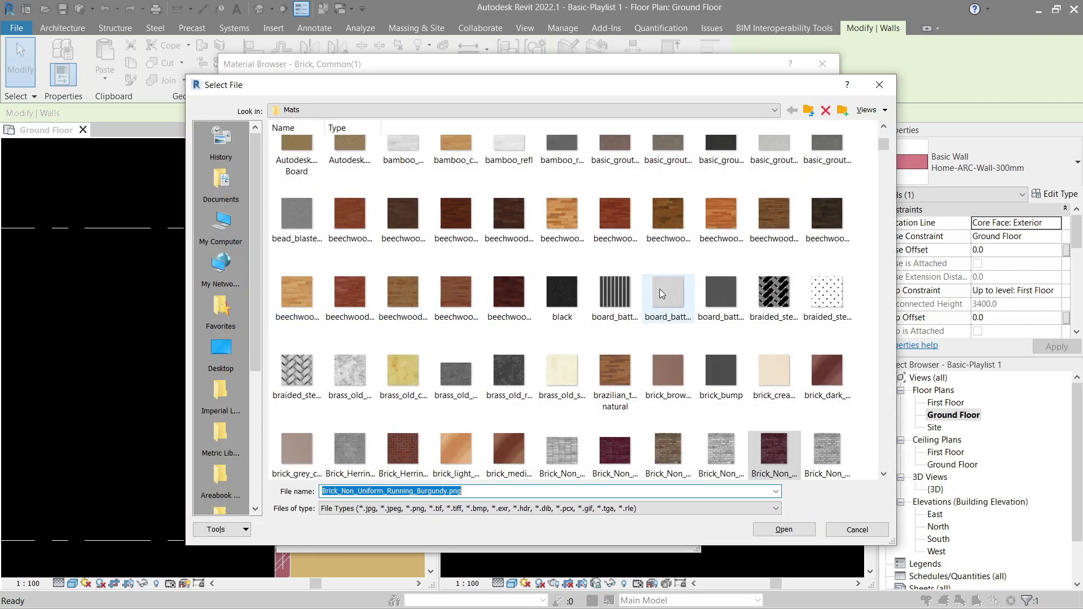
key(Escape)
click(823, 112)
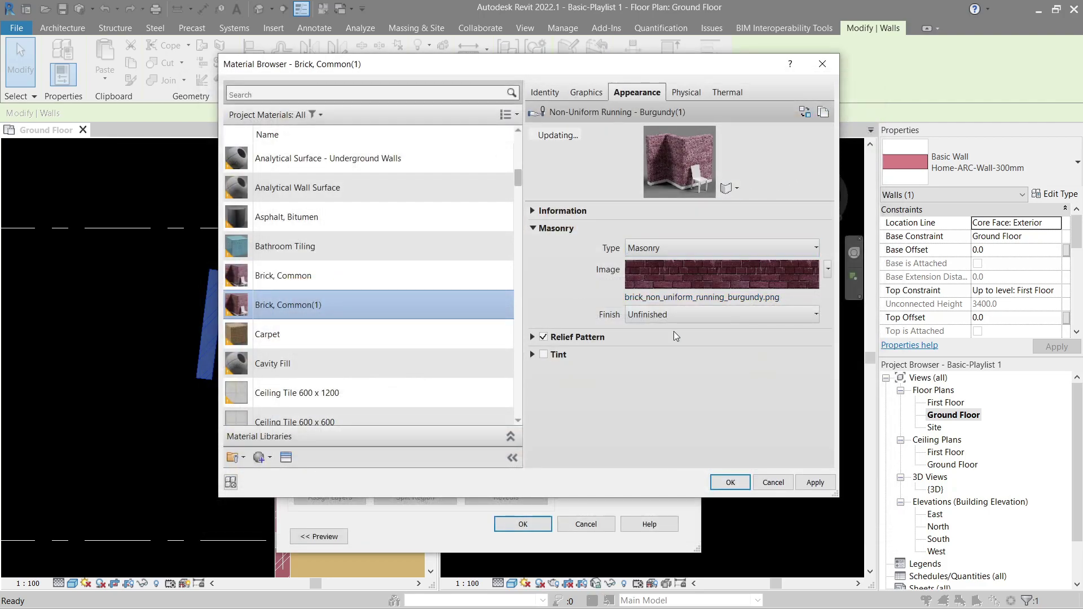
Step: Replace the masonry image of the duplicated appearance with brick_cream_color.jpg
click(681, 299)
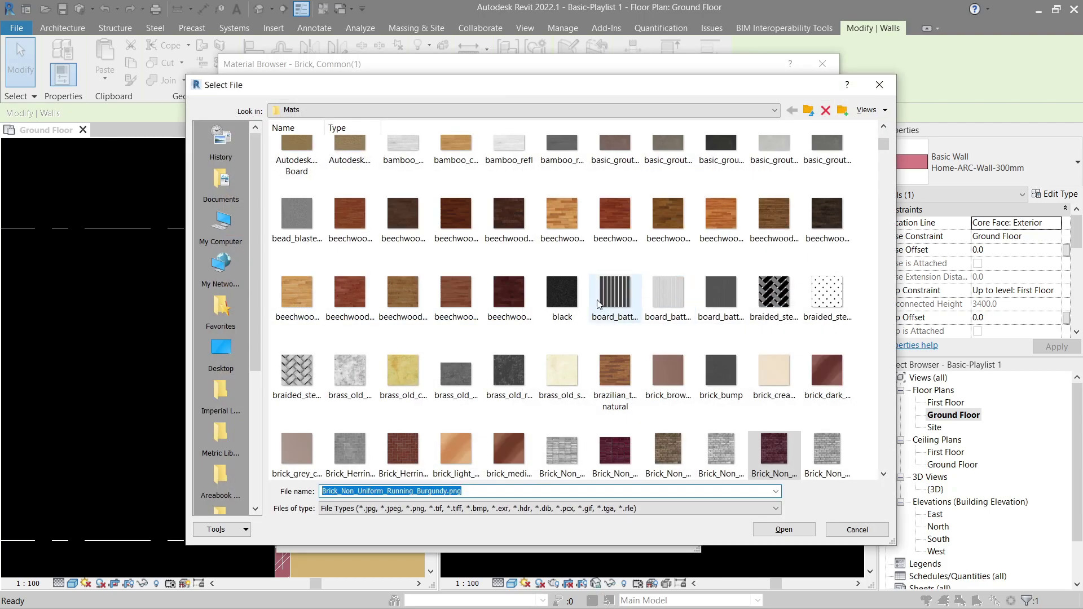
ctrl+scroll(575, 219, up, 4)
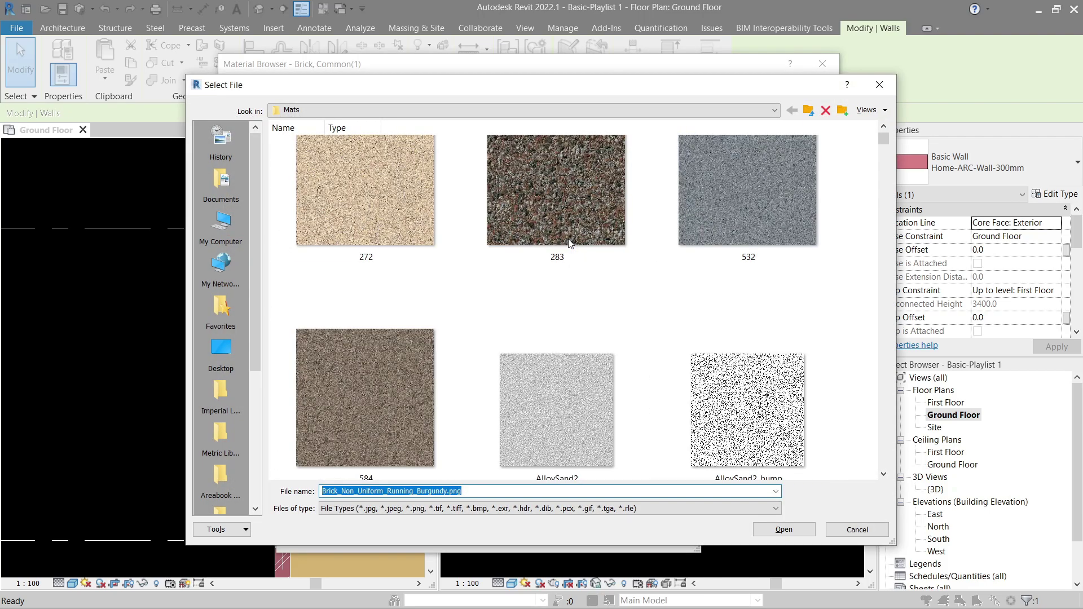
scroll(581, 265, up, 2)
click(634, 236)
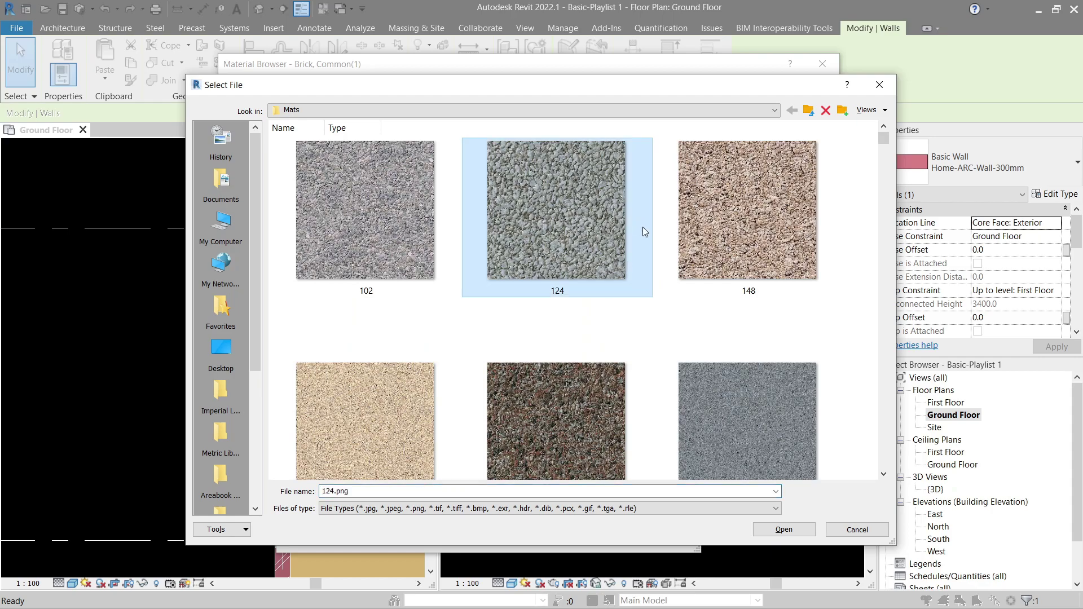
scroll(642, 226, down, 5)
click(583, 241)
scroll(405, 264, down, 6)
scroll(404, 264, up, 2)
scroll(410, 265, down, 2)
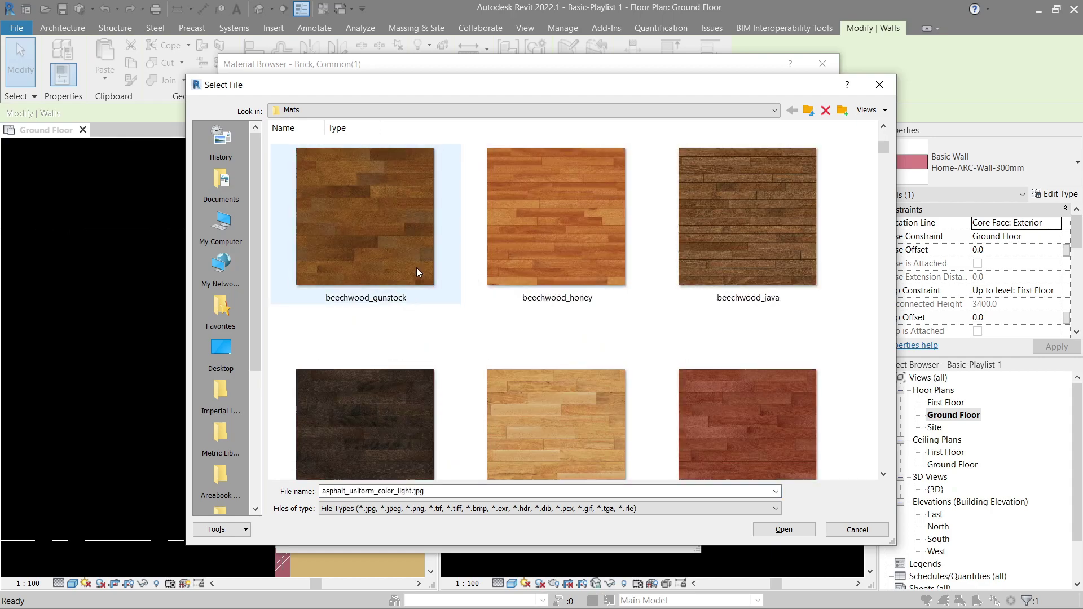
click(416, 267)
scroll(416, 267, down, 2)
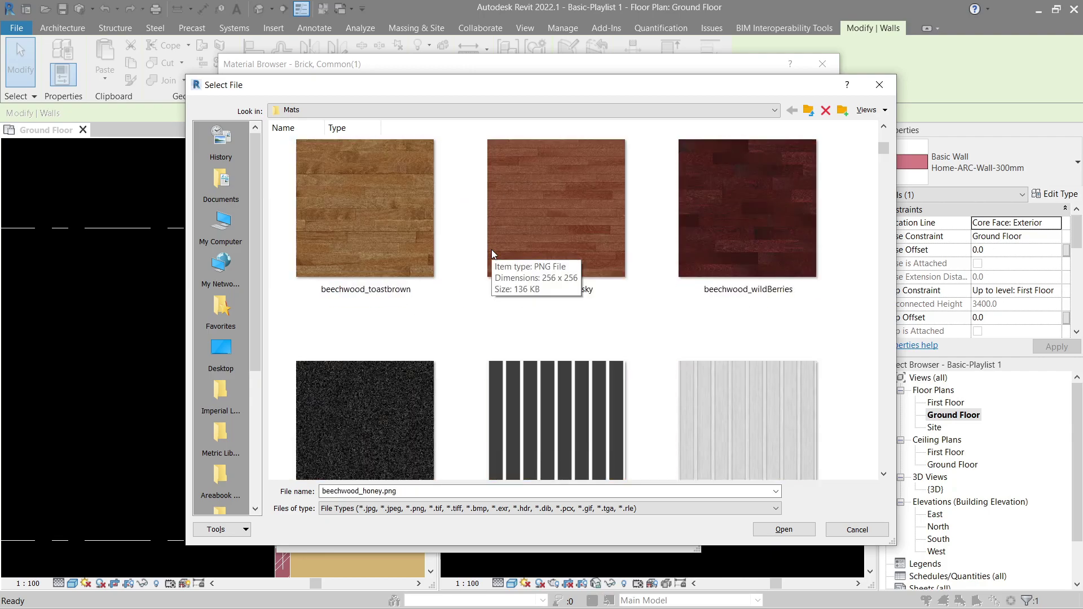
scroll(491, 249, down, 4)
scroll(492, 249, down, 3)
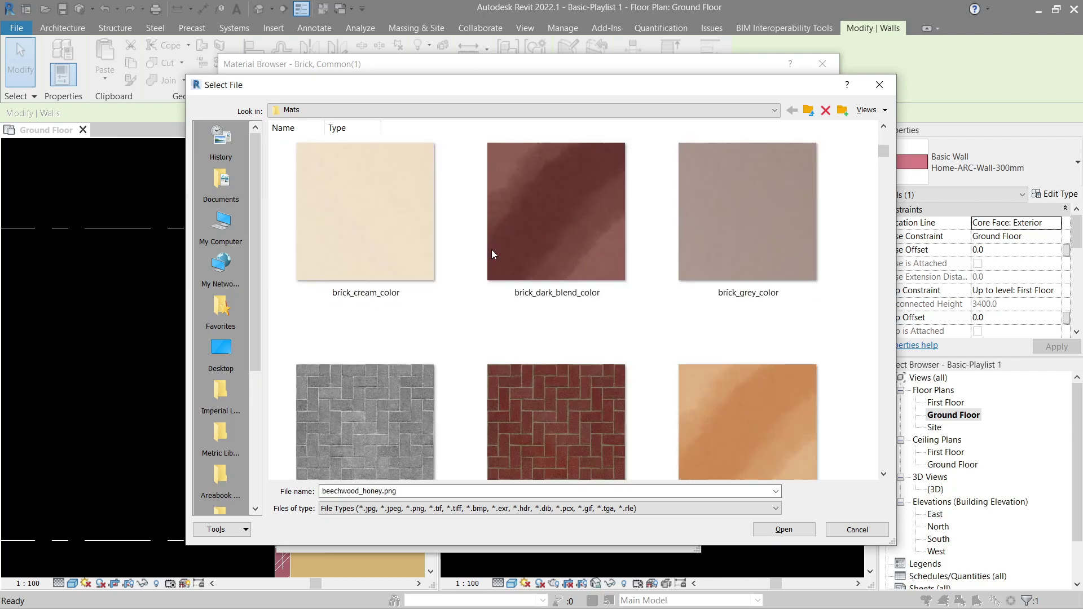
click(401, 252)
click(783, 529)
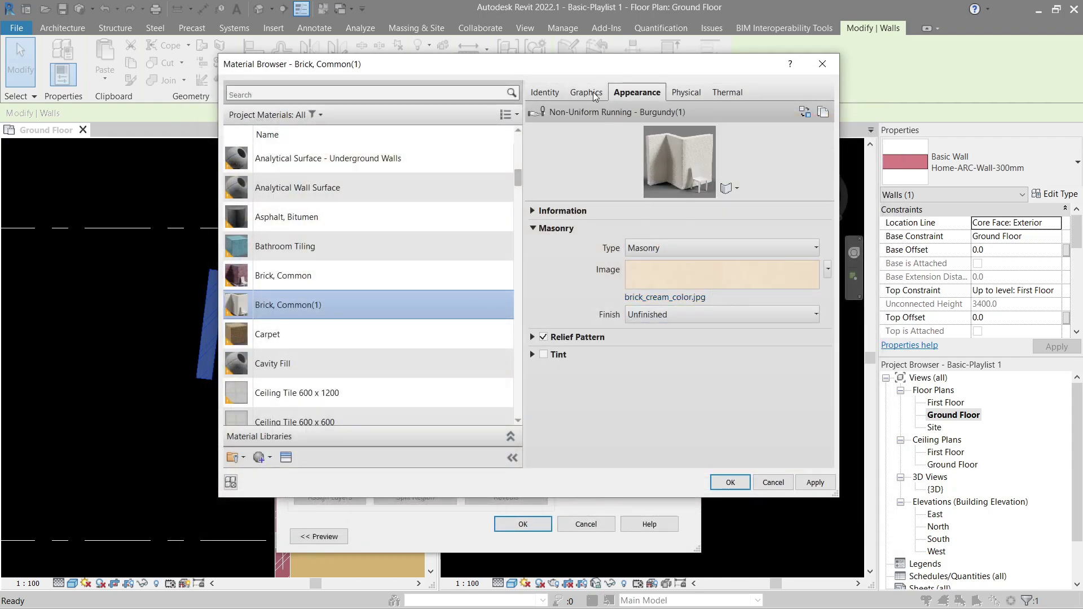
Step: Use the render appearance for the material's shading, set its surface foreground pattern to none, and accept the material
click(586, 91)
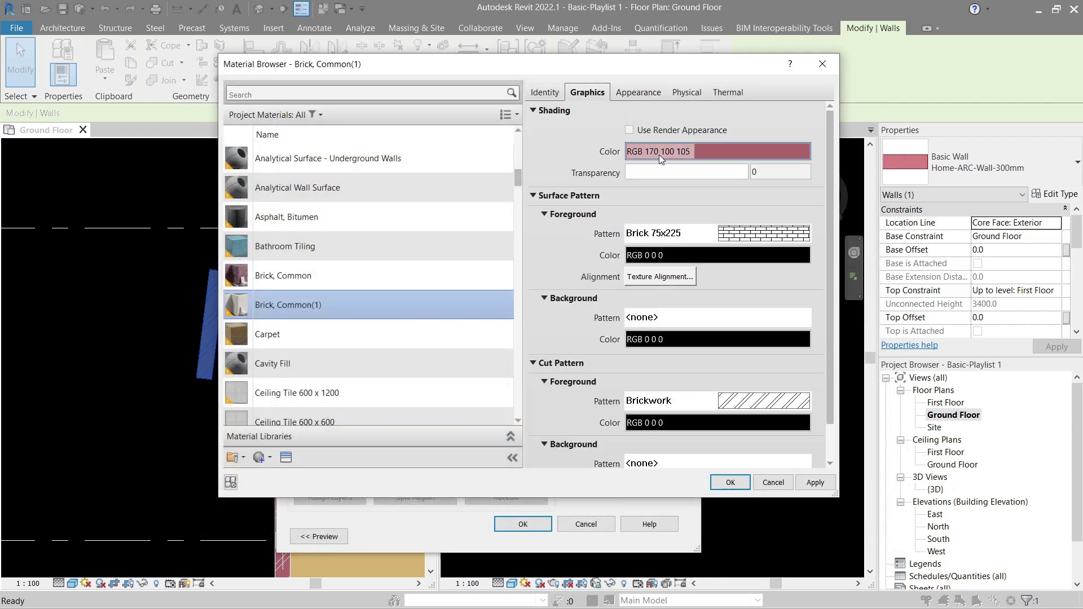
click(677, 132)
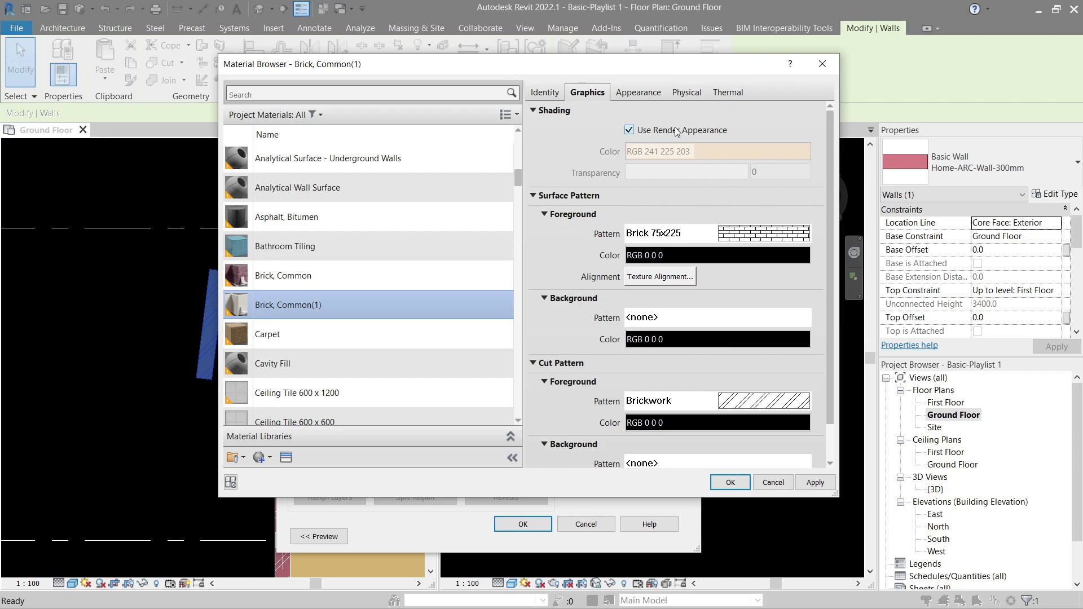
click(754, 244)
click(318, 146)
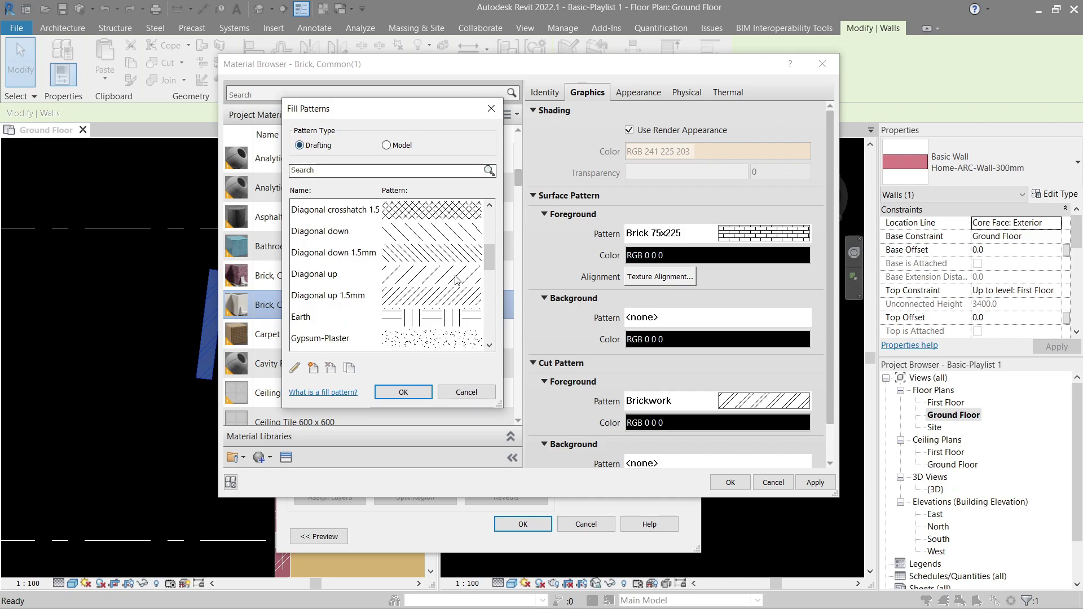
drag(489, 264, 467, 223)
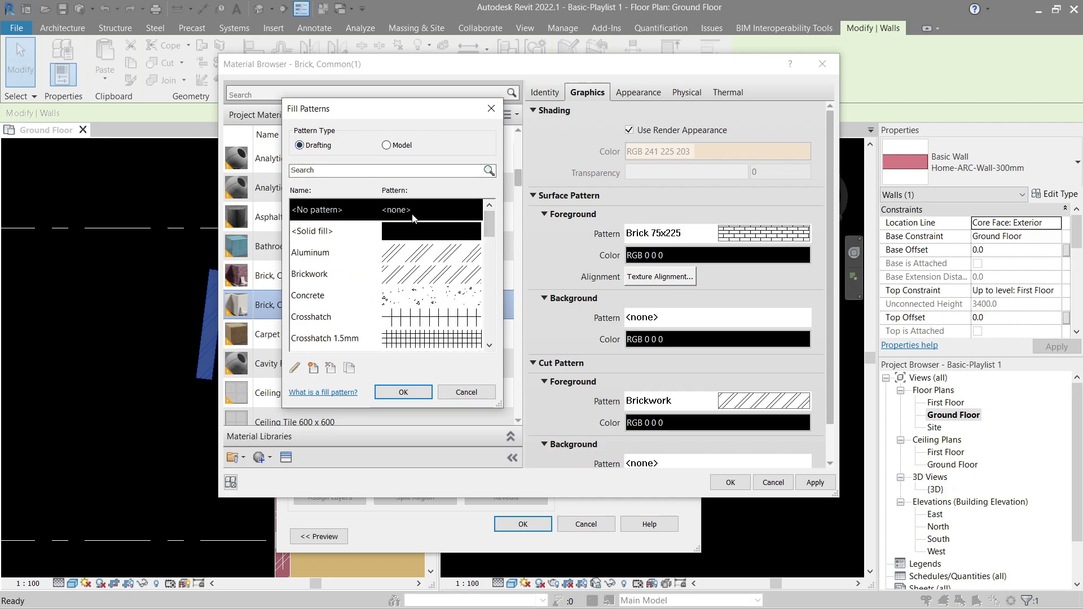
click(403, 392)
click(806, 483)
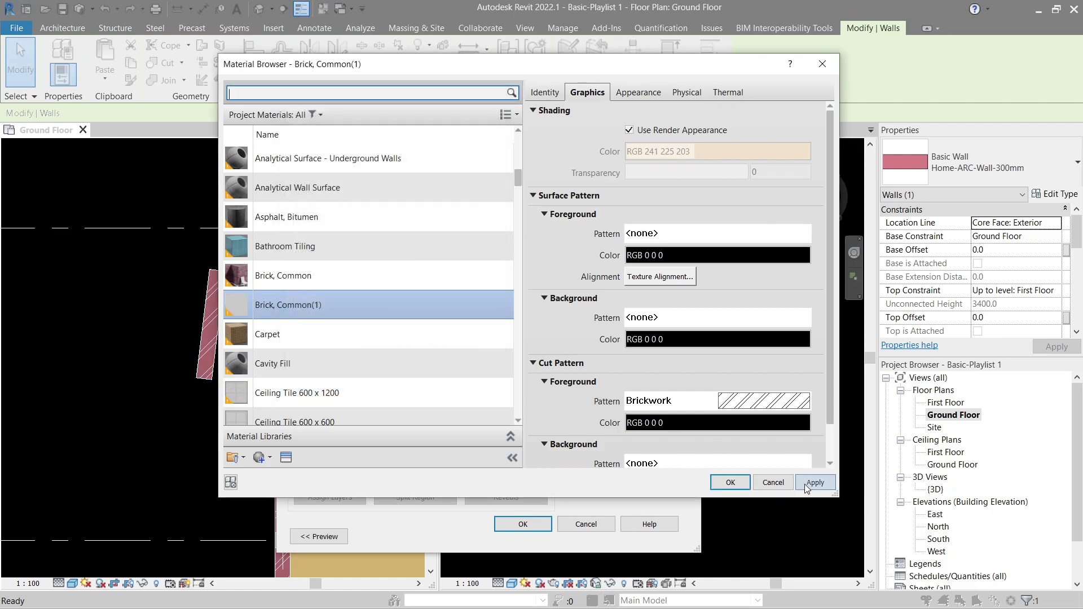
click(731, 483)
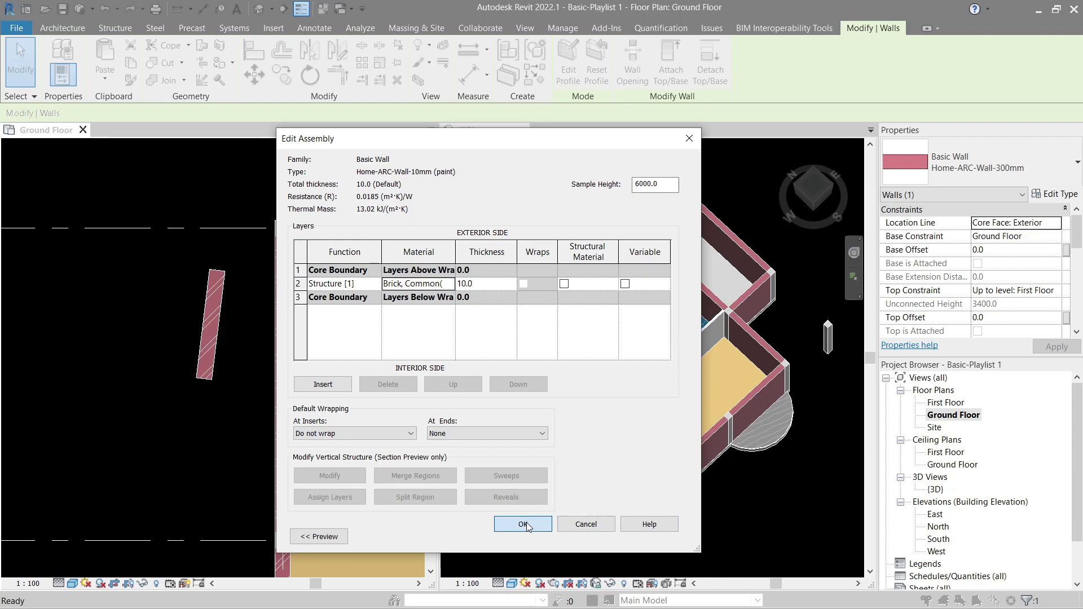
Step: Confirm Brick, Common(1) as the structure layer material and apply the Home-ARC-Wall-10mm (paint) type to the wall
click(451, 283)
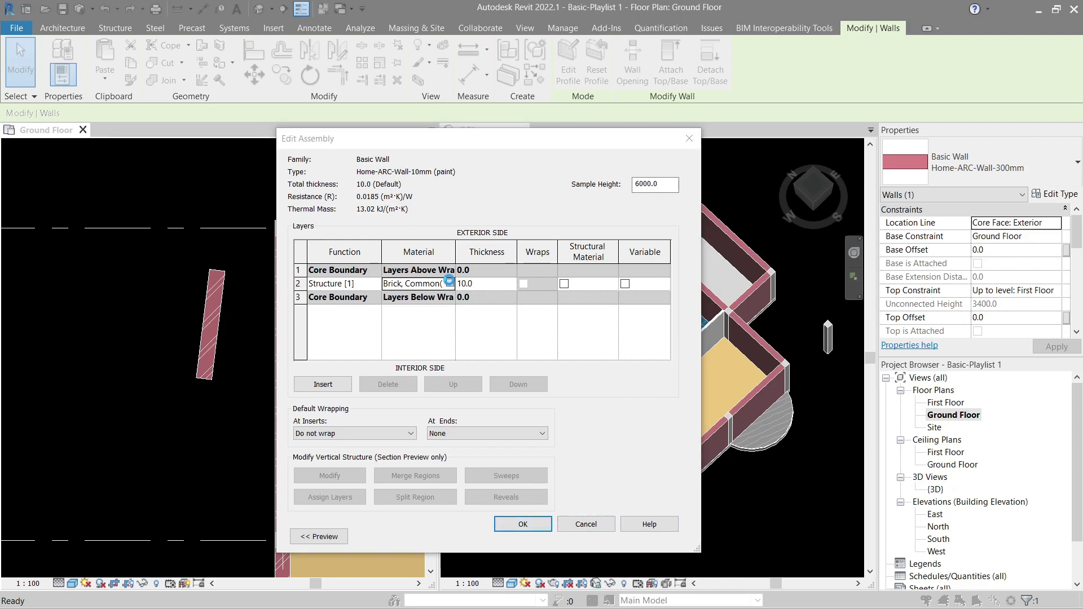
click(372, 257)
click(364, 282)
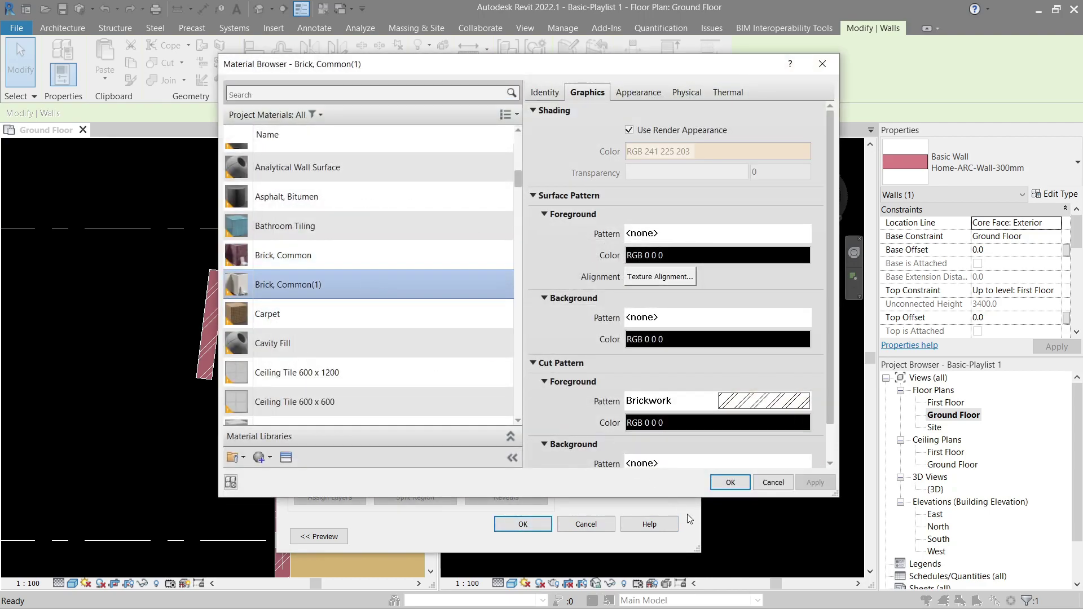
click(729, 483)
click(523, 524)
click(664, 536)
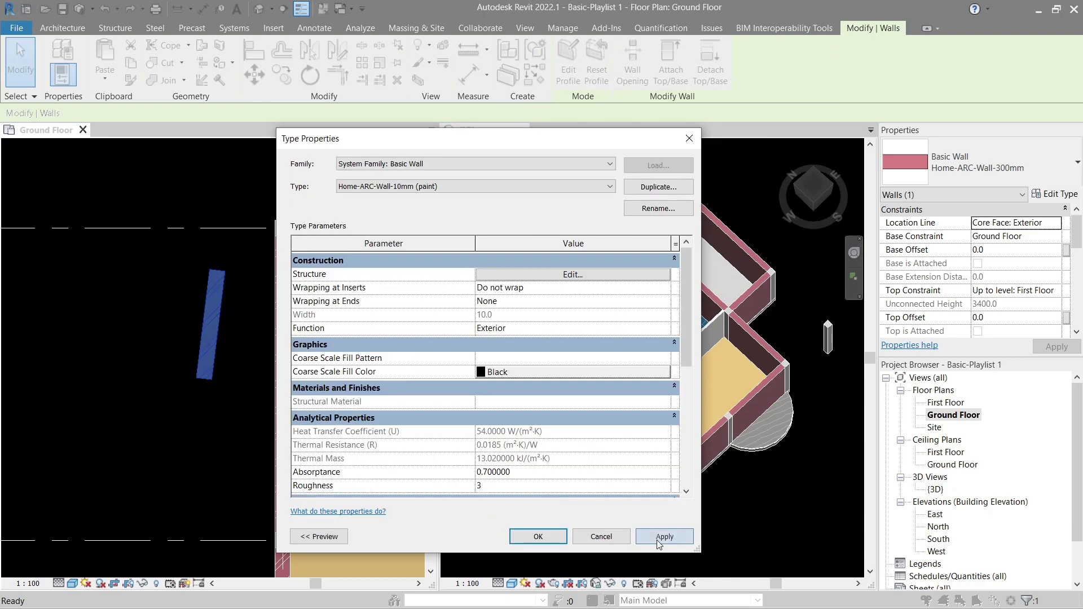
click(538, 532)
Step: Examine the thin paint wall outside the house in the floor plan and the 3D view
click(237, 399)
scroll(232, 322, up, 2)
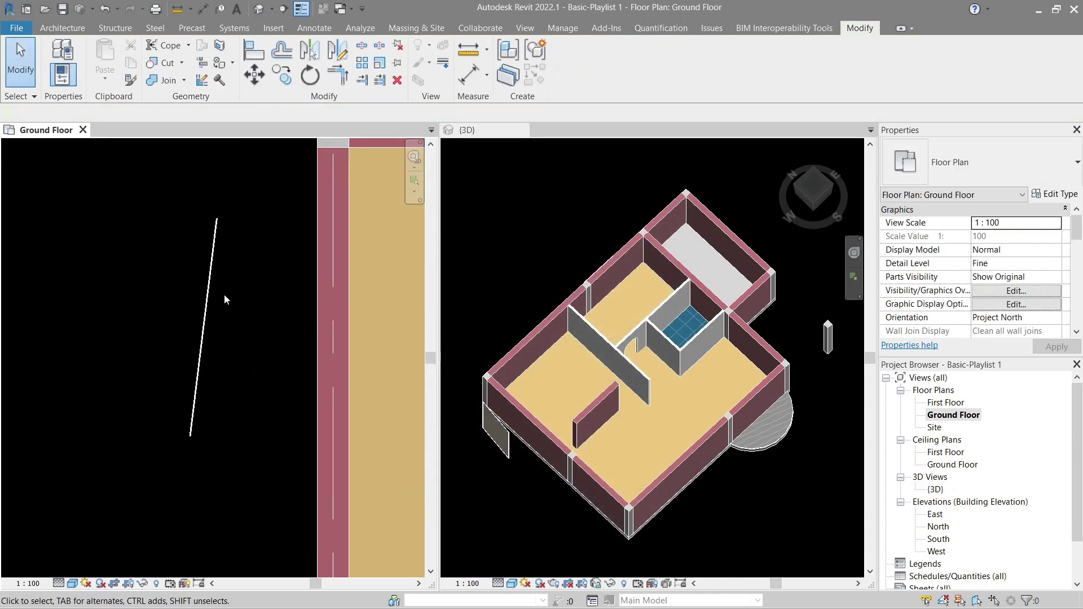
click(210, 292)
scroll(620, 394, up, 5)
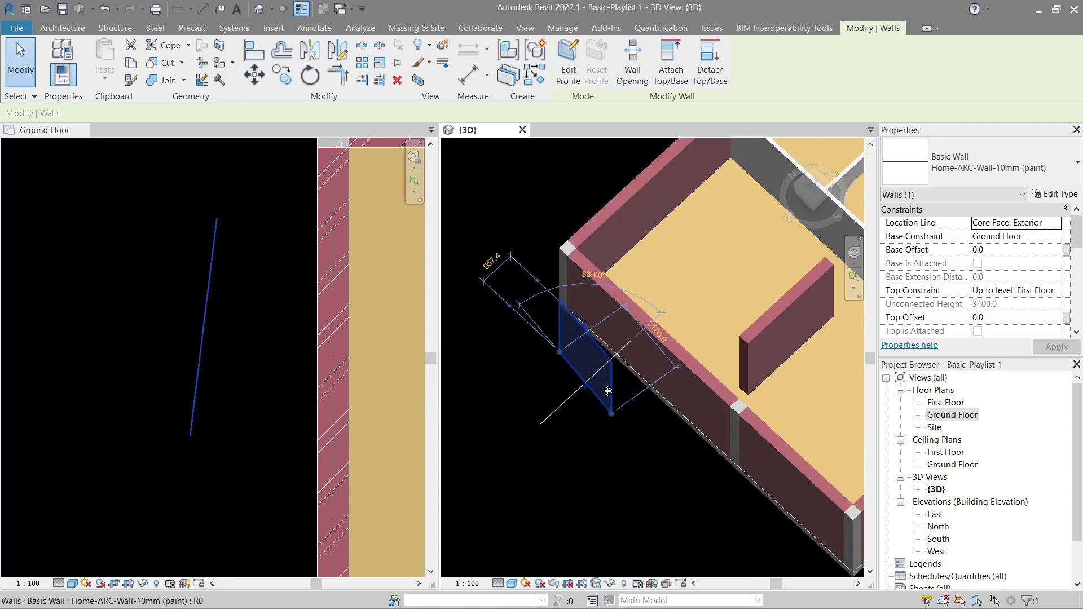
Step: Switch the 3D view to a visual style that renders material textures and inspect the sample paint wall outside the house
click(638, 433)
click(599, 361)
shift+middle_drag(600, 362, 652, 316)
drag(622, 439, 627, 443)
click(651, 510)
shift+middle_drag(652, 509, 630, 489)
click(511, 583)
click(533, 568)
shift+middle_drag(528, 434, 537, 471)
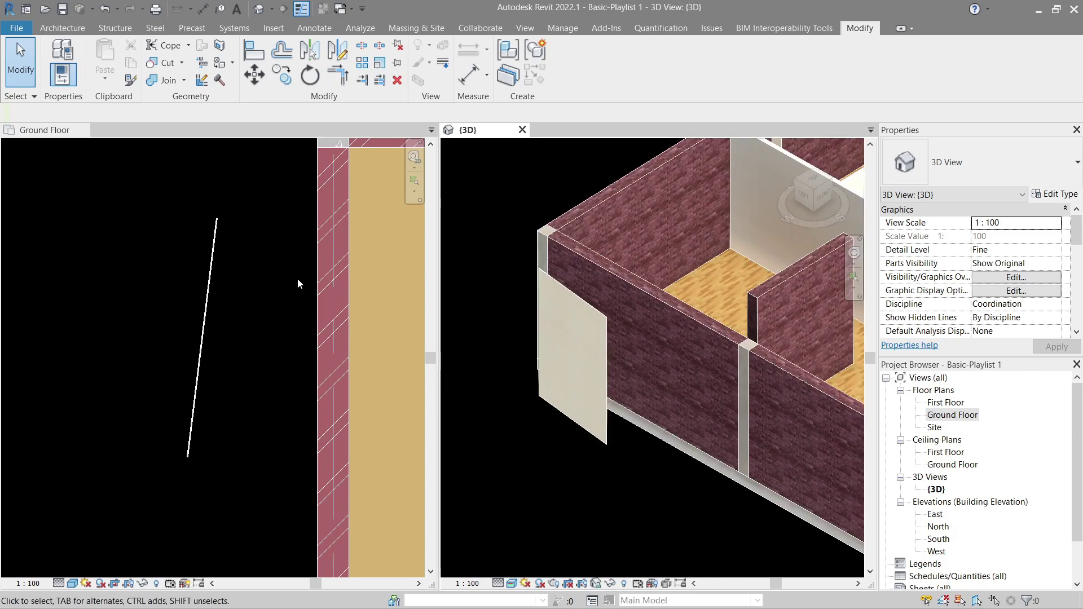
Step: Draw a rectangle of Home-ARC-Wall-10mm (paint) walls around the whole house in the Ground Floor plan
click(296, 279)
click(212, 273)
scroll(213, 275, down, 3)
scroll(214, 275, down, 3)
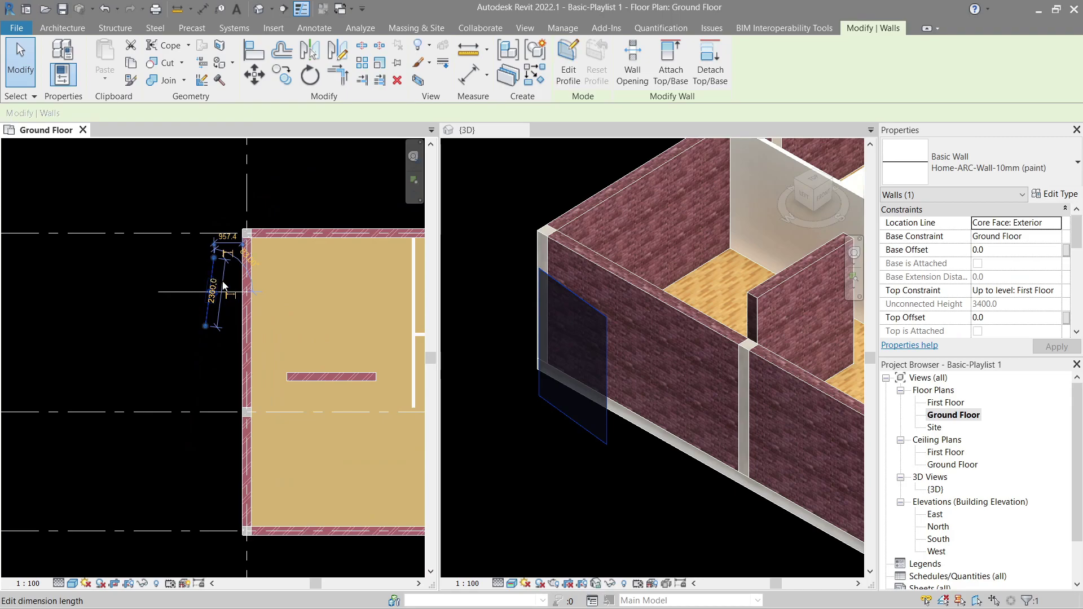
scroll(226, 289, up, 1)
middle_drag(235, 290, 174, 293)
key(c)
key(s)
click(581, 49)
click(171, 212)
scroll(175, 232, down, 2)
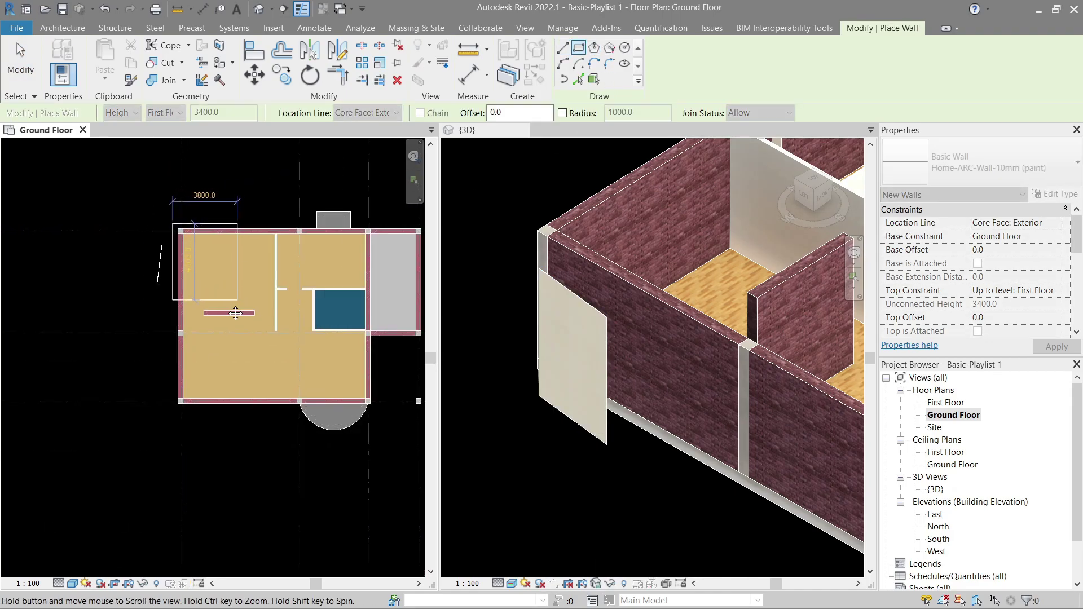
middle_drag(238, 302, 98, 338)
click(292, 453)
click(293, 454)
Step: Draw one vertical and one horizontal straight paint wall following the recessed southeast corner of the house
scroll(250, 413, up, 4)
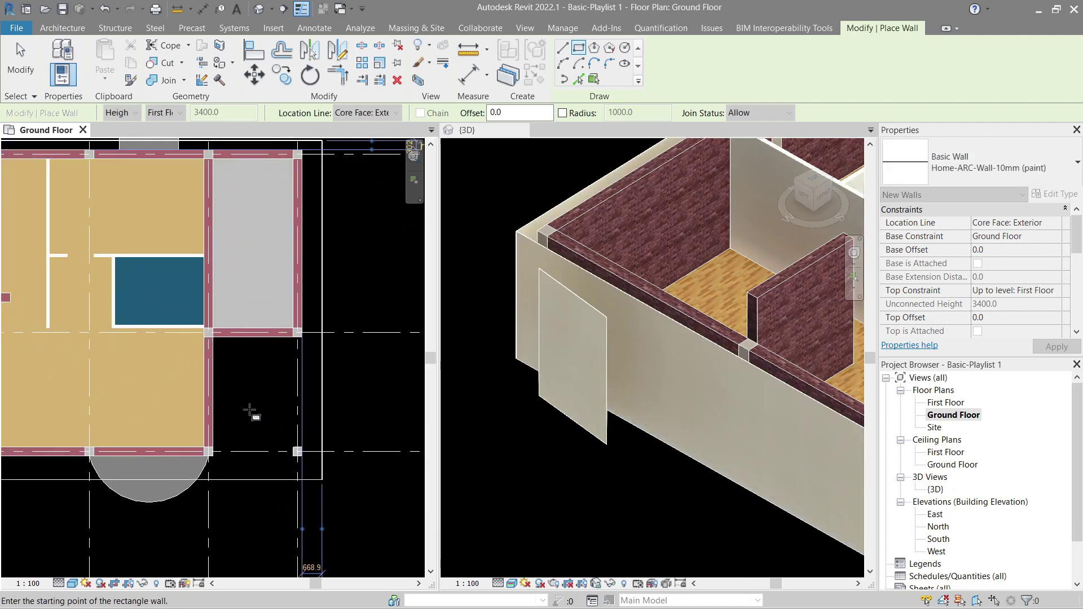
click(562, 48)
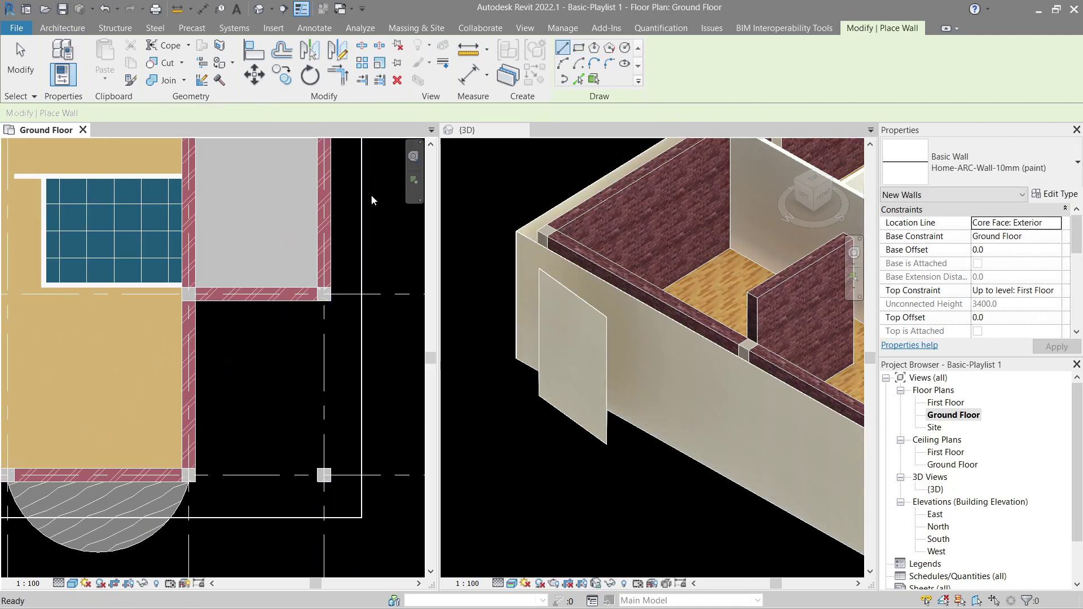
click(211, 278)
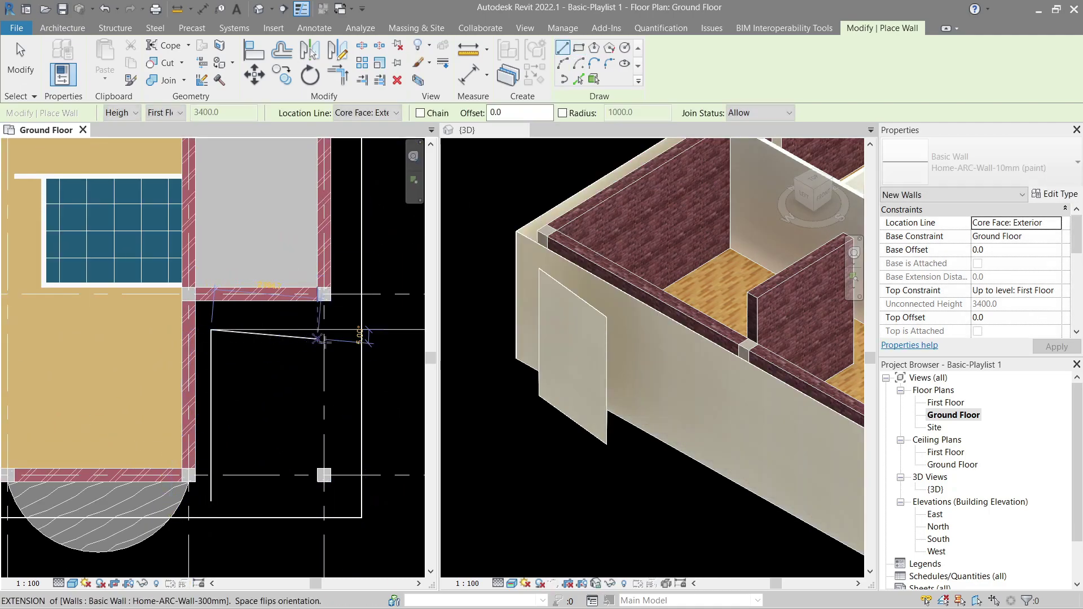
key(Escape)
key(Escape)
Step: Trim the paint walls into corners so their outline follows the southeast recess
key(t)
key(r)
click(364, 284)
click(313, 330)
click(187, 514)
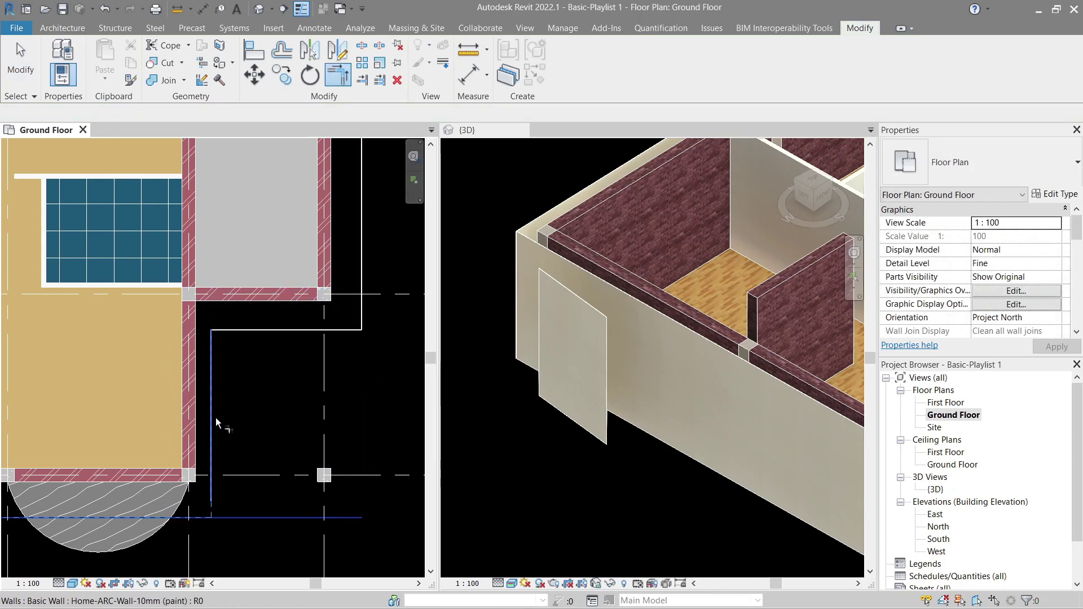
click(213, 417)
key(Escape)
Step: Try to align the vertical recess paint wall with the outer face of the adjacent brick wall and undo it
scroll(210, 386, up, 5)
key(a)
key(l)
click(153, 327)
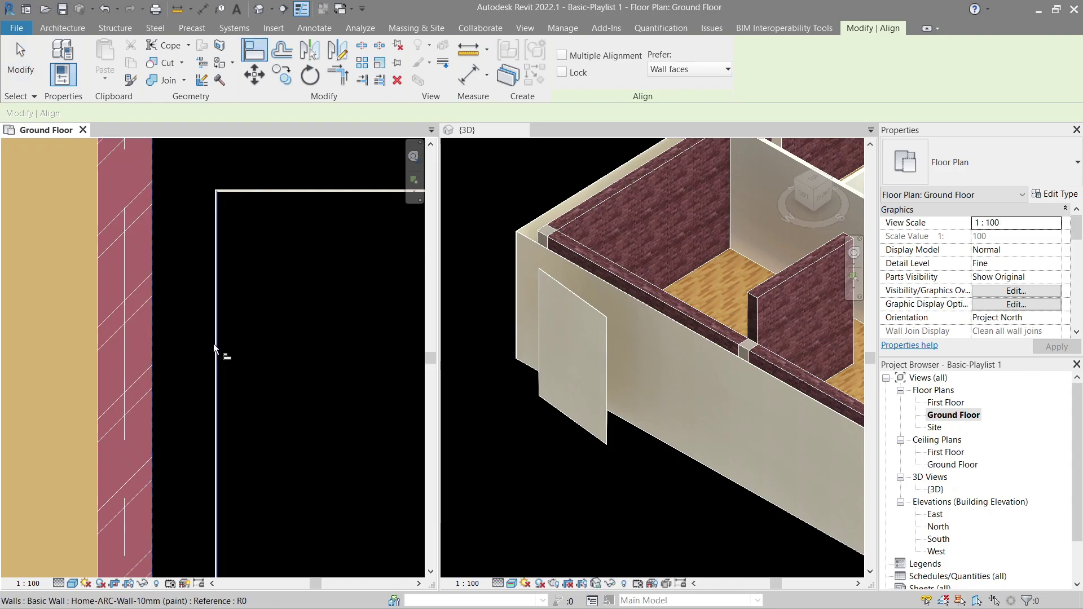
click(215, 344)
click(212, 336)
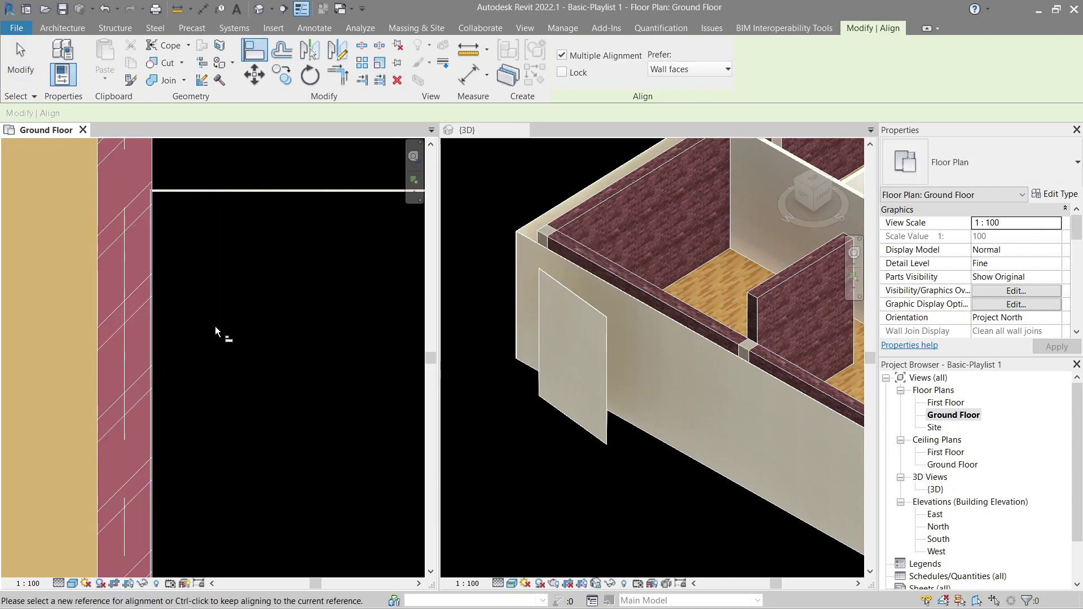
key(ctrl+z)
Step: Align the vertical and horizontal recess paint walls with the outer faces of the adjoining brick walls
key(a)
key(l)
click(158, 262)
click(212, 280)
middle_drag(242, 304, 164, 526)
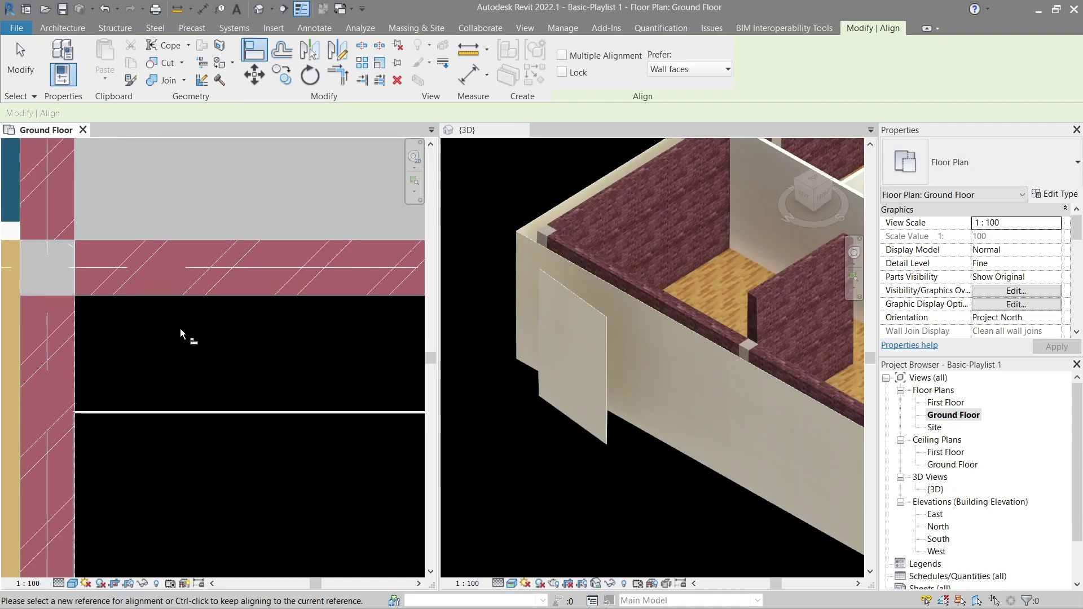
click(191, 299)
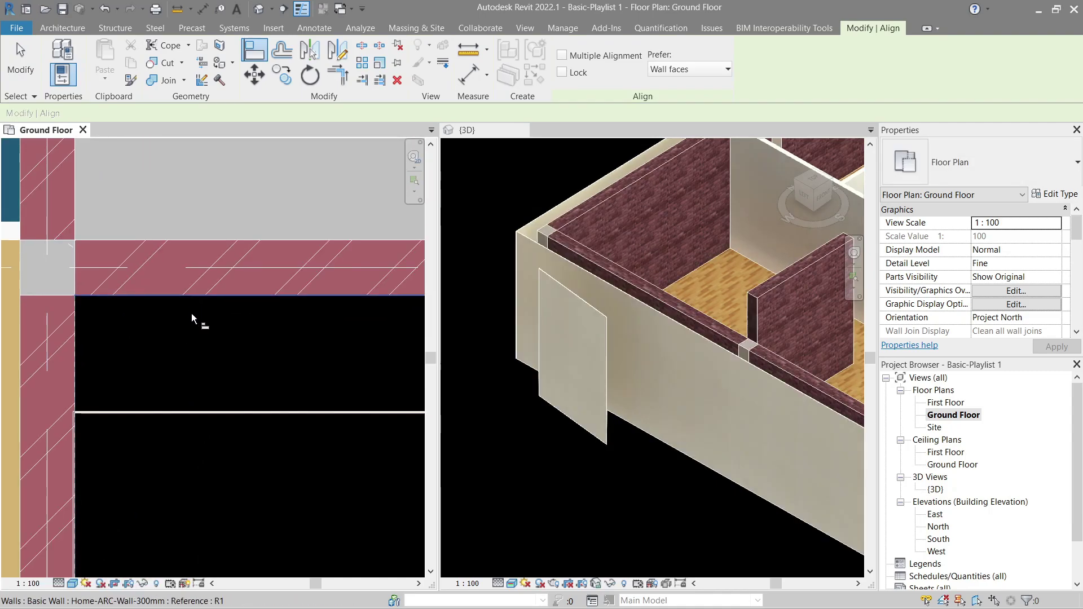
click(160, 408)
key(Escape)
key(Escape)
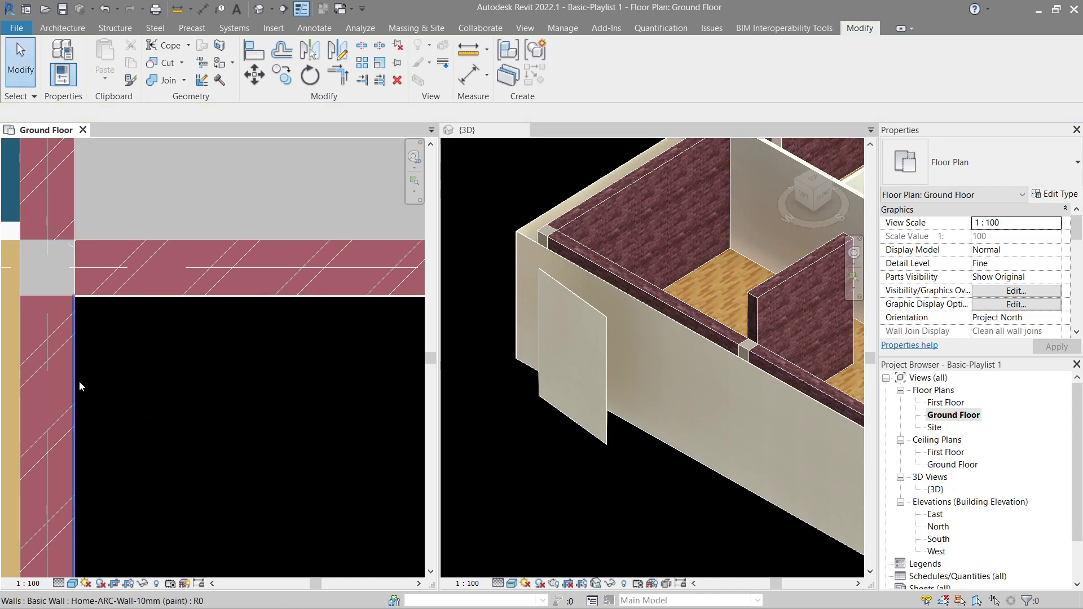
Step: Move the vertical recess paint wall away from the brick wall and realign it with the brick's outer face
click(79, 381)
key(v)
click(79, 381)
click(104, 382)
key(Escape)
scroll(79, 381, up, 3)
key(a)
key(l)
click(75, 376)
click(108, 380)
Step: Align the east and north paint walls with the outer faces of their brick walls
scroll(103, 390, down, 5)
middle_drag(370, 236, 200, 378)
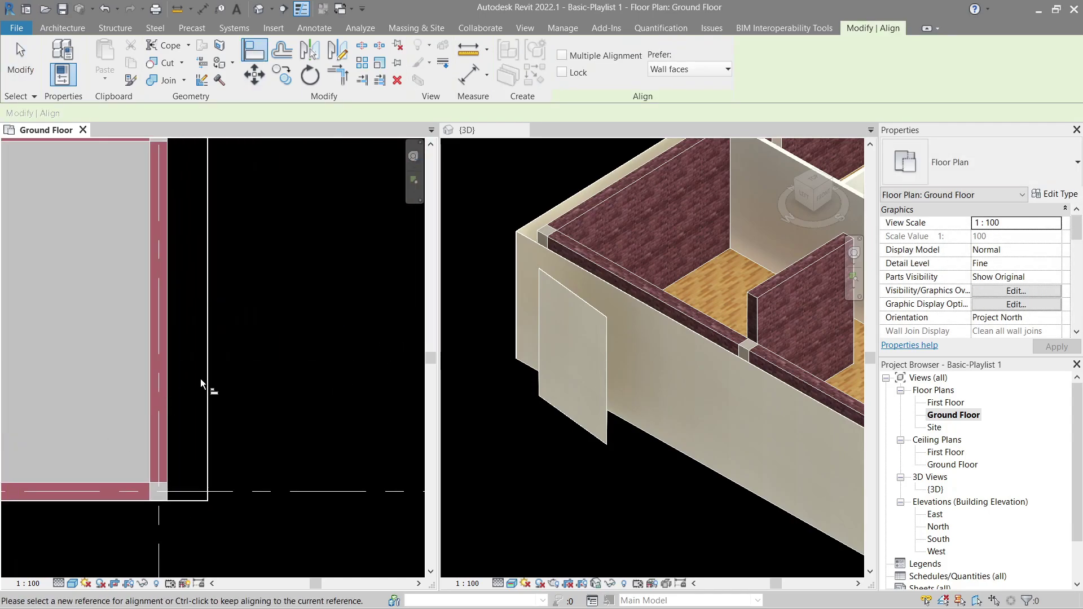
scroll(200, 379, up, 4)
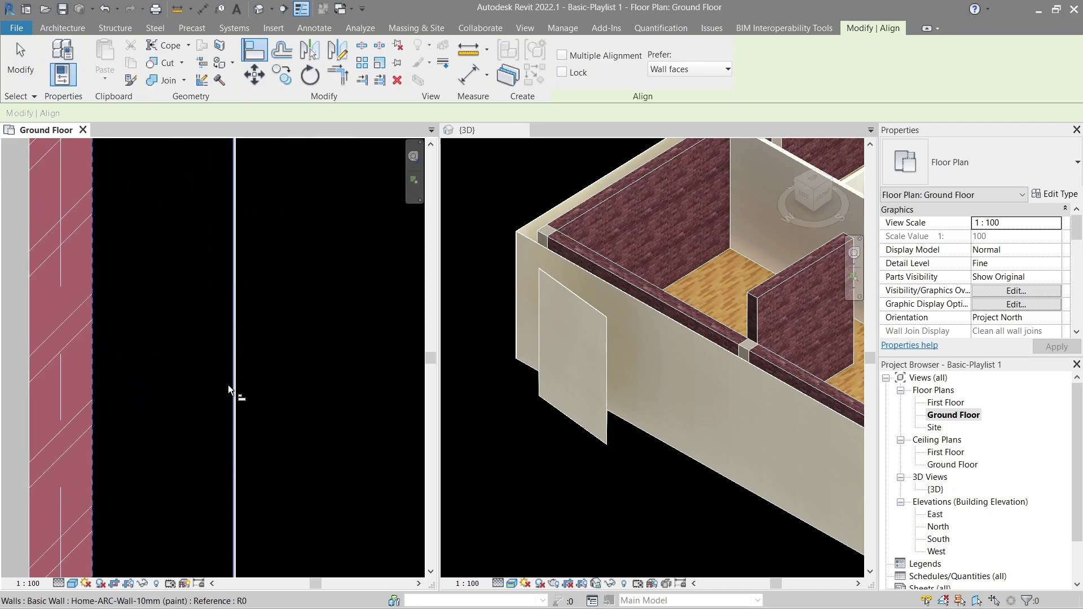
scroll(228, 384, down, 3)
middle_drag(176, 274, 229, 530)
scroll(149, 328, up, 4)
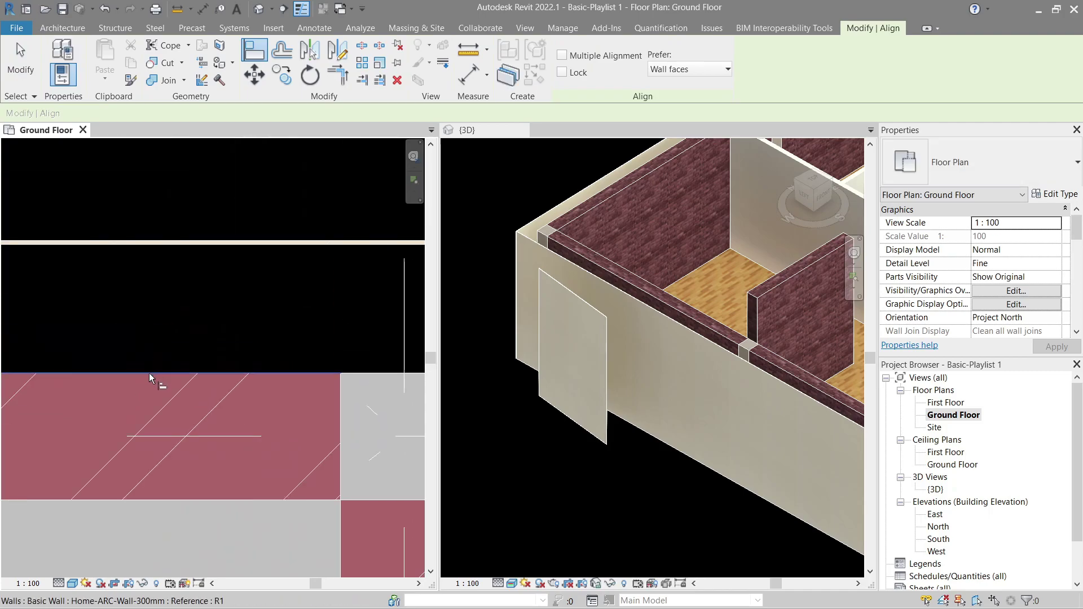
click(155, 248)
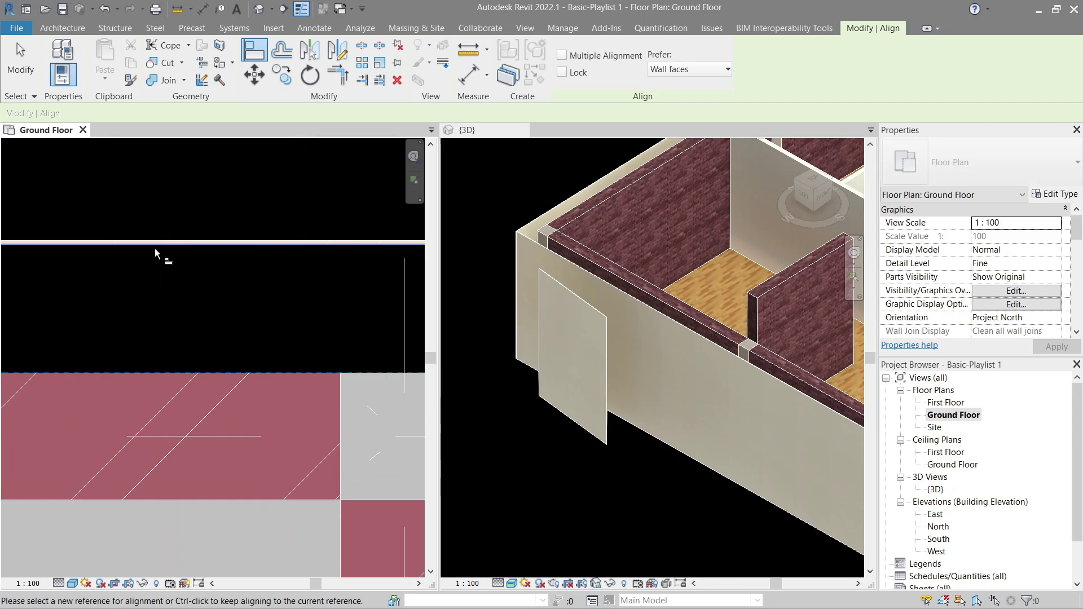
Step: Align the west paint wall with the outer brick face and remove the slanted sample paint wall outside the house
scroll(169, 315, down, 3)
middle_drag(102, 395, 378, 385)
scroll(63, 358, up, 2)
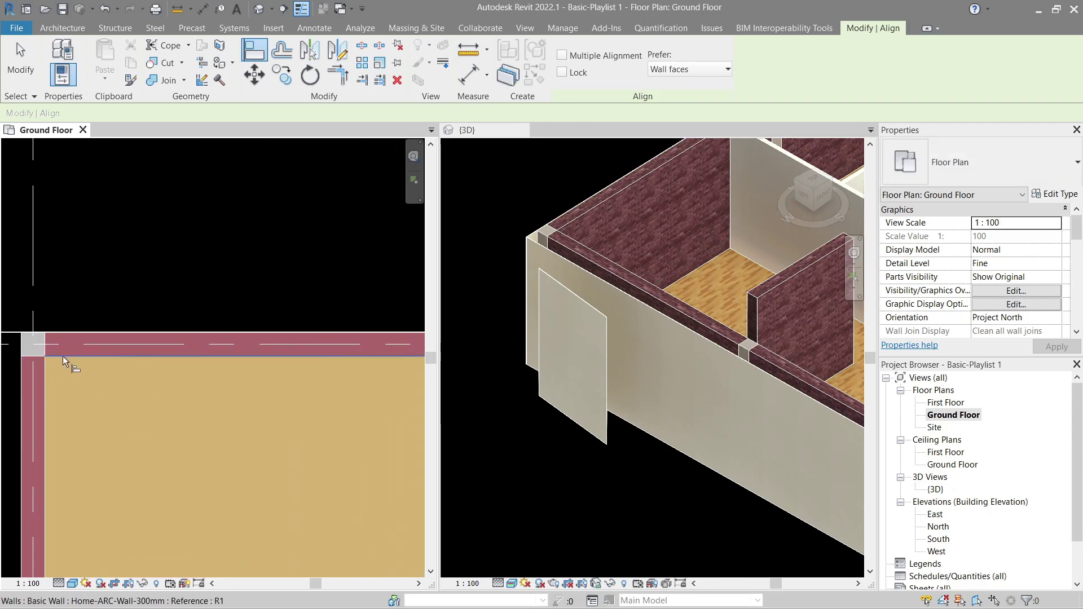
middle_drag(62, 357, 257, 342)
scroll(171, 359, up, 5)
key(Escape)
key(Escape)
key(a)
key(l)
click(320, 323)
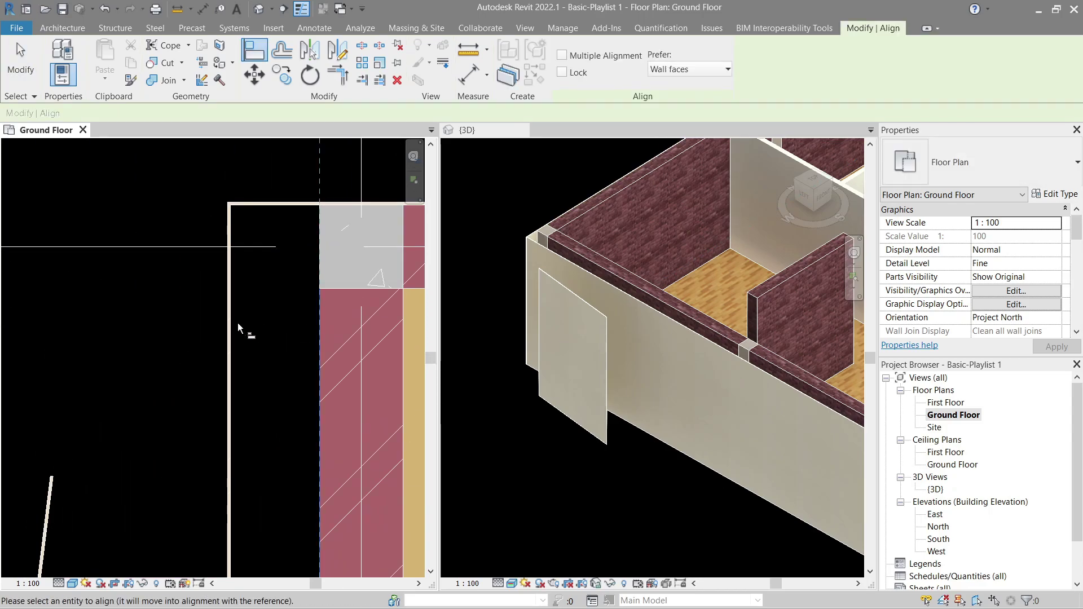
click(231, 323)
scroll(233, 323, down, 2)
key(Escape)
key(Escape)
key(ctrl+z)
Step: Align the south paint wall with the outer face of the south brick wall
scroll(103, 463, down, 4)
middle_drag(132, 477, 198, 176)
scroll(197, 176, down, 1)
middle_drag(230, 403, 95, 261)
scroll(123, 299, up, 3)
key(a)
key(l)
click(146, 314)
click(148, 380)
key(Escape)
key(Escape)
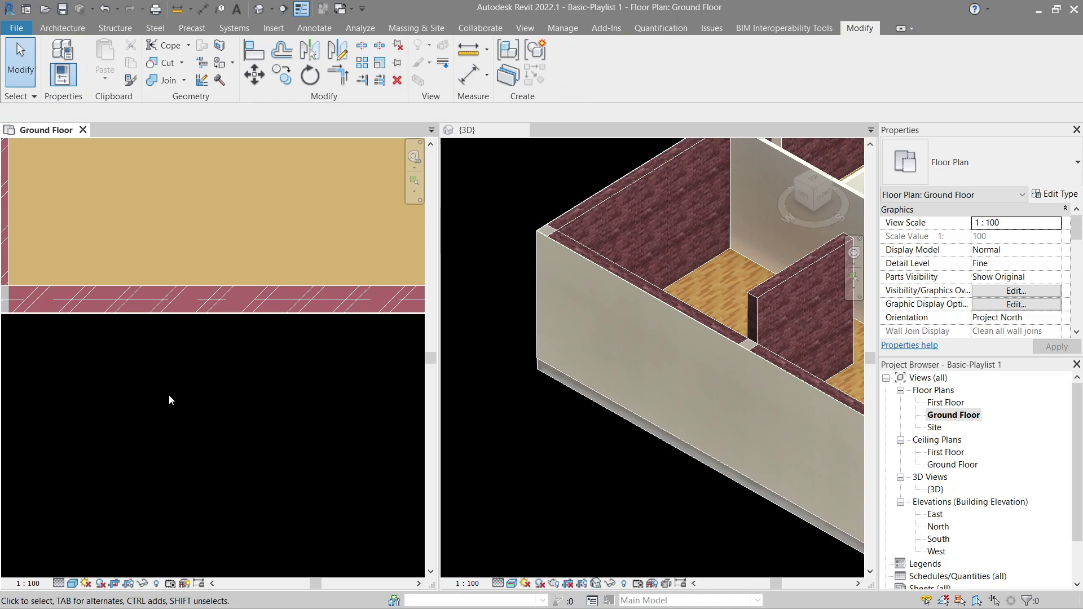
Step: Examine the painted exterior and the freestanding column in the 3D view
scroll(170, 394, down, 4)
middle_drag(145, 398, 131, 402)
scroll(608, 340, down, 2)
shift+middle_drag(608, 339, 486, 400)
scroll(658, 372, down, 2)
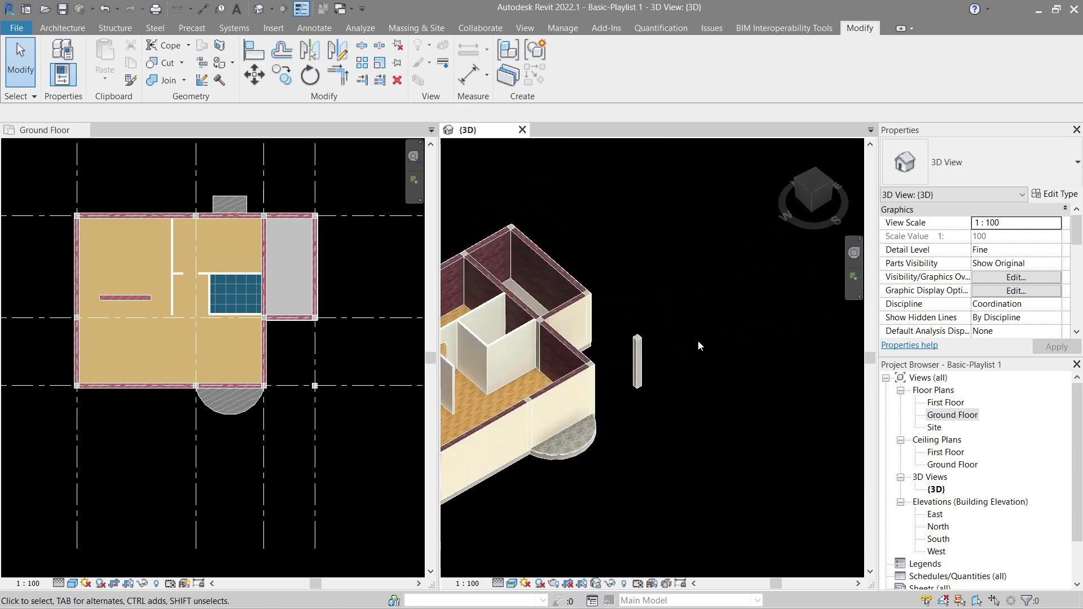
scroll(643, 360, up, 5)
scroll(347, 339, up, 4)
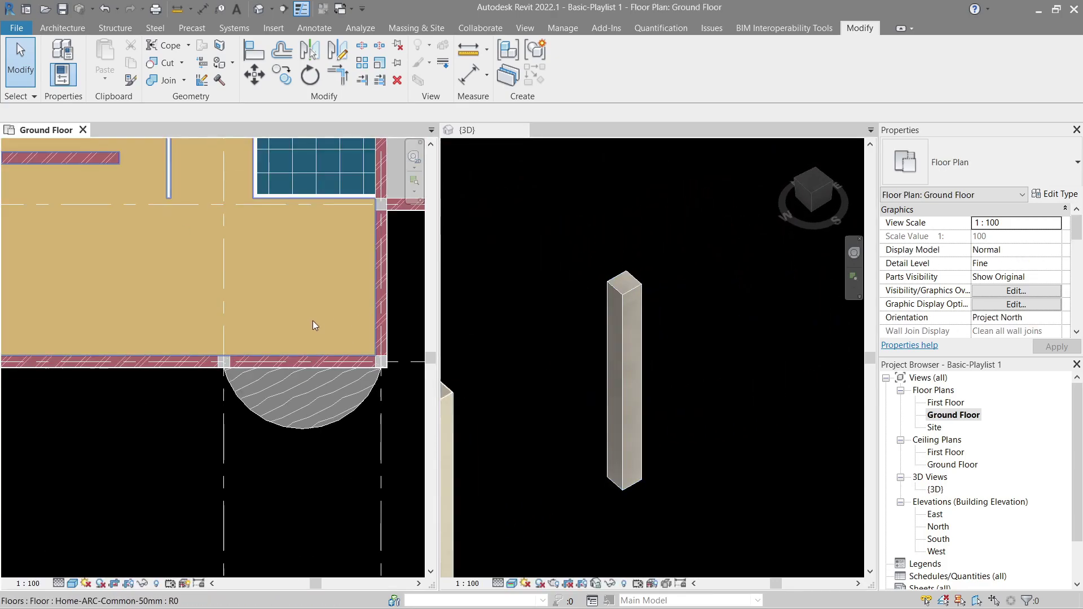
Step: Draw a rectangle of Home-ARC-Wall-10mm (paint) walls around the freestanding column in the floor plan
scroll(314, 326, up, 4)
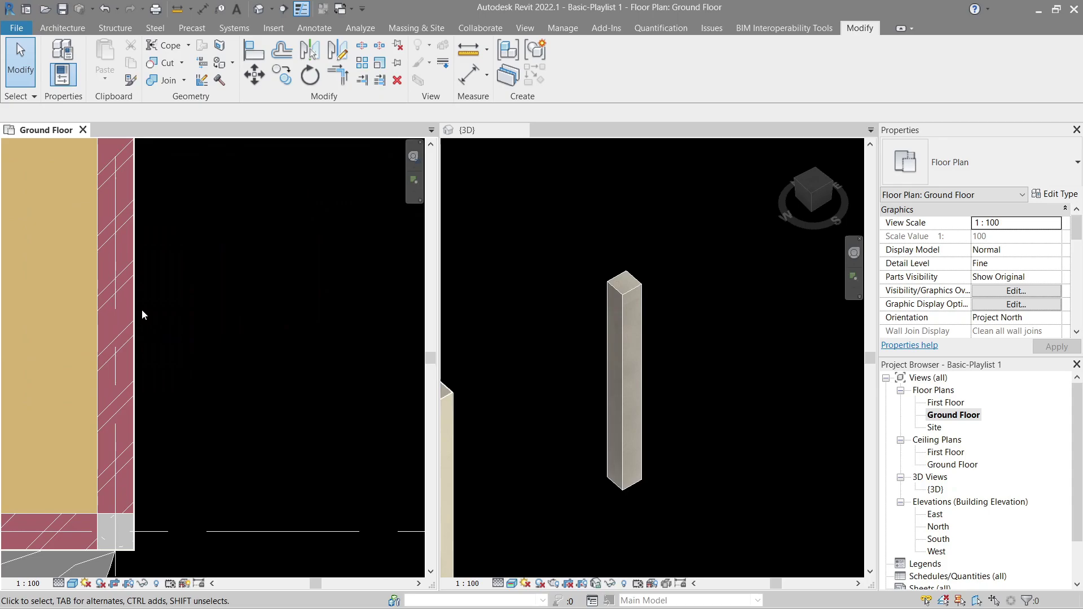
click(141, 309)
scroll(153, 315, down, 2)
key(s)
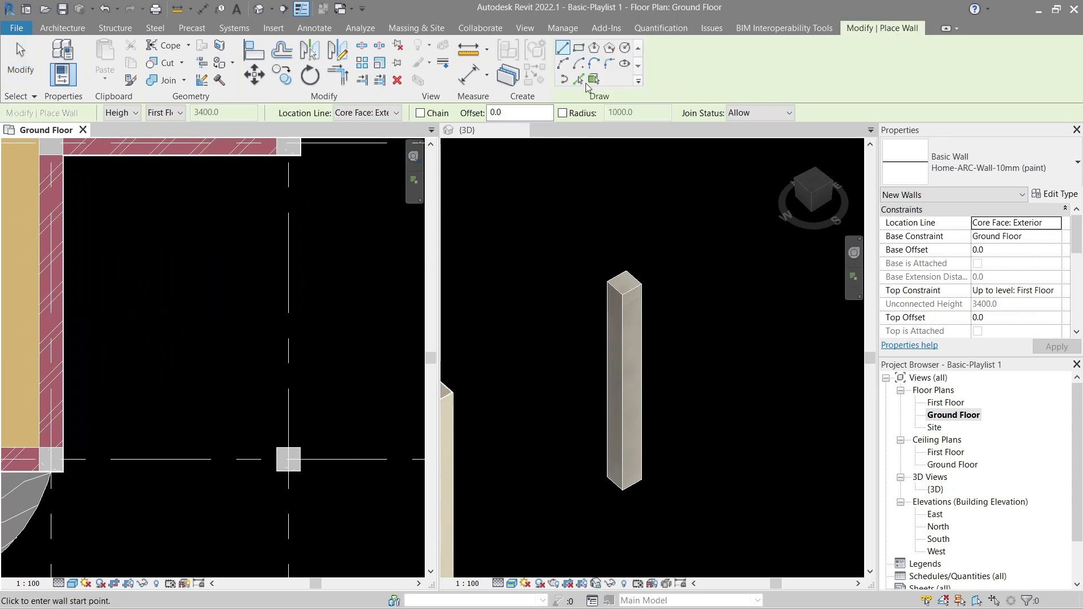
click(579, 48)
scroll(255, 535, up, 4)
click(341, 409)
click(248, 316)
Step: Align the four paint walls with the faces of the freestanding column
key(a)
key(l)
click(290, 336)
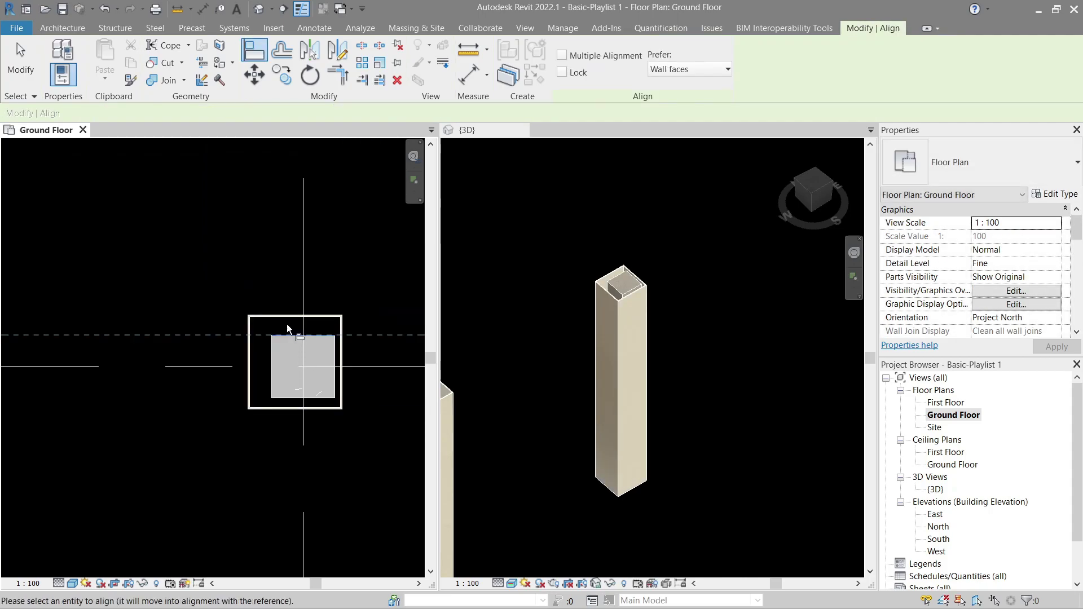
click(285, 317)
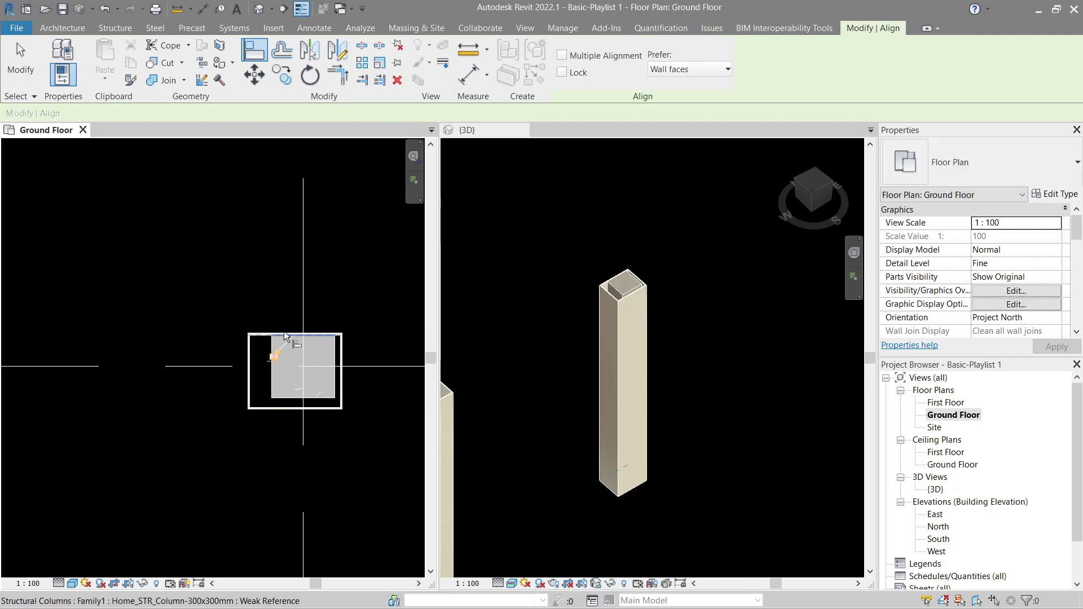
click(252, 382)
scroll(304, 393, up, 3)
click(336, 402)
click(330, 424)
click(381, 306)
click(389, 310)
Step: Examine the clad column and the painted exterior of the whole house in the 3D view
scroll(310, 279, down, 3)
scroll(311, 281, down, 3)
scroll(614, 337, down, 4)
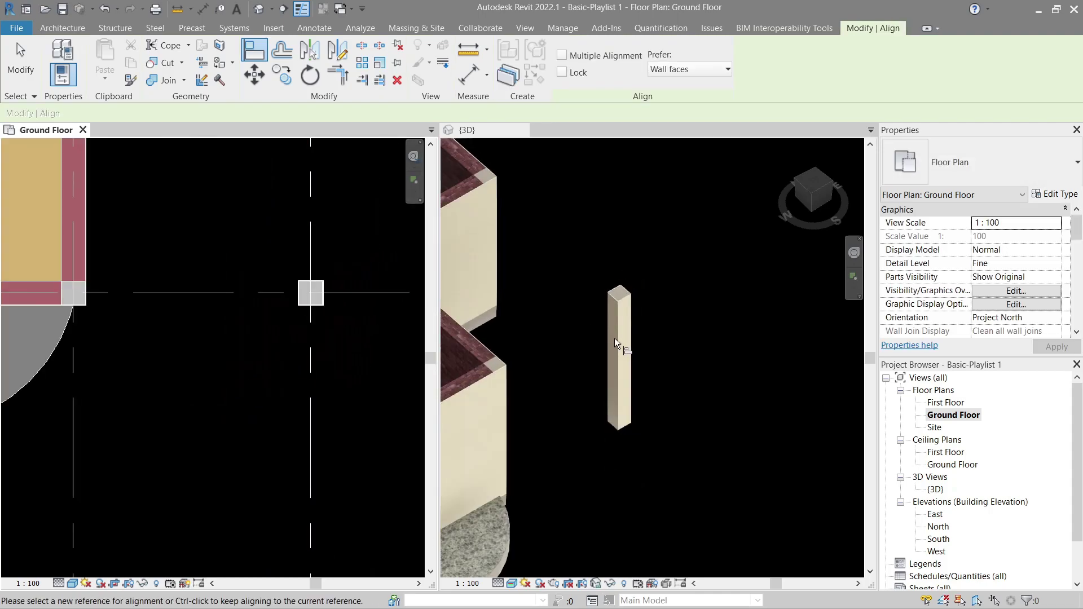
middle_drag(624, 374, 757, 386)
scroll(676, 381, down, 1)
key(Escape)
middle_drag(671, 380, 710, 395)
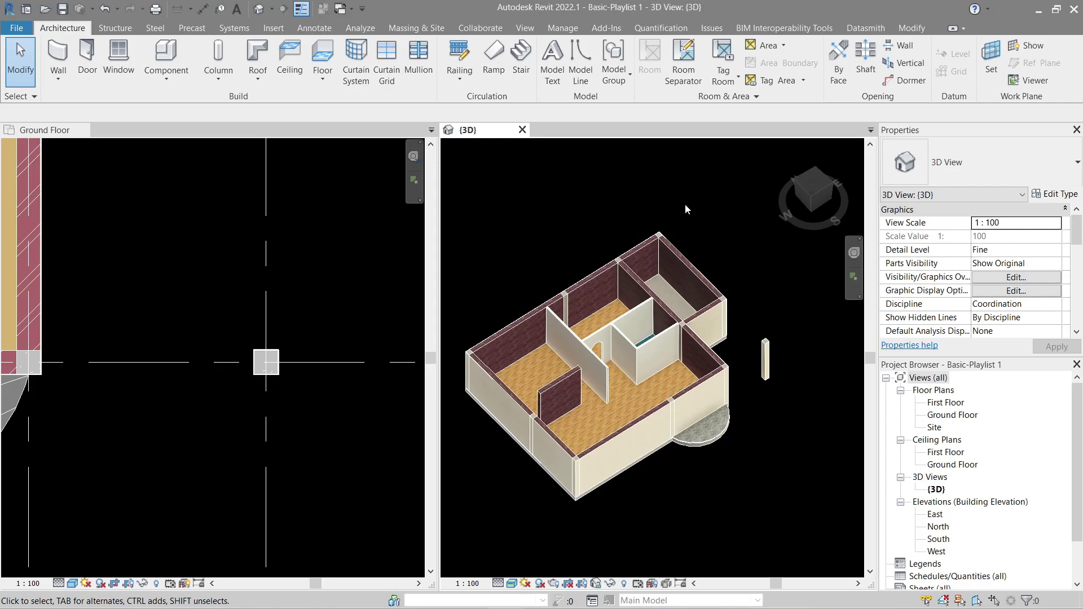
Step: Draw a short vertical wall of type Home-ARC-Wall-10mm (paint) inside the northwest room, parallel to the west brick wall
click(166, 232)
scroll(138, 250, down, 1)
middle_drag(128, 255, 367, 372)
middle_drag(107, 268, 329, 379)
scroll(118, 268, down, 2)
scroll(39, 166, up, 3)
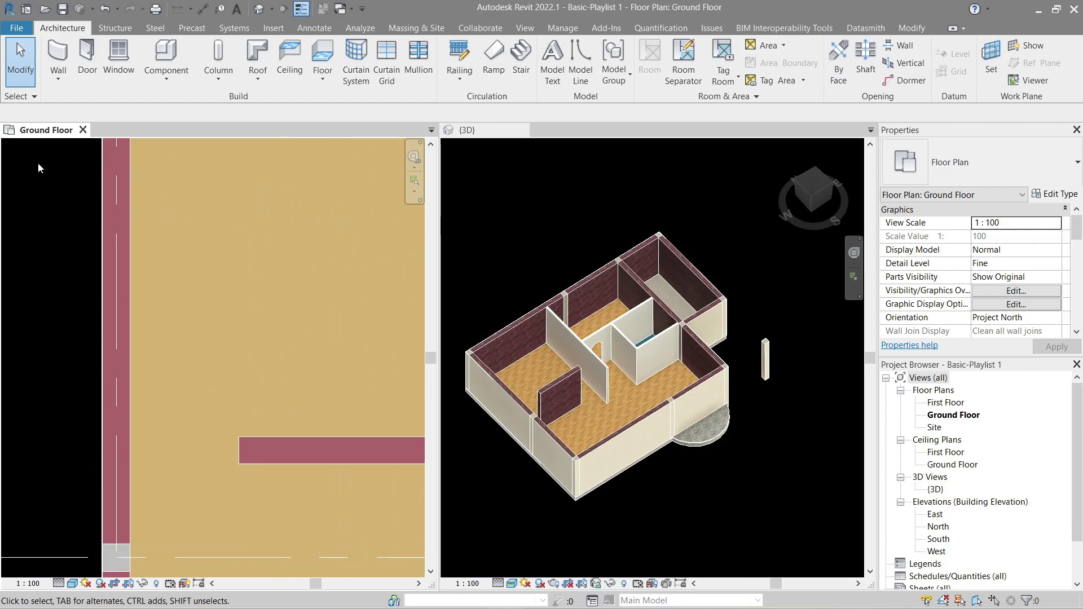
middle_drag(39, 166, 88, 346)
click(152, 298)
click(152, 300)
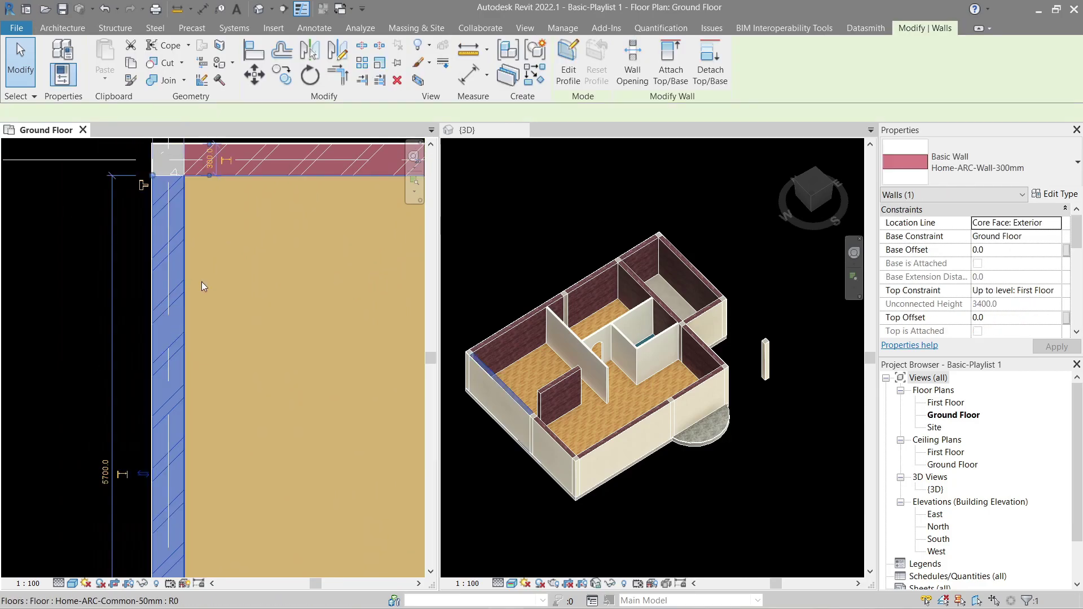
key(Escape)
click(149, 261)
key(c)
key(s)
click(258, 220)
click(257, 345)
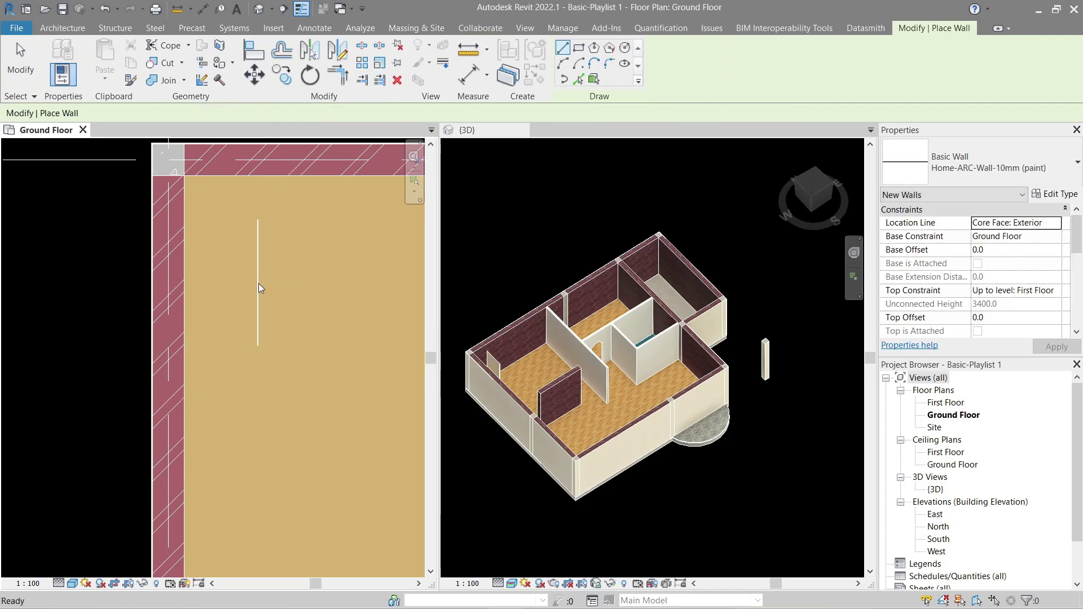
key(Escape)
key(Escape)
Step: Duplicate the new inside wall's type as Home-ARC-Wall-10mm (interior)
click(258, 275)
click(1045, 195)
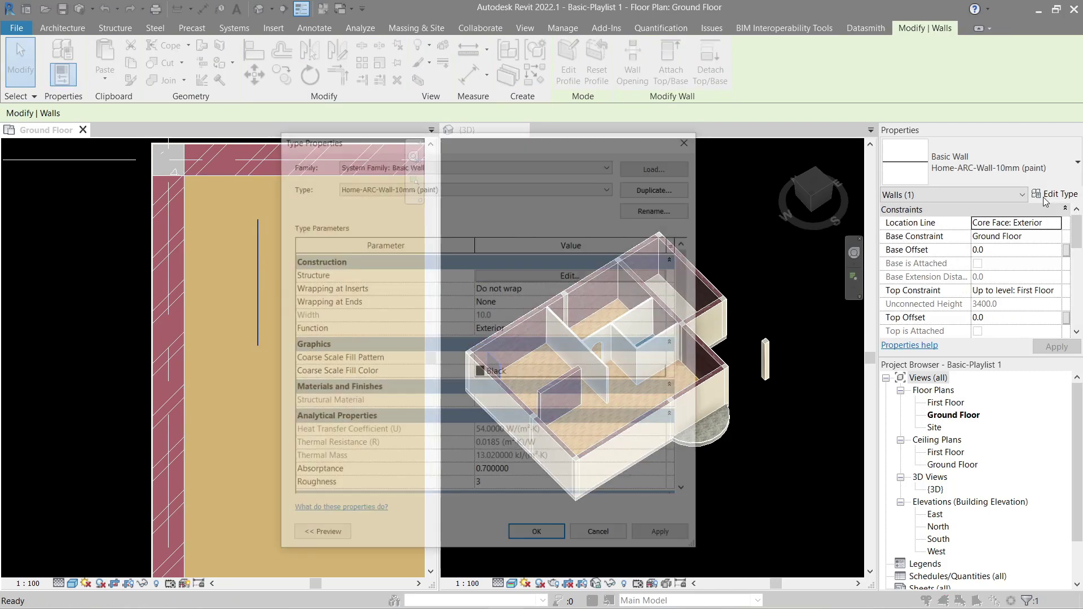
click(667, 189)
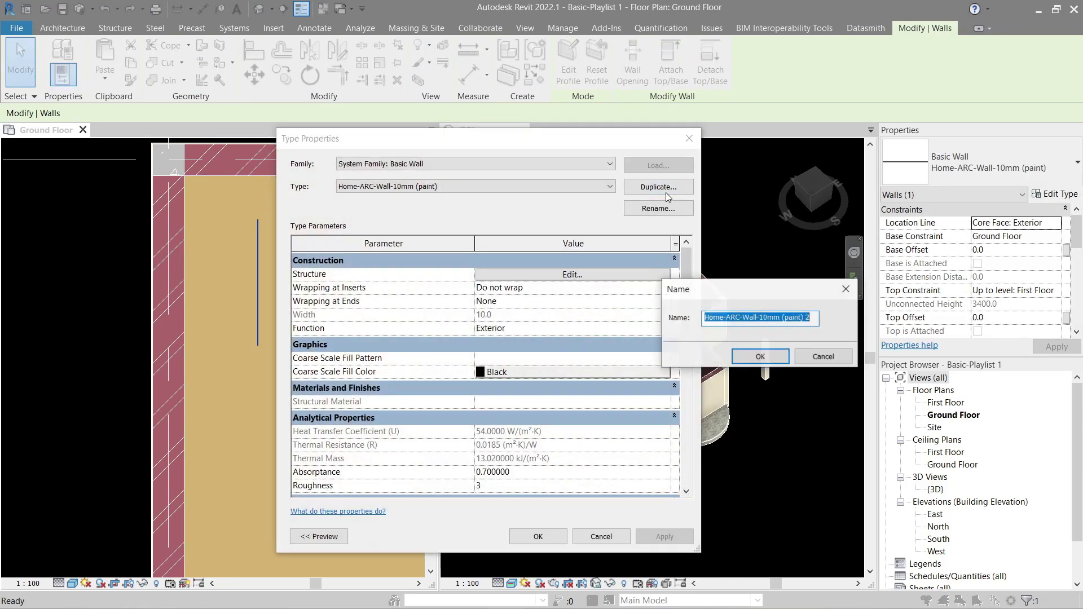
double_click(791, 317)
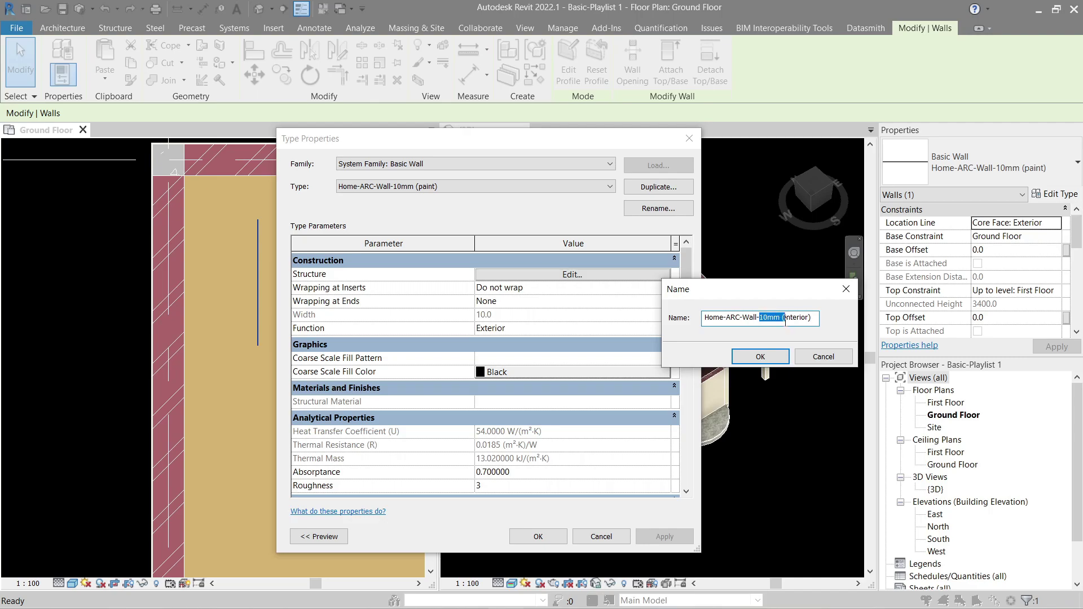
click(760, 356)
Step: Open the material of the wall type's structure layer and rename Brick, Common(1) as exterior paint
click(598, 275)
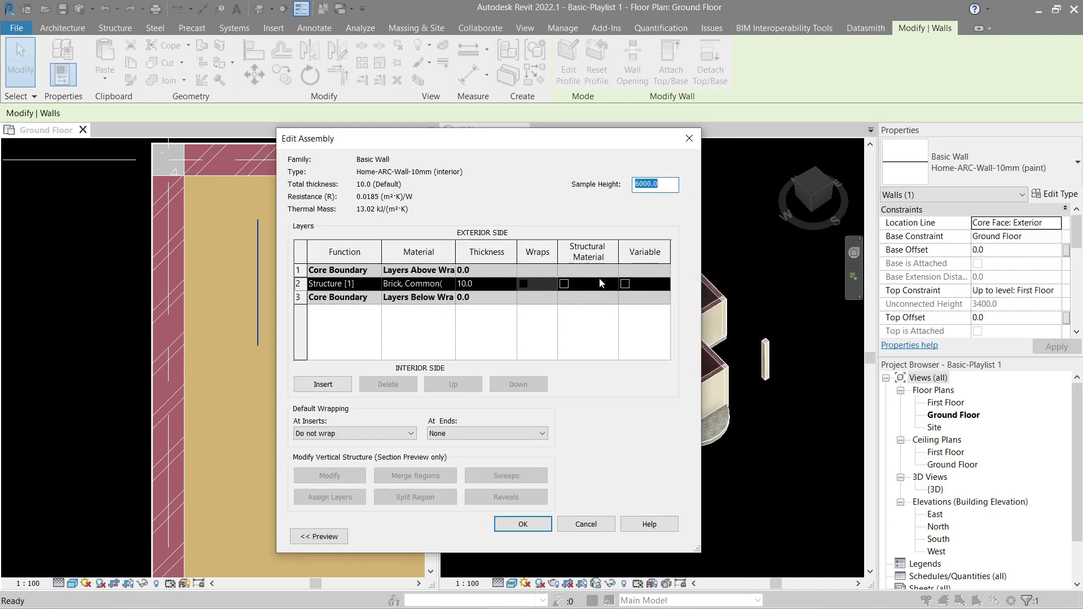
click(451, 283)
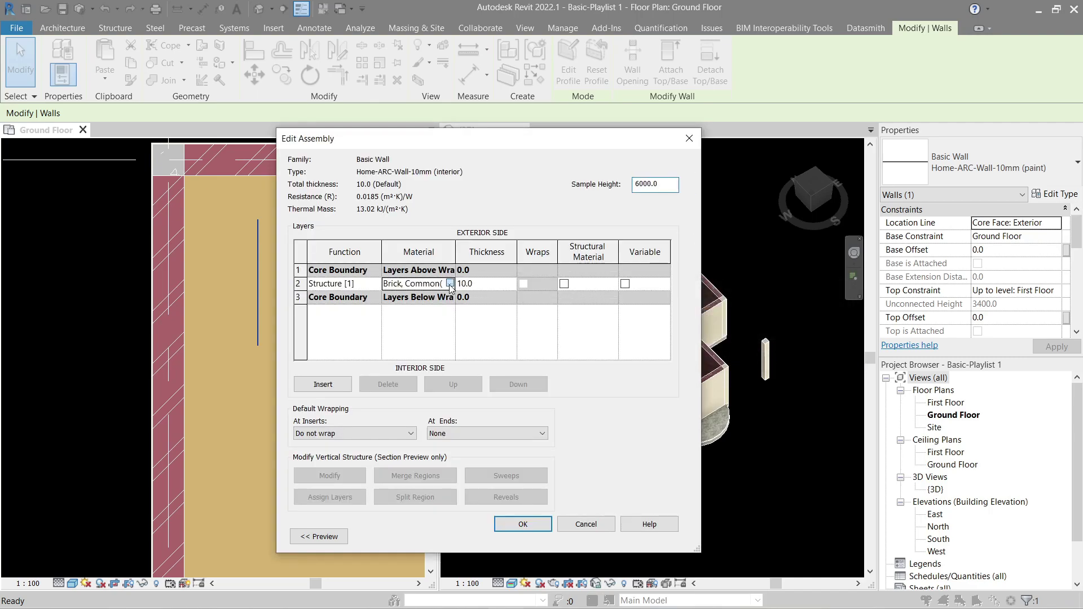
click(449, 284)
click(334, 225)
click(333, 280)
right_click(333, 280)
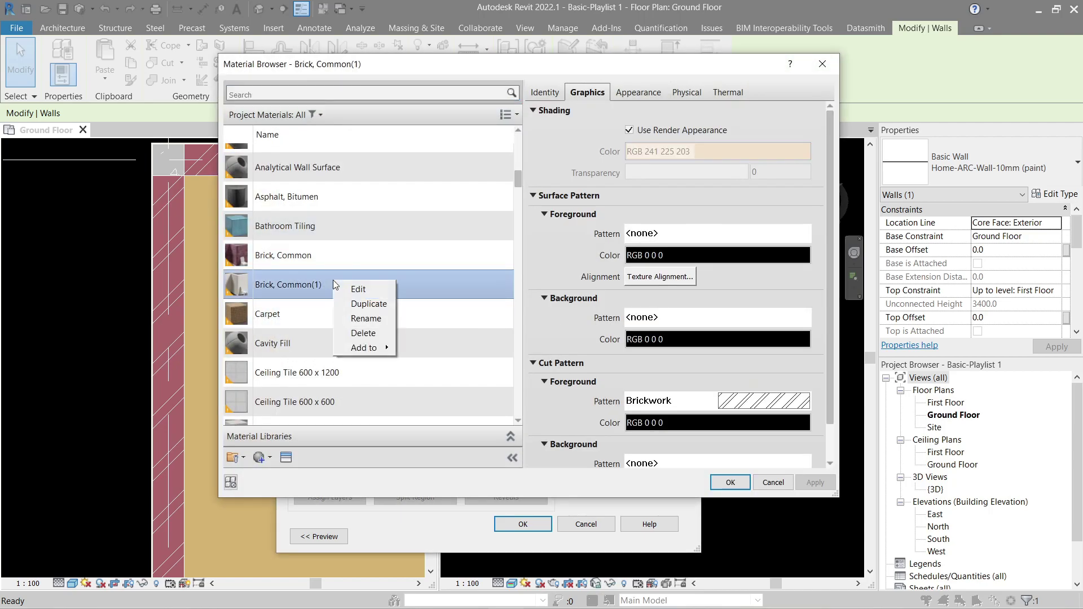
click(365, 319)
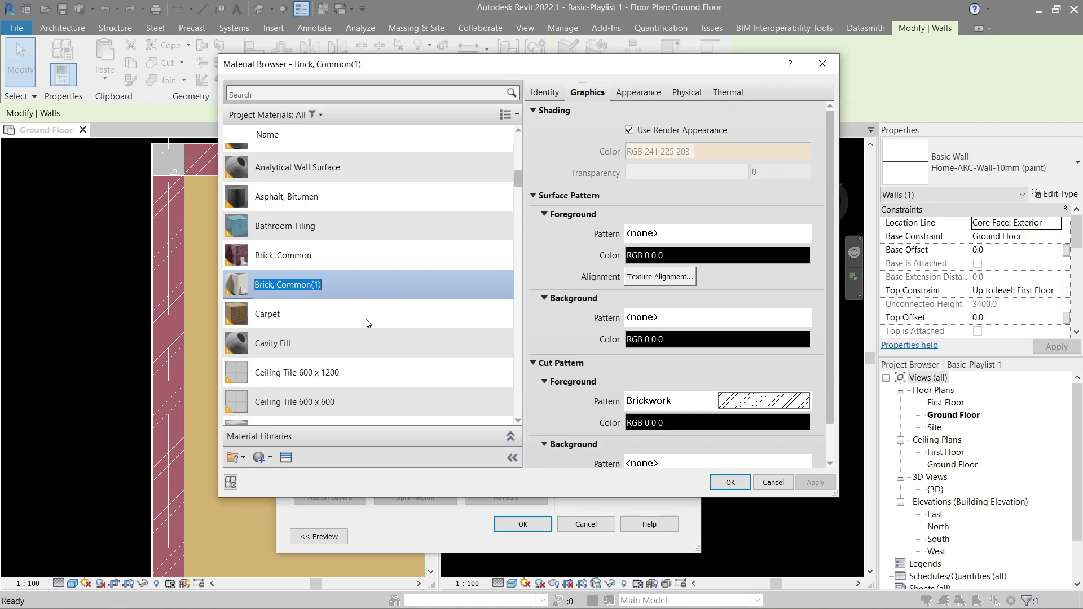
text(exter)
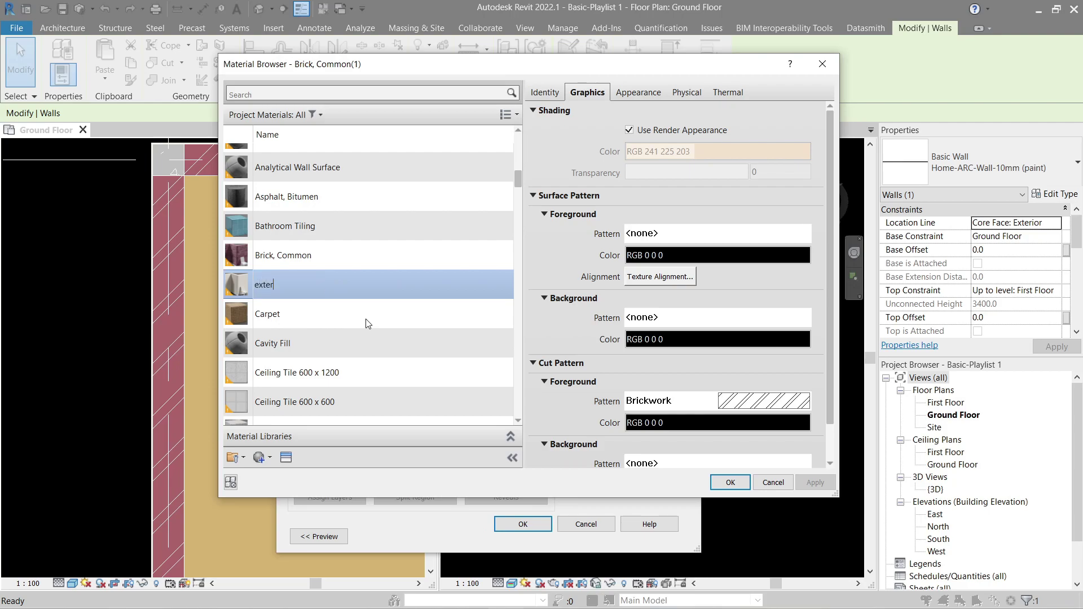
click(336, 246)
click(315, 315)
click(318, 412)
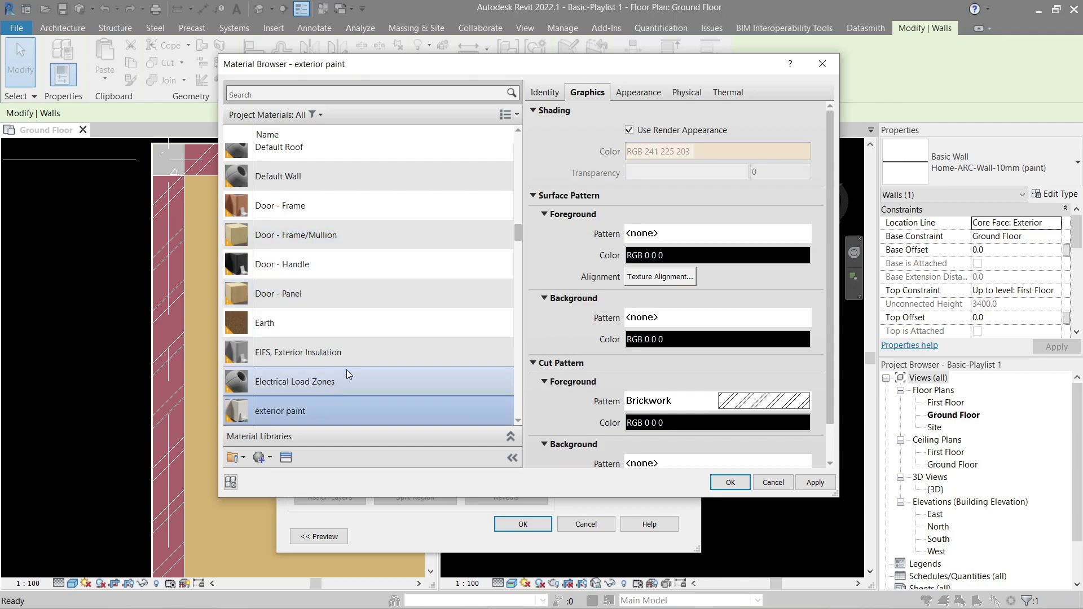
Step: Duplicate the exterior paint material in the project materials
scroll(346, 370, down, 3)
click(323, 217)
click(320, 244)
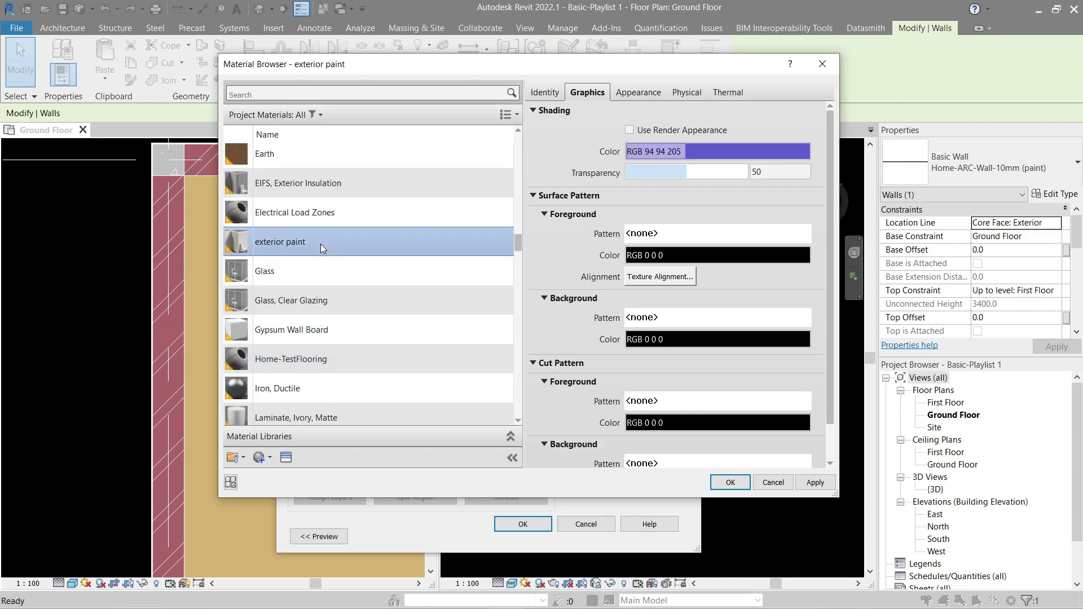
click(261, 457)
click(275, 492)
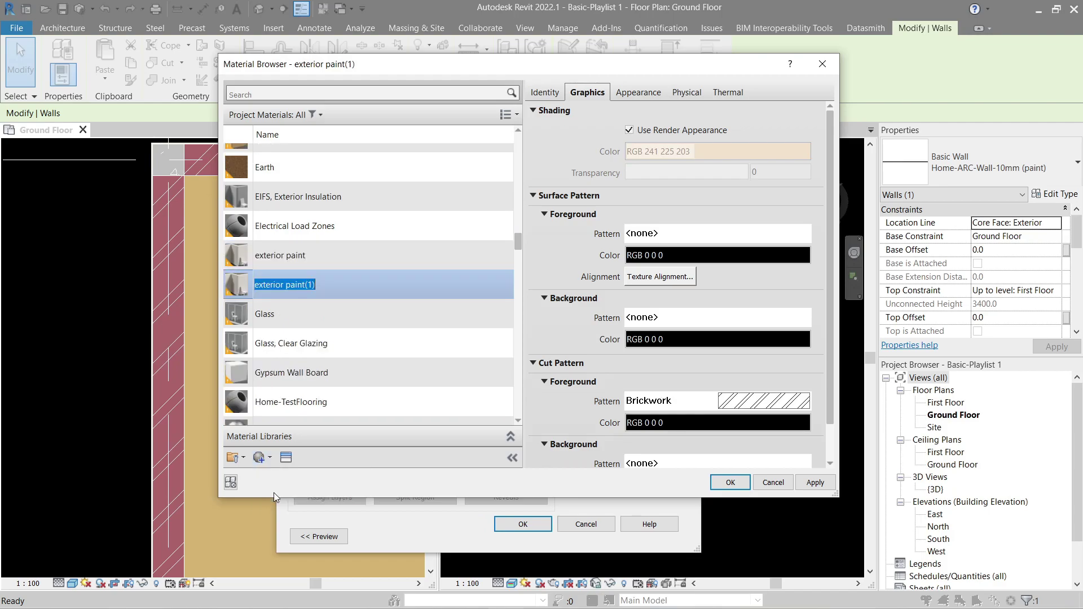
click(333, 285)
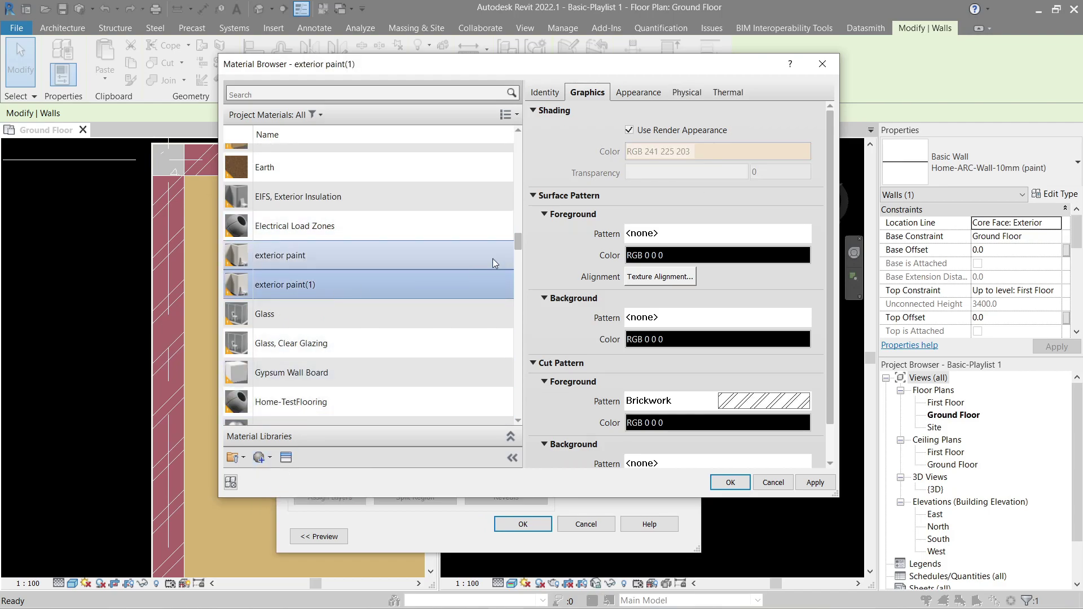
Step: Give the duplicated paint material its own copy of the appearance asset and rename the material interior wallpaper
click(635, 93)
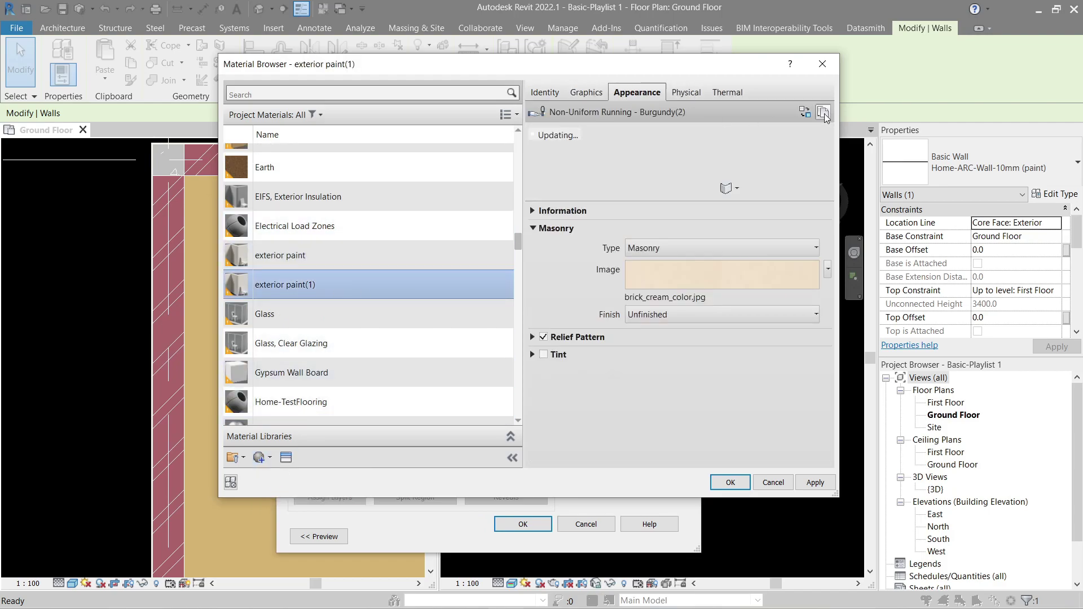
click(337, 235)
right_click(336, 281)
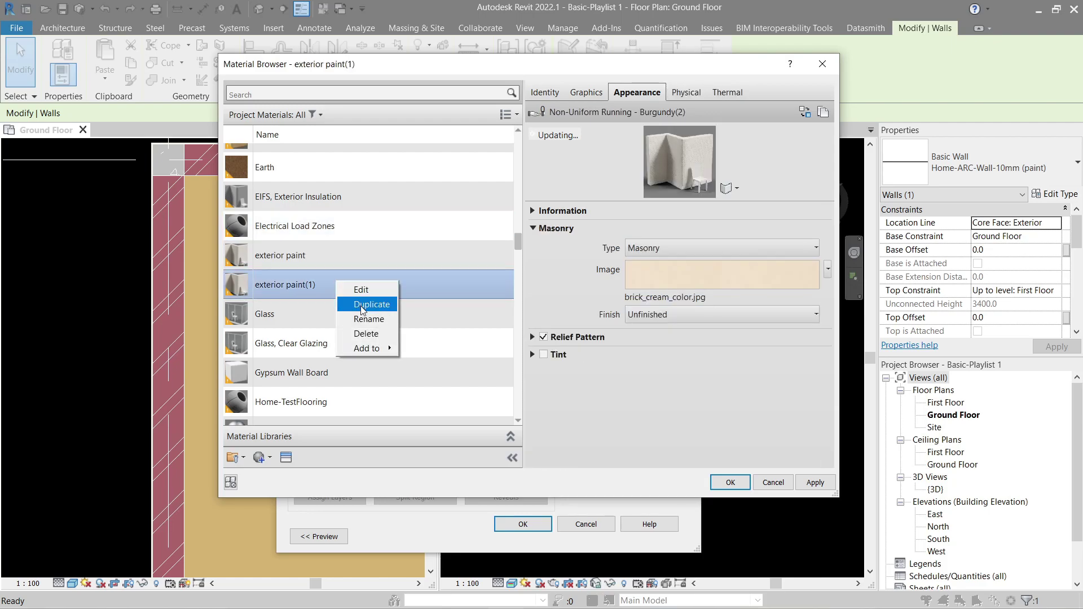
click(368, 319)
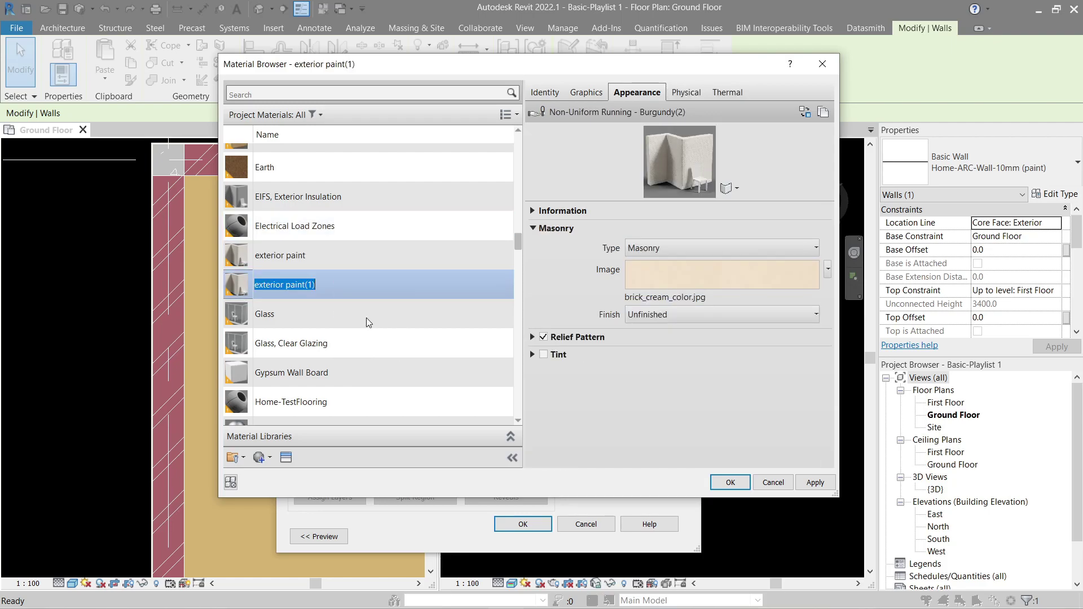
click(267, 285)
key(ctrl+a)
text(inte)
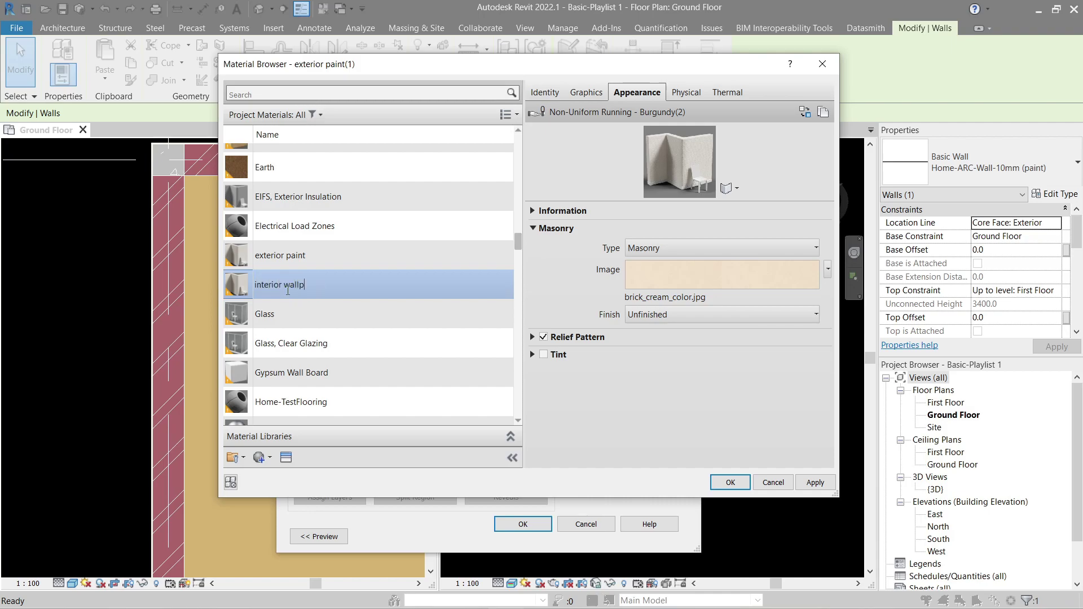
click(348, 256)
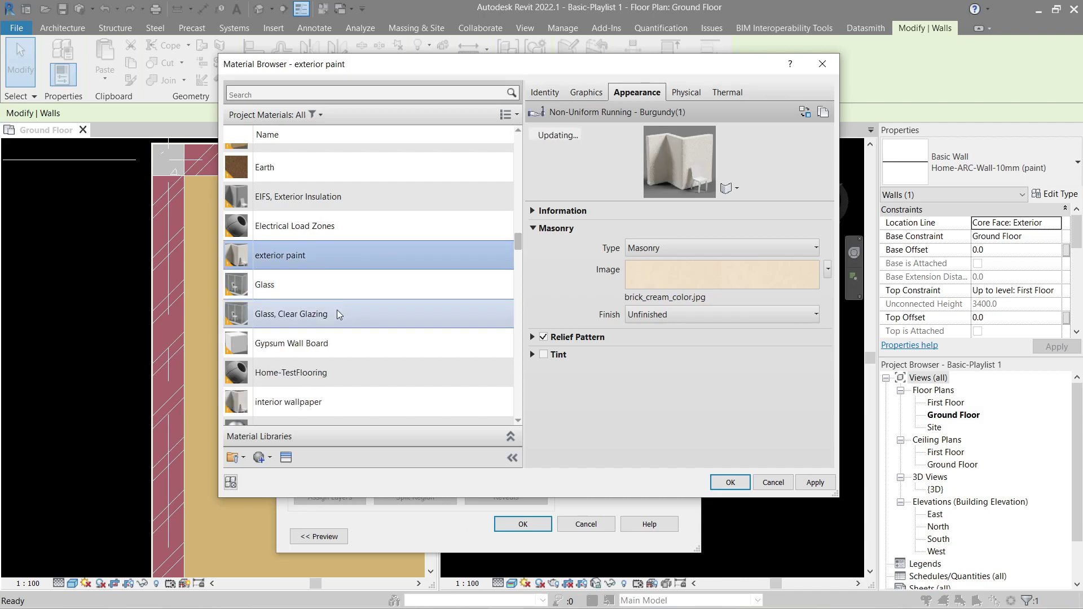
Step: Replace the interior wallpaper material's appearance image with Finishes.Wall Covering.Stripes.Vertical.Blue-Grey.jpg from the Mats folder
click(350, 284)
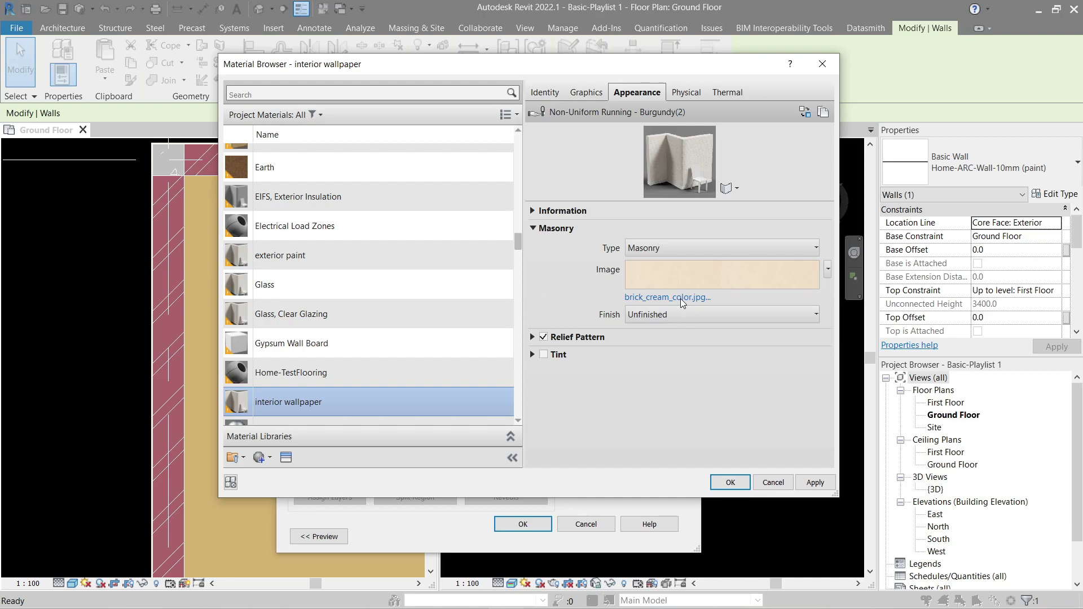
click(682, 299)
click(616, 289)
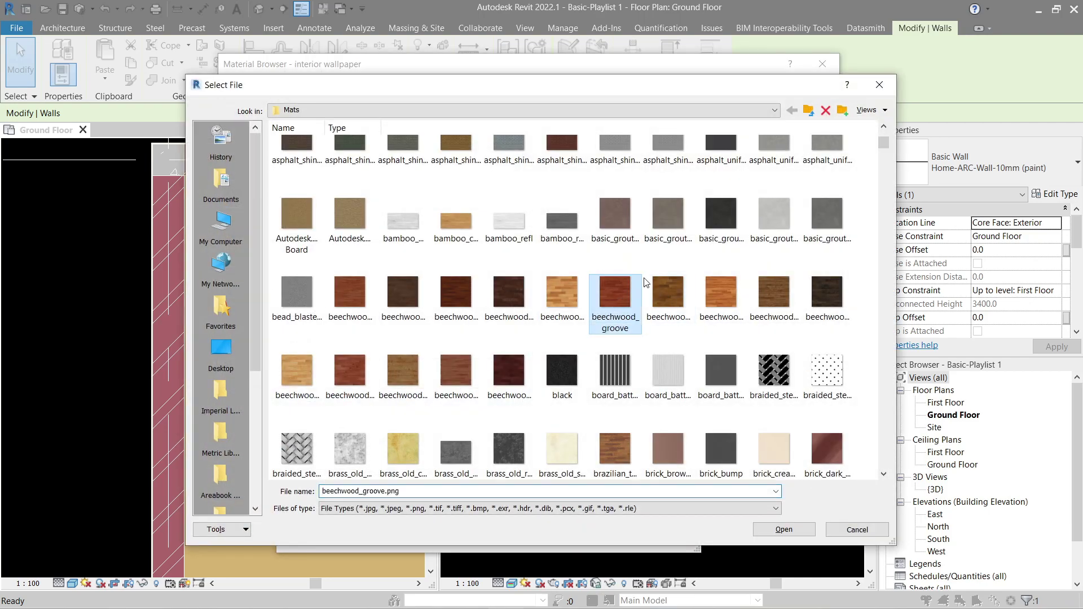
scroll(646, 302, up, 3)
click(550, 295)
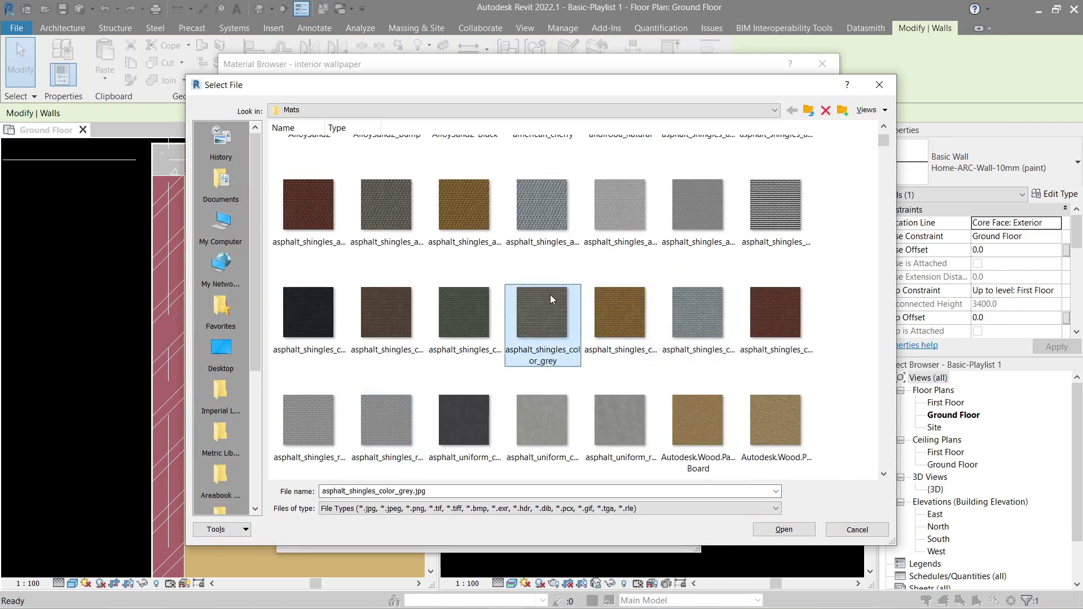
key(f)
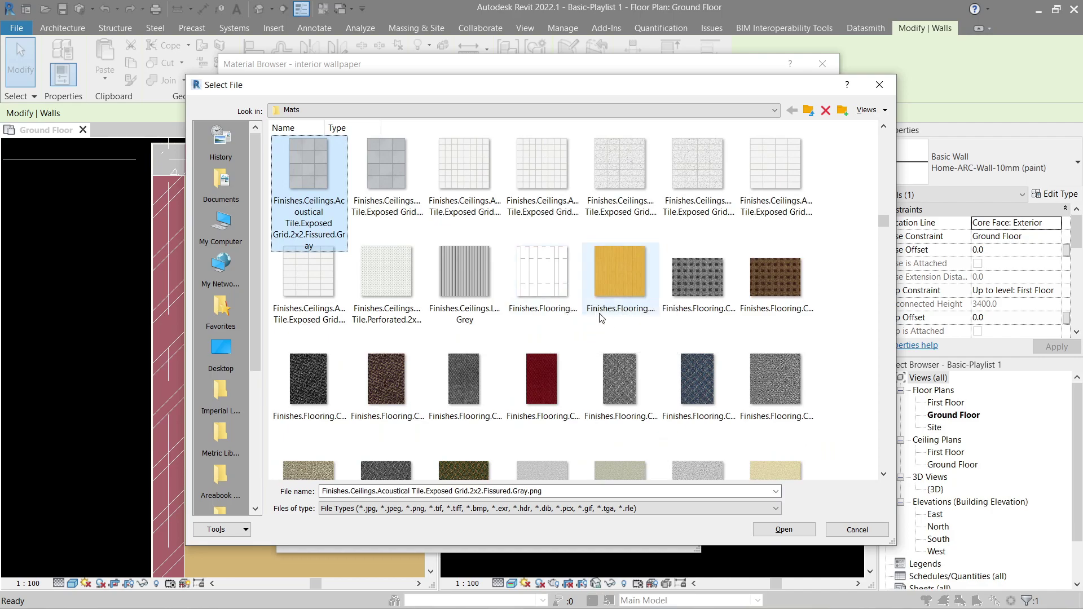
scroll(597, 321, down, 3)
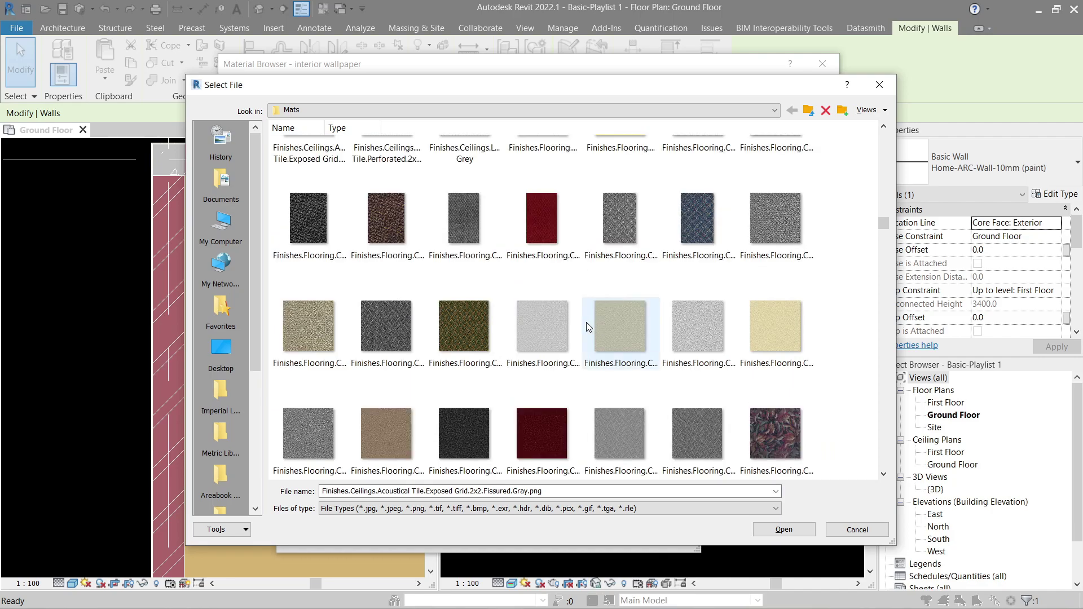
scroll(587, 326, down, 5)
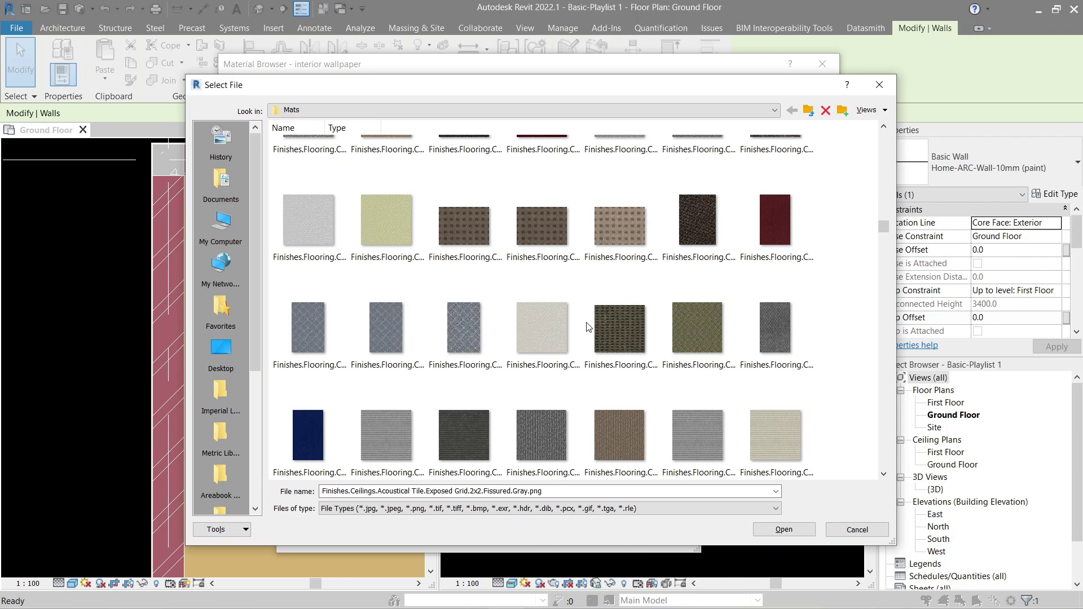
scroll(587, 327, down, 3)
scroll(587, 327, down, 2)
scroll(588, 327, down, 6)
scroll(588, 327, down, 2)
scroll(586, 326, down, 6)
scroll(586, 326, down, 6)
scroll(586, 326, down, 6)
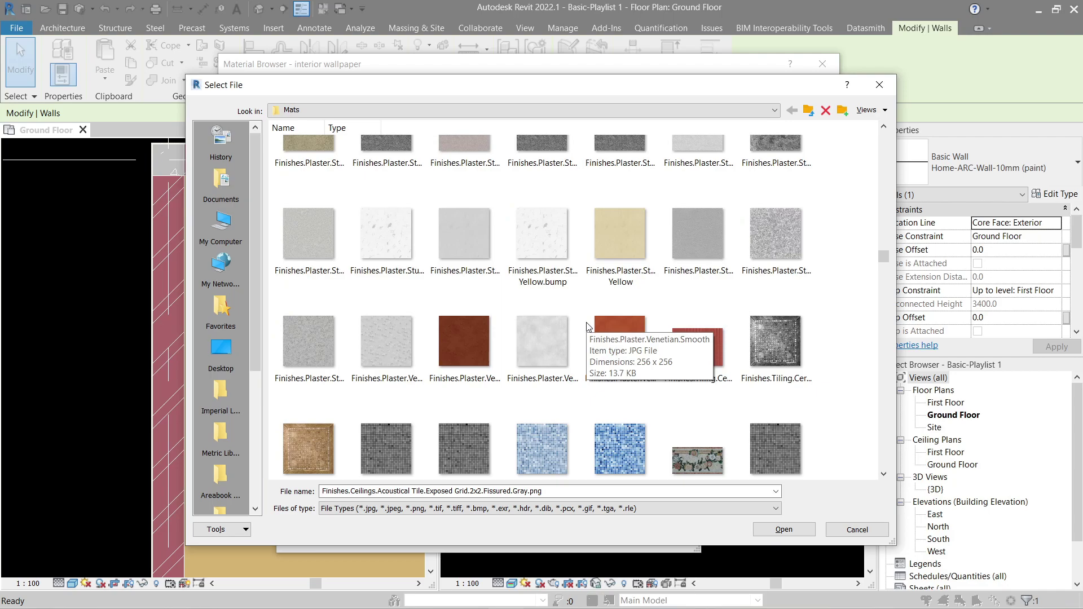
scroll(587, 326, down, 5)
scroll(567, 294, up, 2)
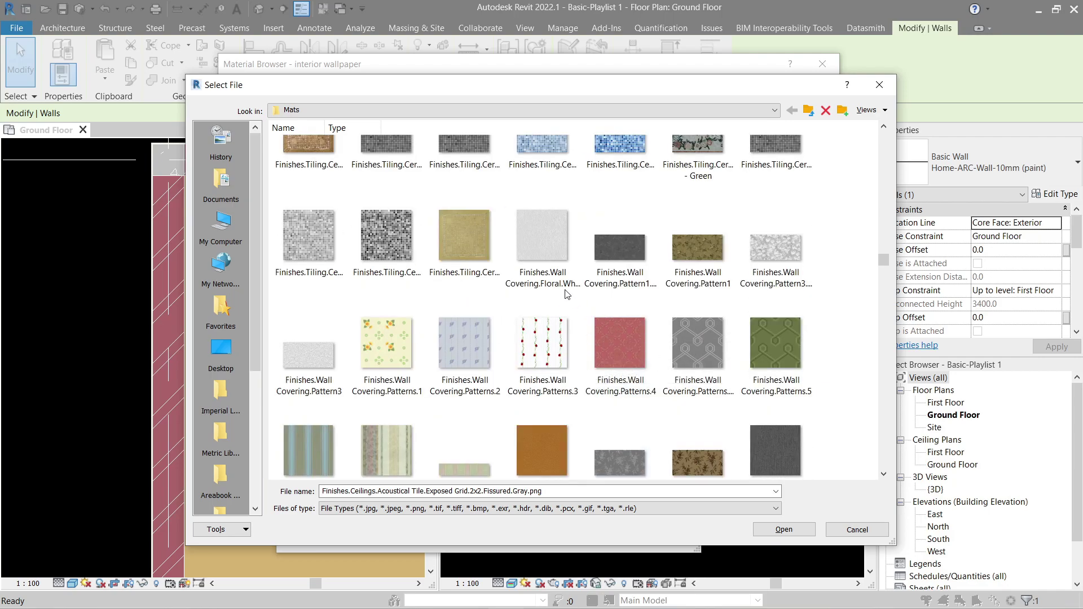
click(561, 338)
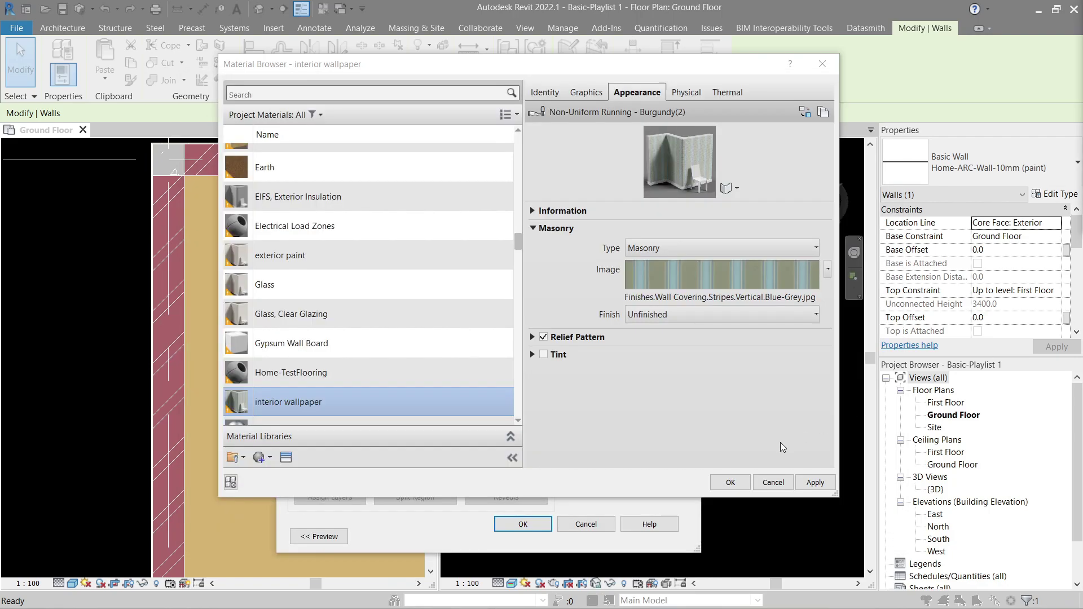
Step: Apply the interior wallpaper material to the Home-ARC-Wall-10mm (interior) type and check the short wall in the 3D view
click(730, 482)
click(552, 524)
click(664, 535)
click(524, 537)
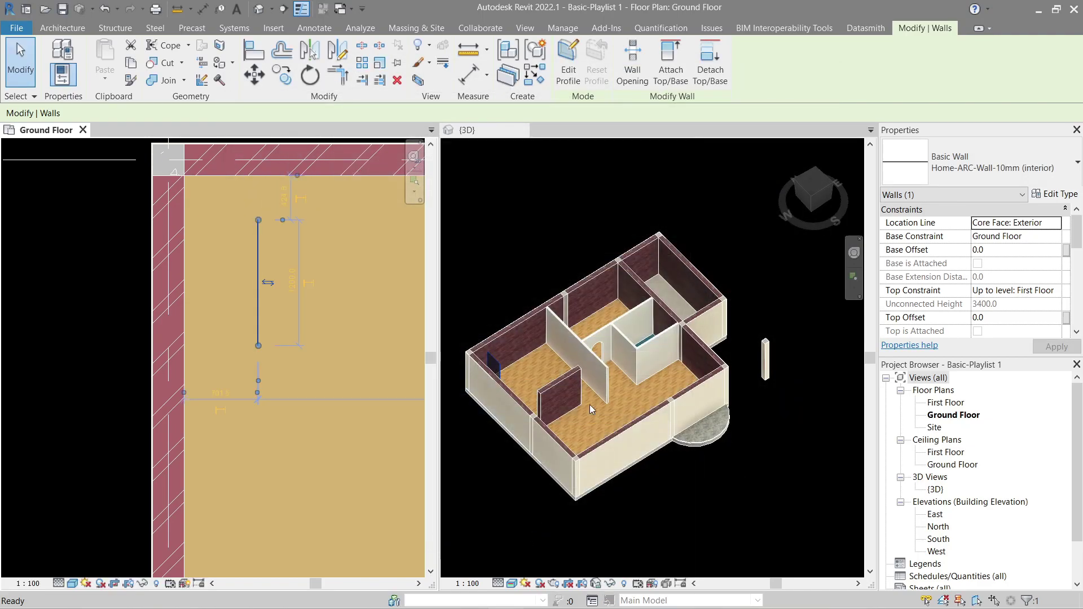
middle_drag(543, 237, 642, 251)
scroll(614, 231, up, 5)
click(623, 289)
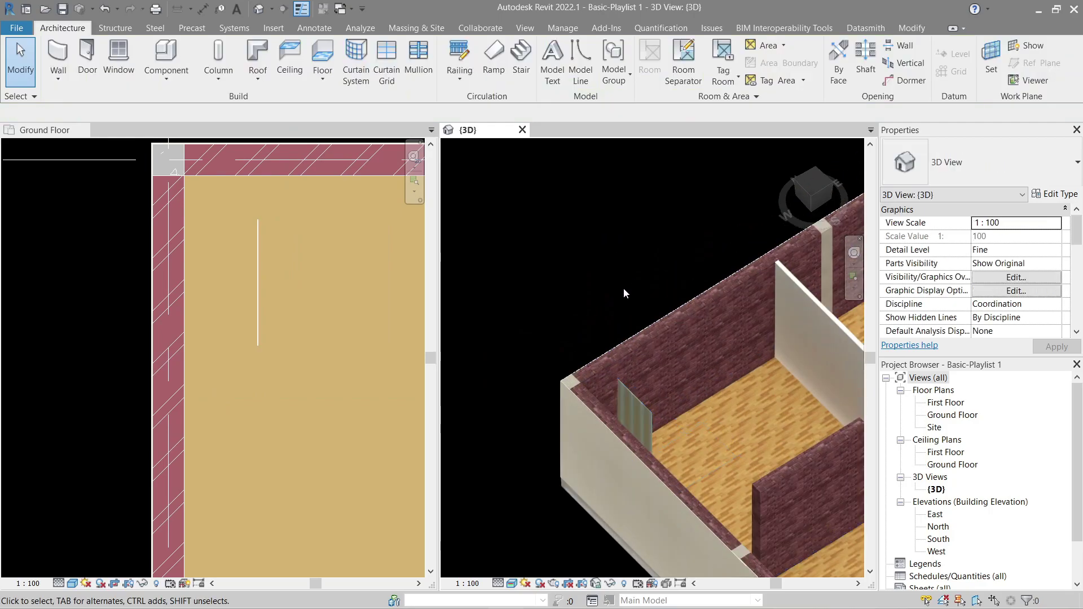
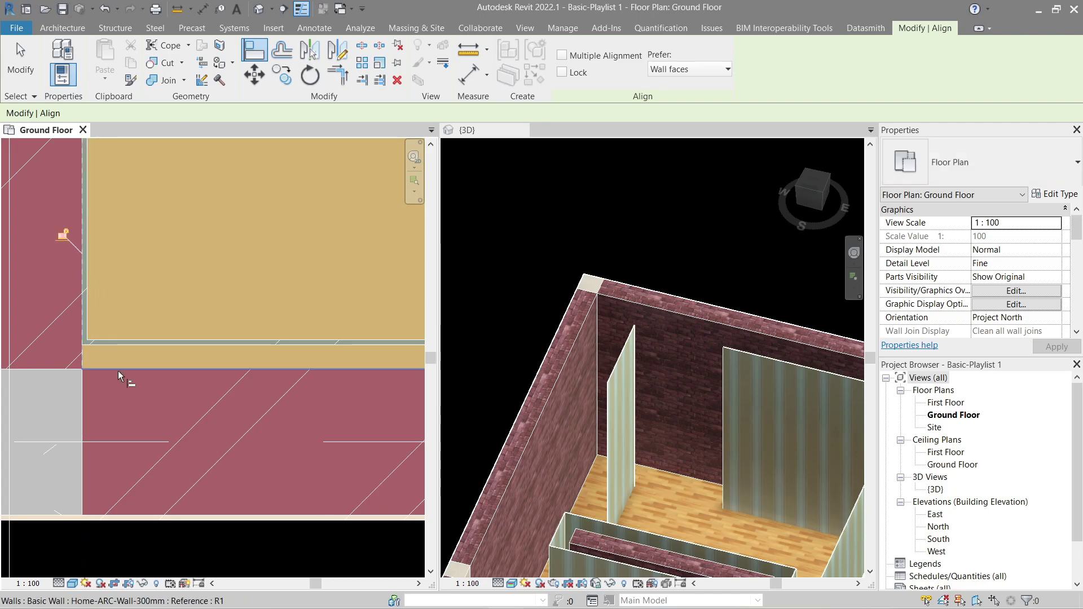
Step: Align the south interior finish wall with the inner face of the south brick wall
click(118, 370)
click(129, 346)
scroll(168, 344, down, 4)
scroll(712, 366, down, 5)
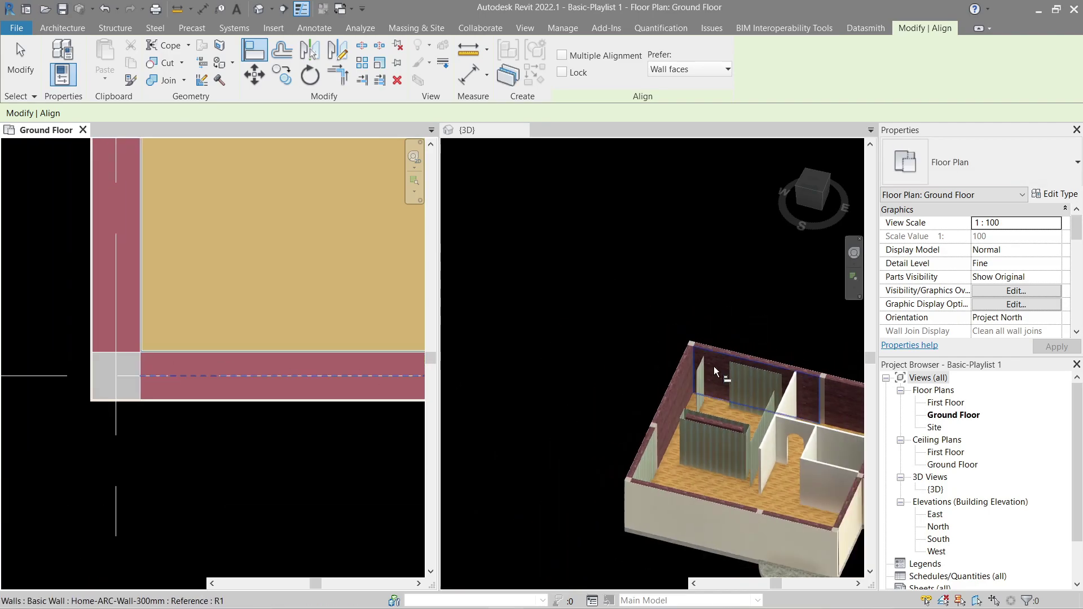
scroll(352, 272, down, 3)
key(Escape)
key(Escape)
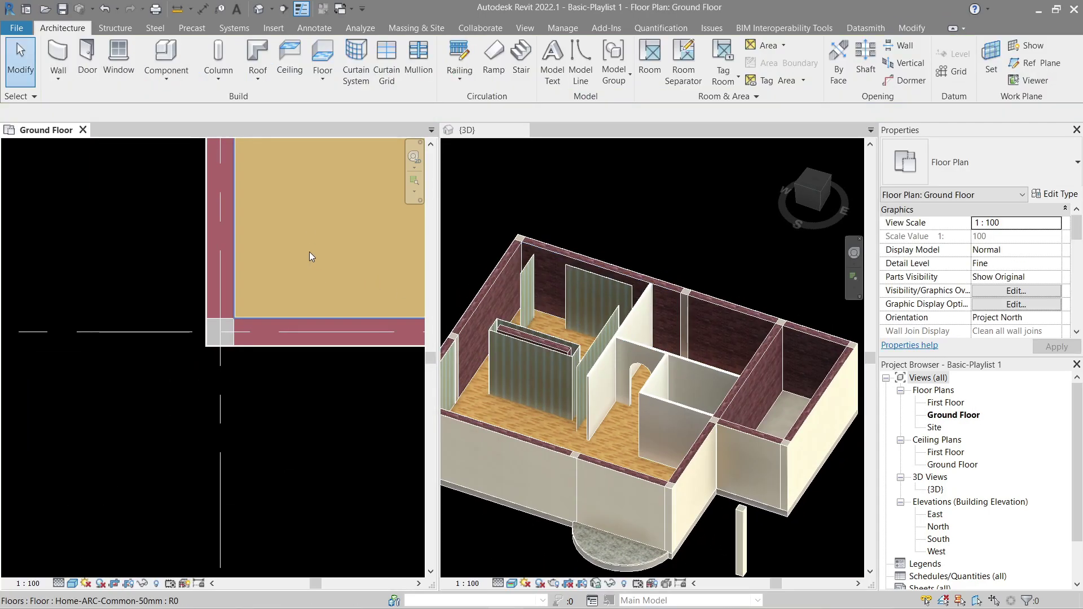
Step: Align the north interior finish wall with the inner face of the north brick wall
middle_drag(308, 148, 281, 446)
middle_drag(281, 155, 169, 272)
scroll(169, 271, up, 2)
key(a)
key(l)
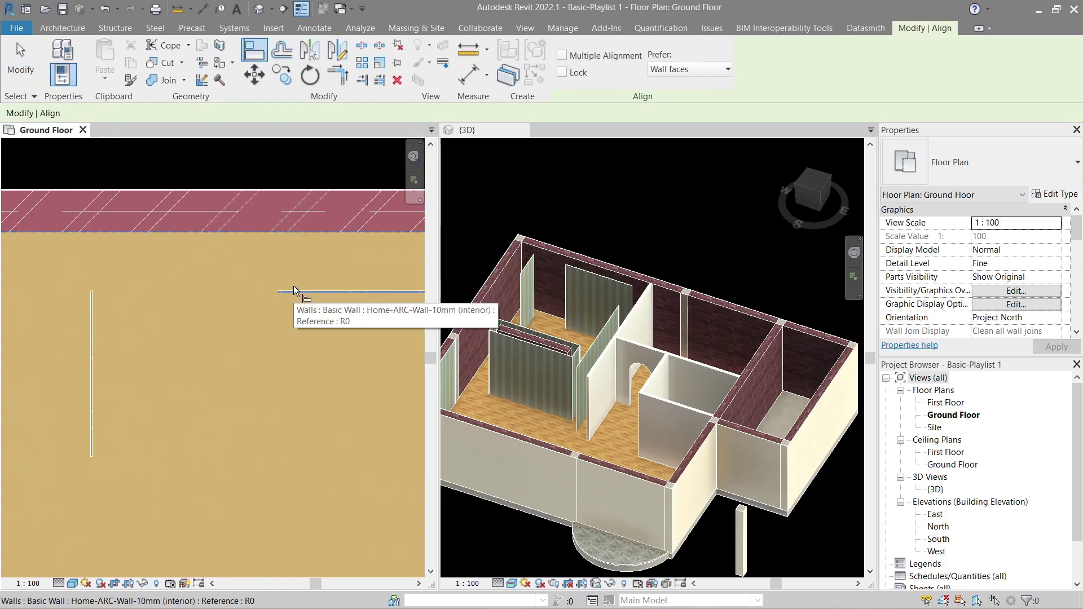
click(293, 288)
click(295, 289)
scroll(296, 301, down, 2)
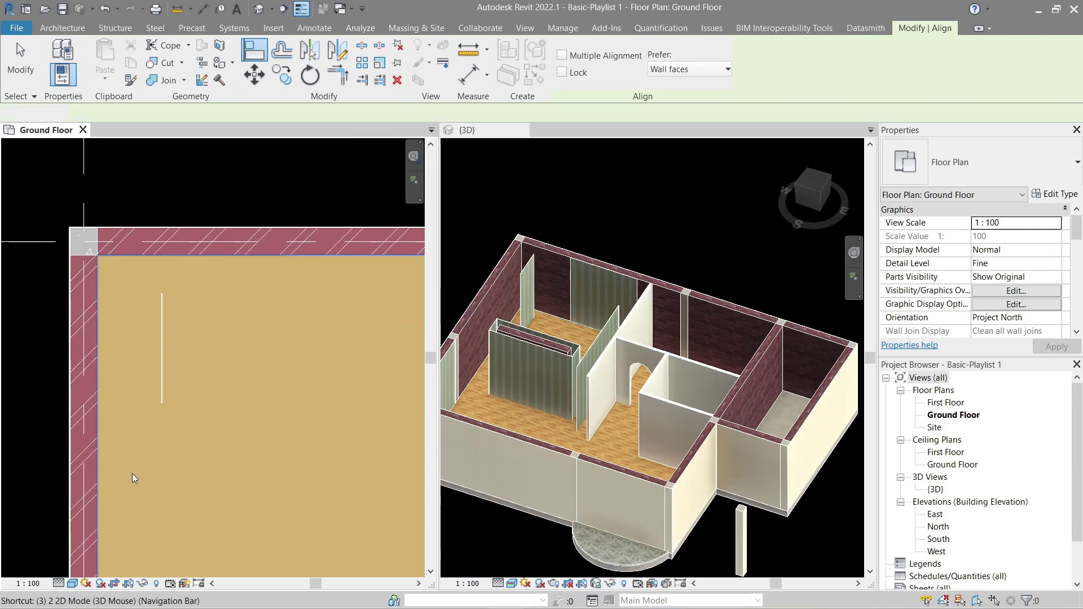
key(Escape)
key(Escape)
Step: Trim the west and north interior finish walls to meet in a corner at the northwest column
middle_drag(132, 472, 227, 227)
scroll(250, 324, down, 2)
key(t)
key(r)
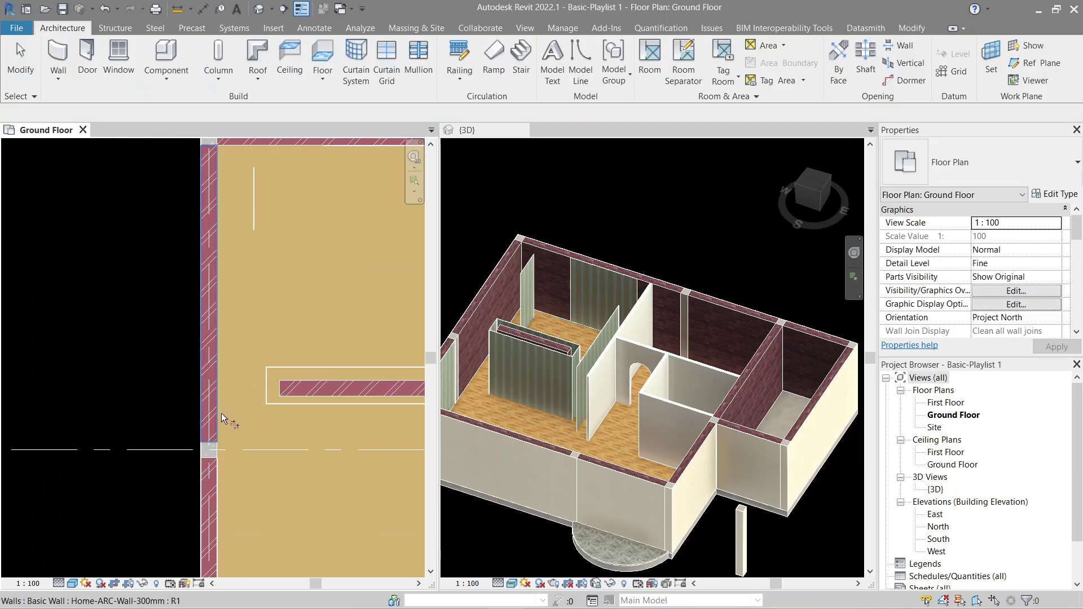
click(220, 472)
middle_drag(319, 163, 318, 224)
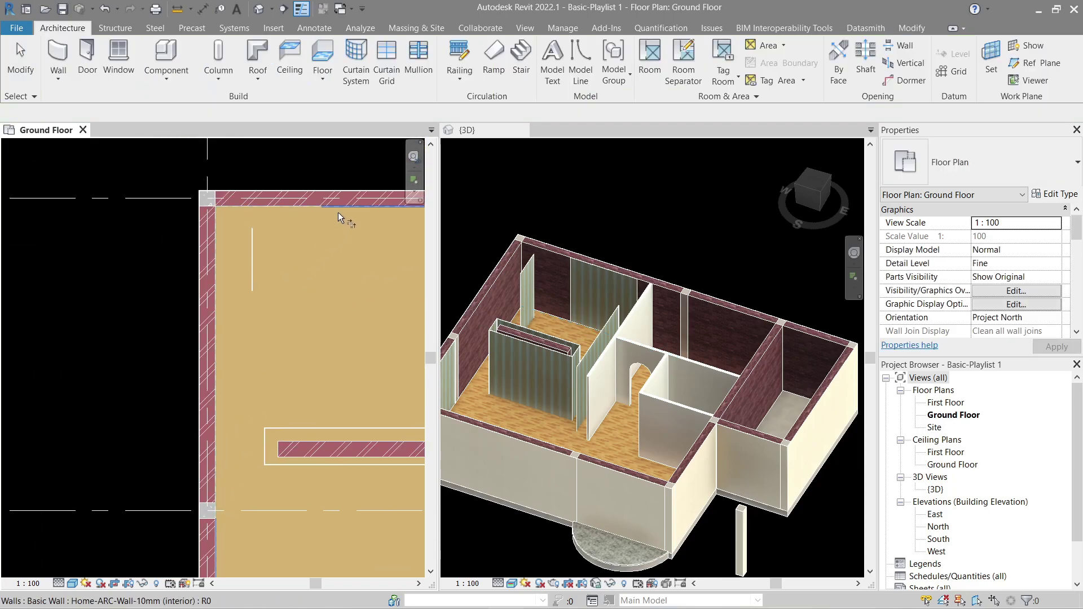
click(338, 212)
key(Escape)
drag(287, 311, 250, 265)
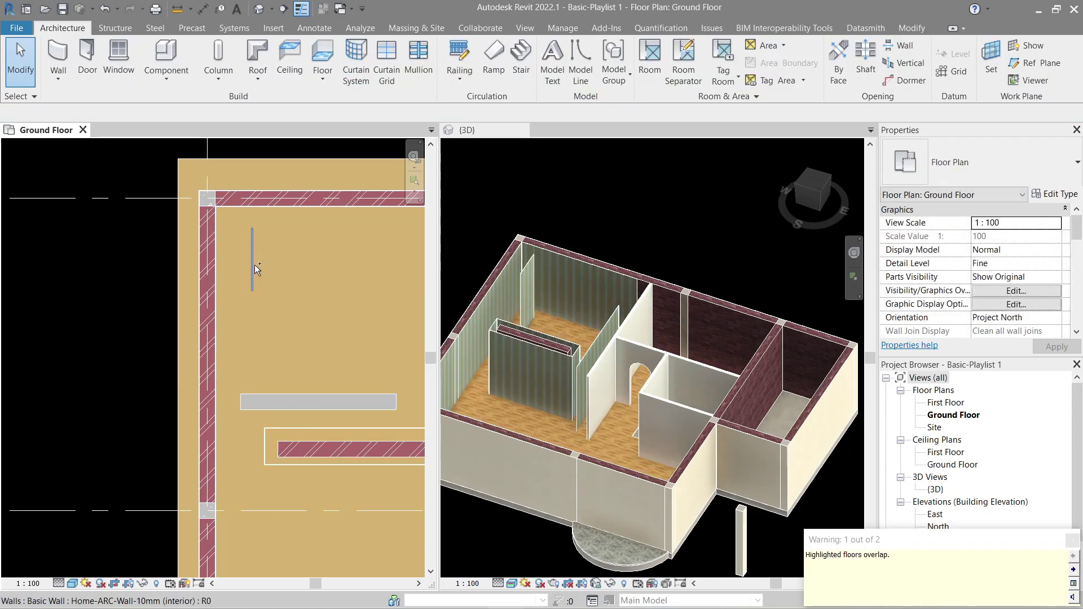
key(ctrl+z)
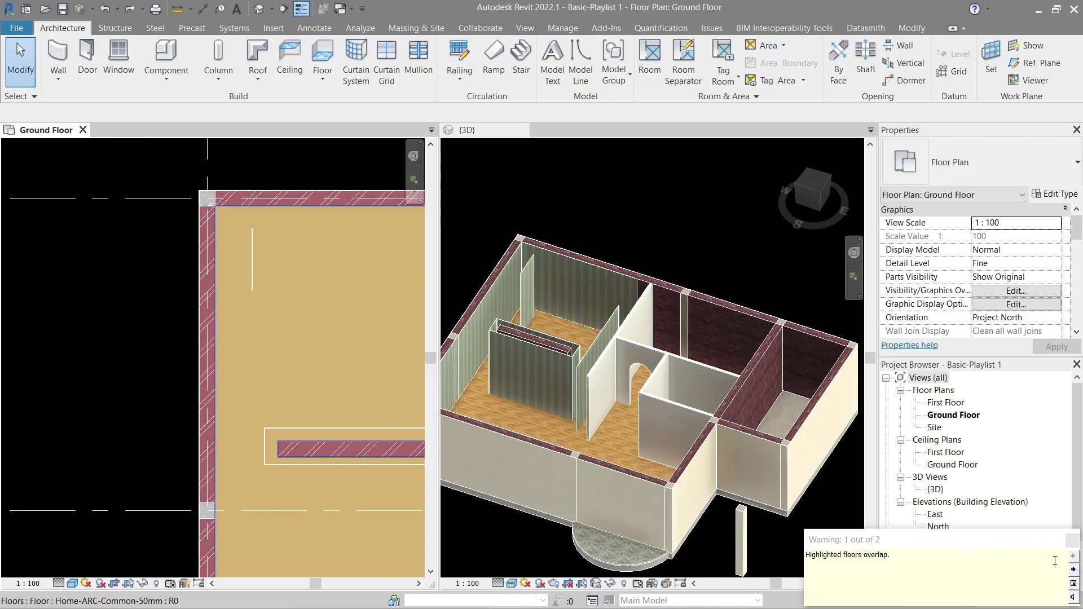
click(1072, 541)
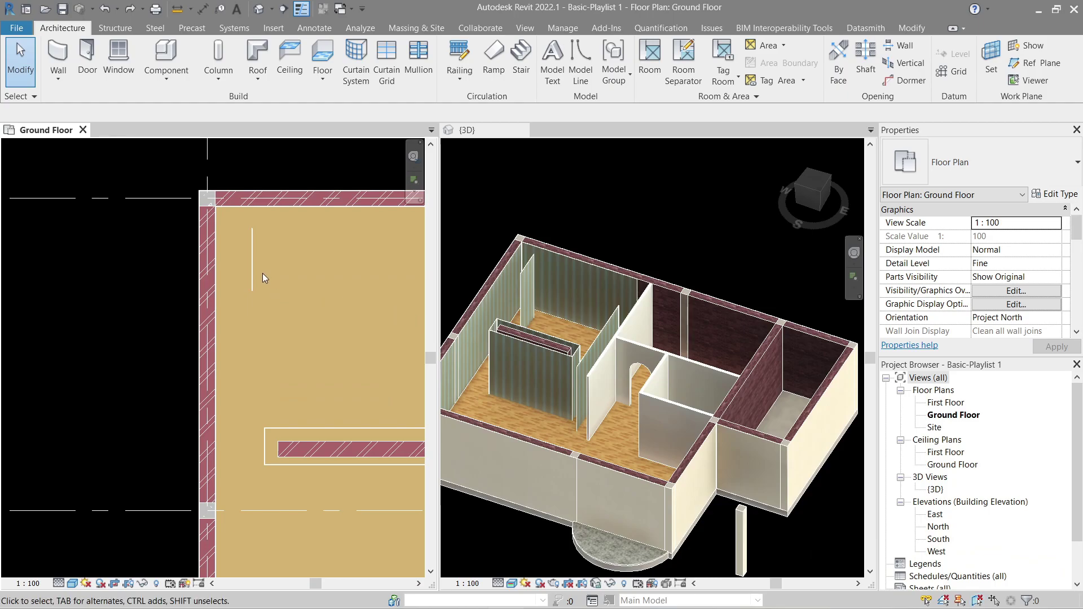
Step: Align the west and south finish walls around the freestanding brick wall with its west end and south face
scroll(253, 270, up, 3)
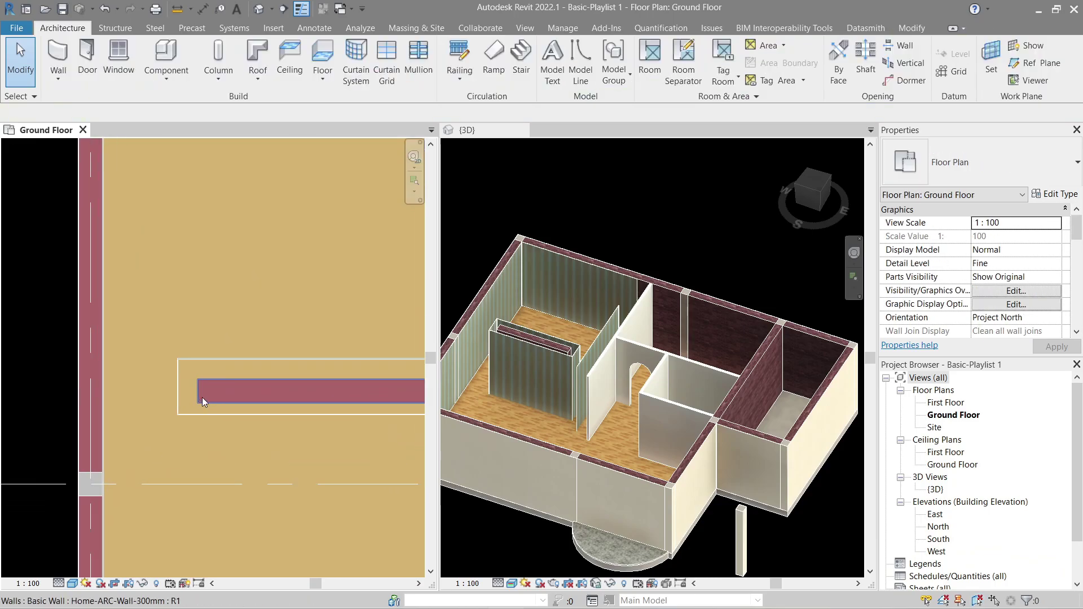
key(a)
key(l)
scroll(225, 370, up, 2)
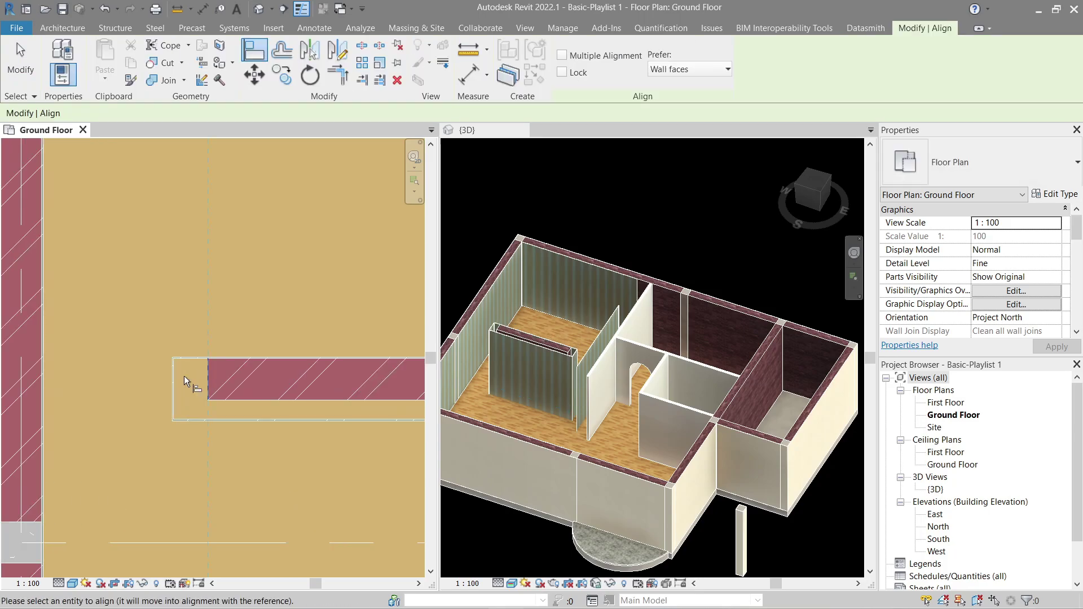
click(184, 376)
click(252, 414)
Step: Align the east finish wall with the freestanding brick wall's east end and check the result in the 3D view
scroll(316, 369, up, 1)
middle_drag(417, 382, 73, 350)
key(Escape)
key(a)
key(l)
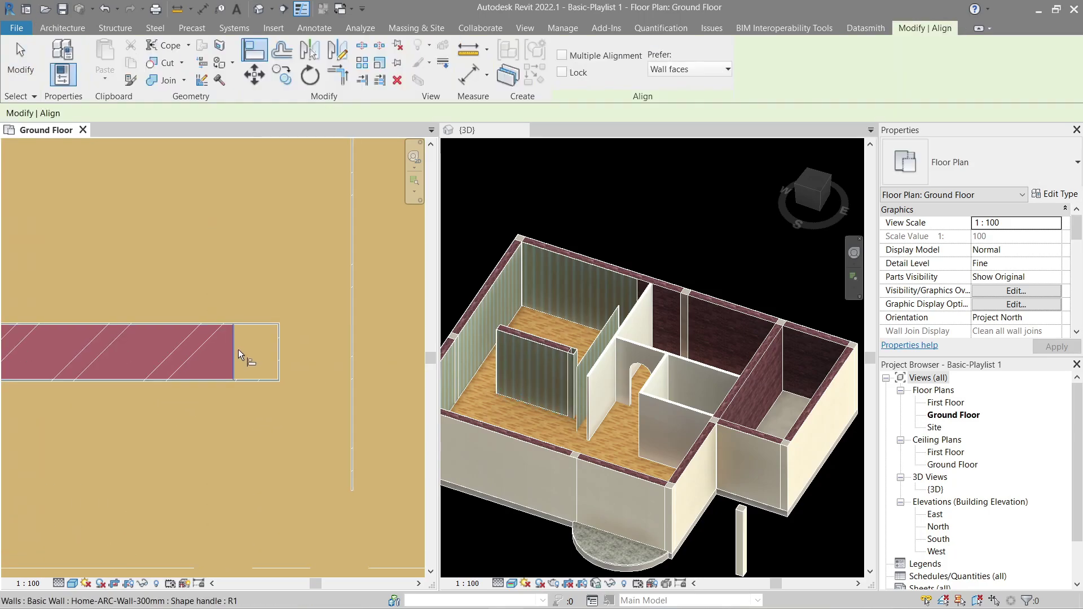
click(272, 350)
scroll(271, 344, down, 4)
click(590, 302)
shift+middle_drag(590, 300, 630, 374)
key(Escape)
click(269, 265)
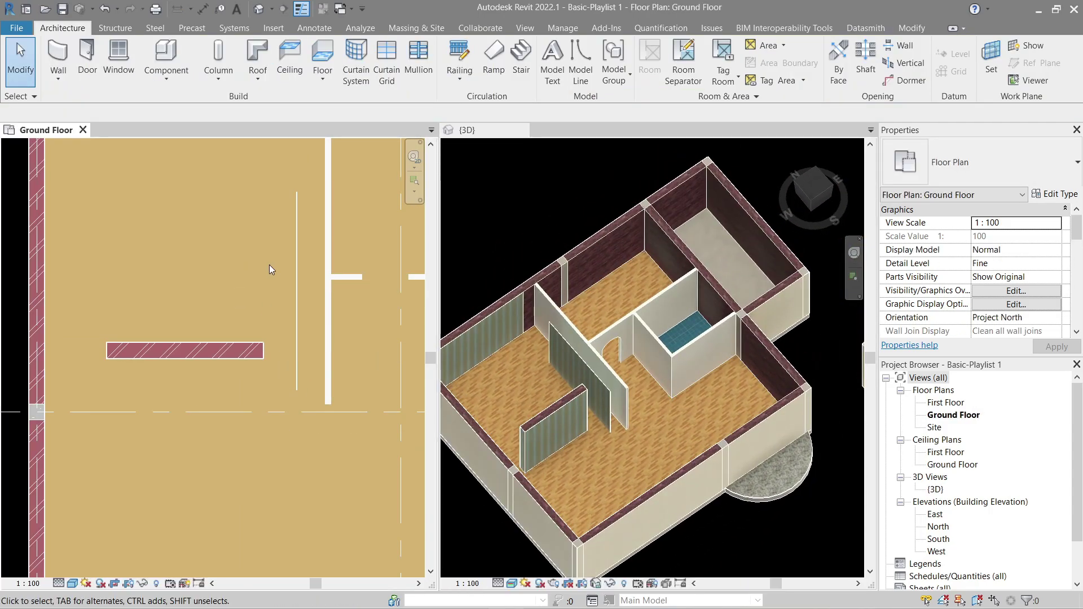
Step: Create a similar Home-ARC-Wall-10mm (interior) wall and draw a short vertical segment beside the southeast exterior brick wall
click(297, 305)
middle_drag(387, 399, 302, 306)
scroll(302, 306, down, 1)
key(c)
key(s)
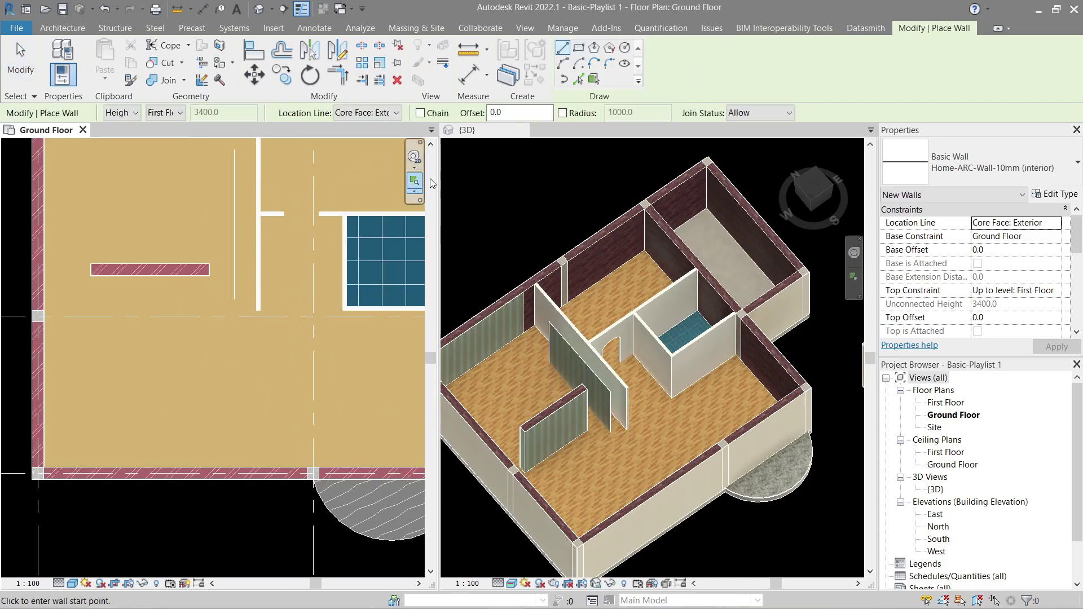
middle_drag(316, 386, 155, 359)
scroll(154, 355, up, 4)
middle_drag(221, 376, 277, 275)
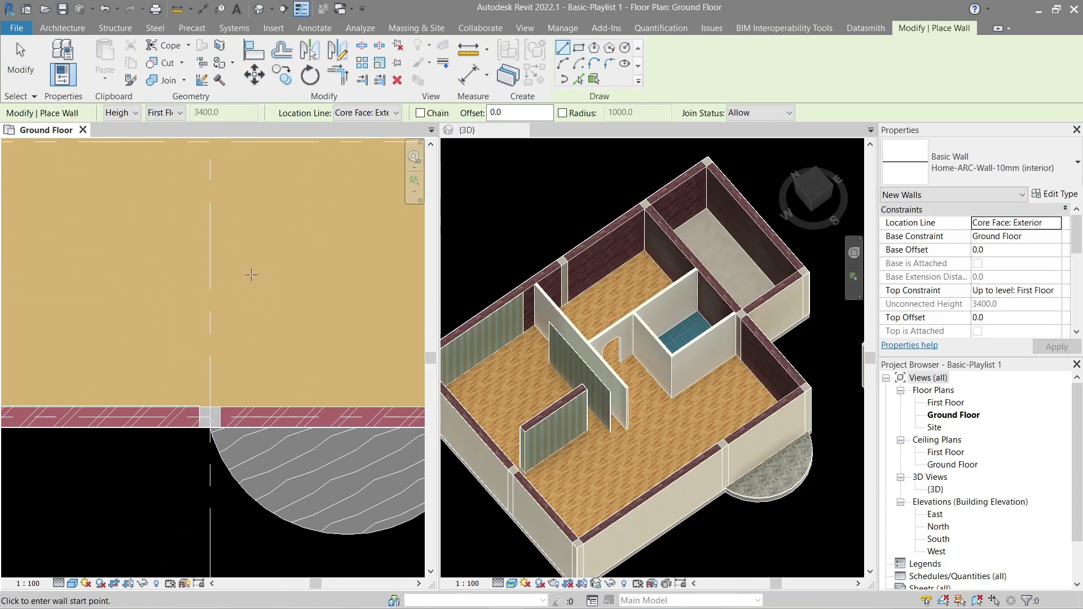
scroll(282, 293, down, 2)
middle_drag(309, 319, 171, 434)
click(254, 346)
click(254, 407)
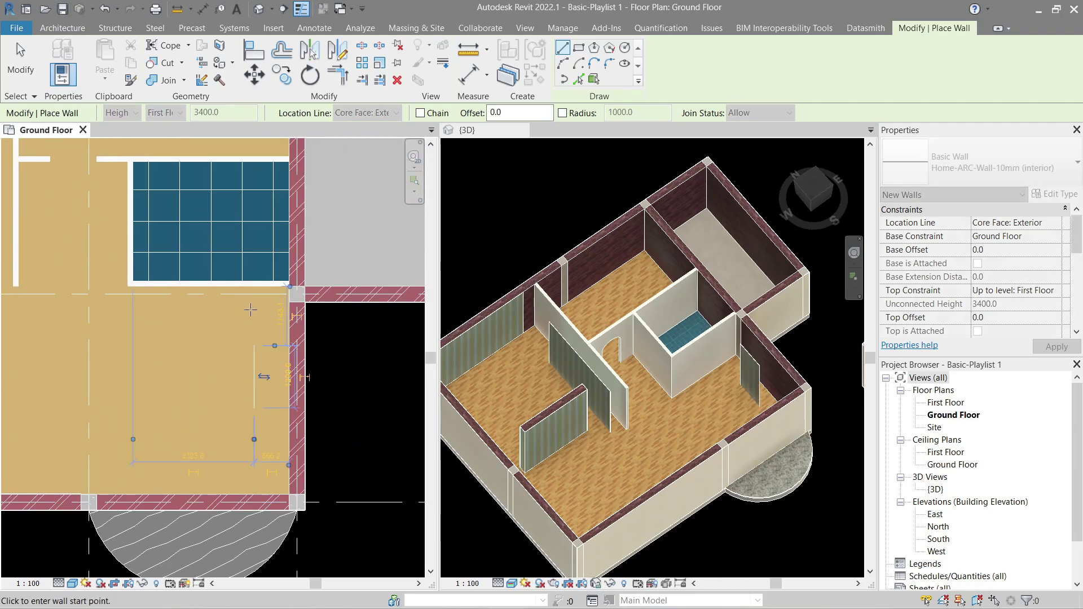
Step: Draw short finish wall segments south of the bathroom, west of the bathroom, and beside the long partition in the corridor
click(251, 309)
click(163, 309)
middle_drag(170, 310, 316, 404)
scroll(235, 294, up, 1)
click(263, 273)
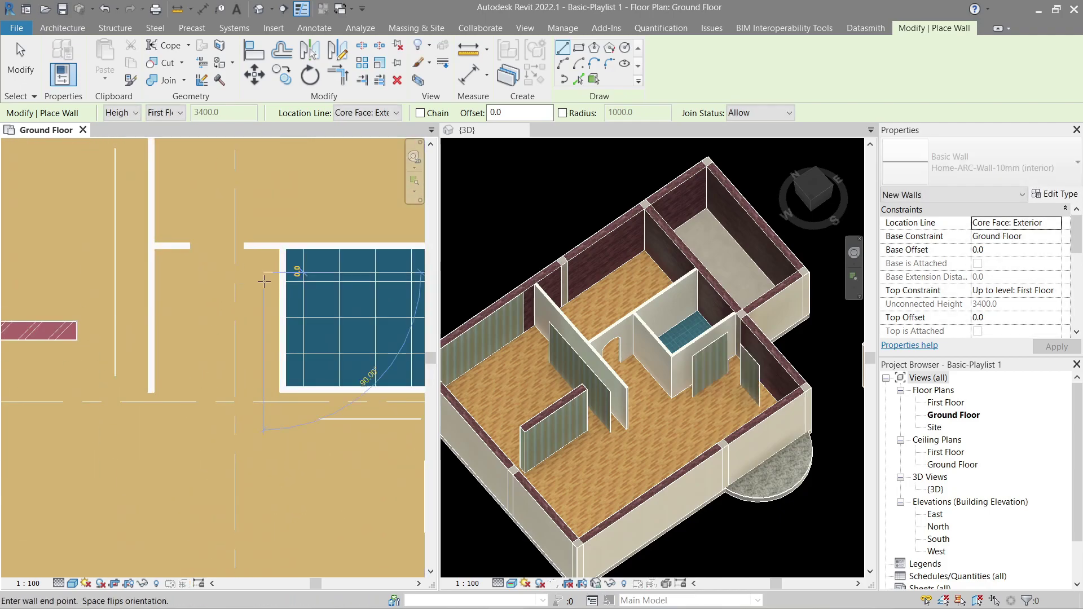
click(262, 339)
click(179, 284)
click(179, 350)
Step: Draw a rectangle of finish walls about 3100 mm long inside the room north of the bathroom
middle_drag(187, 315, 117, 462)
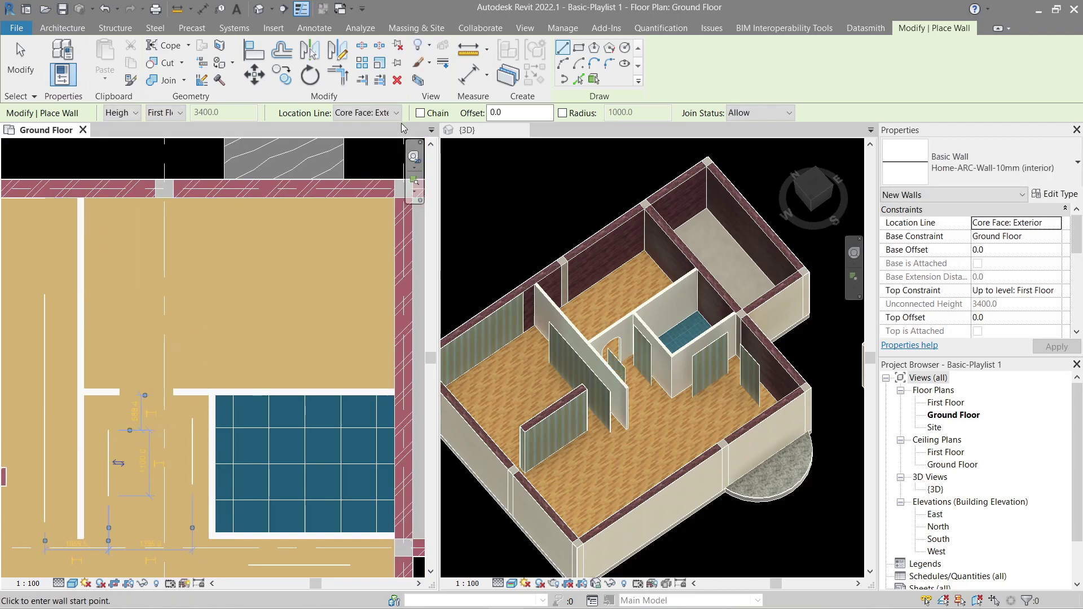
click(578, 47)
click(126, 248)
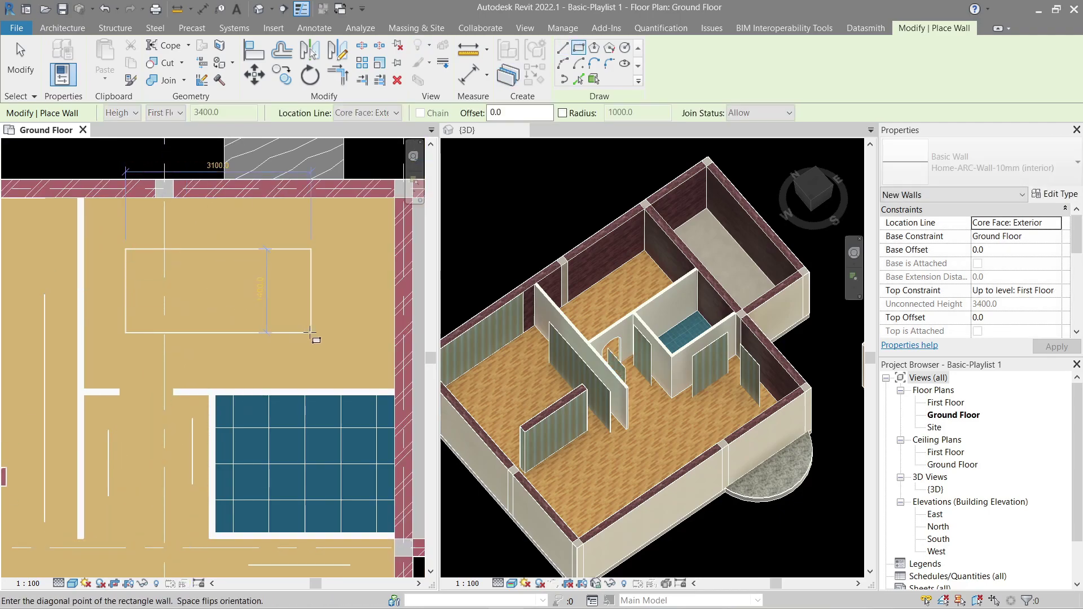
click(311, 332)
middle_drag(139, 356, 229, 332)
Step: Align the long finish wall with the west face of the long partition and trim it to meet the north finish wall
key(a)
key(l)
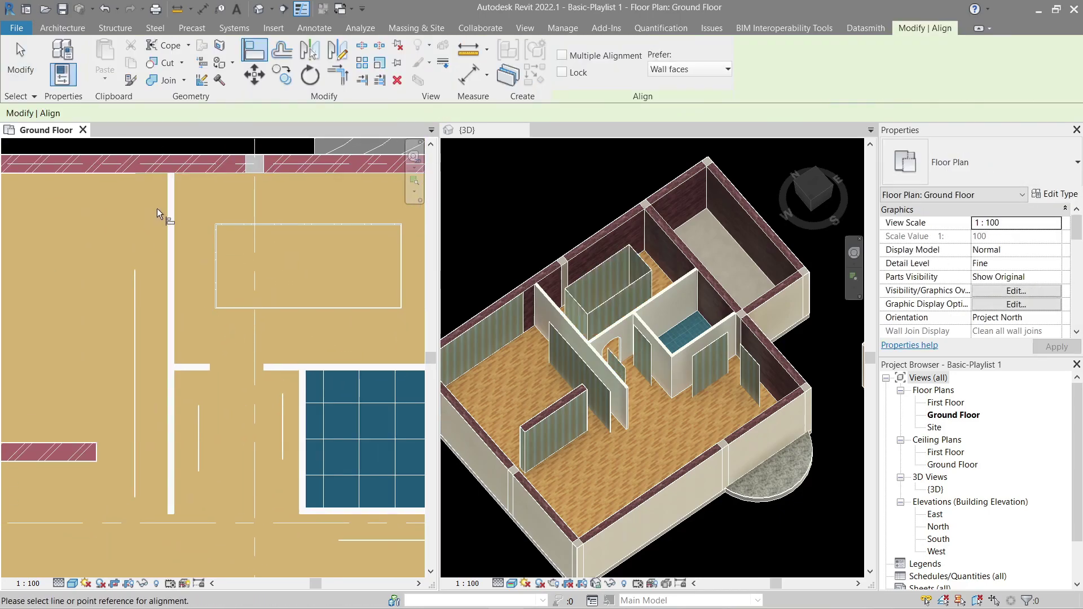
click(137, 292)
scroll(137, 269, up, 3)
click(210, 270)
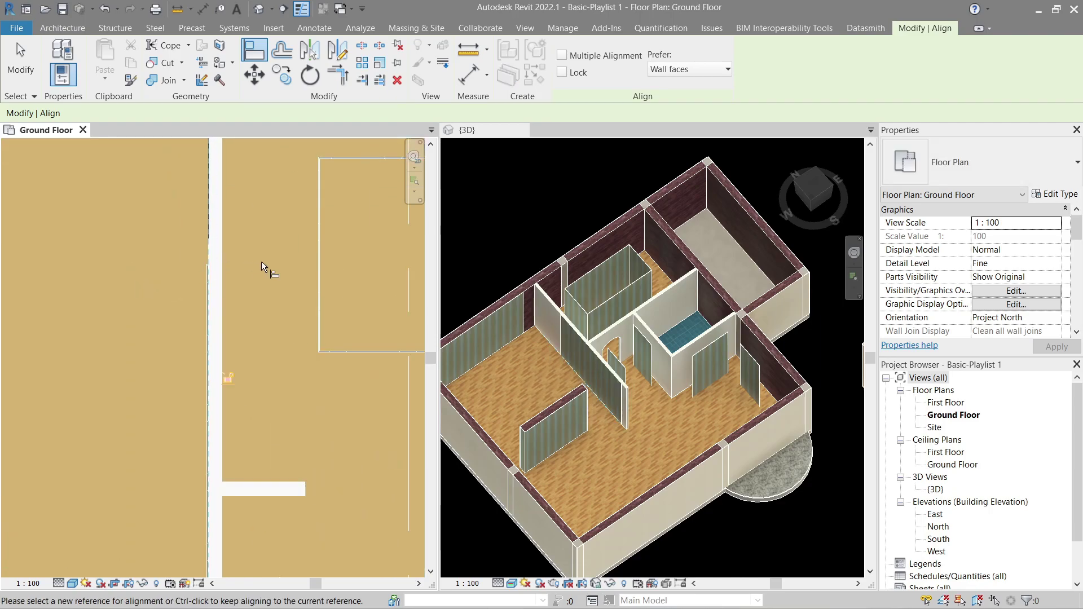
scroll(228, 248, down, 3)
middle_drag(129, 272, 266, 336)
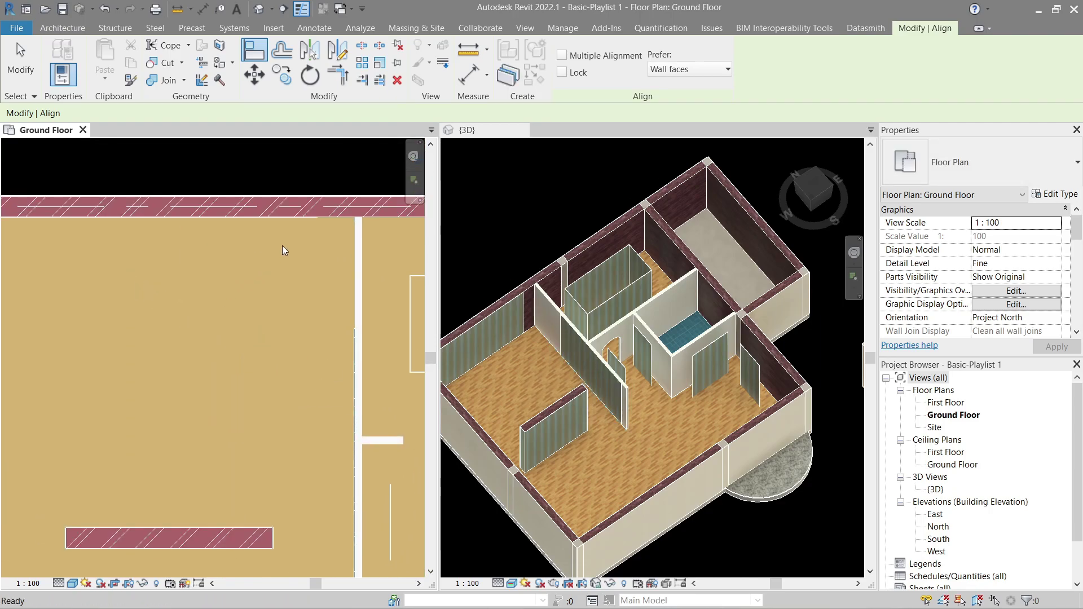
key(Escape)
middle_drag(349, 347, 191, 324)
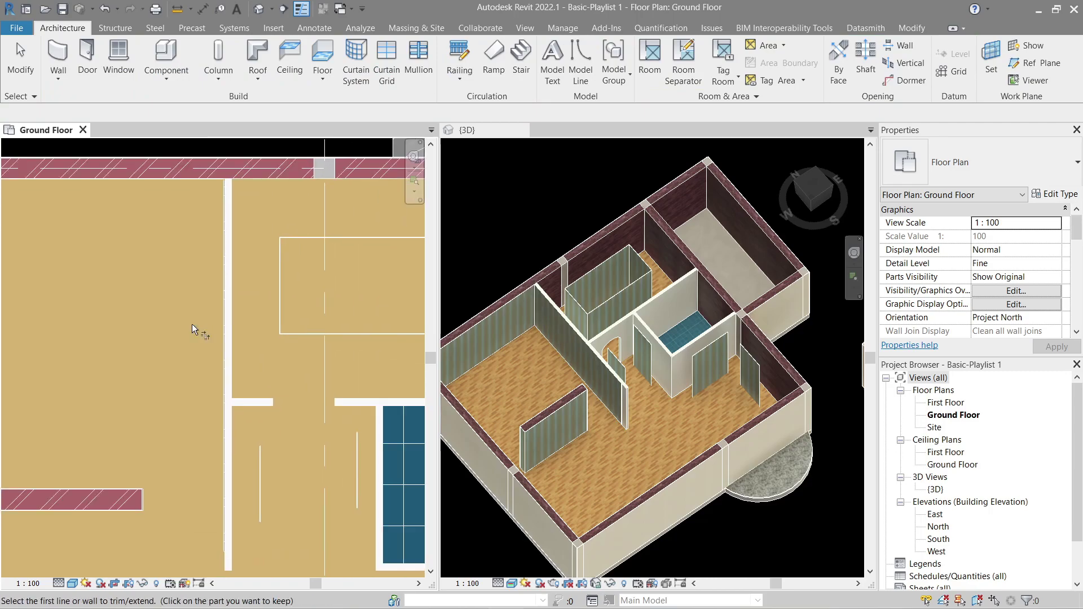
Step: Align the west wall of the finish rectangle with the east side of the long partition
key(a)
key(l)
click(277, 292)
scroll(270, 356, up, 1)
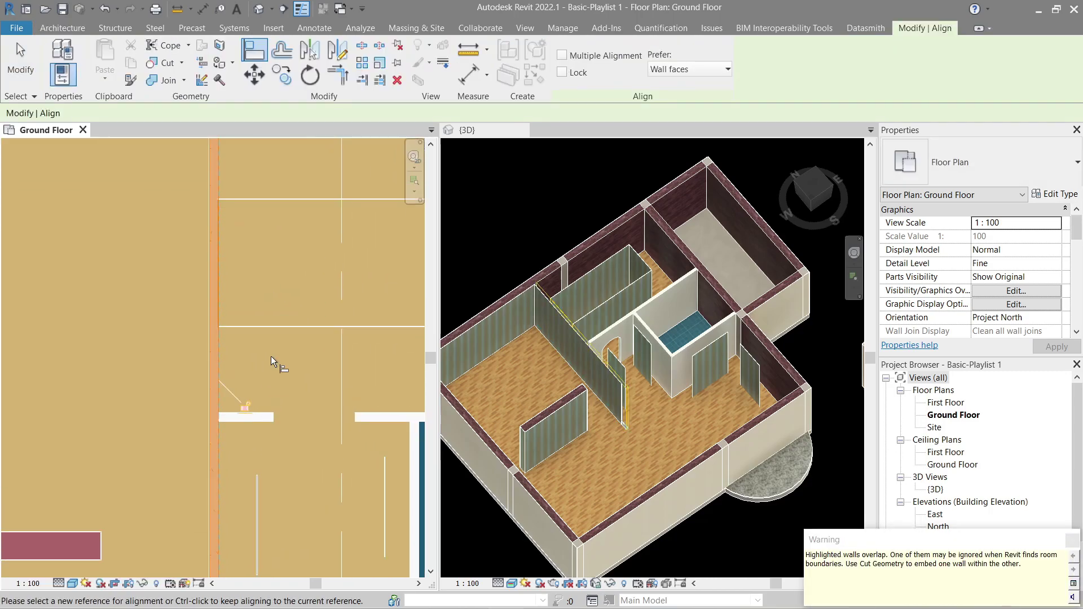
key(Escape)
Step: Align the south wall of the finish rectangle with the north face of the short partition above the corridor
scroll(271, 388, up, 1)
key(a)
key(l)
click(268, 419)
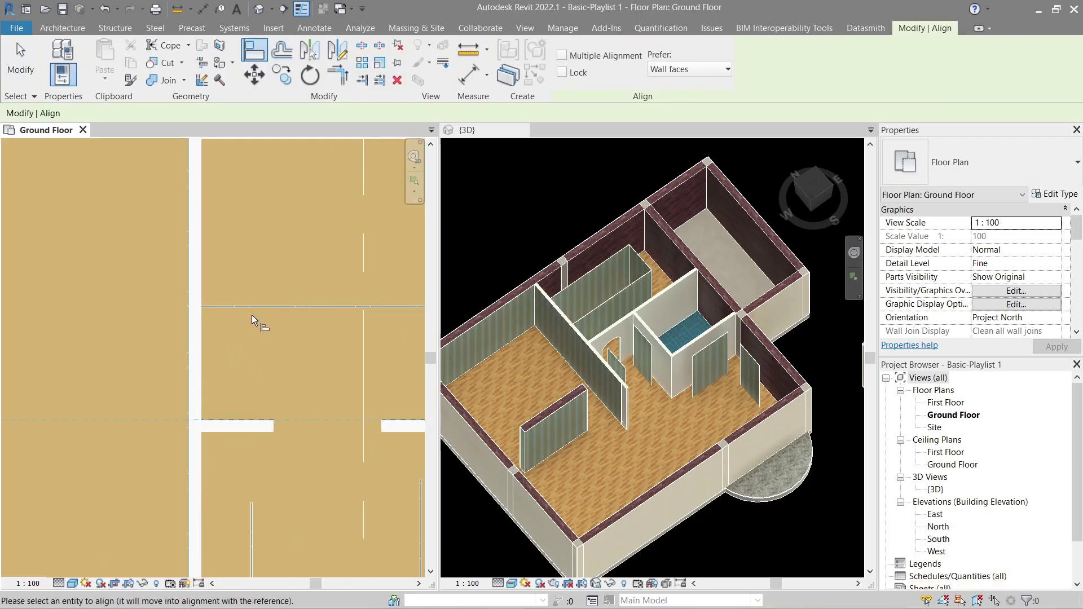
click(252, 313)
scroll(243, 309, up, 1)
key(Escape)
key(Escape)
scroll(171, 308, up, 1)
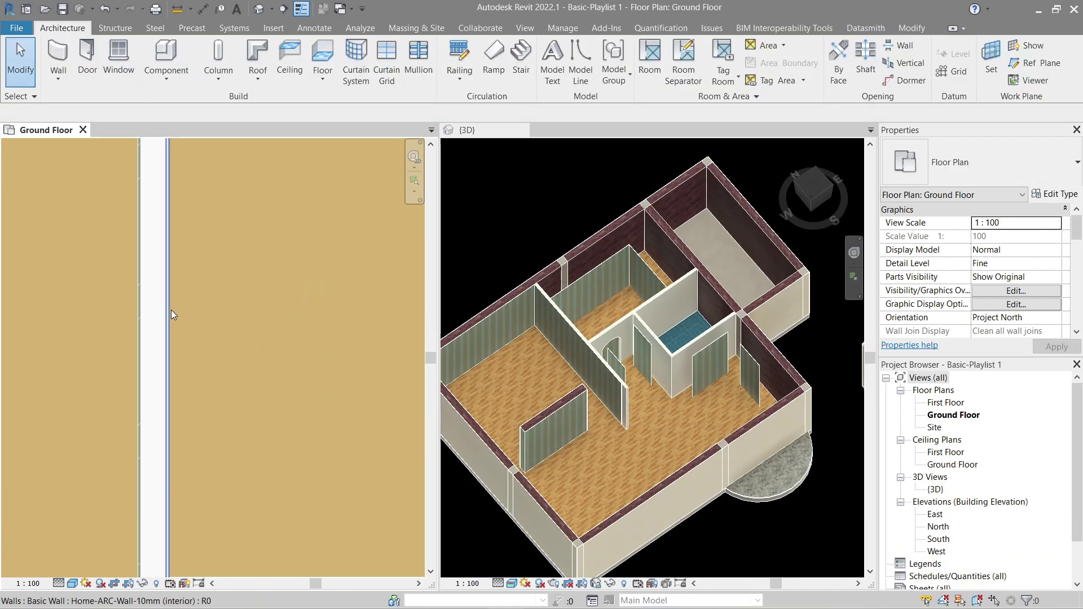
Step: Shift the rectangle's west finish wall clear of the long partition and realign it against the partition's east face
click(171, 310)
key(c)
key(o)
click(176, 304)
key(Escape)
key(Escape)
key(a)
key(l)
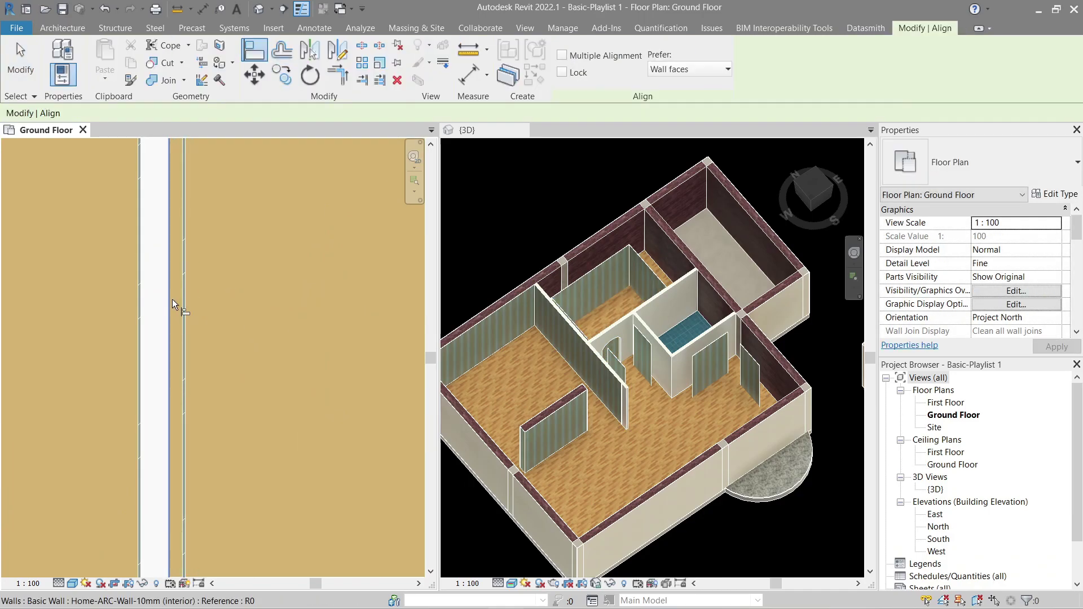
click(172, 299)
Step: Align the rectangle's north finish wall with the inner face of the north brick wall
scroll(222, 314, down, 5)
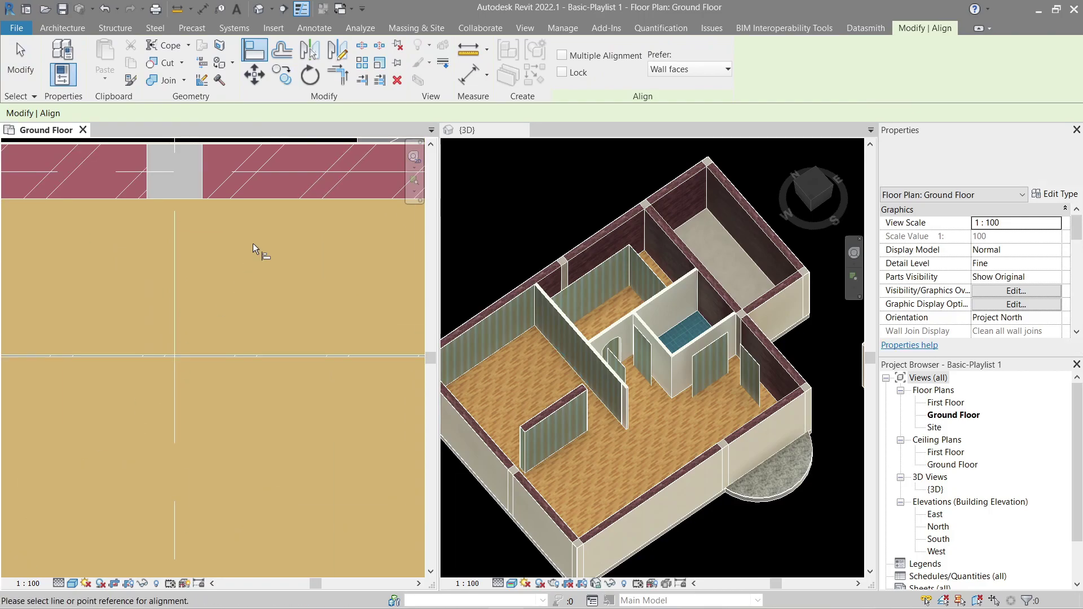
click(261, 357)
scroll(294, 365, down, 1)
middle_drag(295, 365, 118, 324)
scroll(273, 326, down, 1)
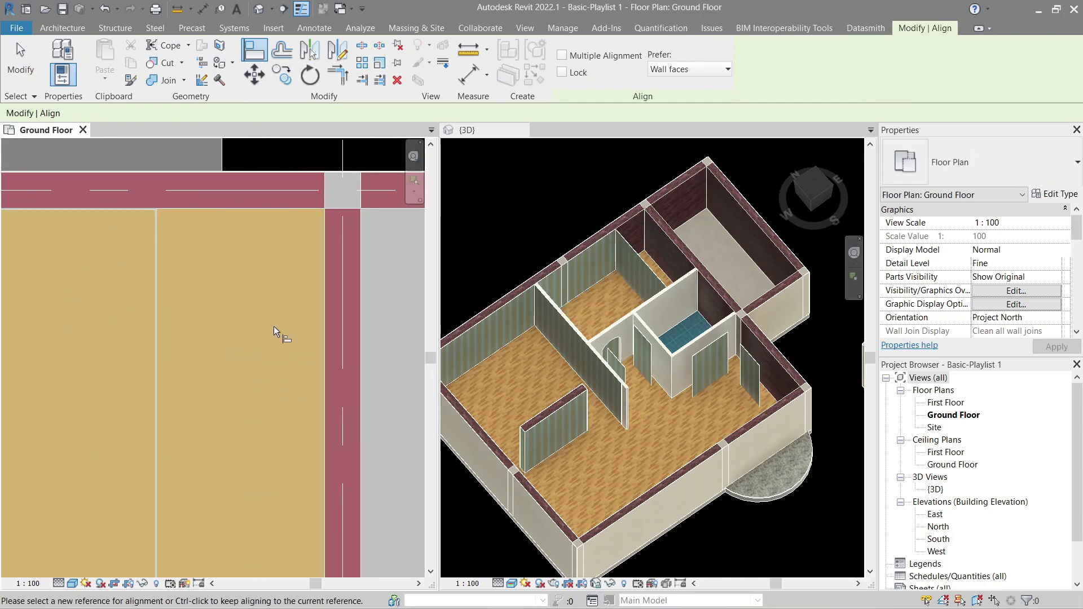
Step: Align the rectangle's east finish wall with the inner face of the room's east brick wall
key(Escape)
click(326, 299)
click(161, 316)
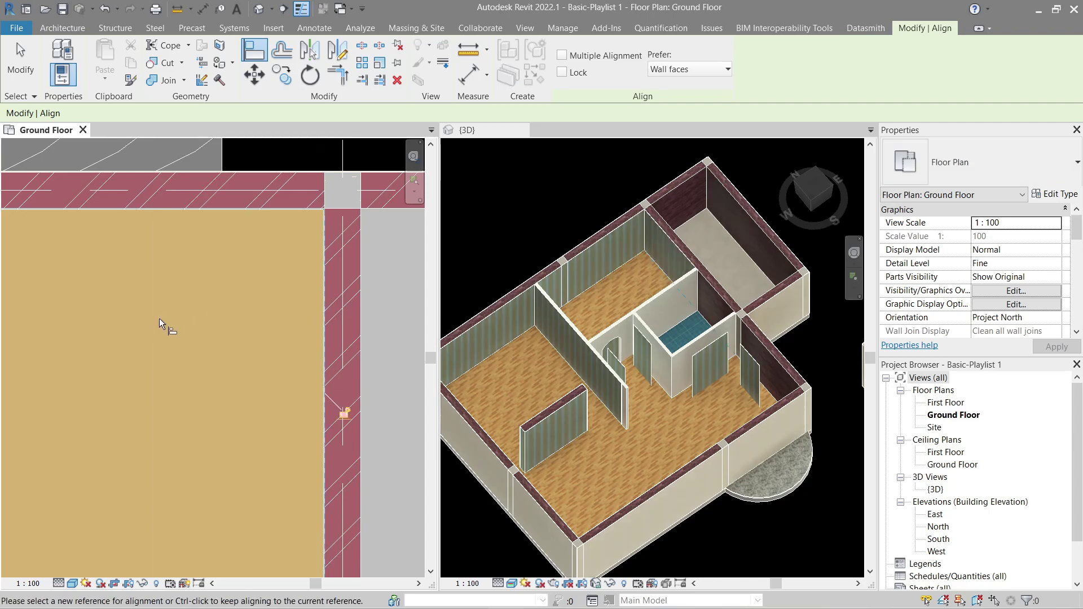
Step: Align the loose 10 mm finish wall in the hallway with the hallway-side face of the long partition
scroll(159, 319, down, 1)
middle_drag(190, 405, 378, 335)
scroll(133, 445, up, 1)
scroll(150, 450, up, 3)
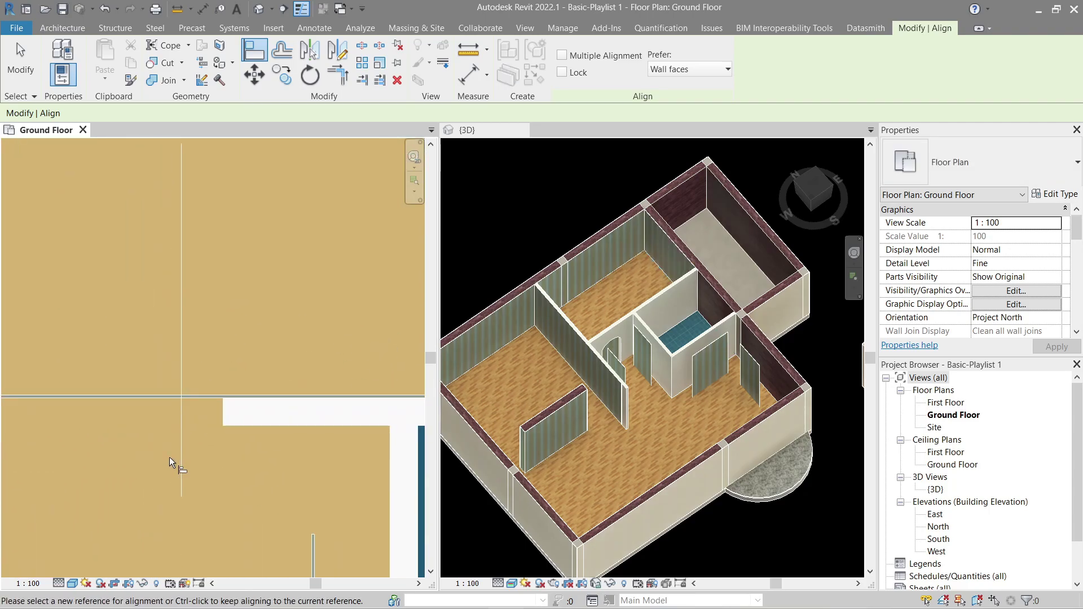
scroll(169, 457, down, 3)
middle_drag(172, 454, 245, 351)
scroll(246, 354, down, 2)
middle_drag(218, 415, 234, 362)
scroll(192, 398, up, 2)
key(Escape)
key(Escape)
key(a)
key(l)
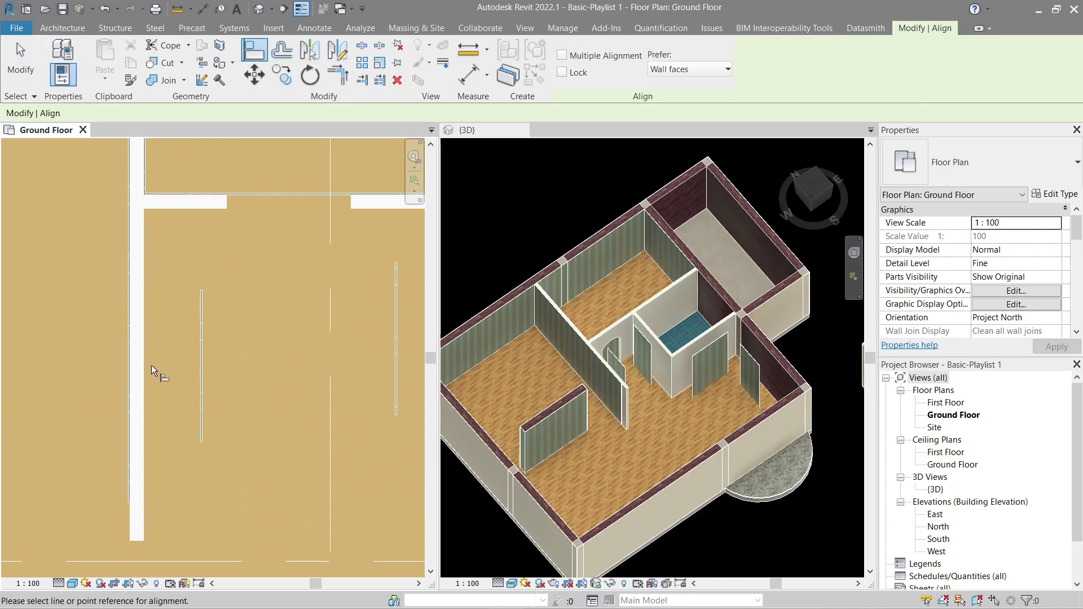
click(148, 364)
click(195, 357)
middle_drag(135, 348, 105, 352)
key(Escape)
key(Escape)
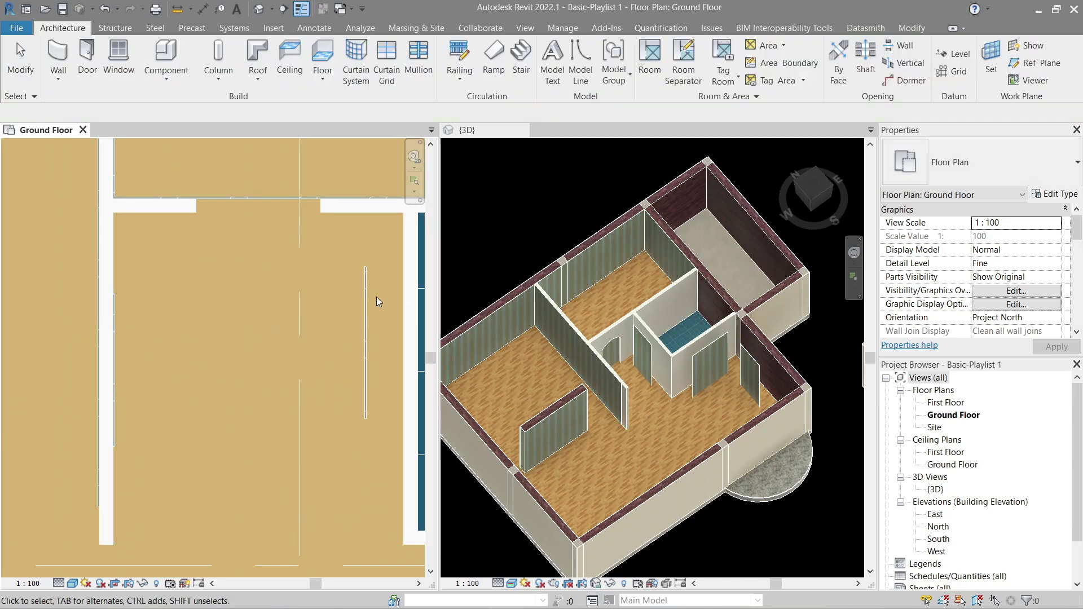
Step: Align the hallway's other loose finish wall with the hallway-side face of the blue-tiled bathroom's partition
key(a)
key(l)
click(398, 292)
click(371, 300)
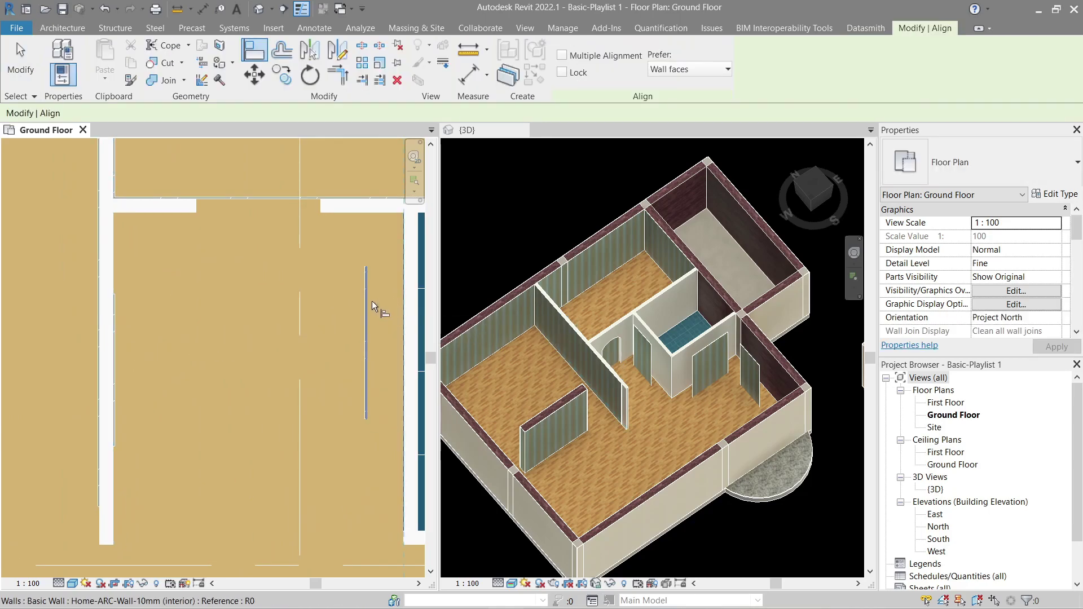
Step: Align the loose horizontal finish wall with the outer face of the partition below the blue-tiled bathroom
scroll(371, 303, down, 2)
middle_drag(371, 306, 160, 427)
scroll(192, 448, up, 2)
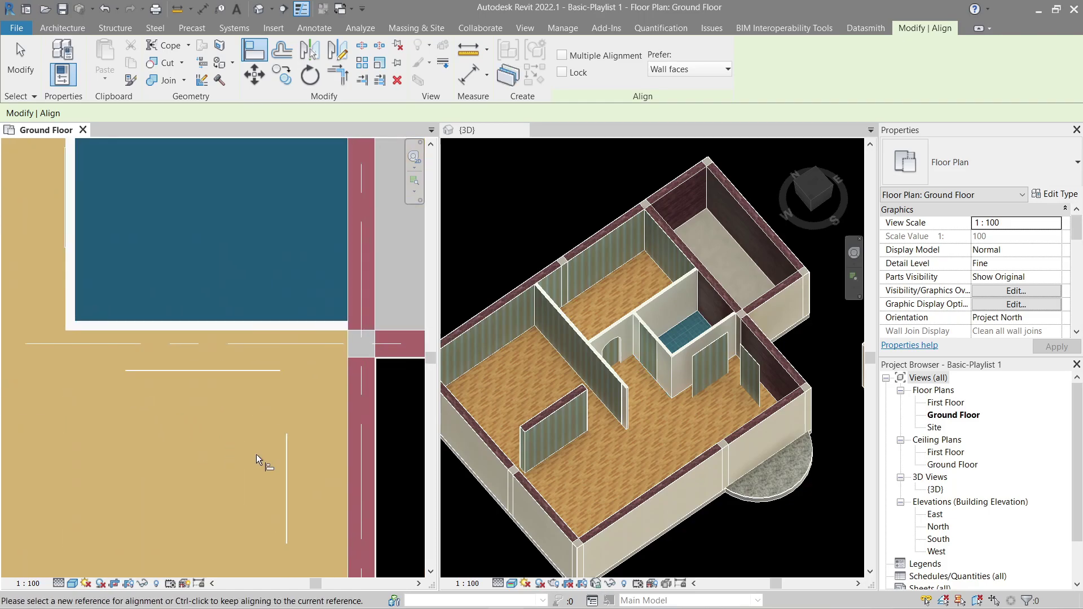
click(252, 332)
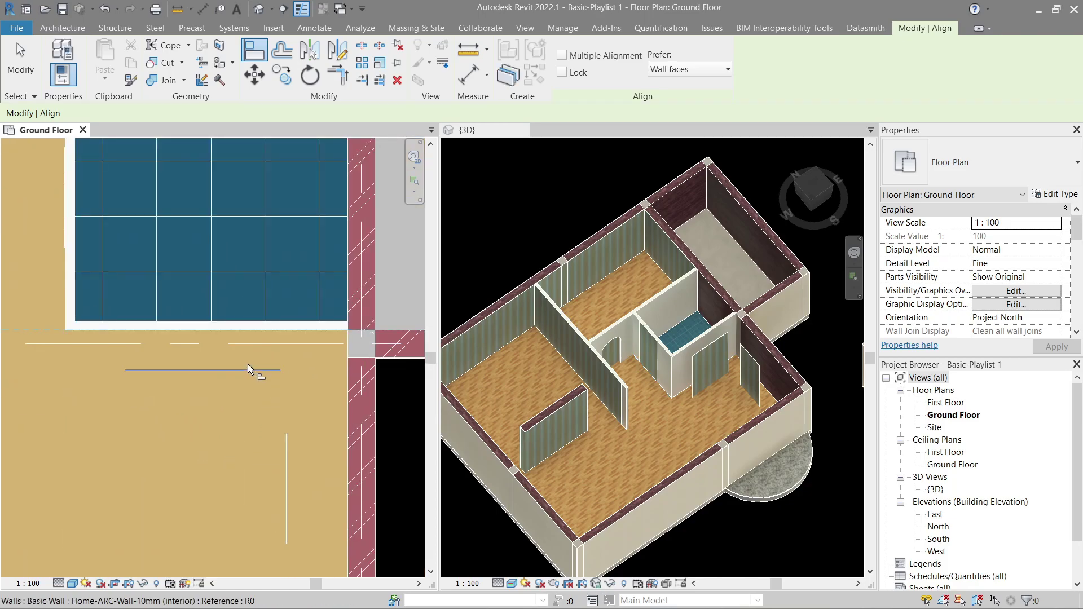
scroll(262, 385, up, 3)
click(290, 342)
Step: Align the loose vertical finish wall with the inner face of the exterior brick wall below the bathroom
middle_drag(333, 443, 133, 299)
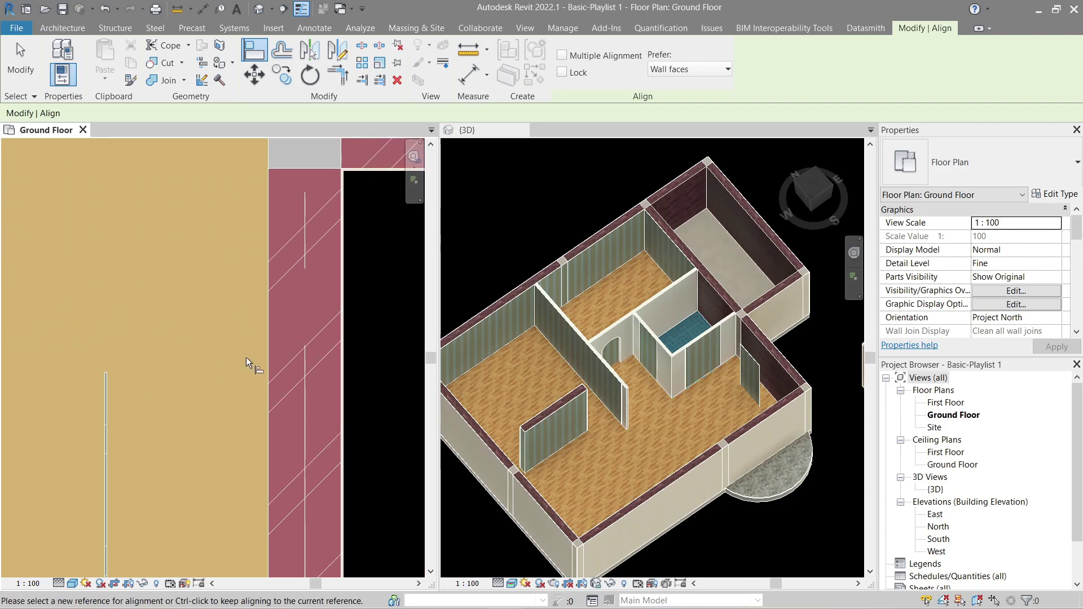
click(265, 361)
scroll(115, 398, up, 2)
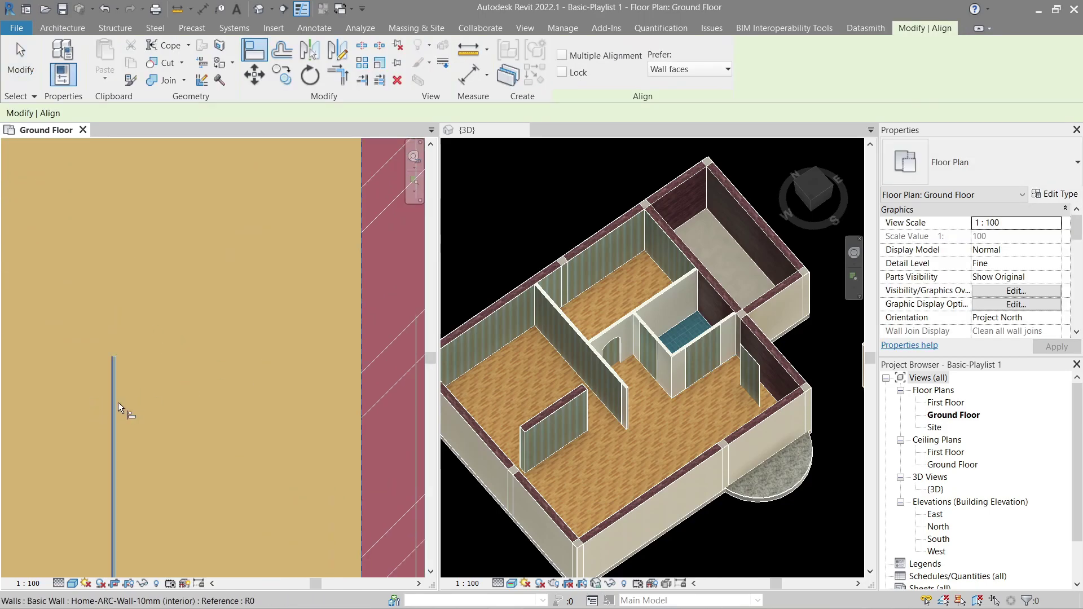
click(122, 370)
scroll(146, 375, down, 3)
key(Escape)
Step: Trim the finish walls below the bathroom and along the exterior brick wall into a corner
scroll(177, 331, up, 1)
middle_drag(177, 331, 269, 316)
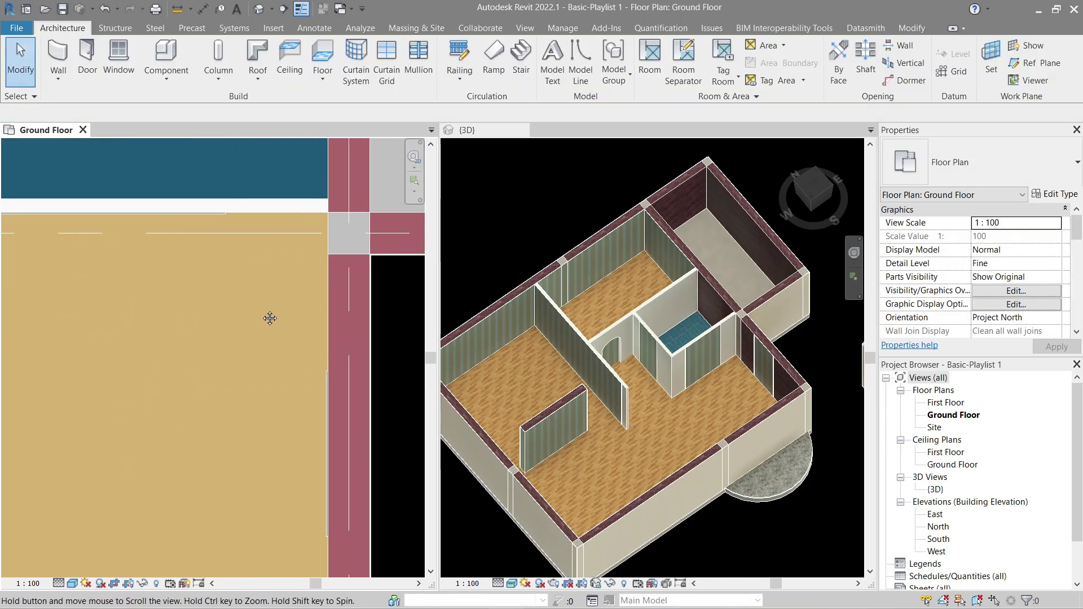
key(t)
key(r)
click(205, 216)
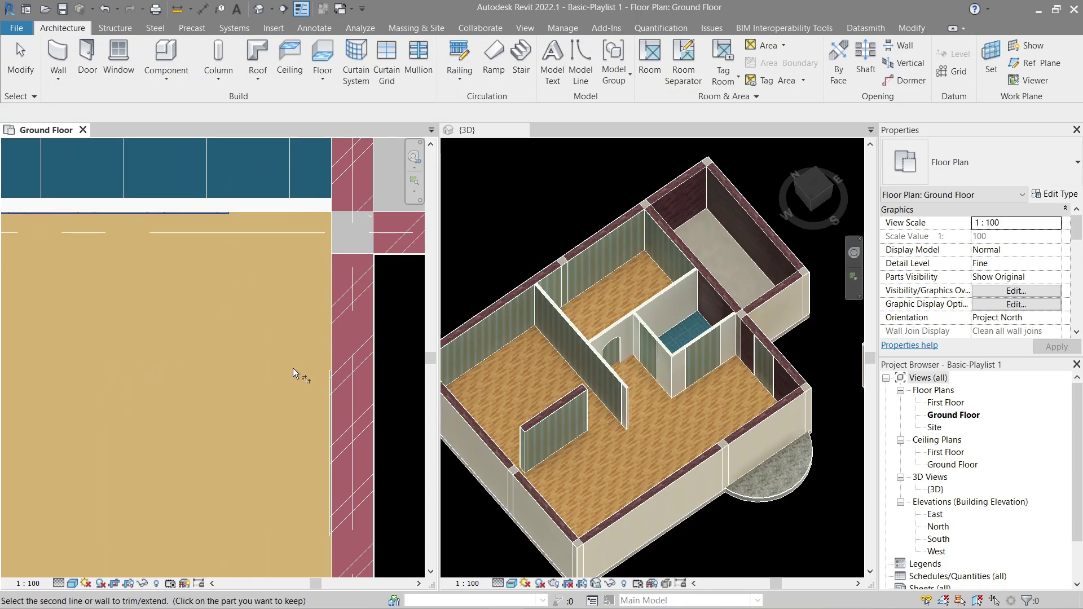
click(323, 380)
Step: Trim the finish walls into a corner where the exterior brick walls meet beside the round terrace
scroll(283, 341, down, 1)
middle_drag(228, 484, 308, 239)
key(Escape)
scroll(169, 362, down, 1)
middle_drag(79, 320, 23, 455)
click(194, 424)
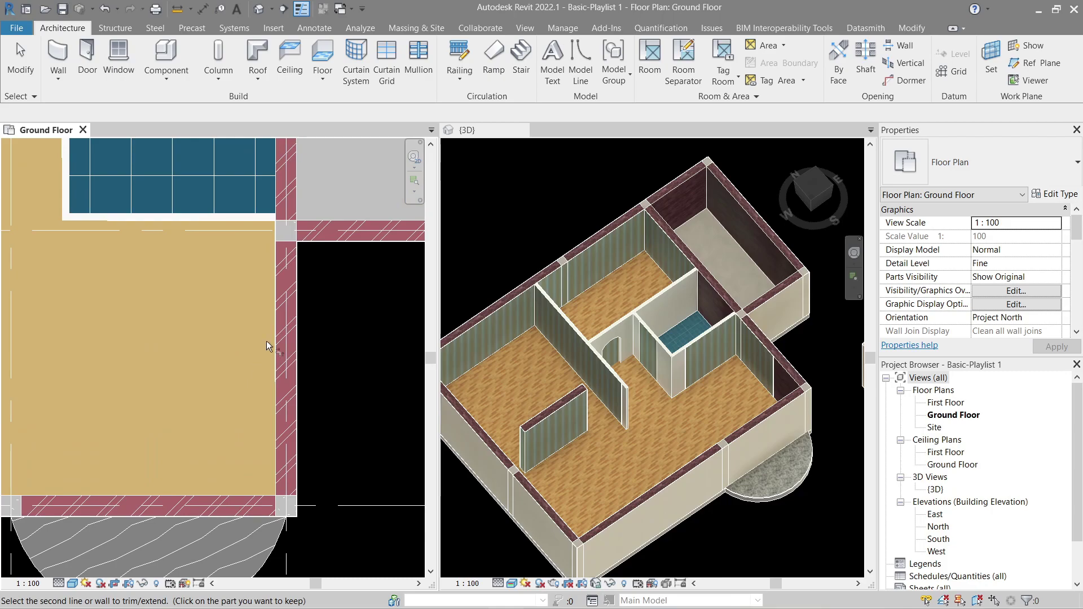
click(272, 340)
key(Escape)
Step: Draw a short Home-ARC-Wall-10mm (interior) wall across the free end of the long partition
scroll(89, 350, down, 1)
middle_drag(89, 350, 315, 398)
scroll(203, 276, up, 3)
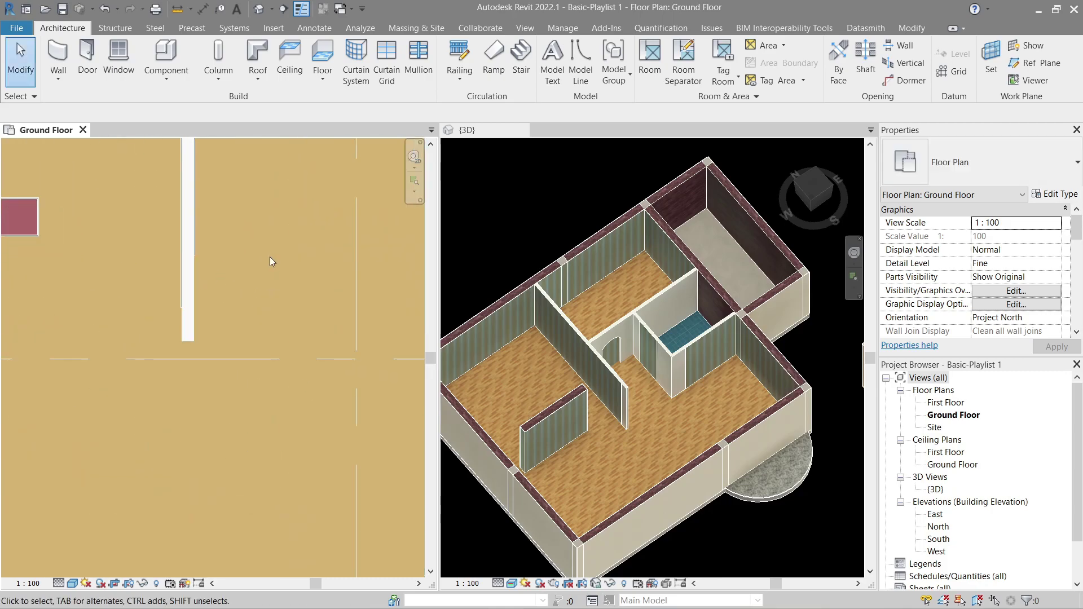
scroll(270, 256, up, 1)
key(w)
key(a)
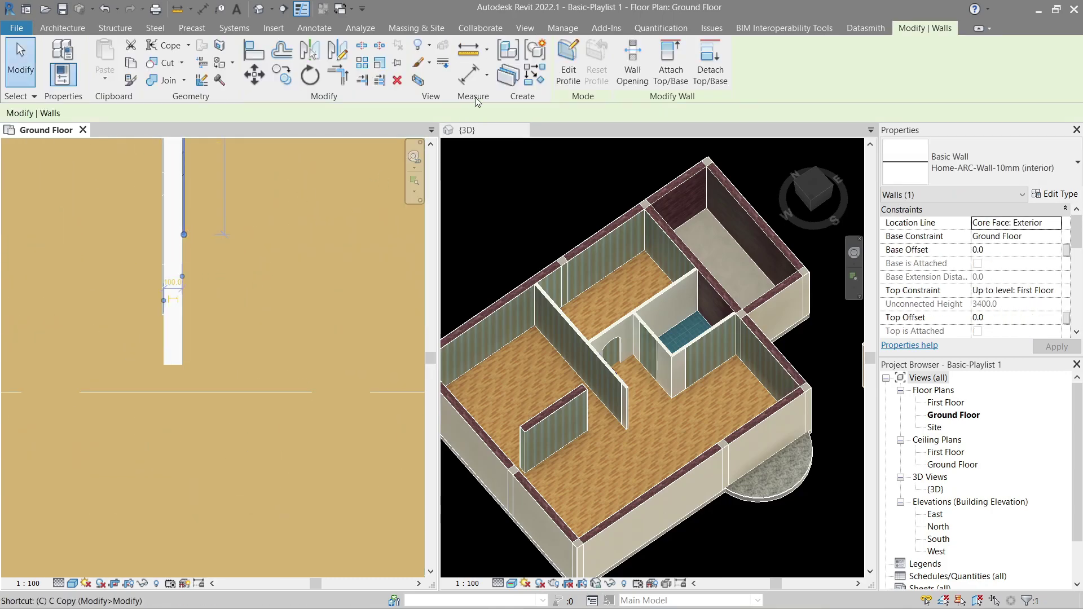
click(564, 53)
click(147, 365)
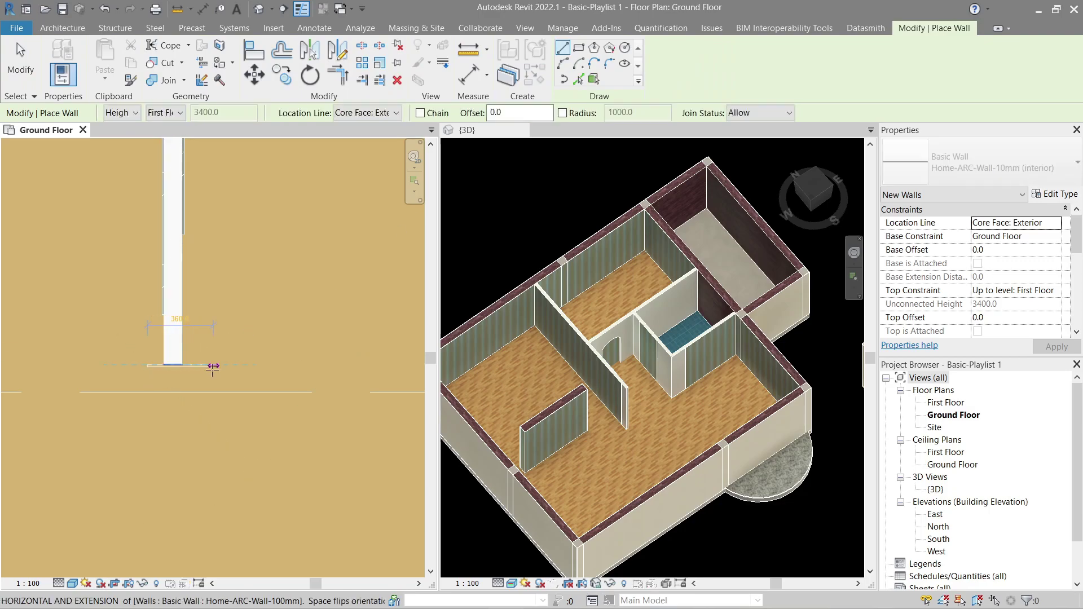
click(213, 366)
scroll(139, 364, up, 3)
scroll(214, 329, up, 3)
scroll(212, 388, down, 2)
key(Escape)
key(Escape)
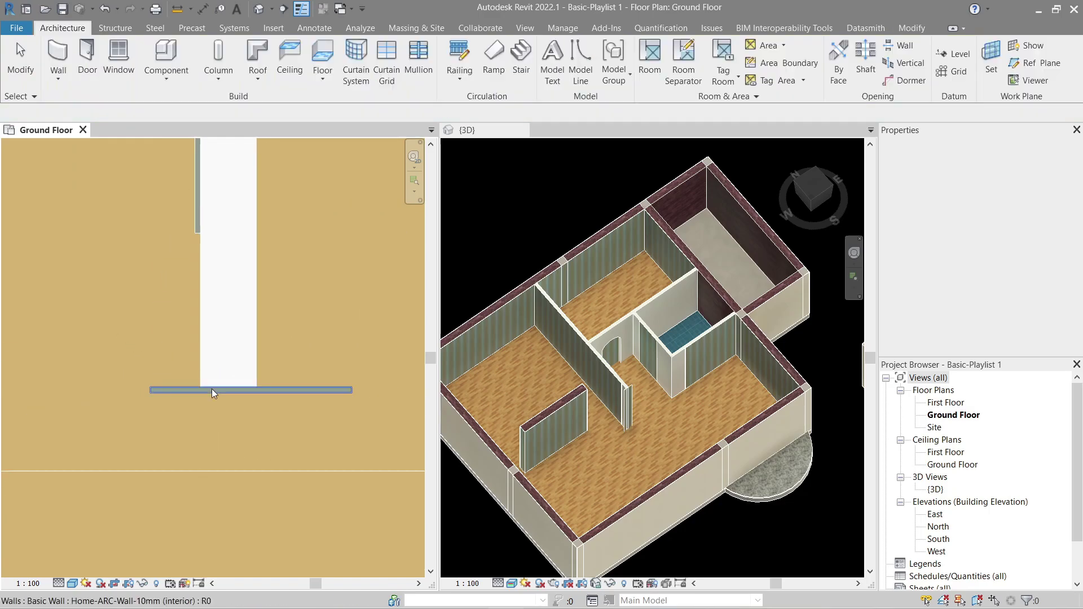
Step: Trim the short end wall to the finish walls on both sides of the long partition
click(222, 390)
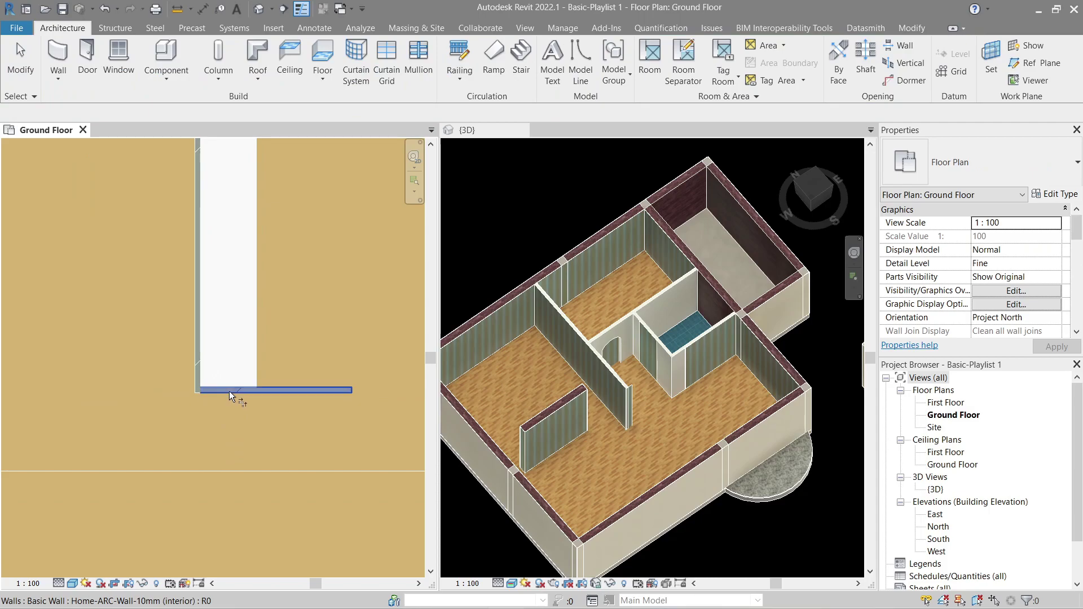
click(229, 391)
scroll(229, 391, down, 1)
middle_drag(279, 164, 154, 319)
click(123, 270)
key(Escape)
scroll(215, 316, down, 4)
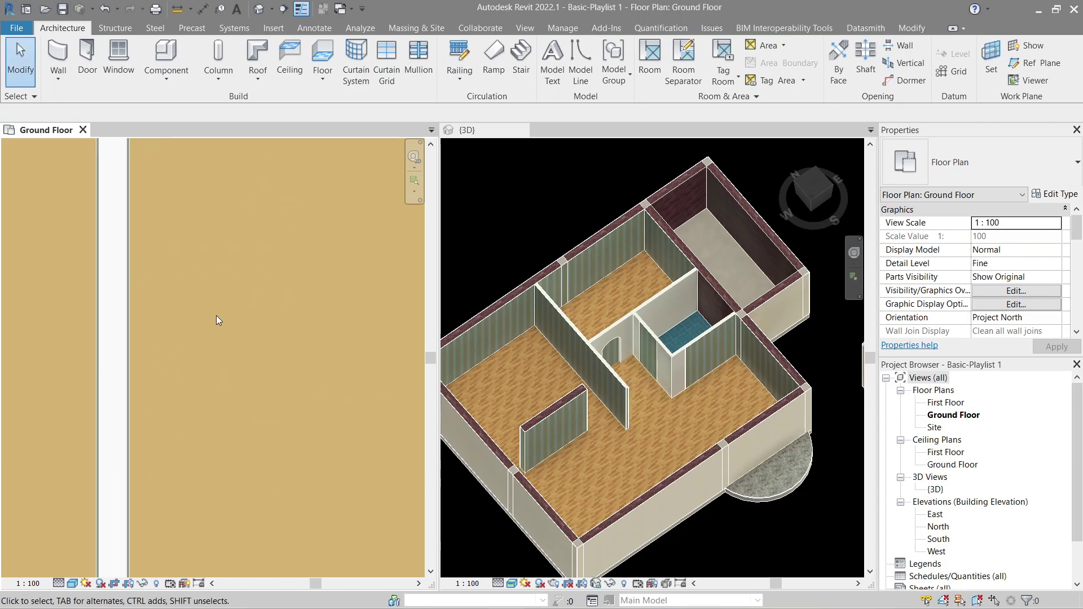
middle_drag(252, 332, 125, 432)
scroll(156, 387, down, 5)
scroll(214, 376, down, 1)
click(625, 321)
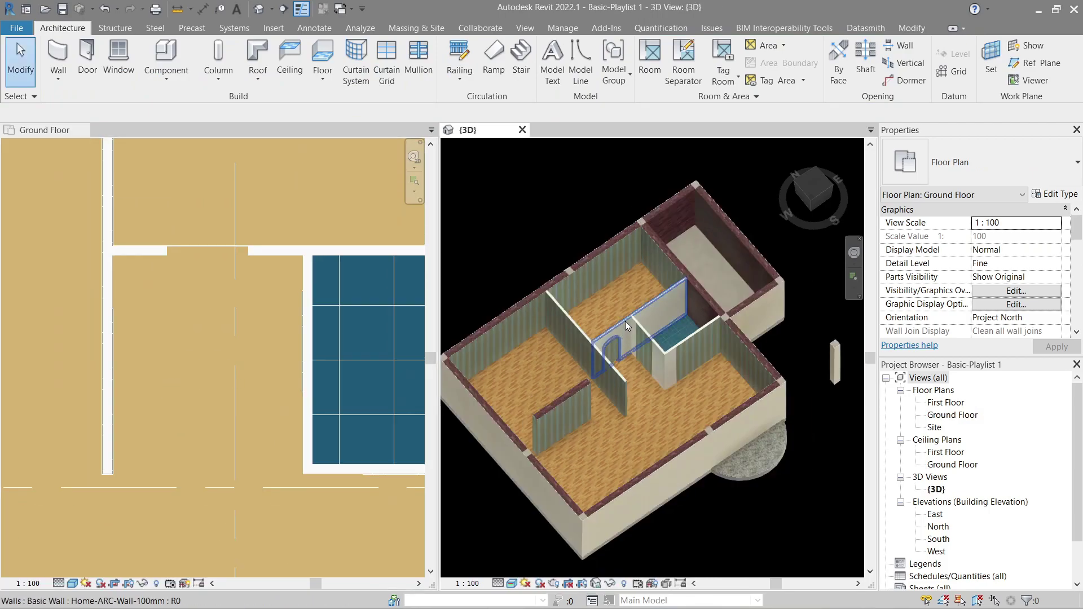
scroll(641, 391, up, 2)
shift+middle_drag(641, 391, 699, 345)
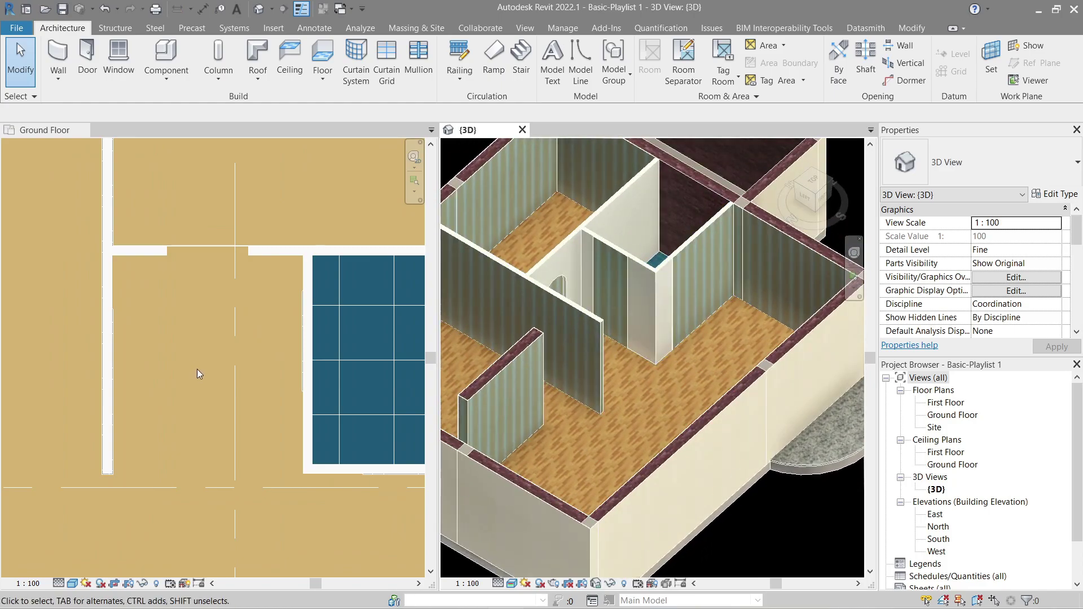
scroll(197, 369, up, 1)
click(335, 310)
double_click(337, 308)
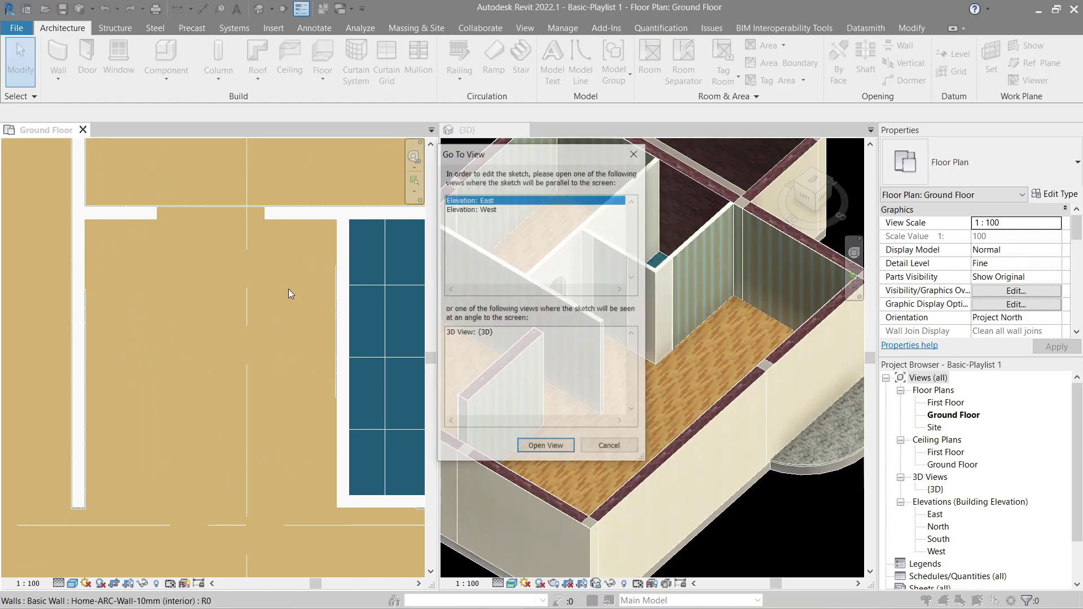
key(Escape)
Step: Create a similar Home-ARC-Wall-10mm (interior) wall in the hallway, drawn horizontally in front of the archway
click(333, 313)
key(c)
key(s)
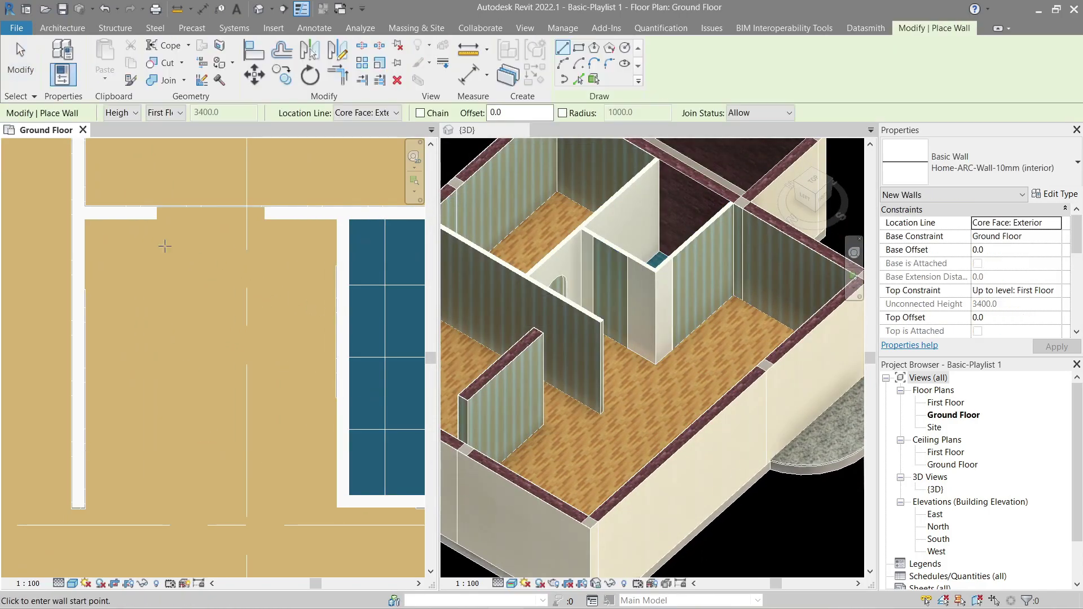
click(165, 246)
click(272, 247)
key(Escape)
Step: Align the new finish wall with the hallway-side face of the archway partition
key(a)
key(l)
click(136, 222)
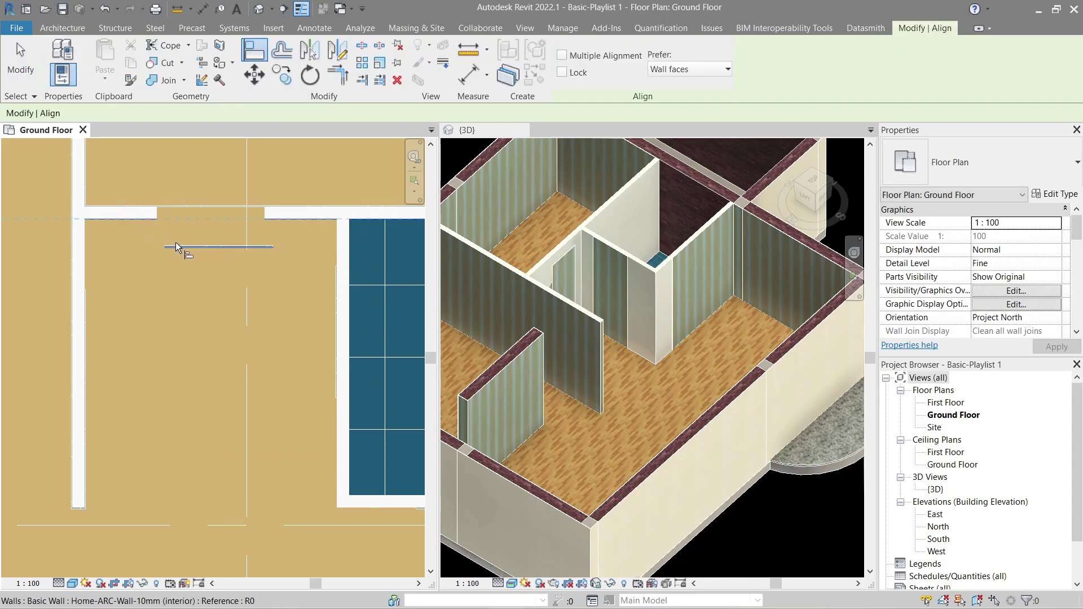
click(177, 239)
key(Escape)
key(Escape)
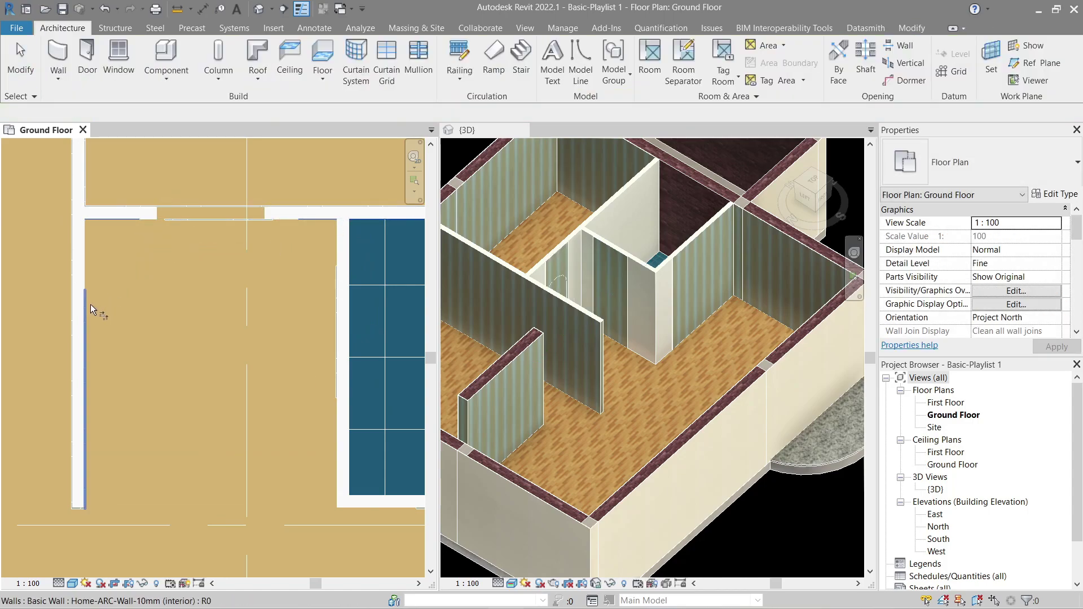
Step: Trim the archway finish wall into corners with the finish walls on both sides of the hallway
key(t)
key(r)
click(197, 228)
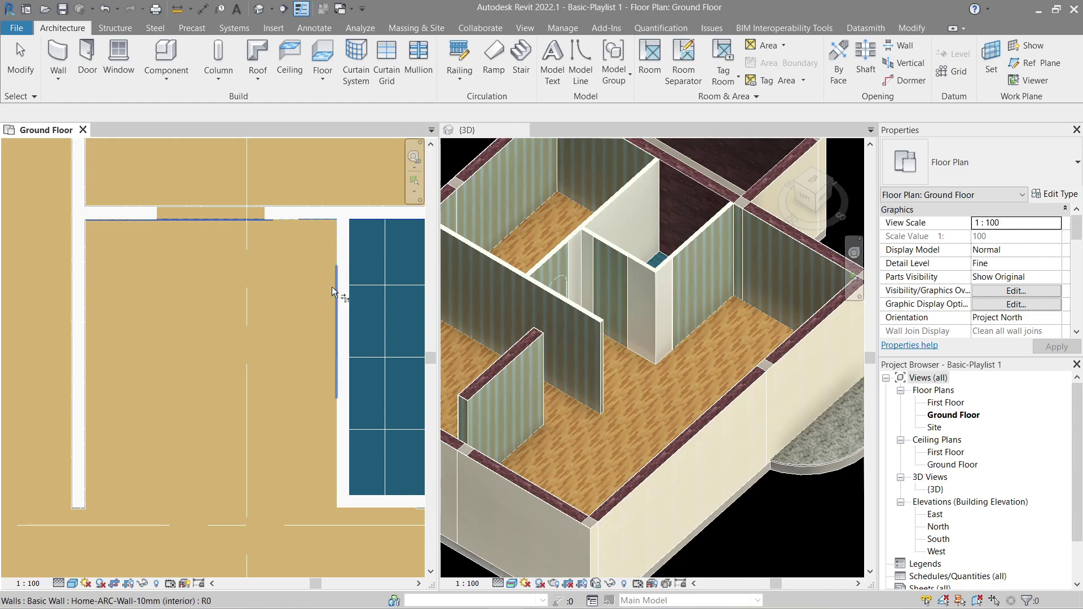
click(332, 383)
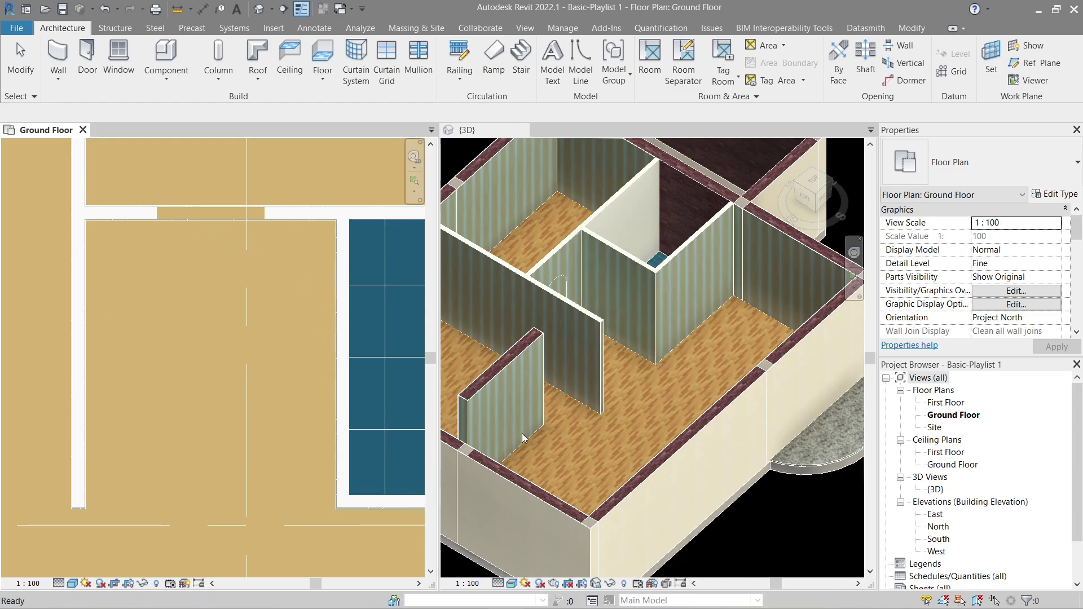
key(Escape)
Step: Open the profile sketch of the hallway finish wall covering the archway in the 3D view
scroll(580, 324, down, 1)
shift+middle_drag(580, 323, 509, 344)
middle_drag(747, 345, 619, 348)
scroll(501, 387, up, 2)
scroll(500, 385, up, 2)
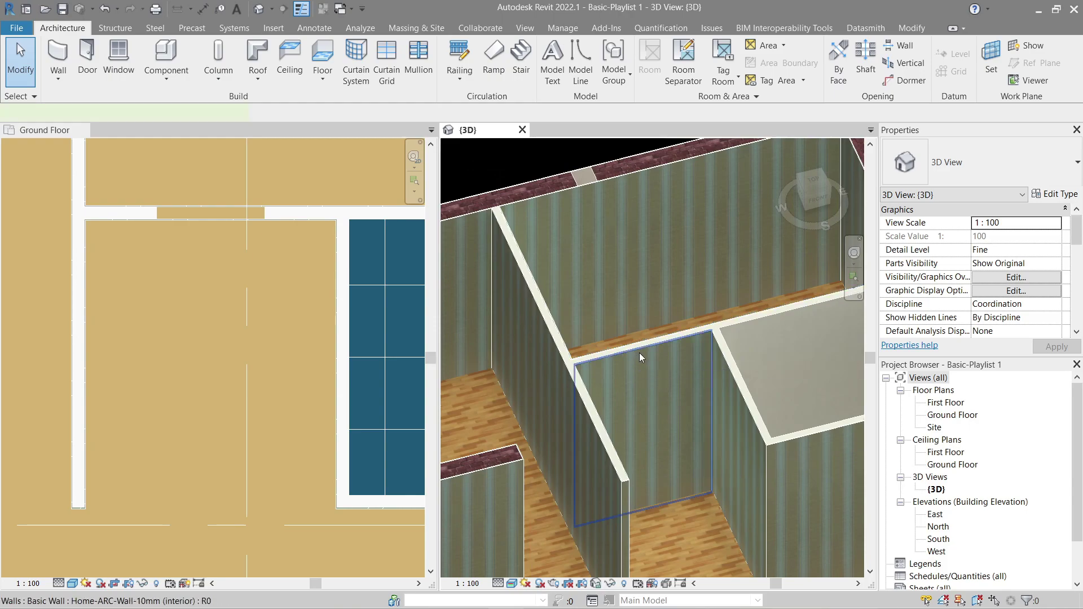
click(639, 353)
click(568, 75)
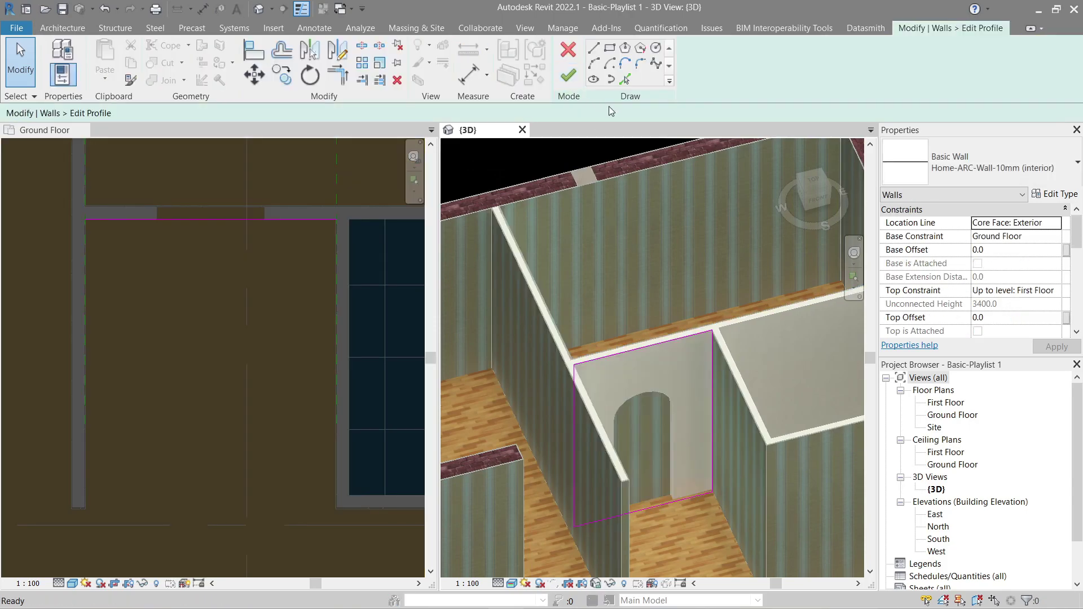
Step: Pick the archway's two vertical edges and its curved head as sketch lines in the finish wall's profile
click(625, 79)
scroll(696, 445, up, 5)
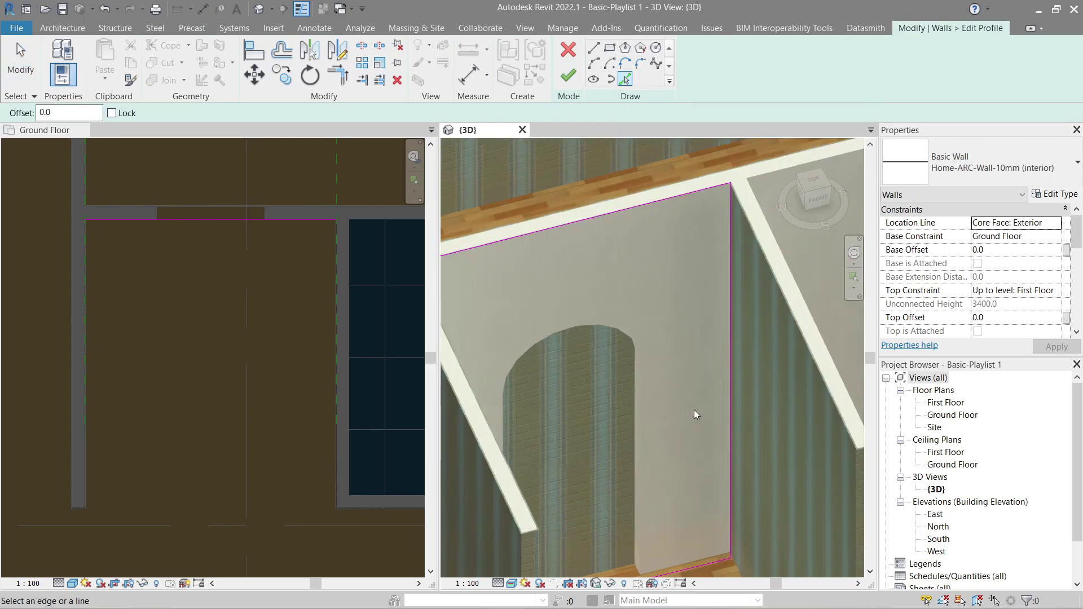
click(684, 367)
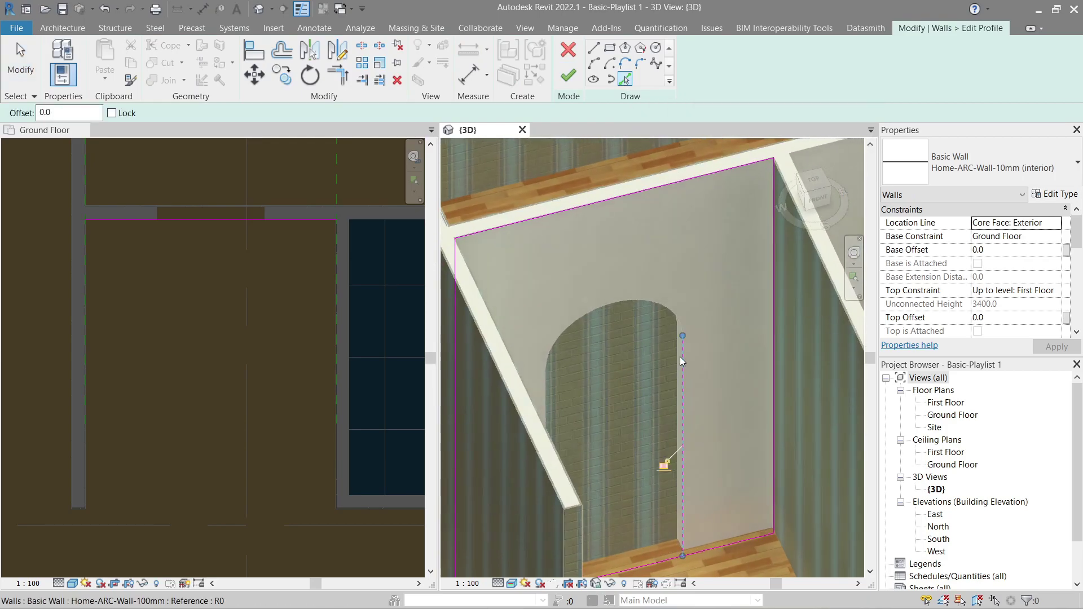
click(644, 306)
click(549, 401)
middle_drag(565, 453, 620, 349)
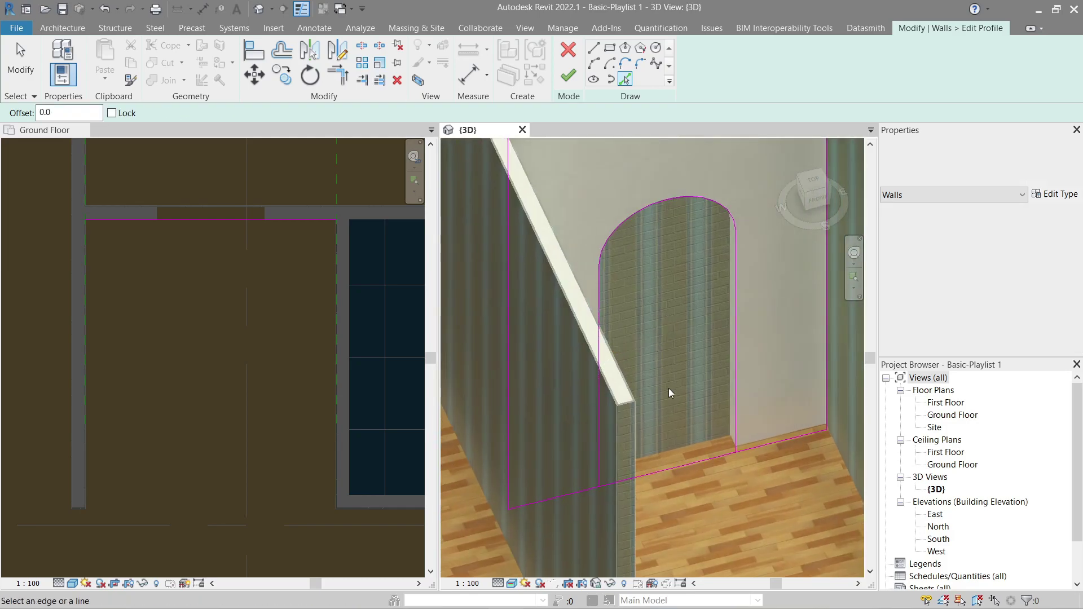
key(Escape)
Step: Trim the profile's base line at the archway, unjoin the conflicting elements, close the arched outline and finish the profile edit
middle_drag(679, 464, 685, 438)
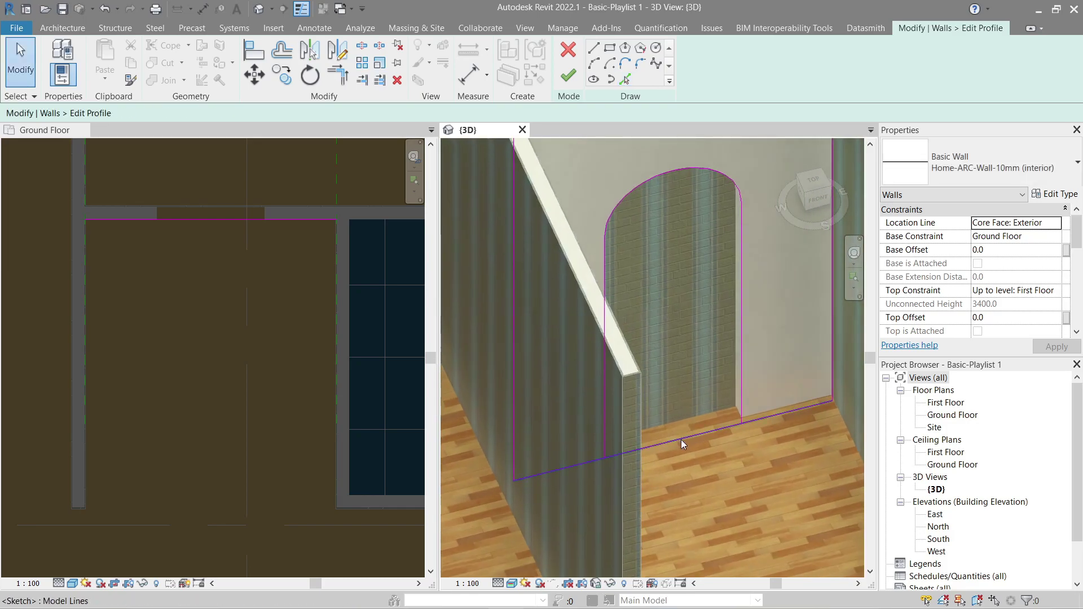
key(t)
key(r)
click(585, 461)
click(600, 450)
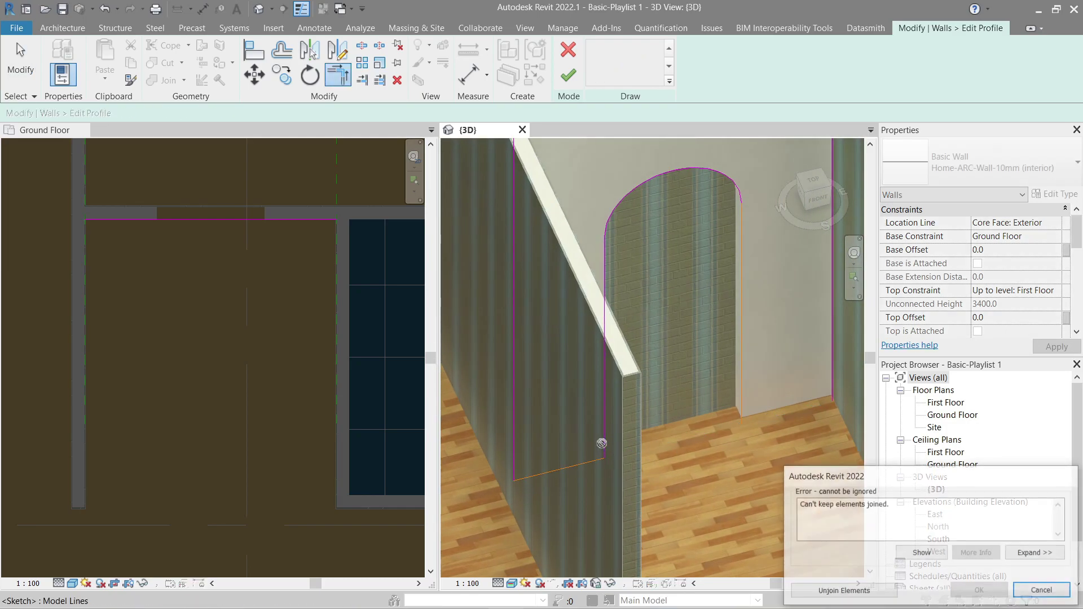
click(832, 591)
click(592, 51)
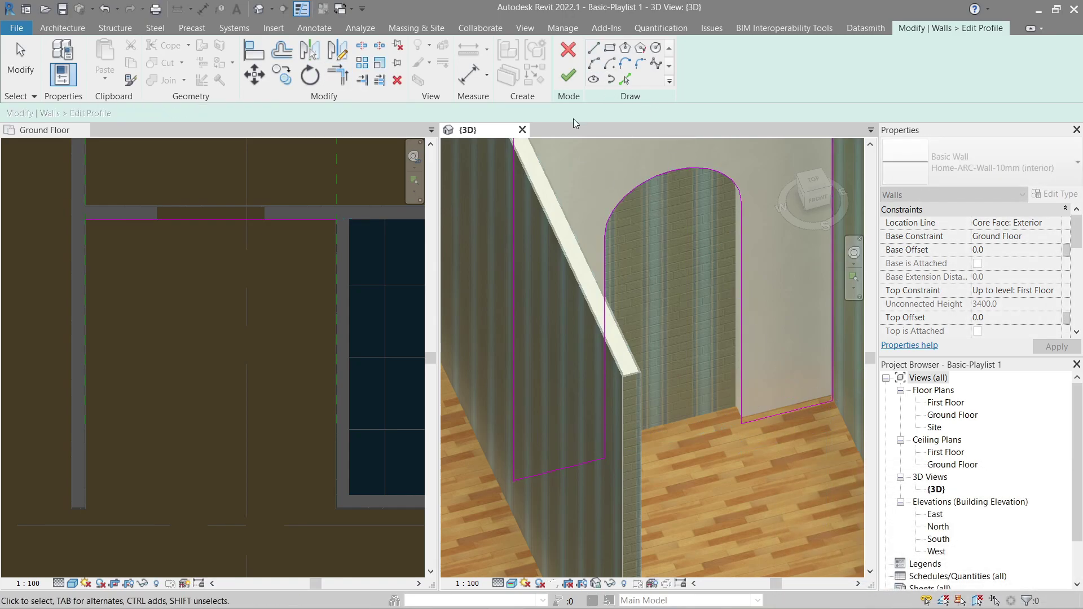
click(568, 75)
Step: Open the profile sketch of the finish wall on the opposite side of the archway in the 3D view
scroll(748, 404, down, 4)
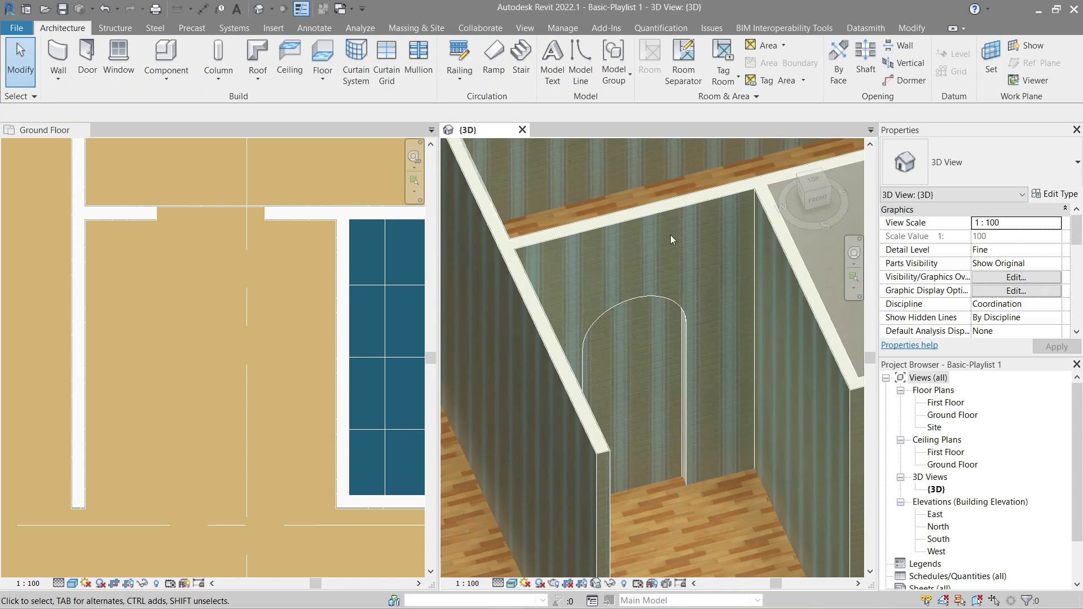
click(665, 218)
shift+middle_drag(659, 225, 648, 303)
click(647, 303)
click(640, 243)
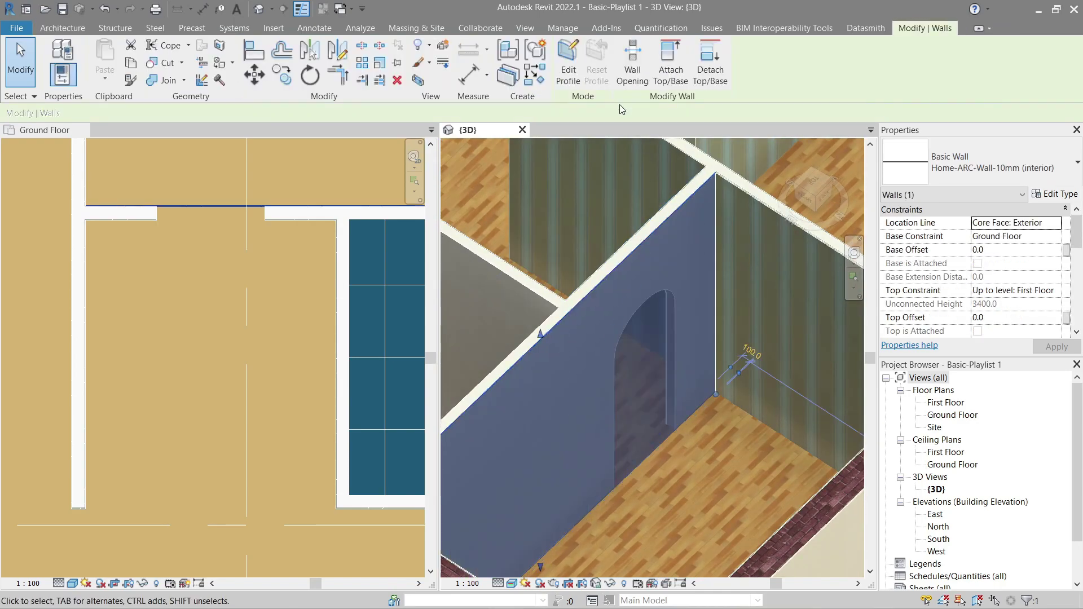
click(568, 62)
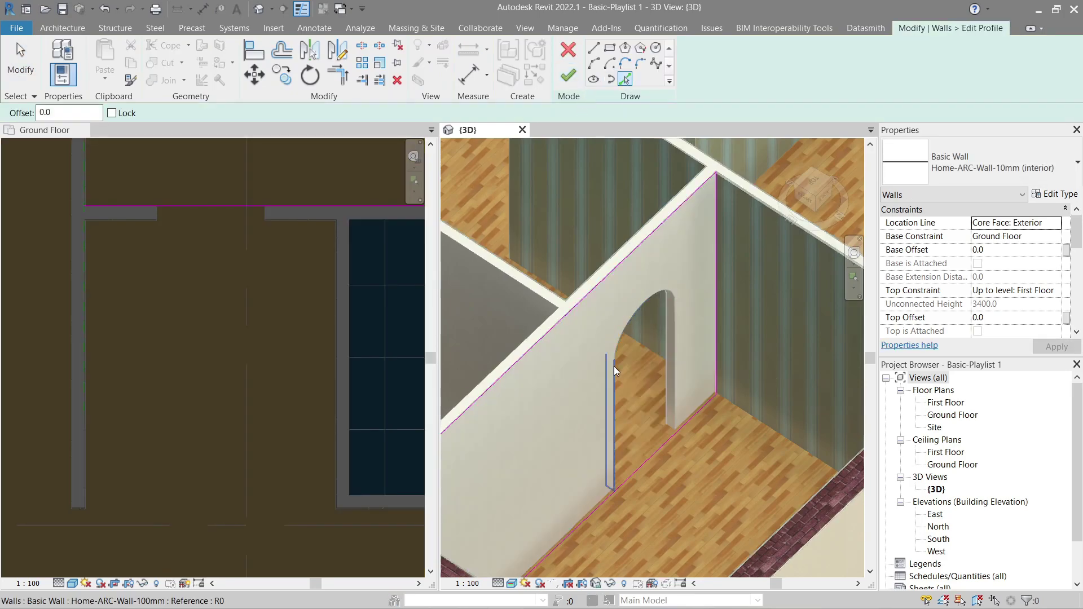
Step: Pick the archway's side edges and curved head as profile lines, then trim the base line to the arch's near edge
click(613, 367)
click(634, 314)
click(666, 344)
key(t)
key(r)
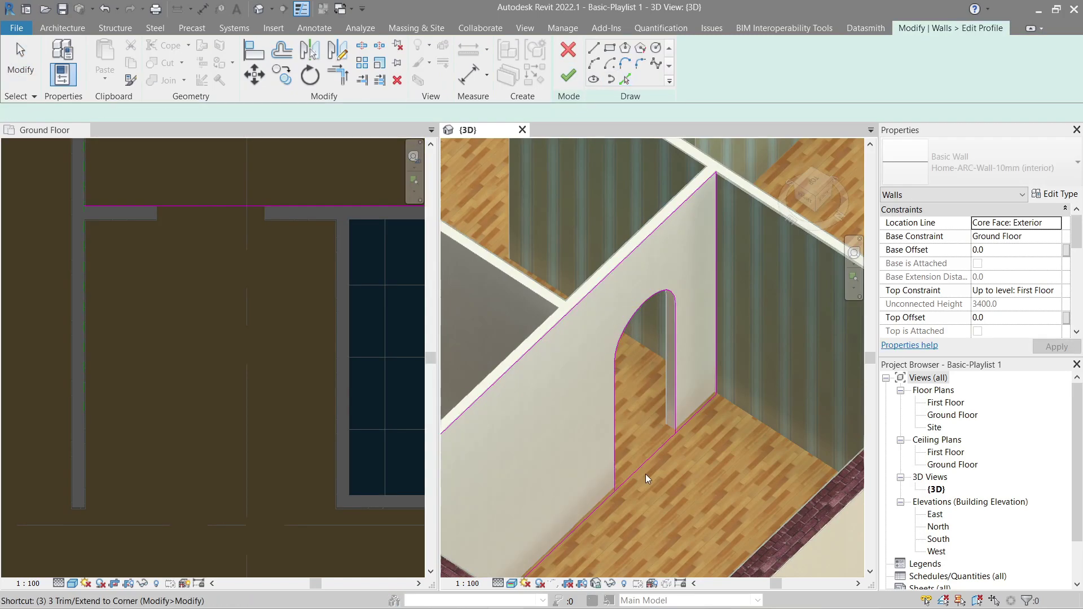
click(602, 500)
click(614, 445)
click(827, 590)
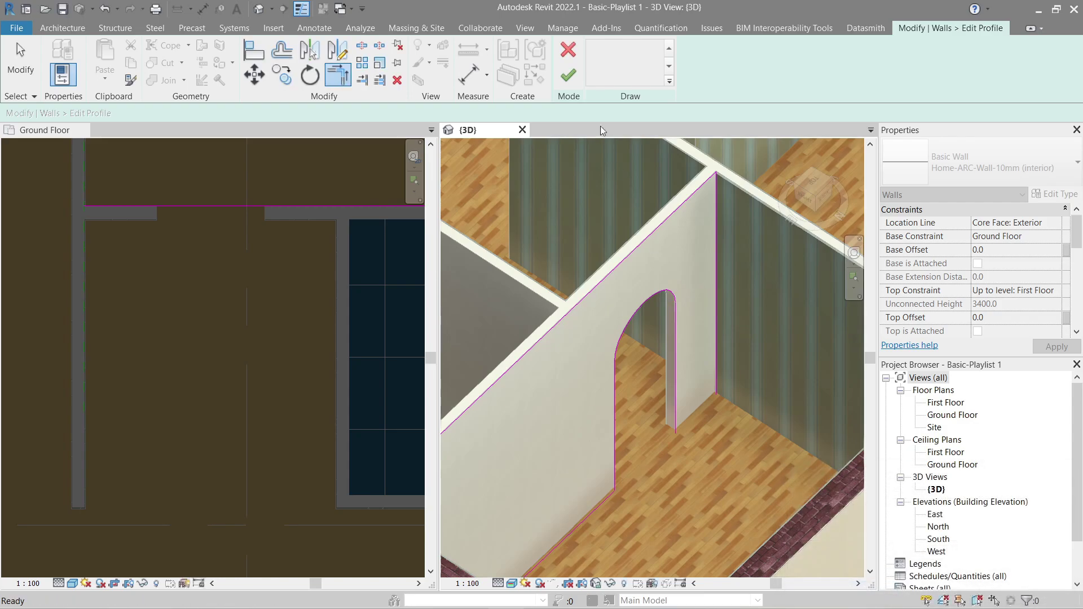
Step: Draw the missing base line from the arch's far edge to the wall's end corner and finish the profile edit
click(593, 47)
scroll(671, 424, up, 3)
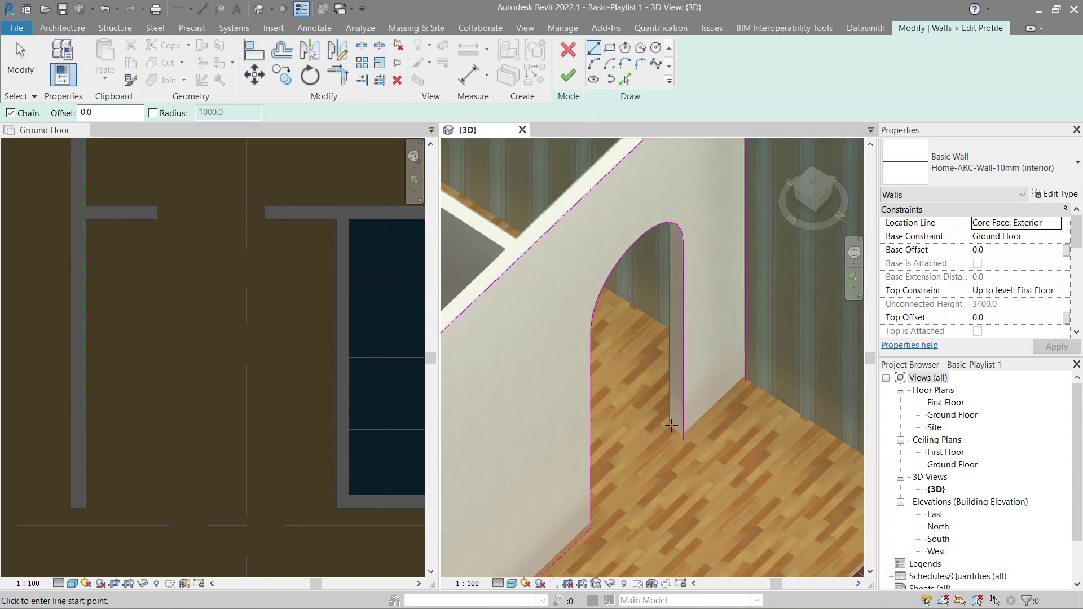
click(683, 440)
click(745, 380)
click(568, 75)
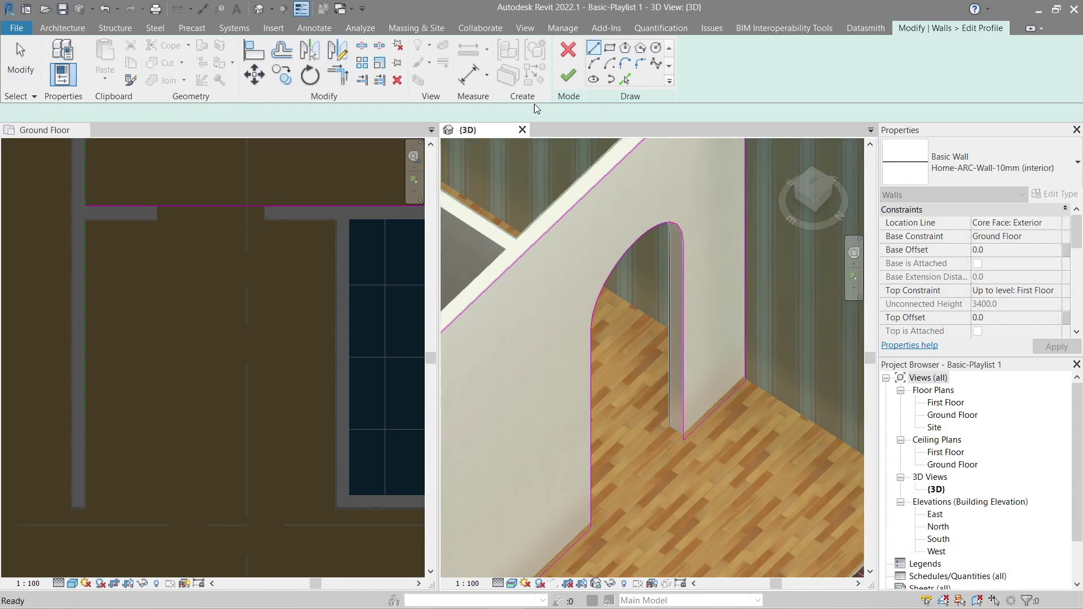
scroll(630, 334, down, 4)
click(632, 337)
shift+middle_drag(633, 338, 510, 197)
scroll(666, 335, down, 2)
scroll(532, 342, down, 1)
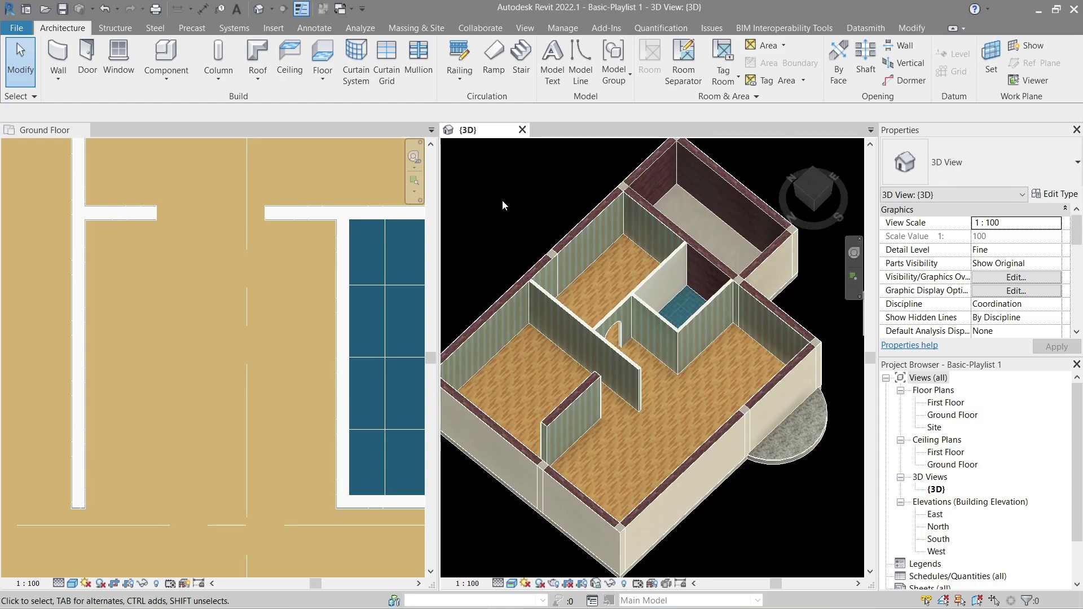
Step: Draw a rectangle of 10 mm interior finish walls inside the bathroom in plan, about 2230 by 1540 mm
click(321, 269)
click(308, 220)
middle_drag(361, 292, 249, 283)
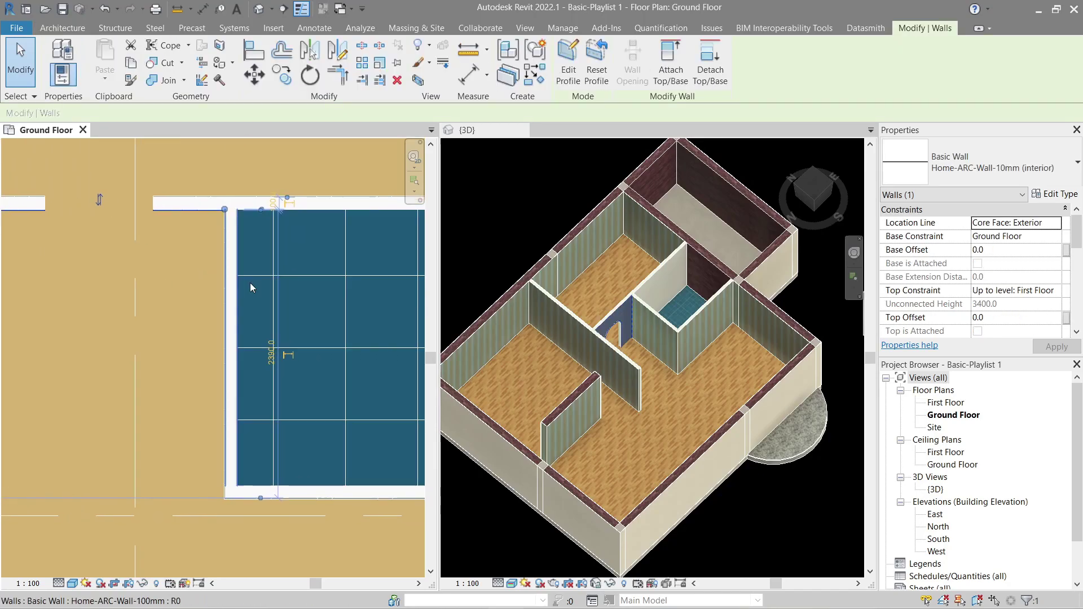
key(w)
key(a)
scroll(342, 308, down, 1)
middle_drag(341, 306, 228, 285)
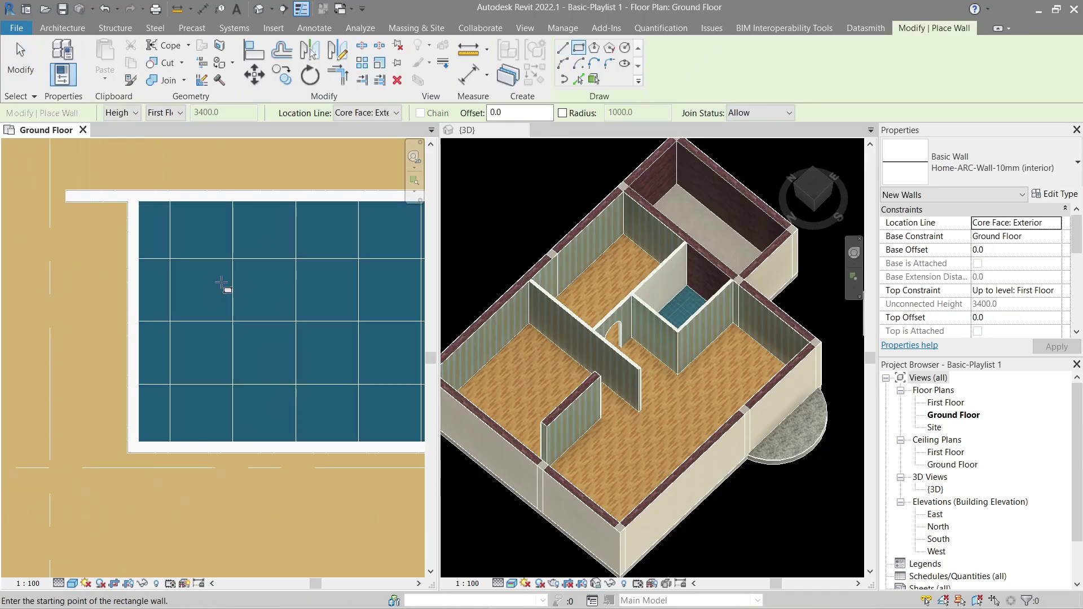
middle_drag(314, 340, 172, 326)
click(278, 386)
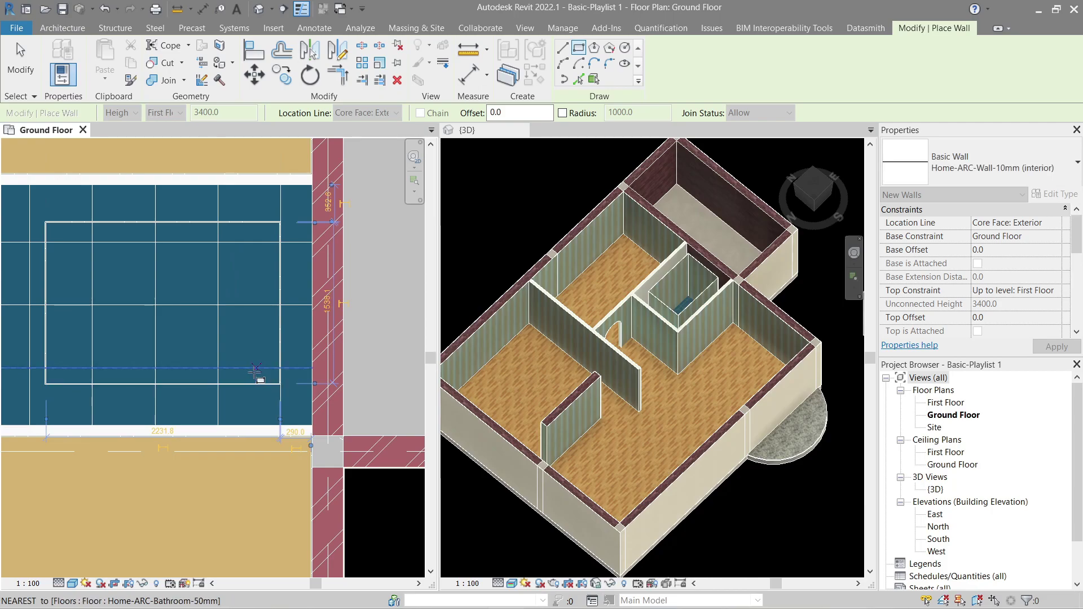
middle_drag(232, 382, 340, 394)
key(Escape)
key(Escape)
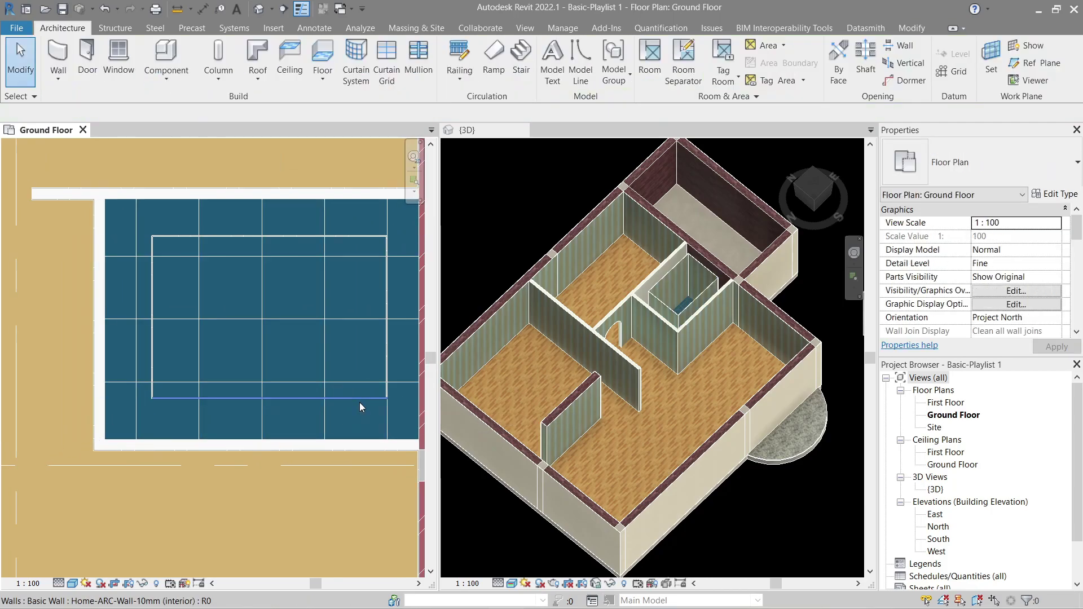
Step: Duplicate the wall type of the four bathroom finish walls as "Home-ARC-Wall-10mm bathroom tiling)"
click(360, 401)
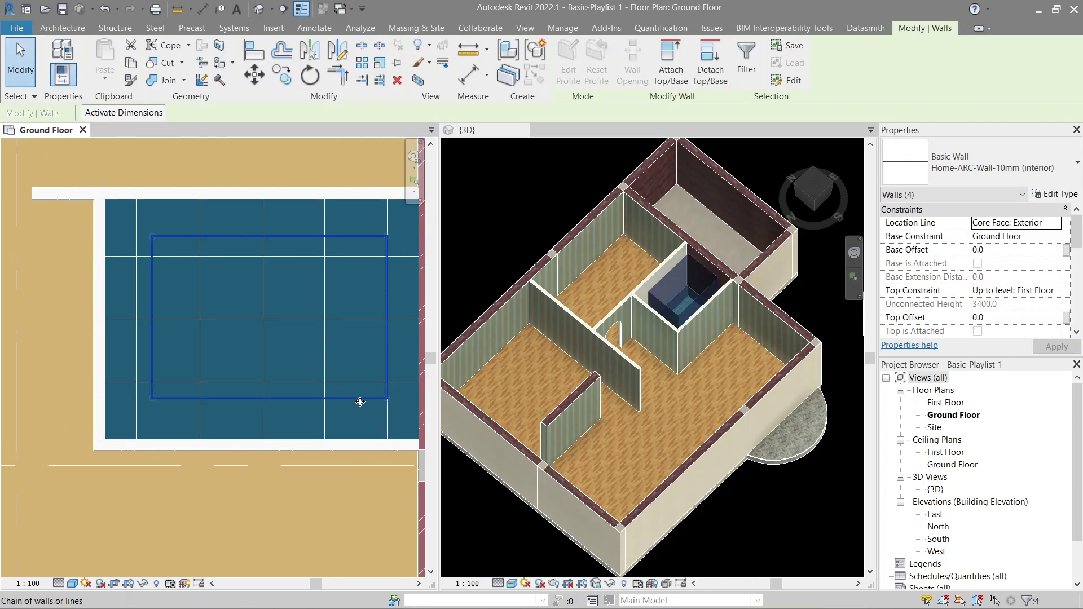
click(1059, 195)
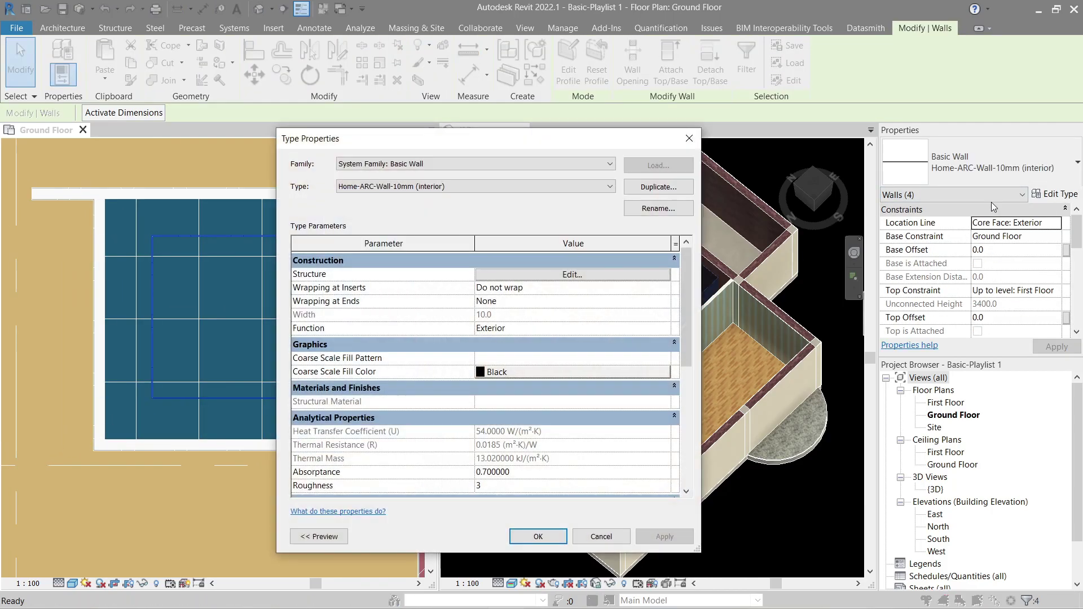
click(666, 191)
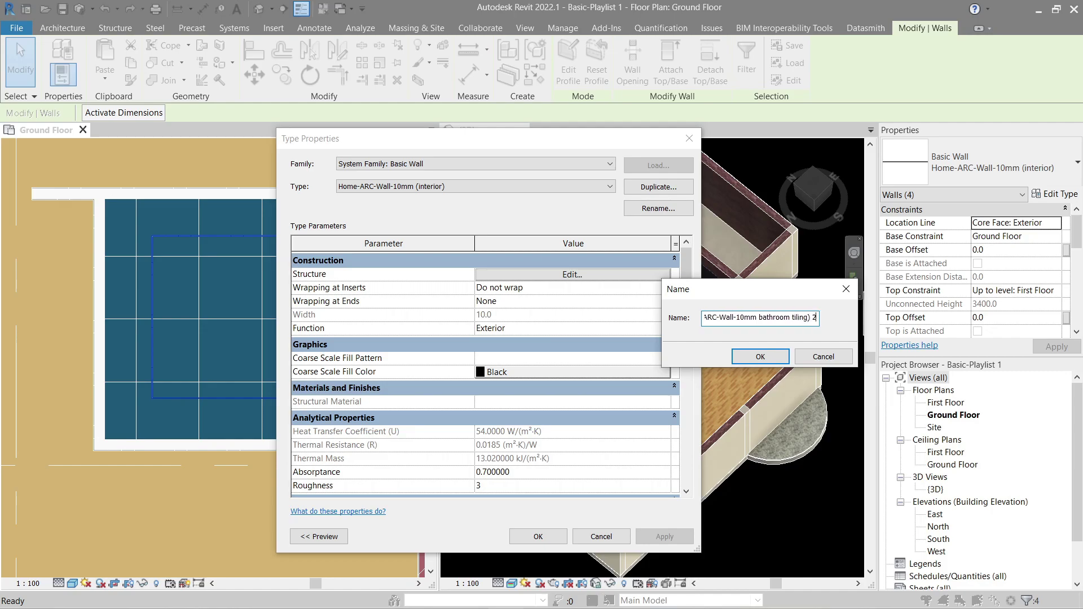
click(746, 358)
Step: From the new type's structure layer, duplicate the interior wallpaper material and rename the copy "bathroom wall tiling"
click(599, 275)
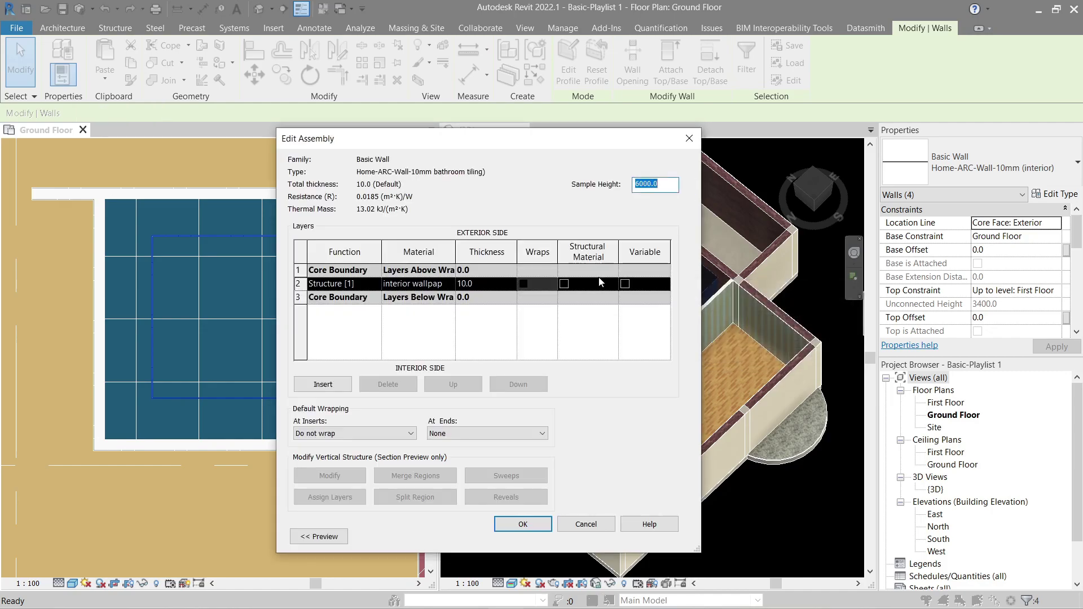
click(450, 288)
click(452, 286)
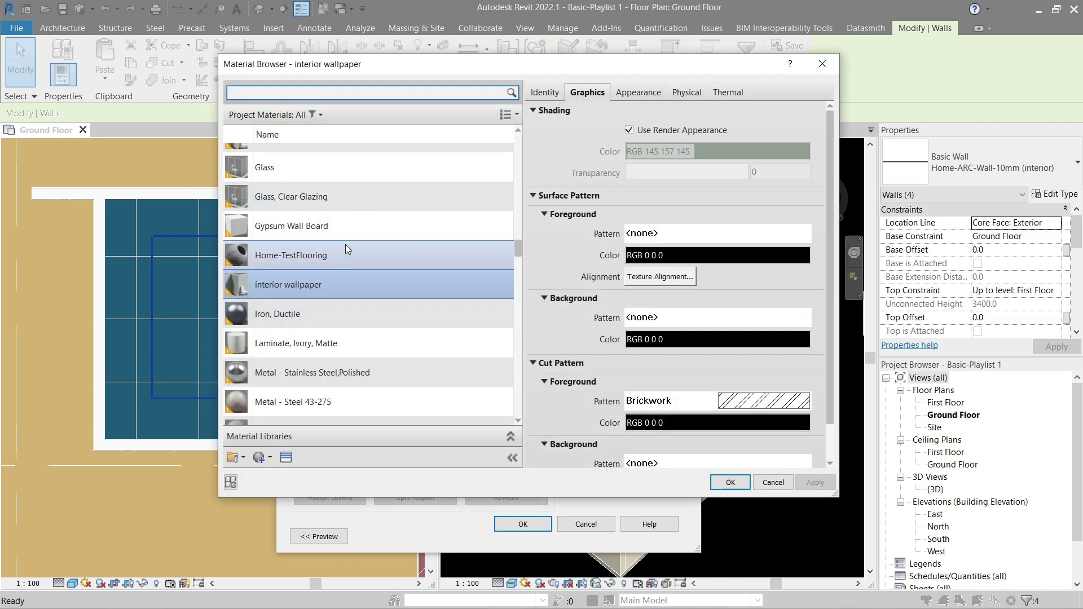
scroll(342, 283, down, 1)
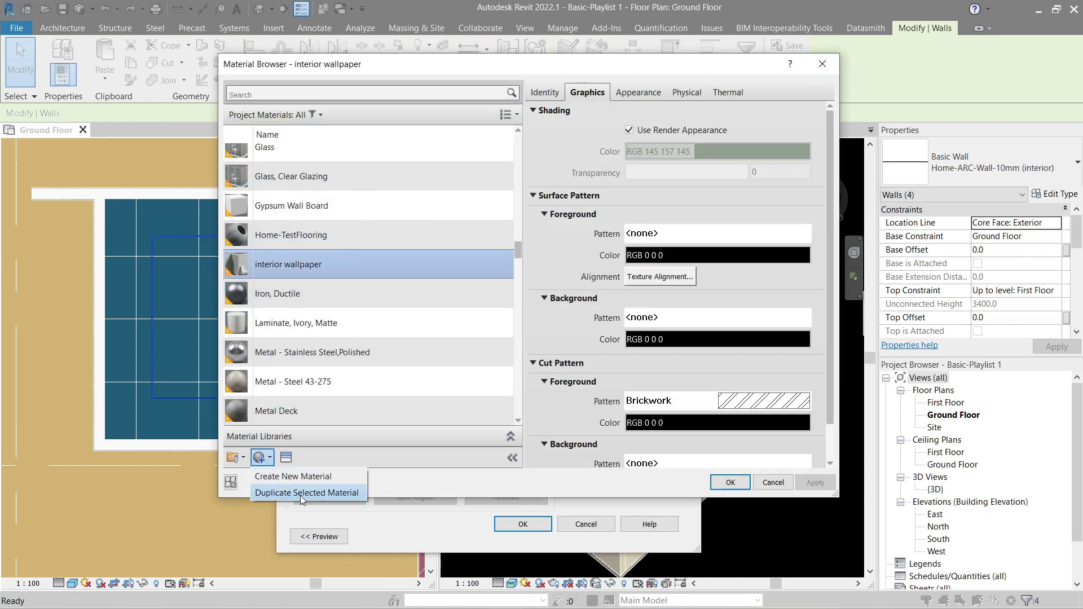
click(300, 495)
click(347, 260)
click(342, 284)
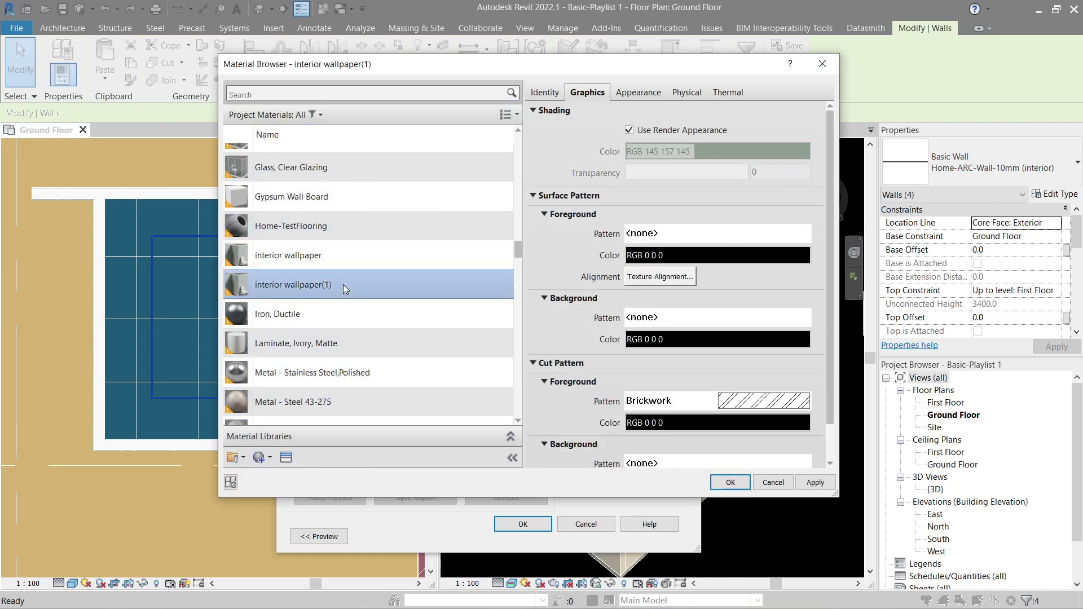
right_click(343, 284)
click(371, 325)
text(b)
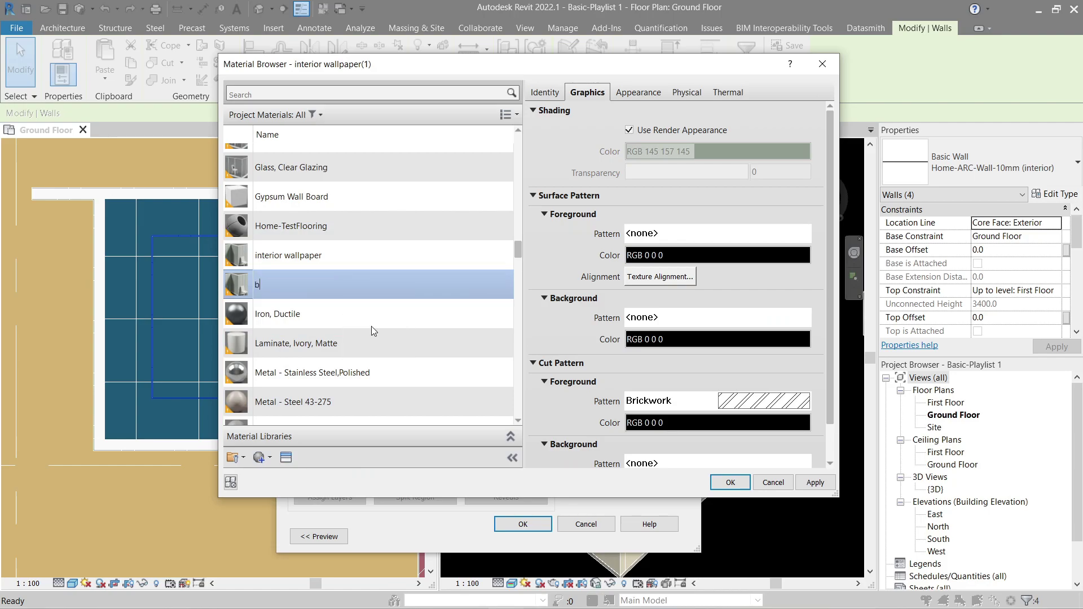
text(athroom wall tiling)
click(385, 258)
Step: Search the materials for "bathroom", select bathroom wall tiling and show its appearance settings
click(379, 94)
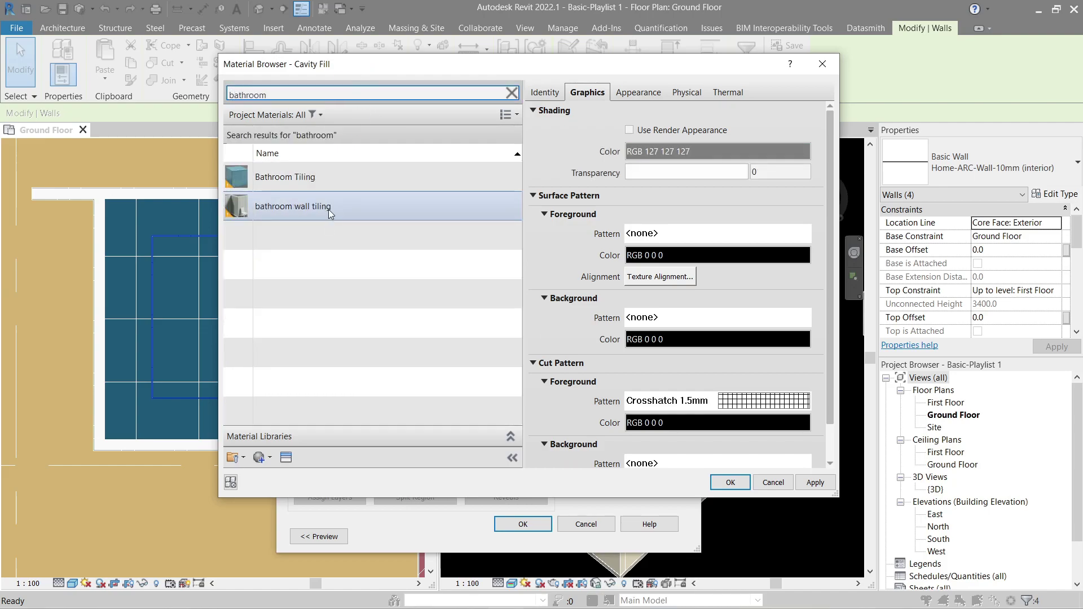
click(342, 181)
click(337, 204)
click(346, 178)
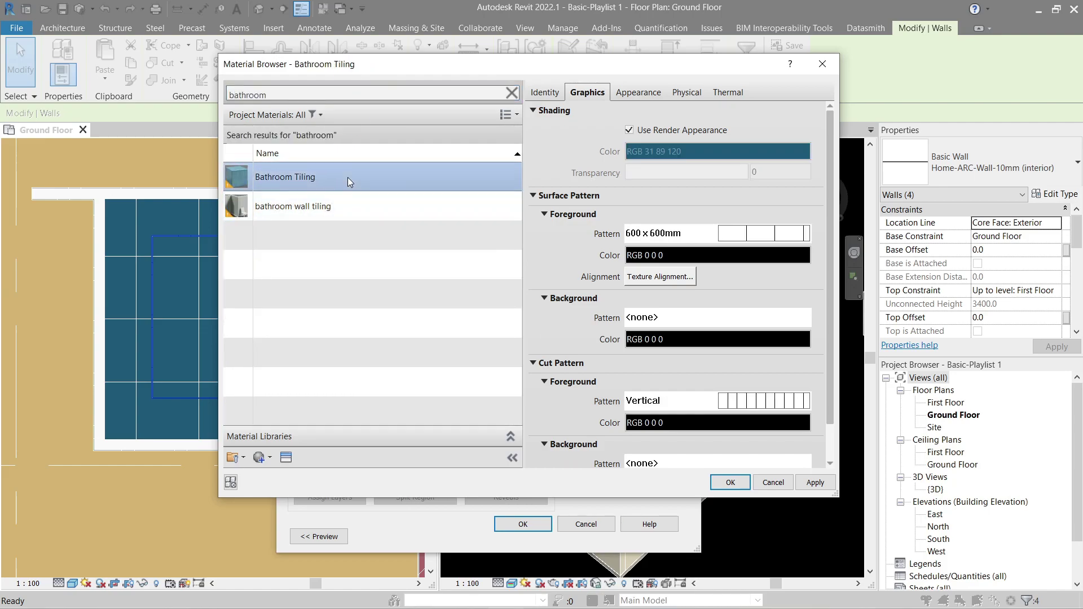
click(350, 211)
click(642, 96)
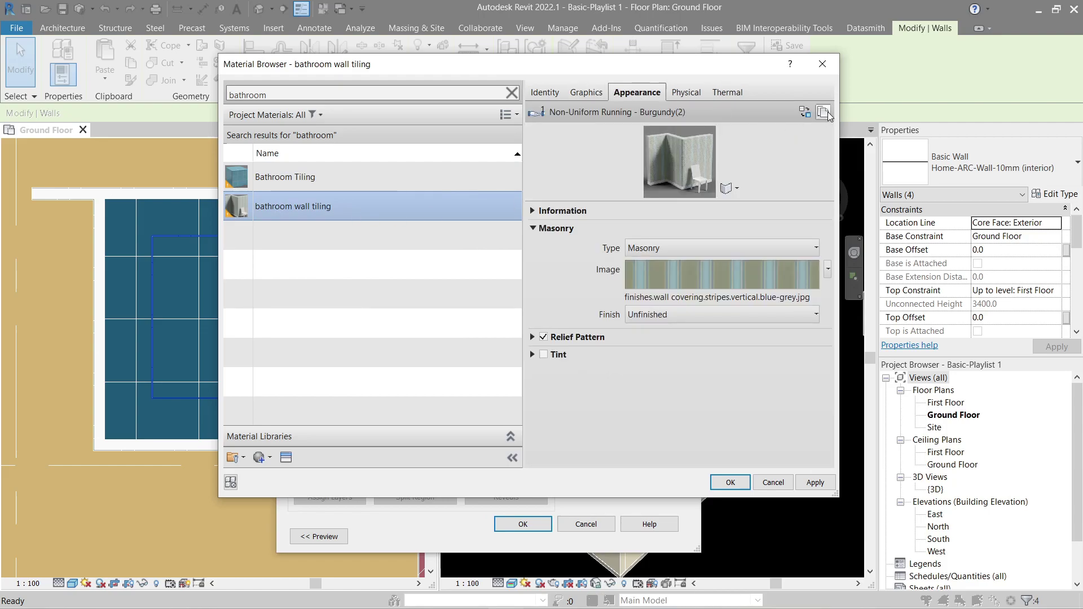
Step: Duplicate the material's appearance asset and replace its image with Finishes.Tiling.Ceramic.Mosaic.Blue.jpg
click(690, 299)
click(570, 290)
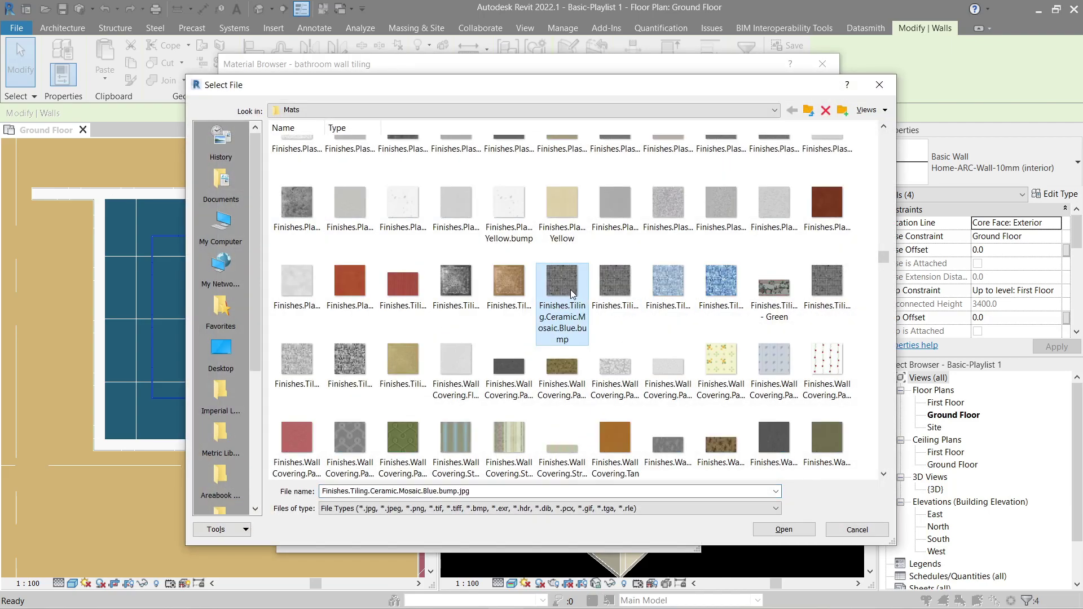
click(711, 284)
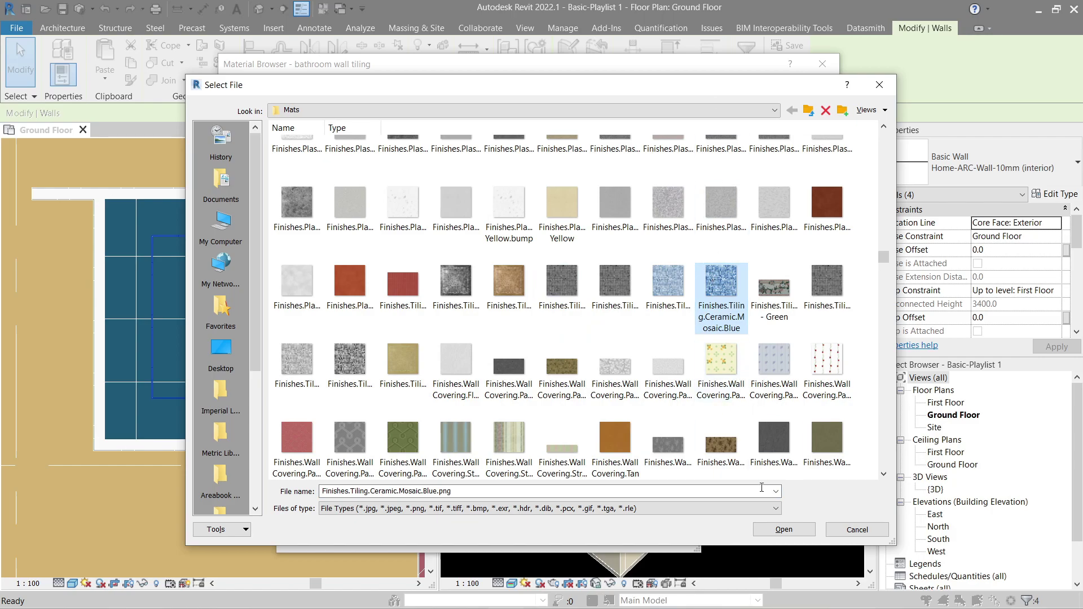
click(679, 294)
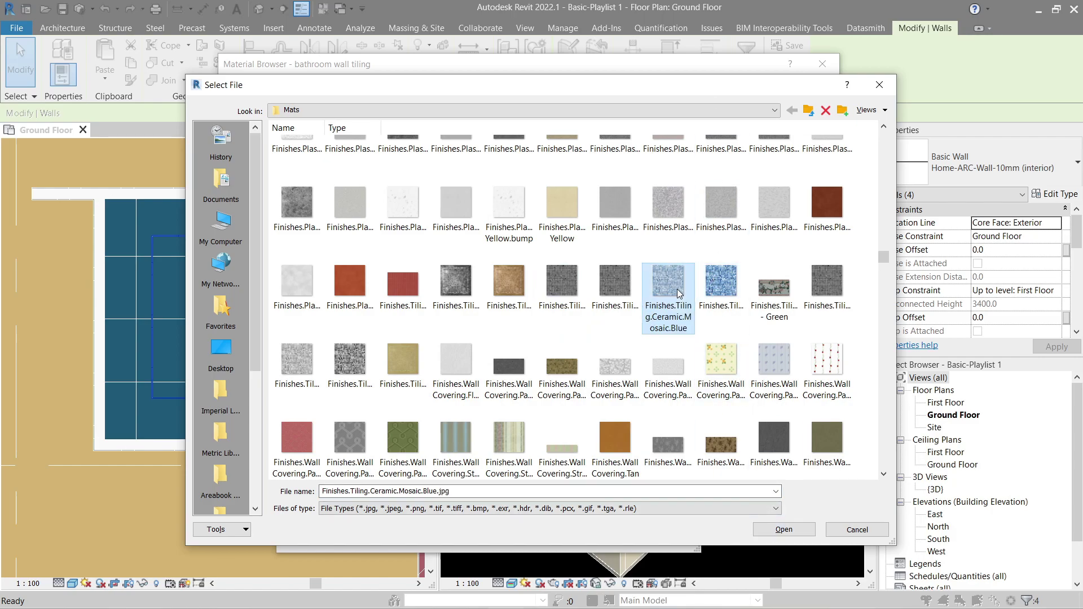
click(783, 529)
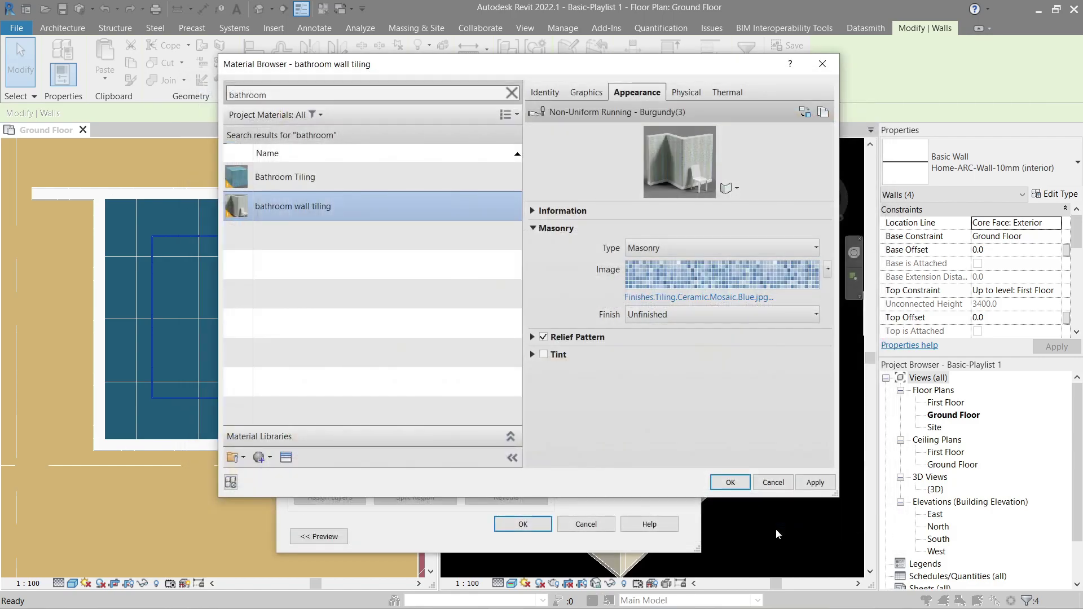
Step: Refresh the tiling material's shading from its render appearance and apply it to the wall type's structure layer
click(598, 100)
click(663, 132)
click(663, 132)
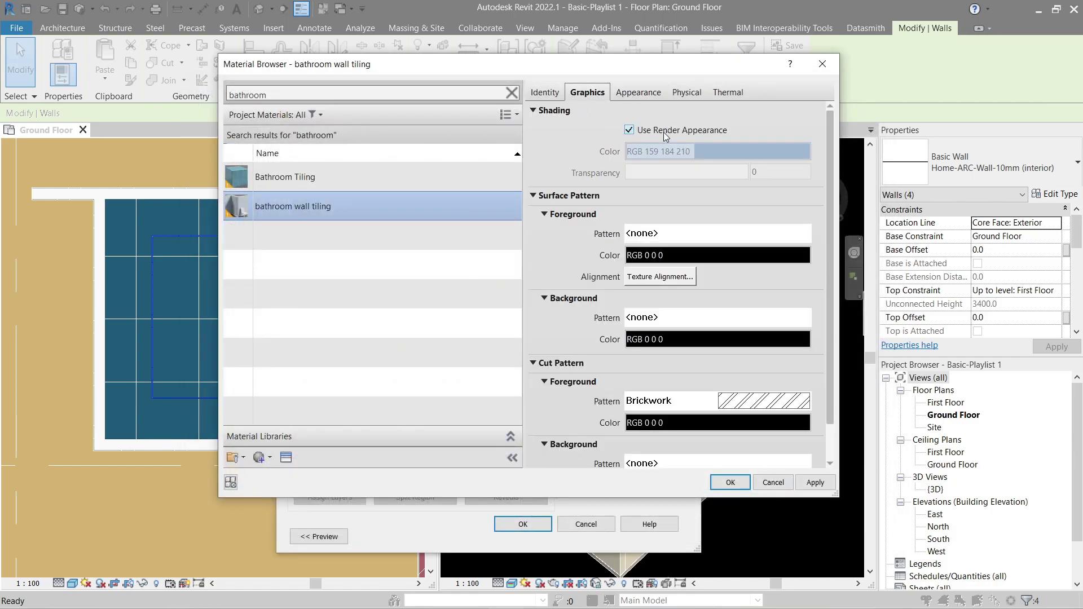
click(809, 483)
click(730, 482)
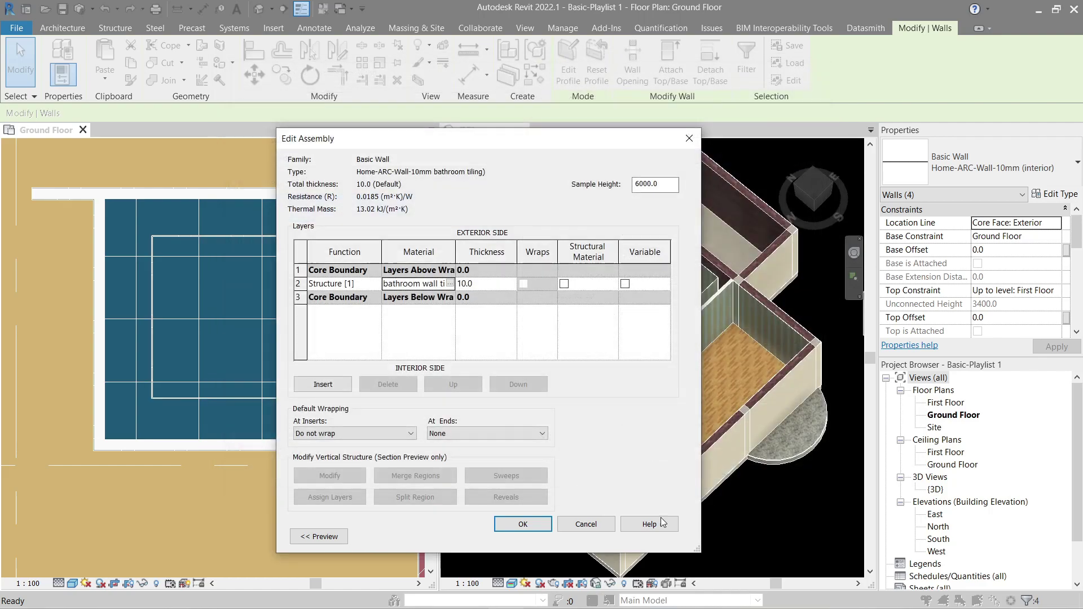
click(540, 525)
click(664, 536)
click(538, 536)
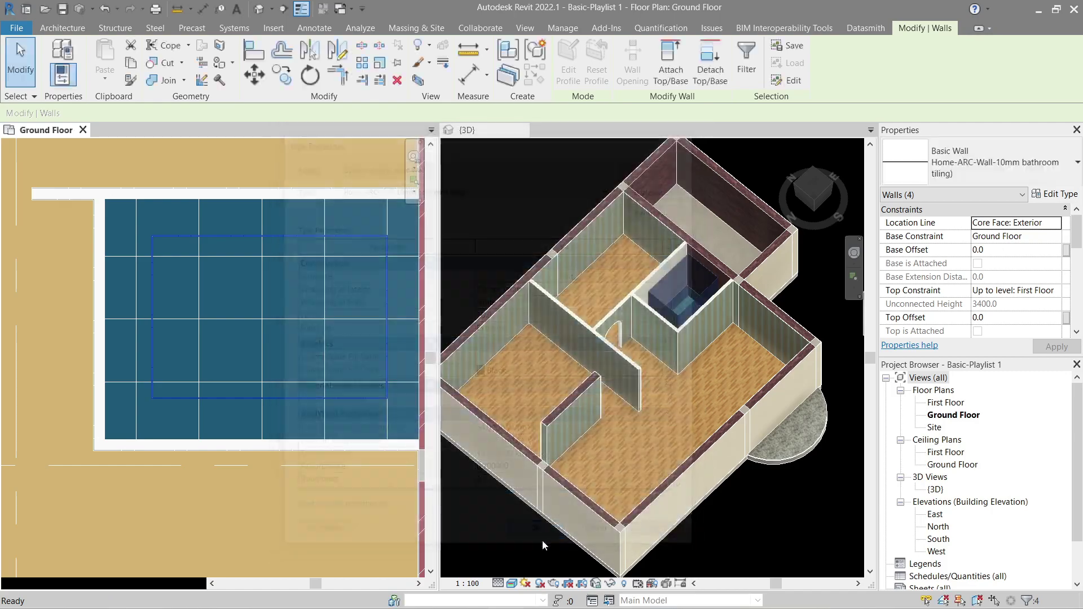
key(Escape)
Step: Align the upper and left tiled finish walls in the floor plan with the inner faces of the bathroom's partition walls
scroll(688, 285, up, 3)
scroll(677, 281, up, 4)
click(668, 282)
scroll(674, 312, down, 1)
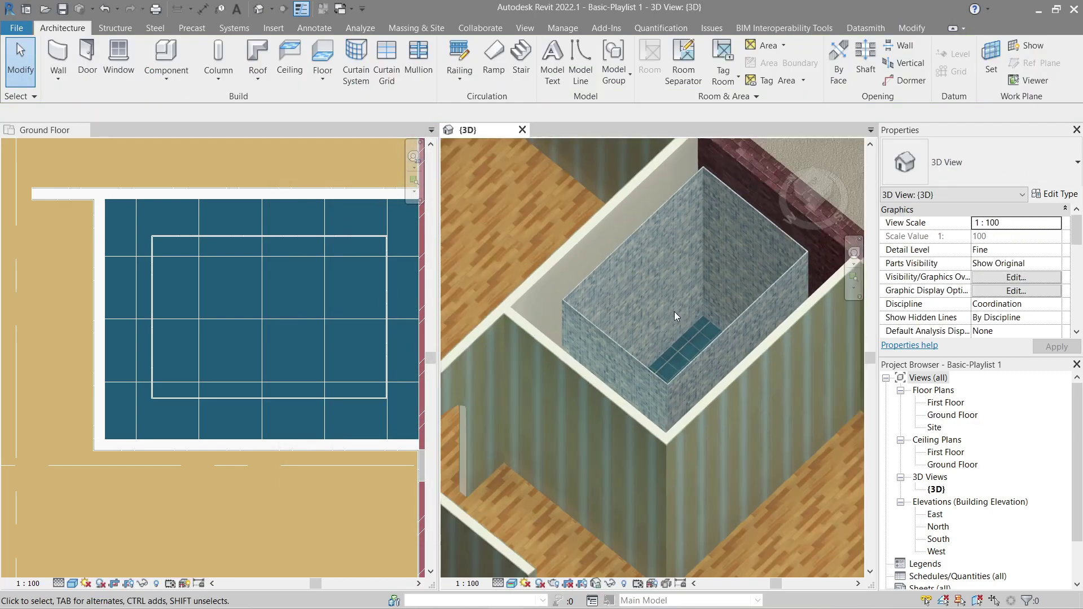
mouse_move(674, 311)
shift+middle_down()
mouse_move(679, 279)
mouse_move(678, 298)
shift+middle_up()
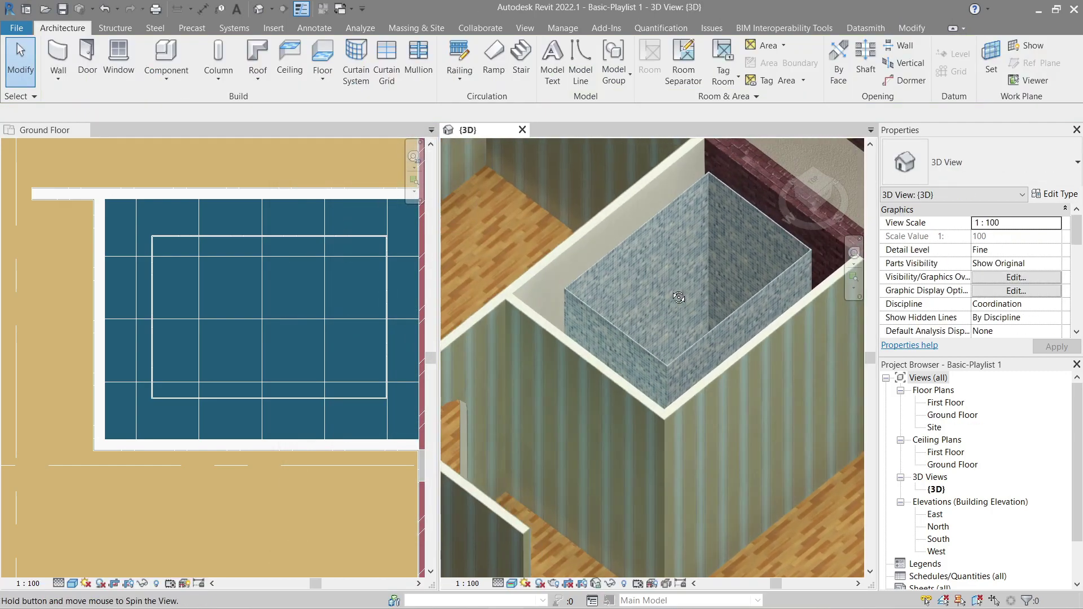
click(246, 198)
scroll(226, 197, up, 2)
key(a)
key(l)
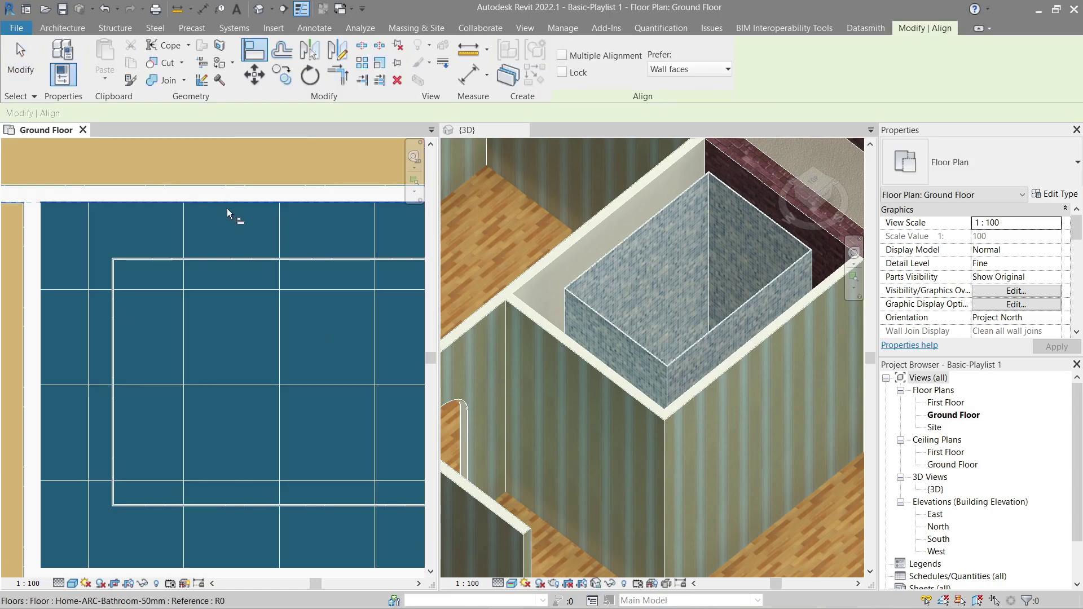
scroll(121, 263, up, 3)
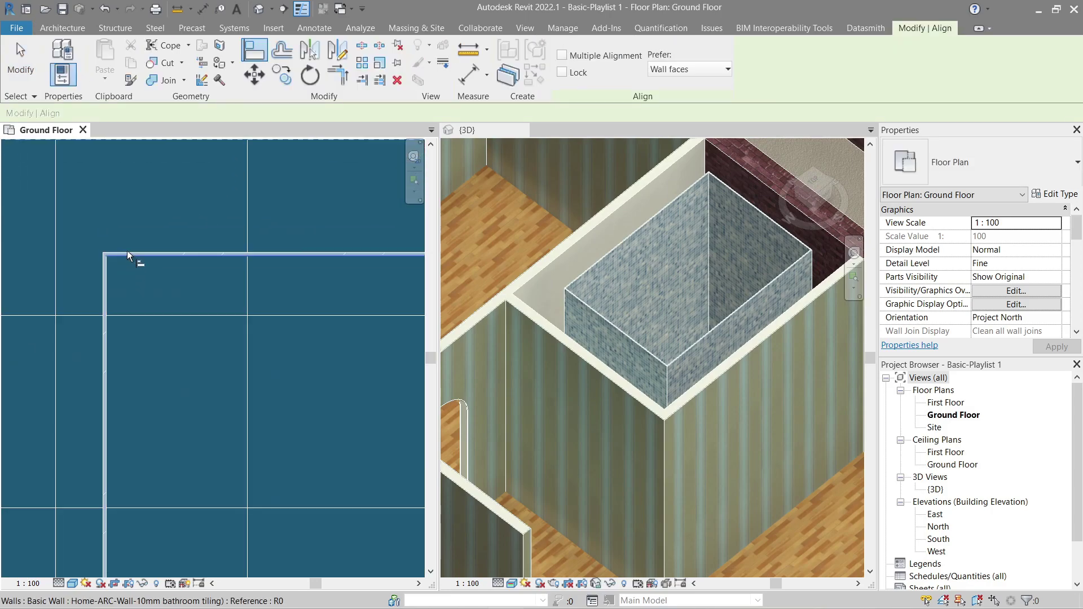
click(127, 252)
click(204, 234)
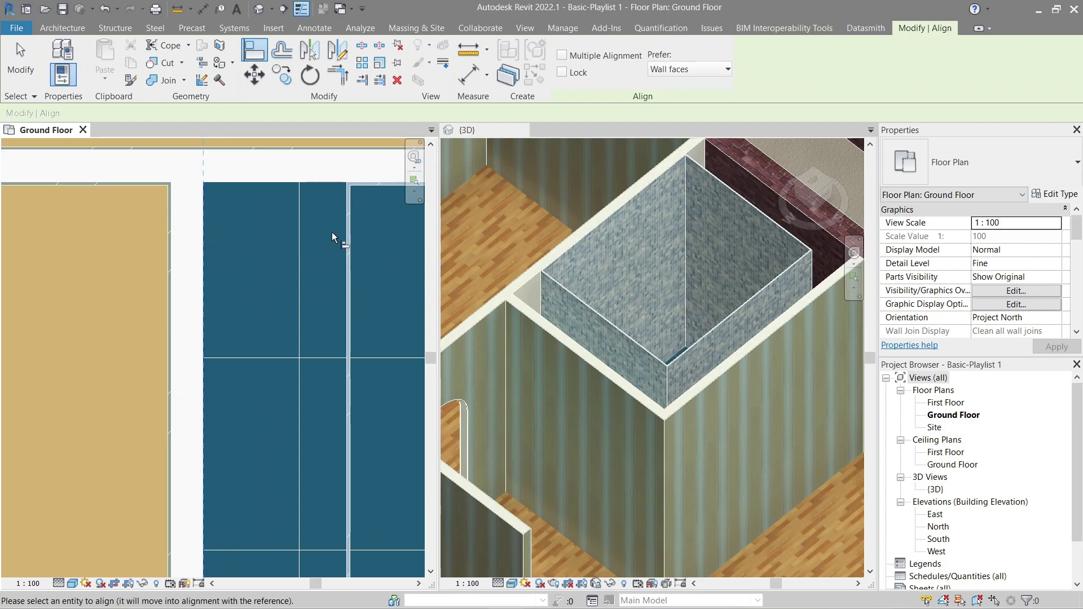
click(341, 235)
scroll(349, 293, down, 3)
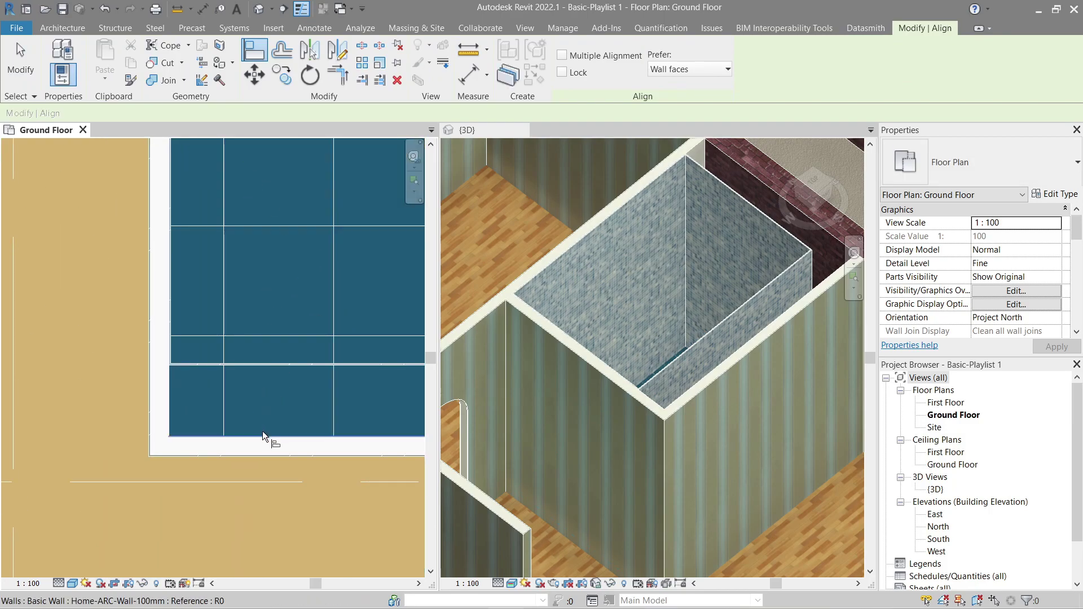
Step: Align the lower tiled wall with the bathroom partition's inner face and the right tiled wall with the 300 mm exterior wall's inner face
click(263, 432)
click(236, 366)
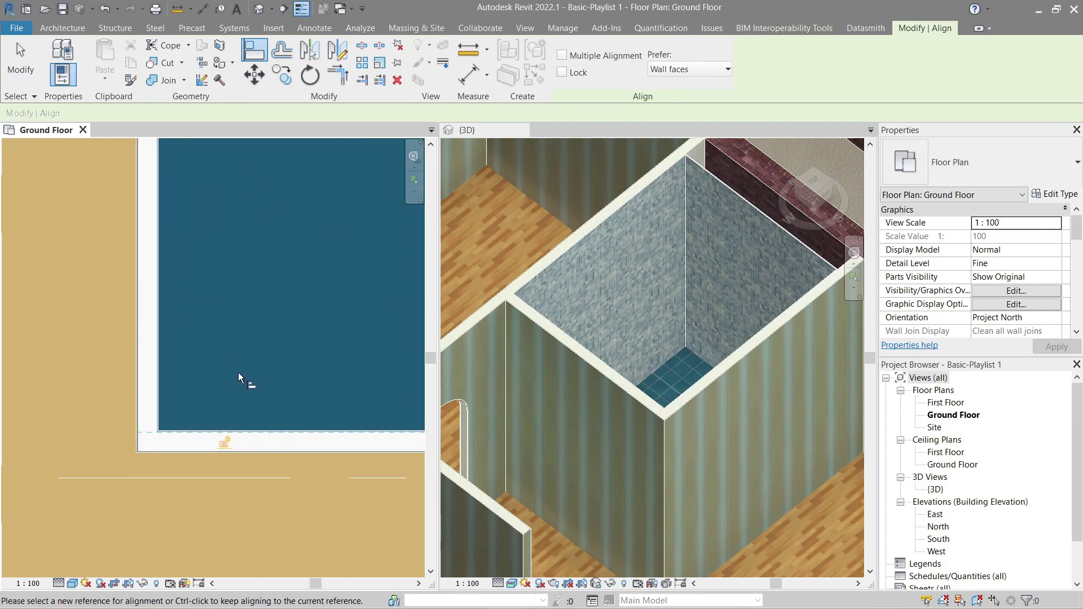
scroll(188, 339, up, 5)
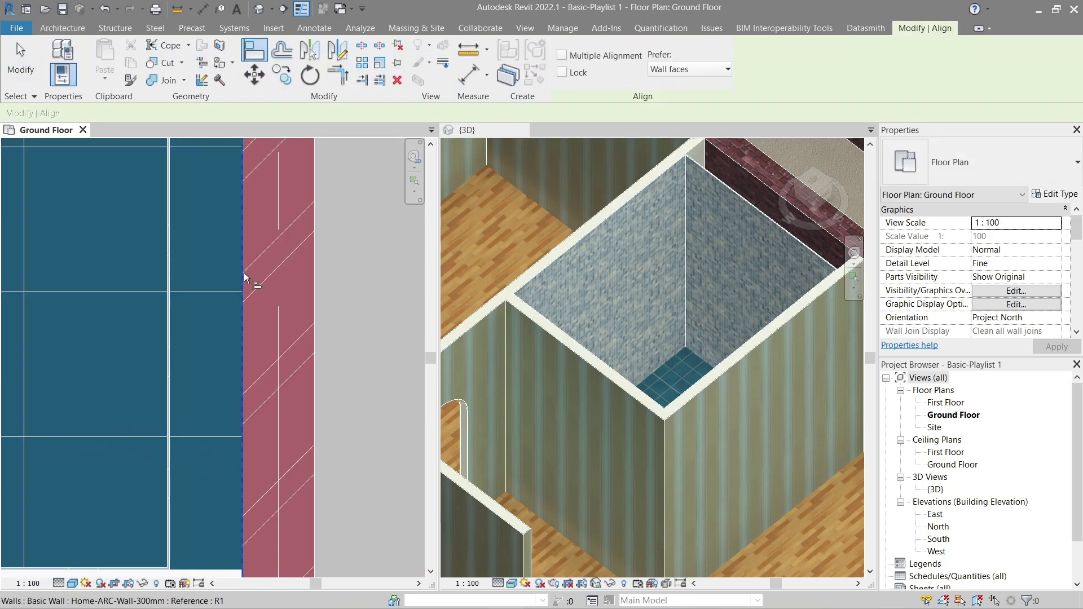
click(243, 272)
click(170, 269)
scroll(542, 296, down, 4)
key(Escape)
key(Escape)
Step: Place a horizontal wall sweep near the floor on the wallpapered wall outside the bathroom in the 3D view
middle_drag(559, 308, 733, 304)
scroll(648, 349, up, 4)
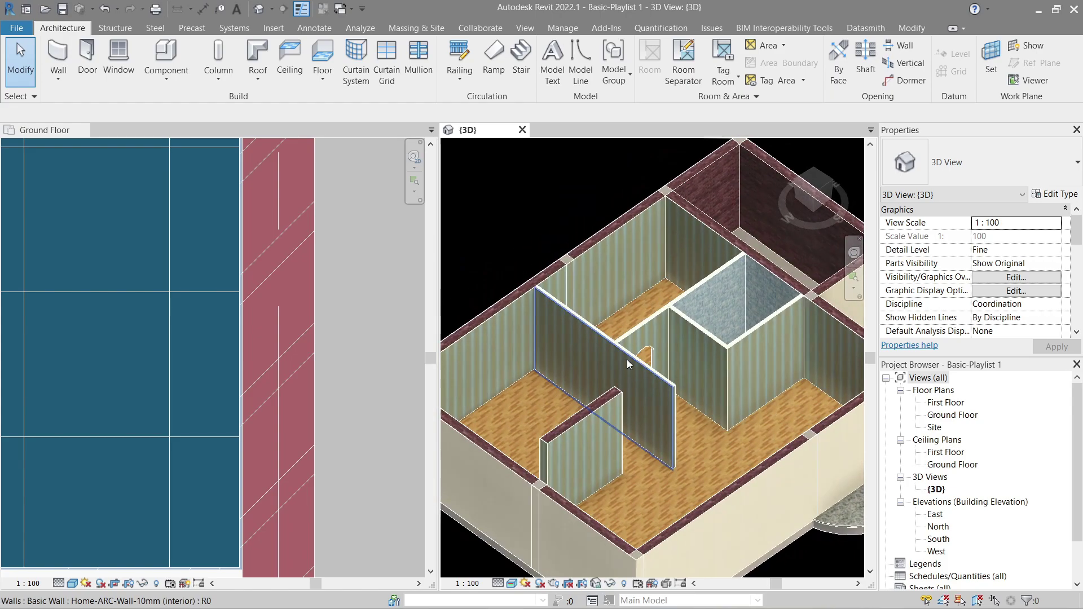
scroll(629, 364, down, 3)
shift+middle_drag(629, 363, 720, 390)
scroll(776, 361, up, 4)
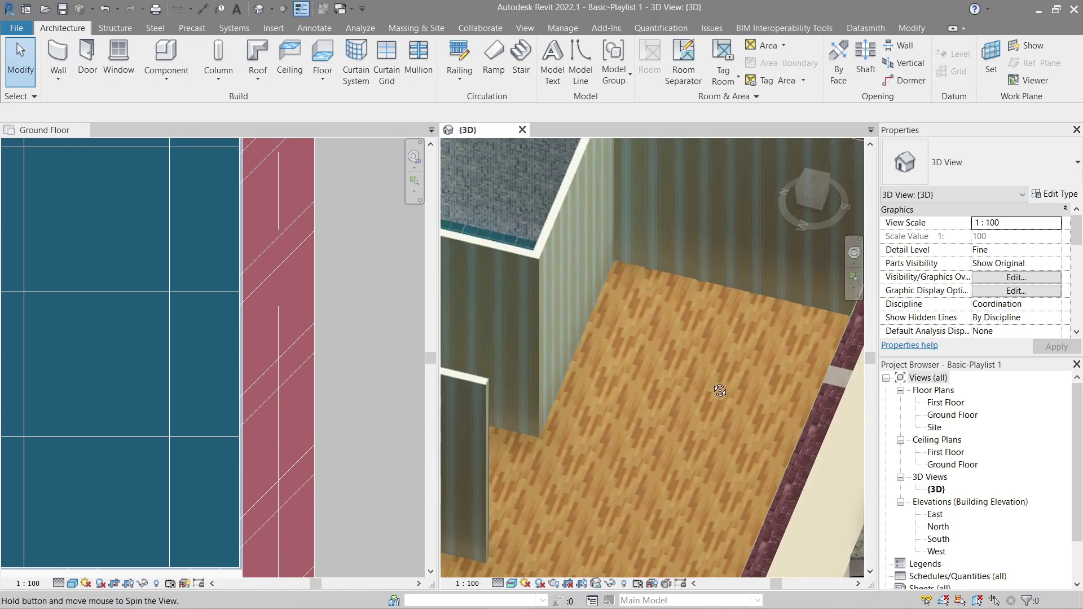
shift+middle_drag(713, 306, 666, 313)
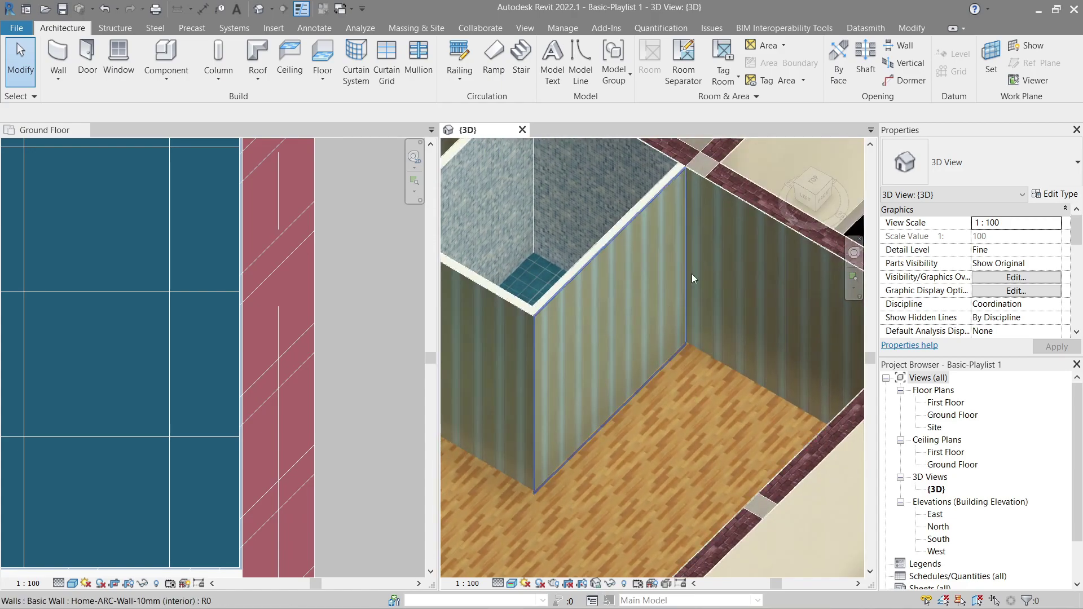
click(68, 83)
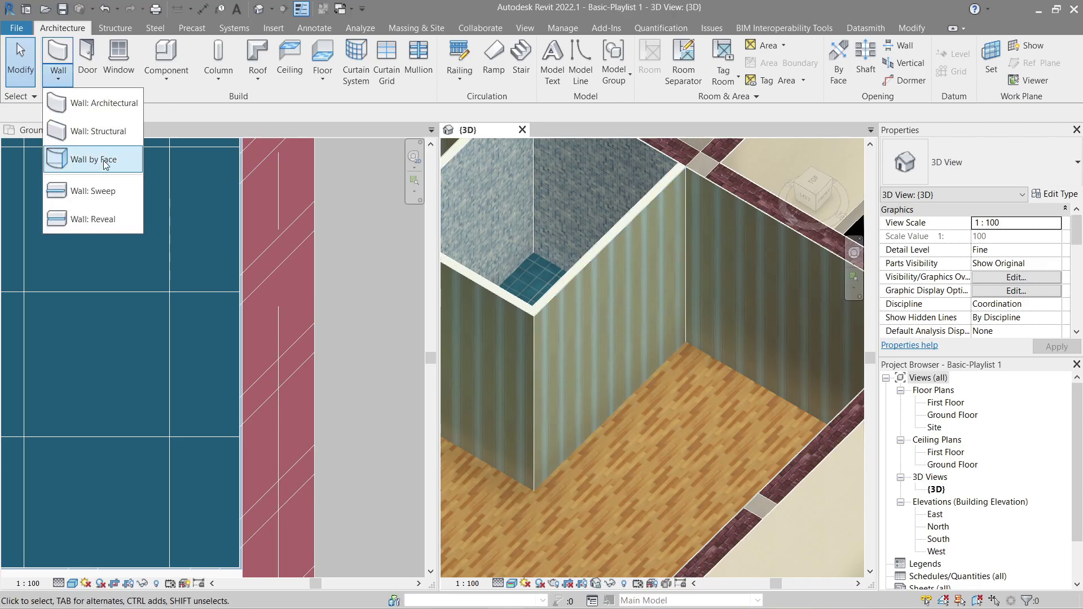
click(115, 203)
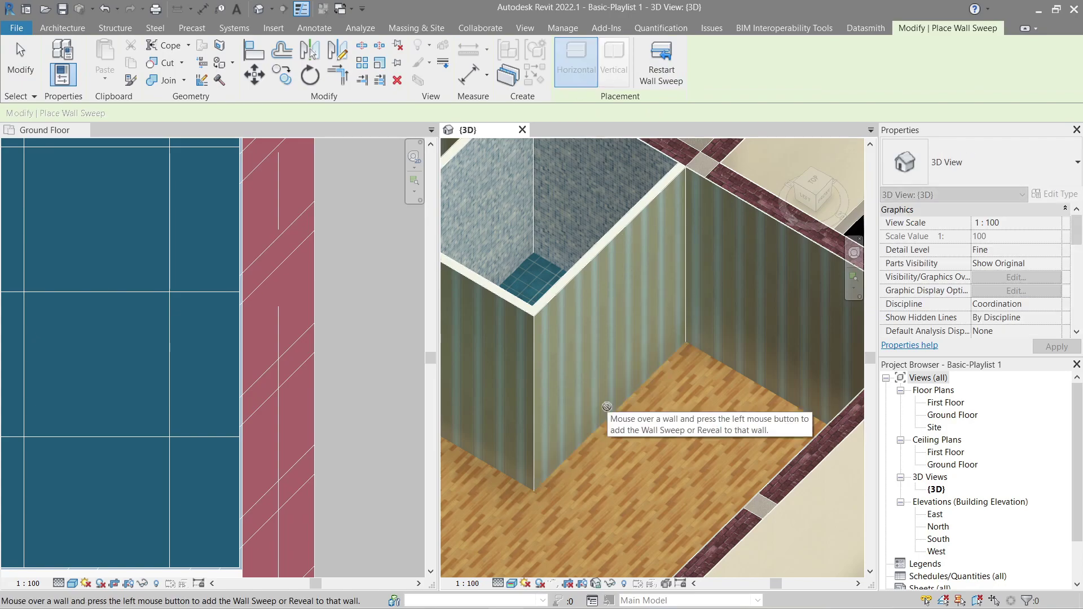
key(Escape)
key(Escape)
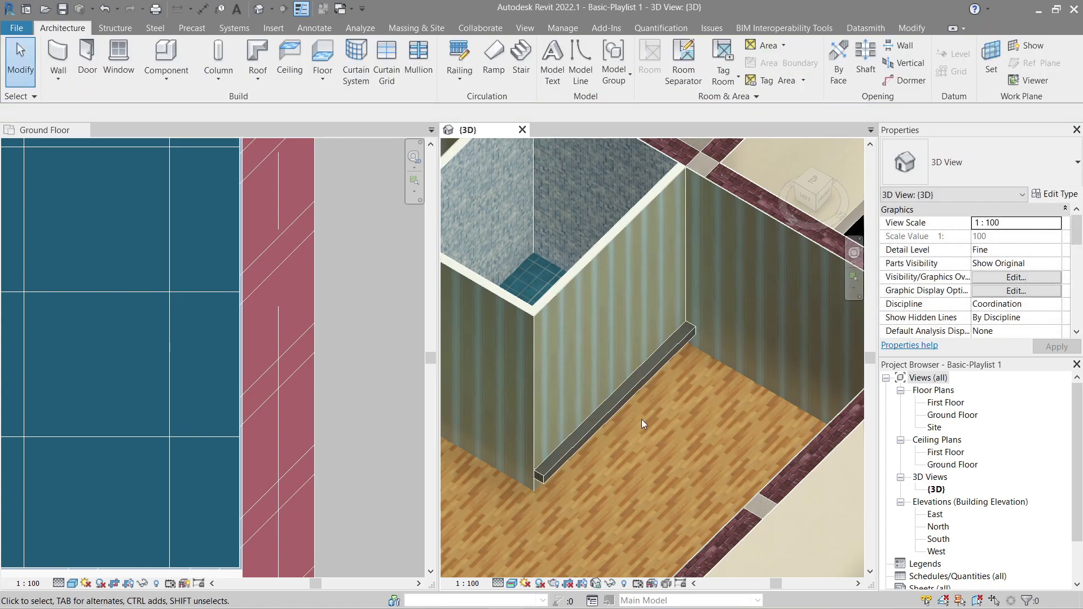
Step: Draw a section across the bathroom's lower wall and its sweep in the floor plan, and shorten the section's view depth
scroll(349, 374, down, 5)
middle_drag(337, 370, 317, 344)
scroll(313, 346, down, 4)
middle_drag(243, 375, 299, 347)
scroll(288, 355, up, 4)
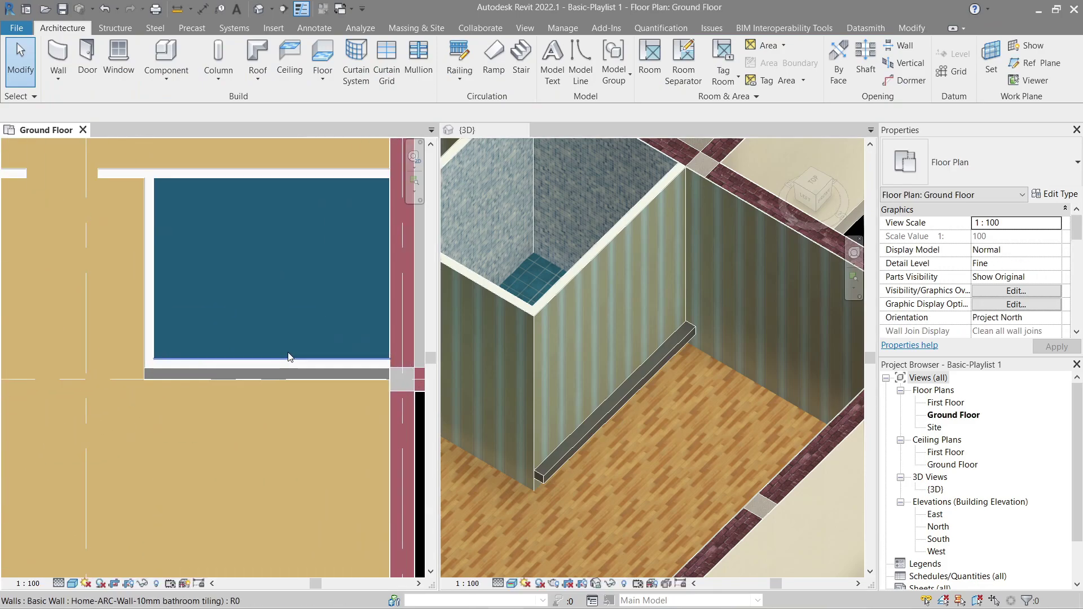
scroll(288, 356, up, 3)
click(284, 9)
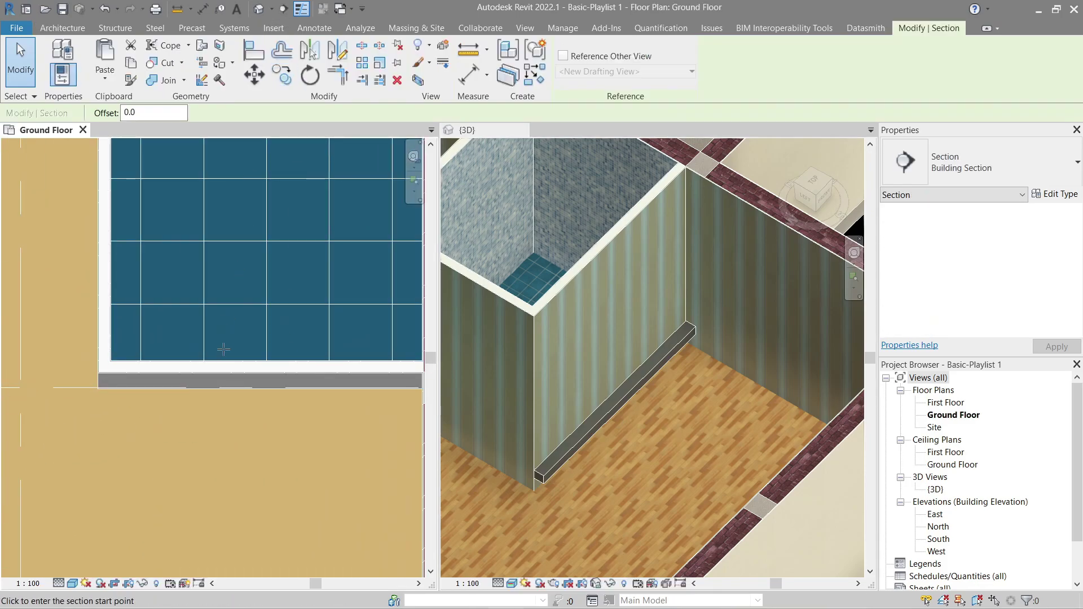
click(226, 441)
click(233, 332)
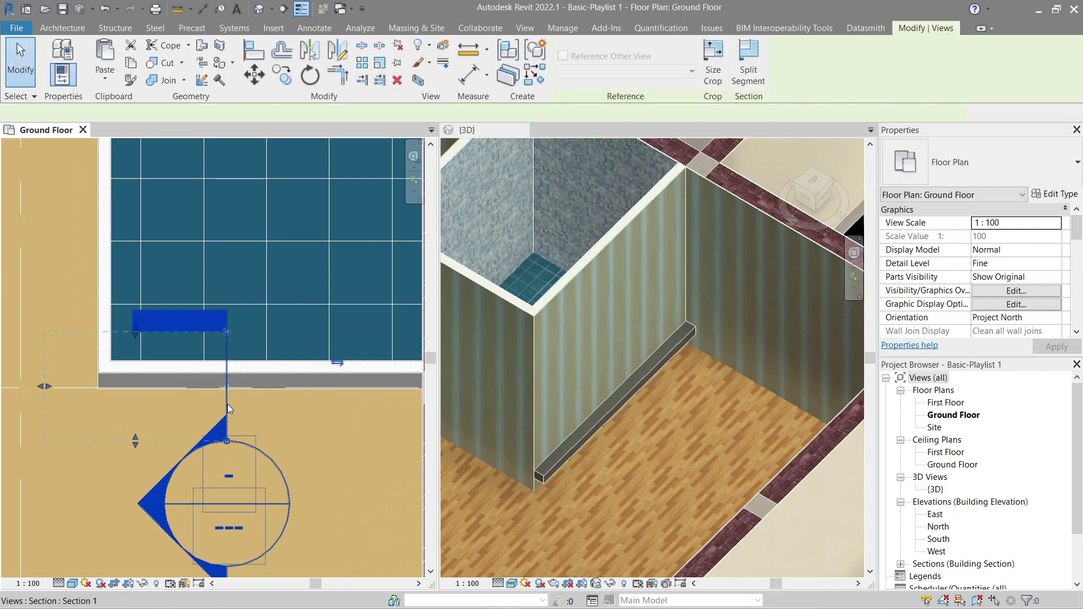
drag(43, 387, 161, 397)
Step: Open the new section's view and give it a finer detail level and a visual style with coloured material fills
right_click(223, 412)
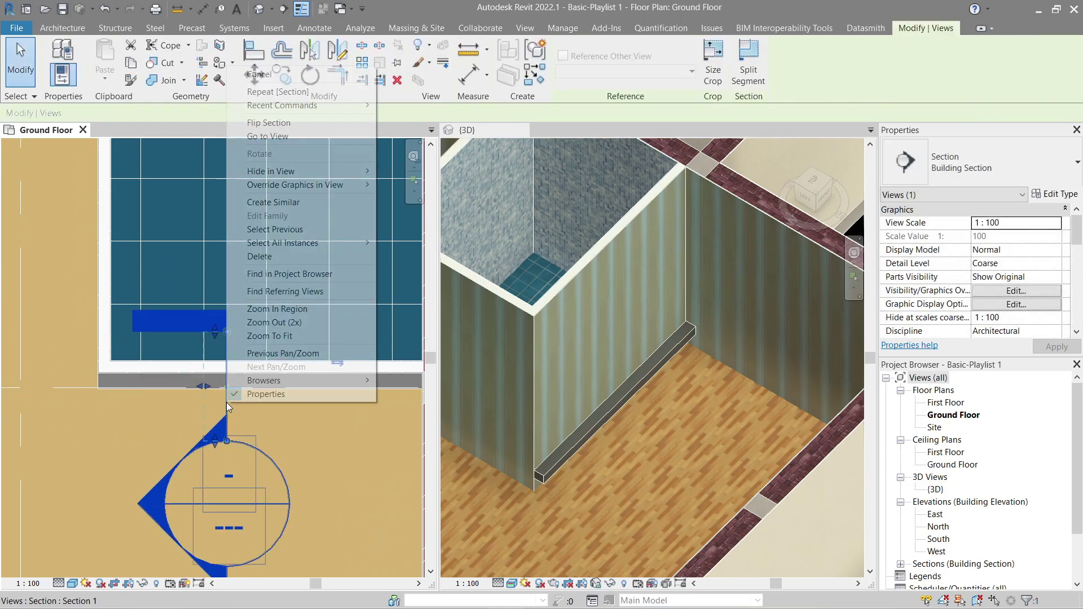
click(271, 136)
scroll(219, 449, up, 5)
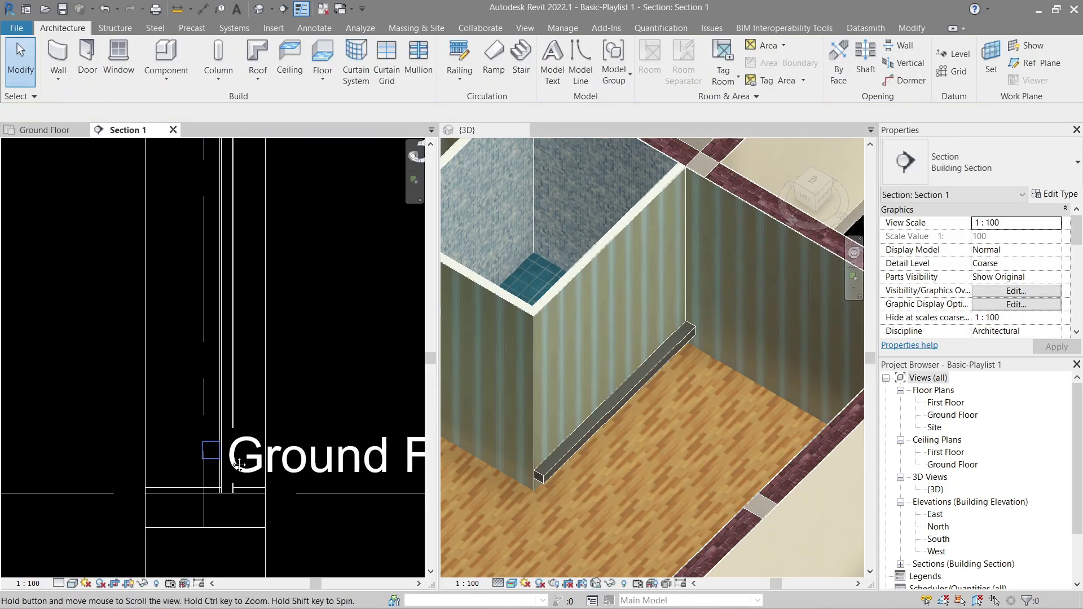
click(58, 583)
click(76, 567)
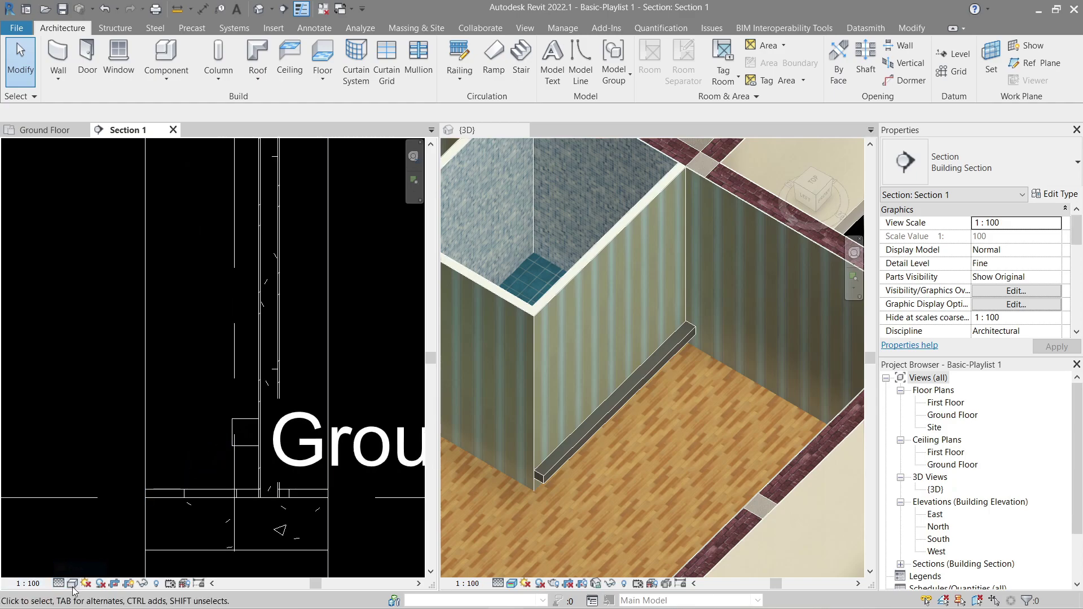
click(72, 584)
click(90, 541)
click(27, 583)
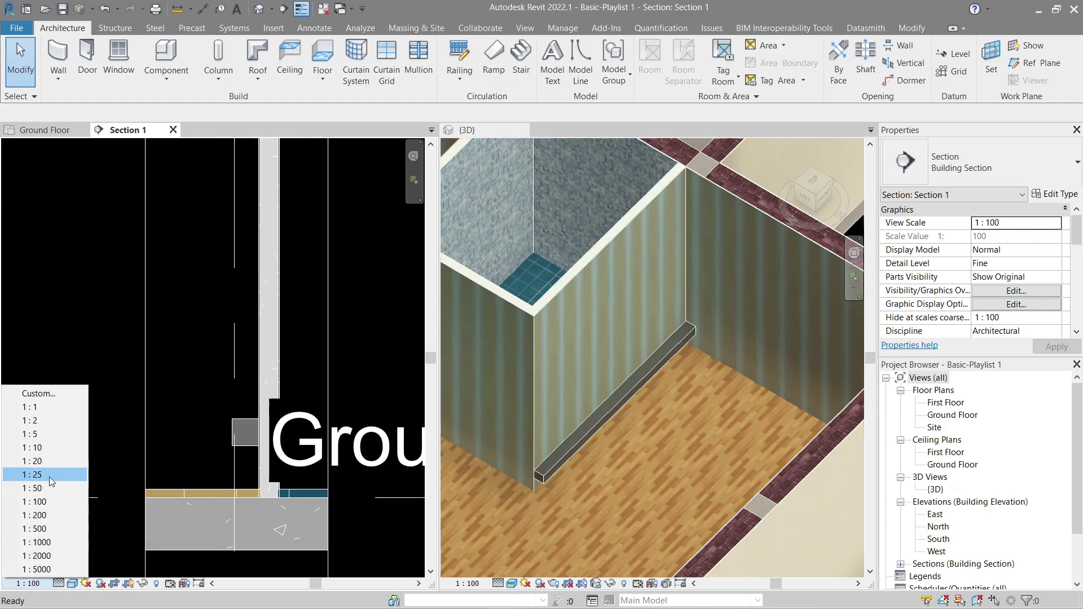
click(28, 489)
middle_drag(264, 473, 220, 481)
scroll(235, 437, up, 2)
scroll(233, 435, down, 1)
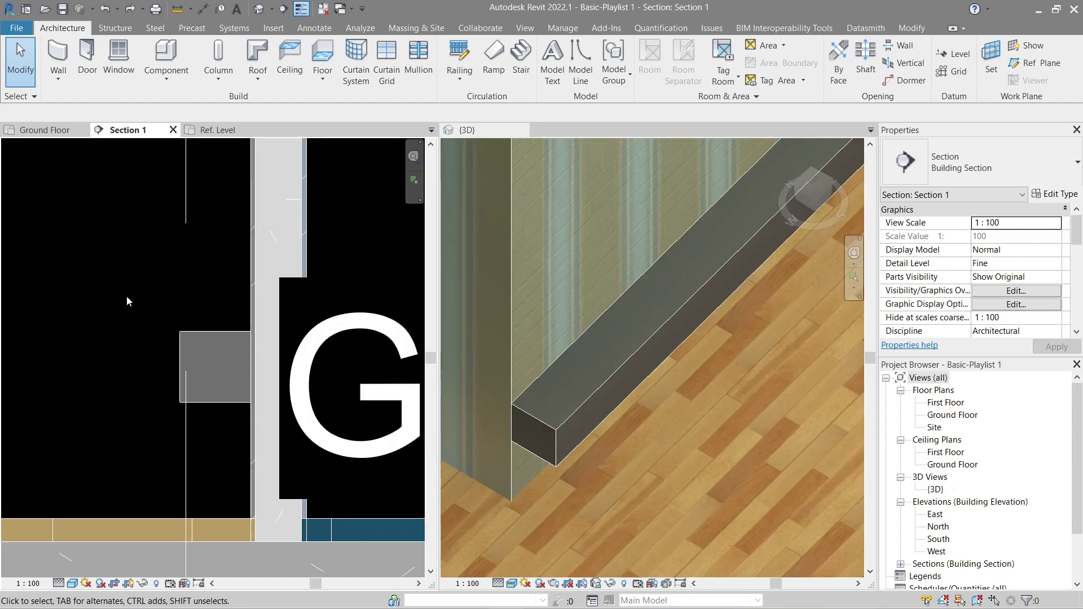
Step: Create a new family from the English Metric Profile template
click(16, 27)
mouse_move(72, 80)
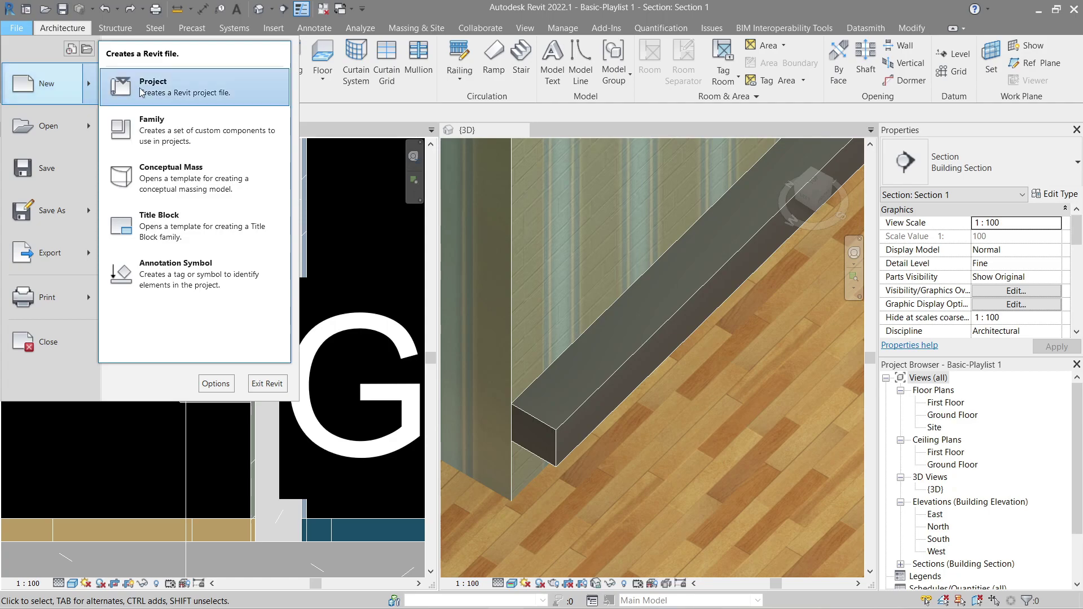
click(151, 127)
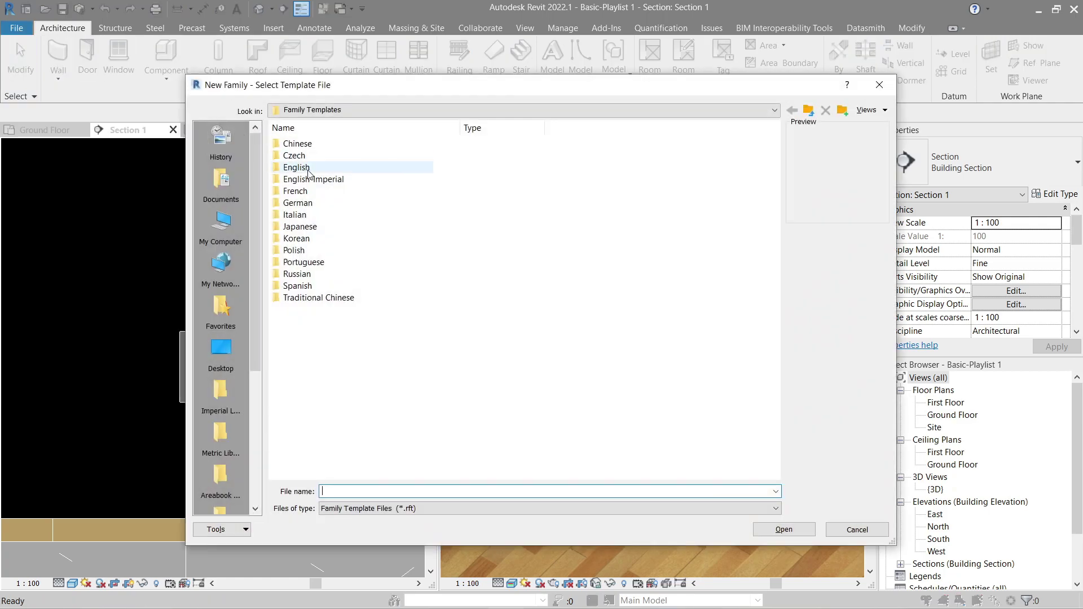
double_click(308, 172)
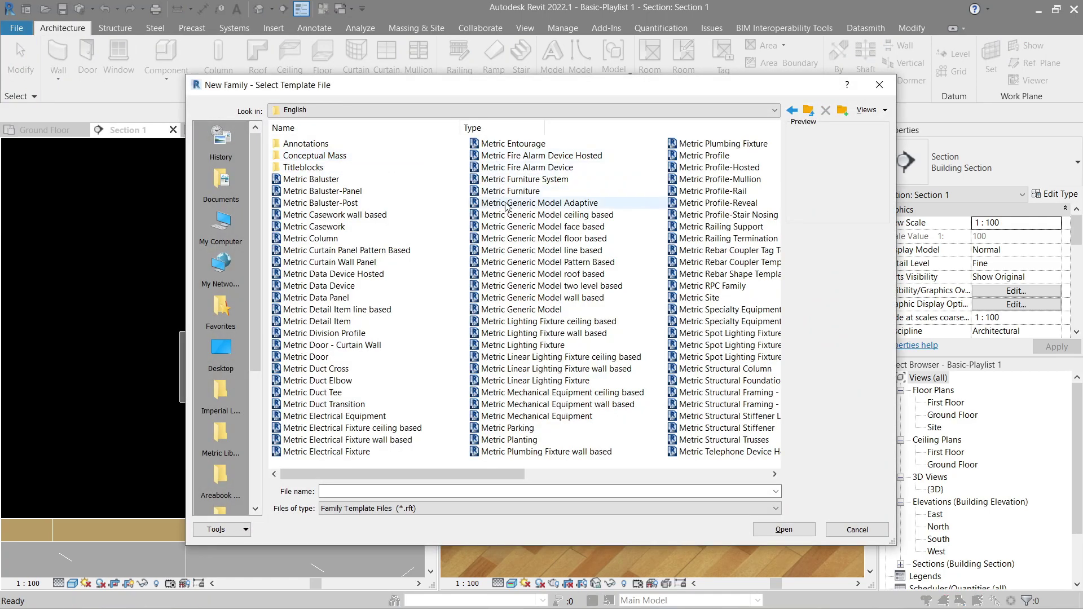
click(713, 157)
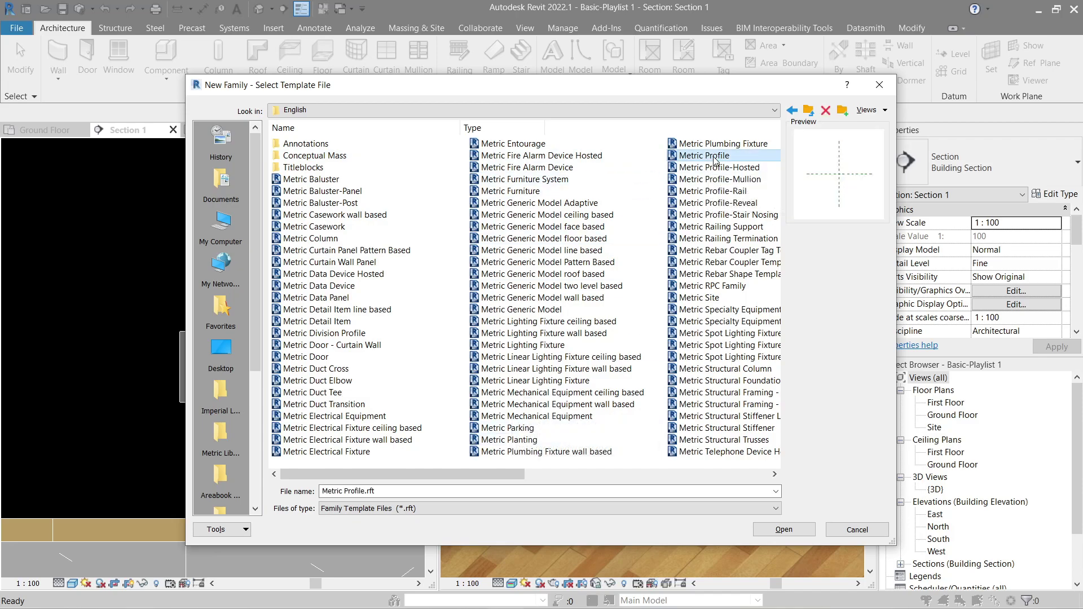
click(795, 528)
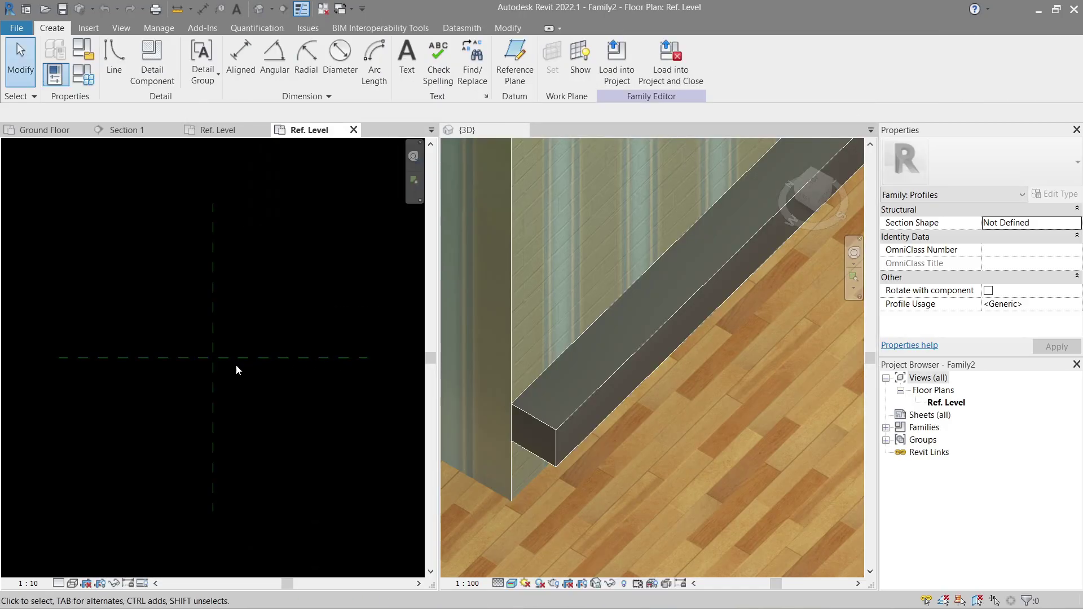
Step: Draw a vertical profile line 50 mm long, starting on the horizontal reference plane to the right of the vertical reference plane
scroll(237, 355, up, 2)
middle_drag(258, 321, 233, 361)
click(114, 59)
click(165, 499)
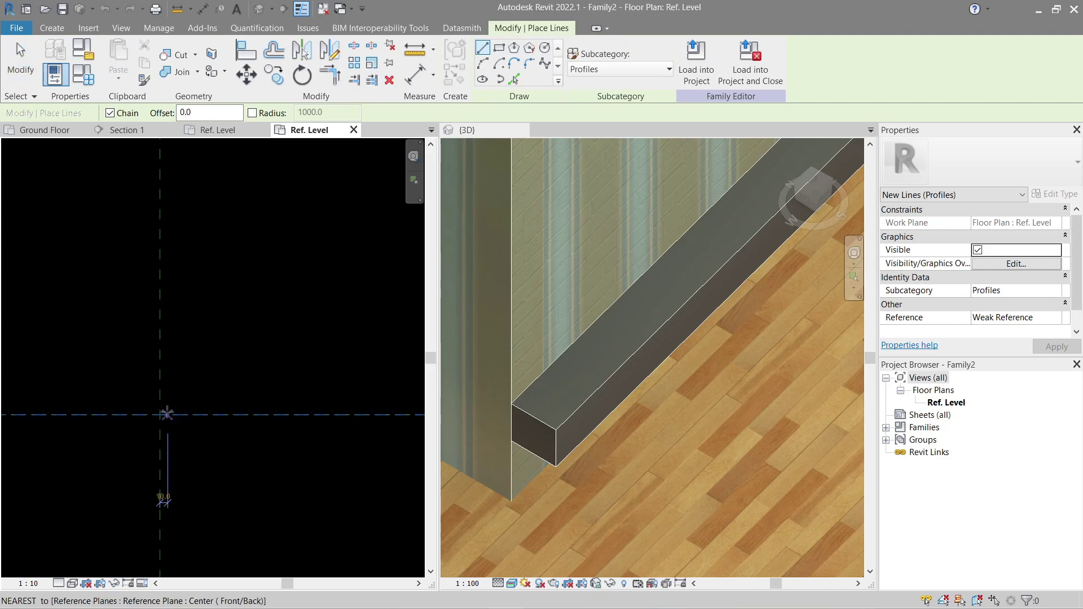
click(227, 414)
text(5)
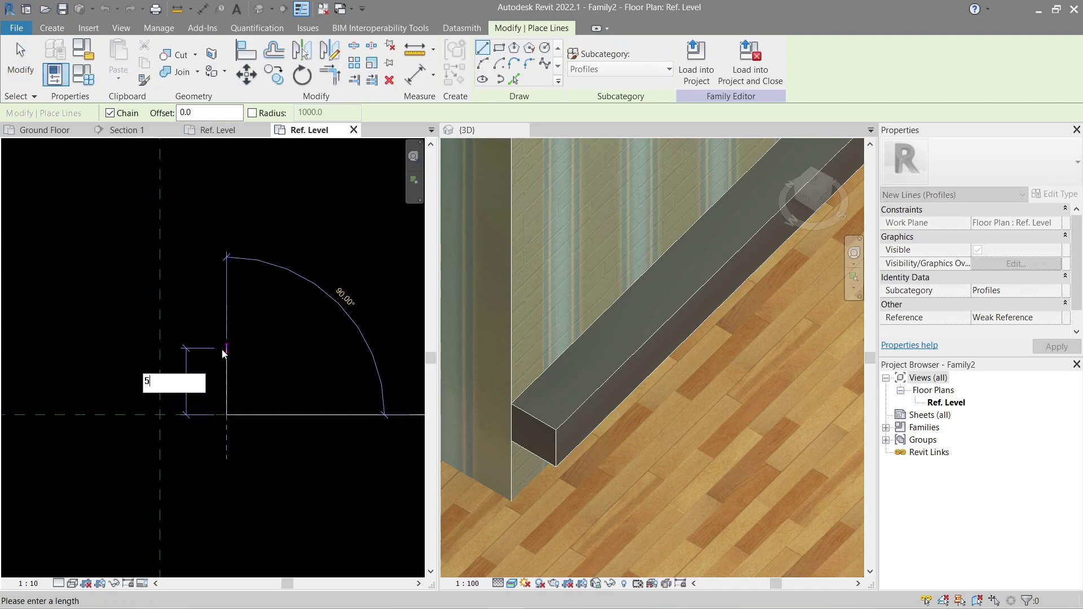
text(0)
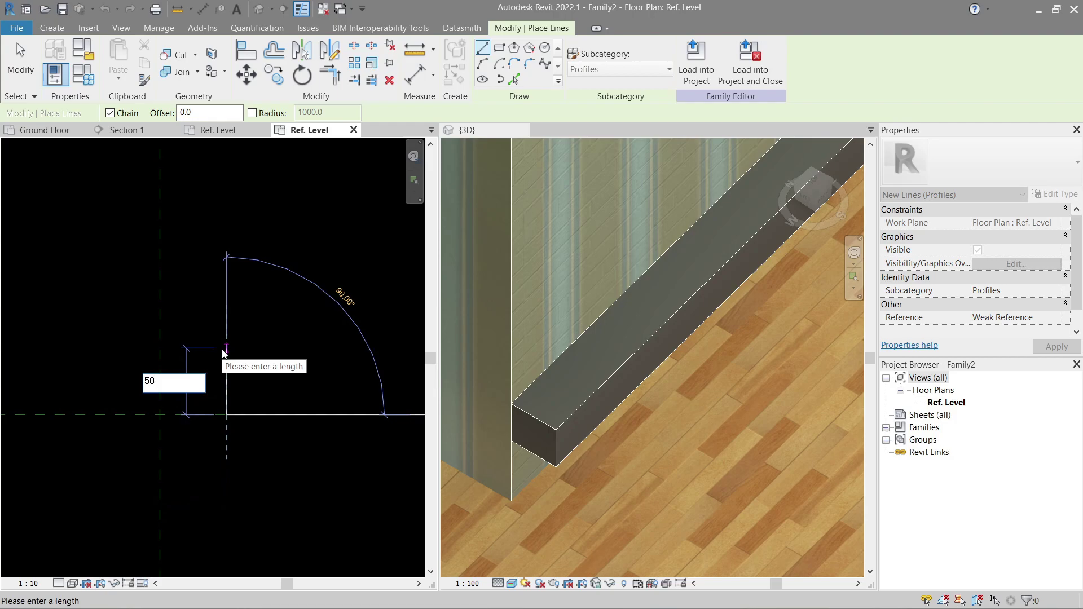
key(Return)
key(Escape)
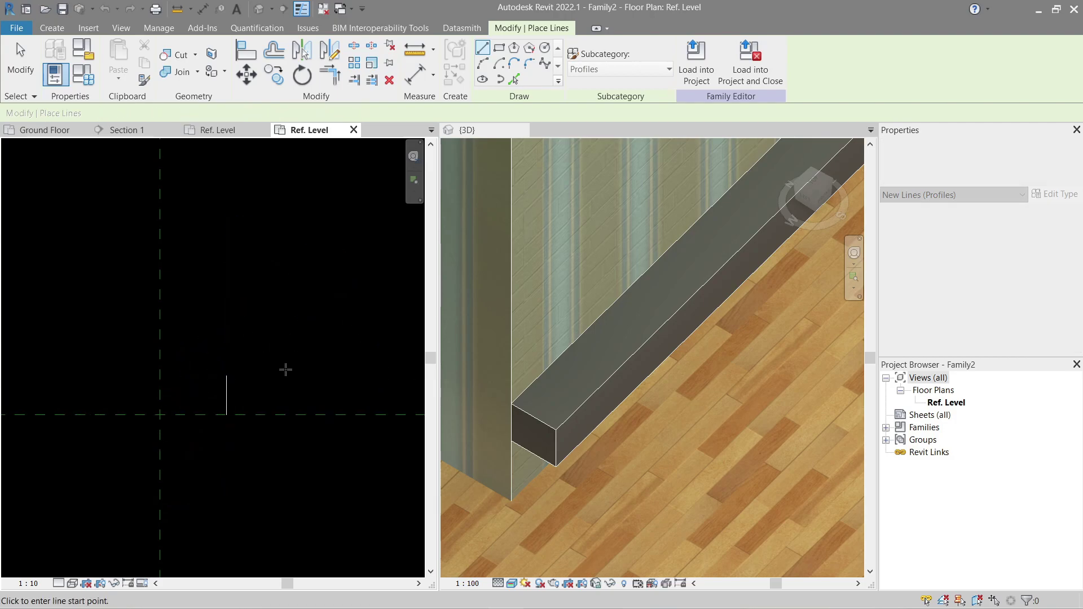
key(Escape)
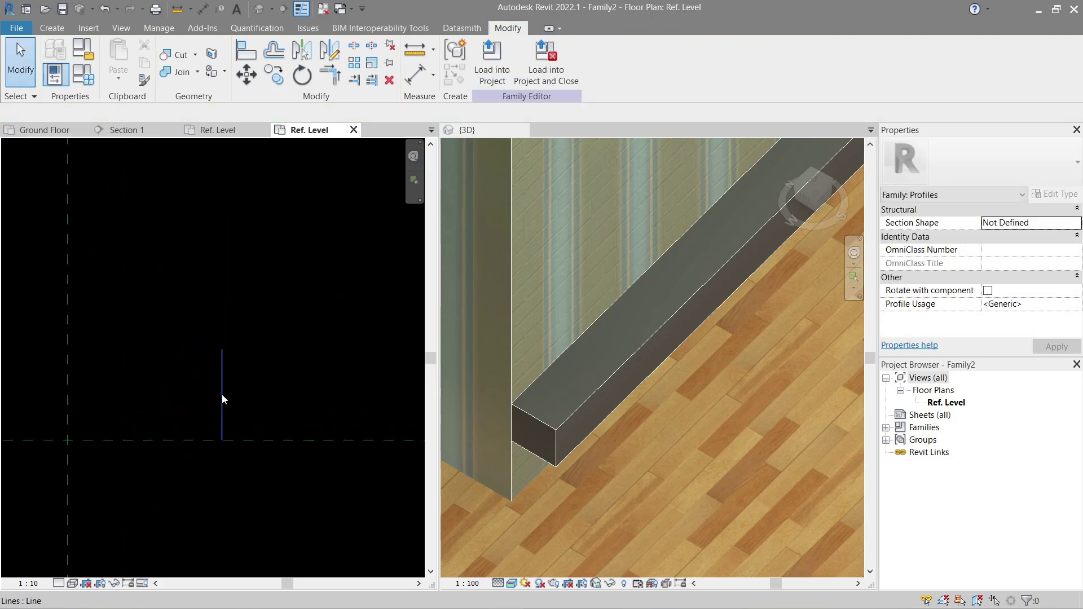
Step: Complete the profile as a closed rectangle 10 mm wide, starting from the top of the 50 mm line and ending on the horizontal reference plane
click(221, 394)
scroll(289, 376, up, 1)
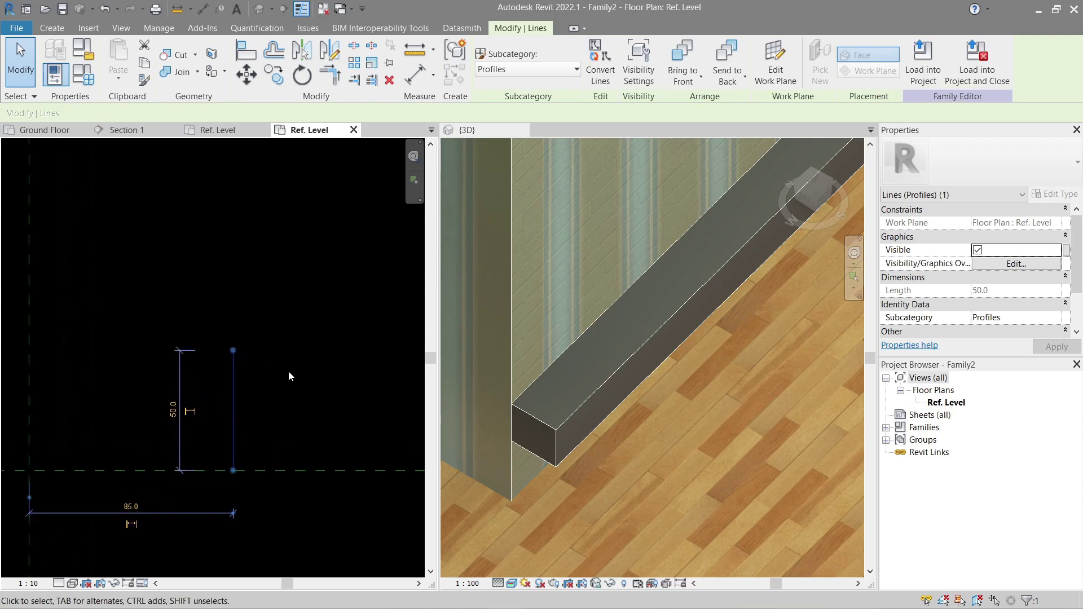
click(314, 267)
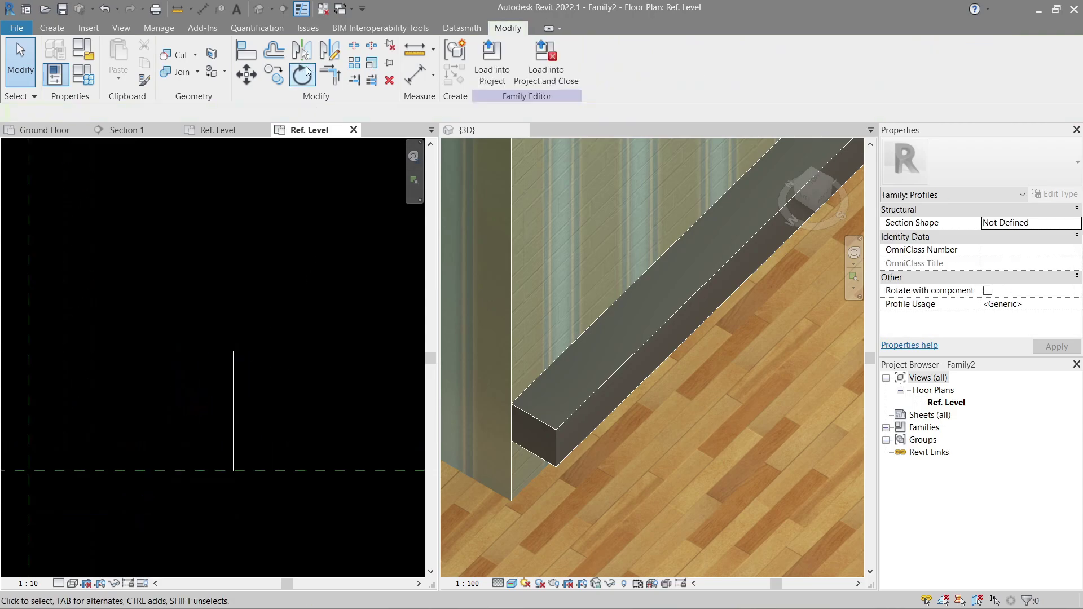
click(51, 28)
click(111, 62)
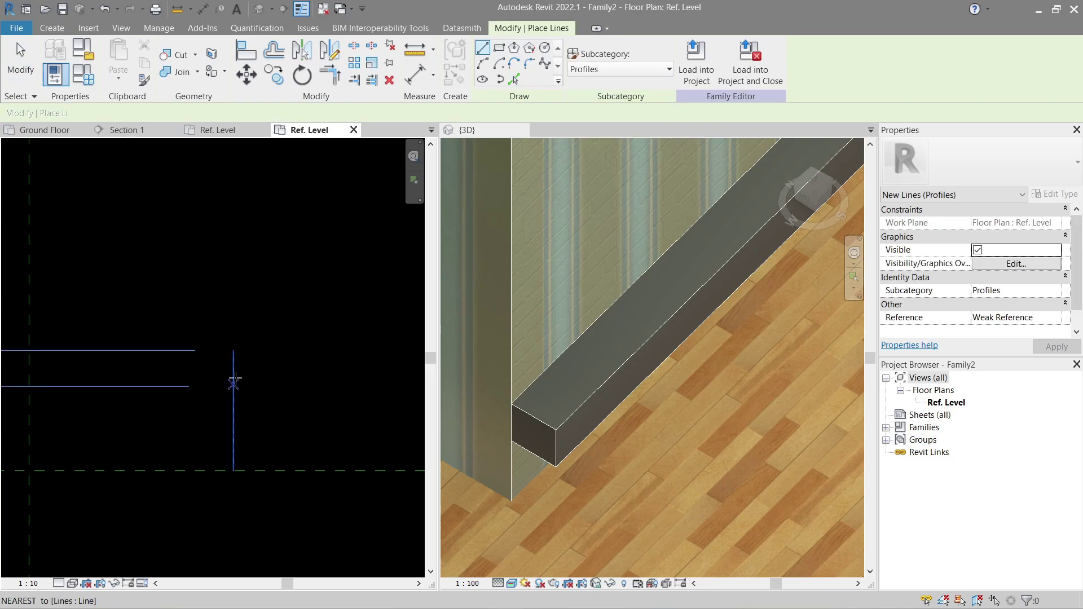
click(232, 351)
scroll(229, 337, up, 2)
middle_drag(257, 375, 220, 312)
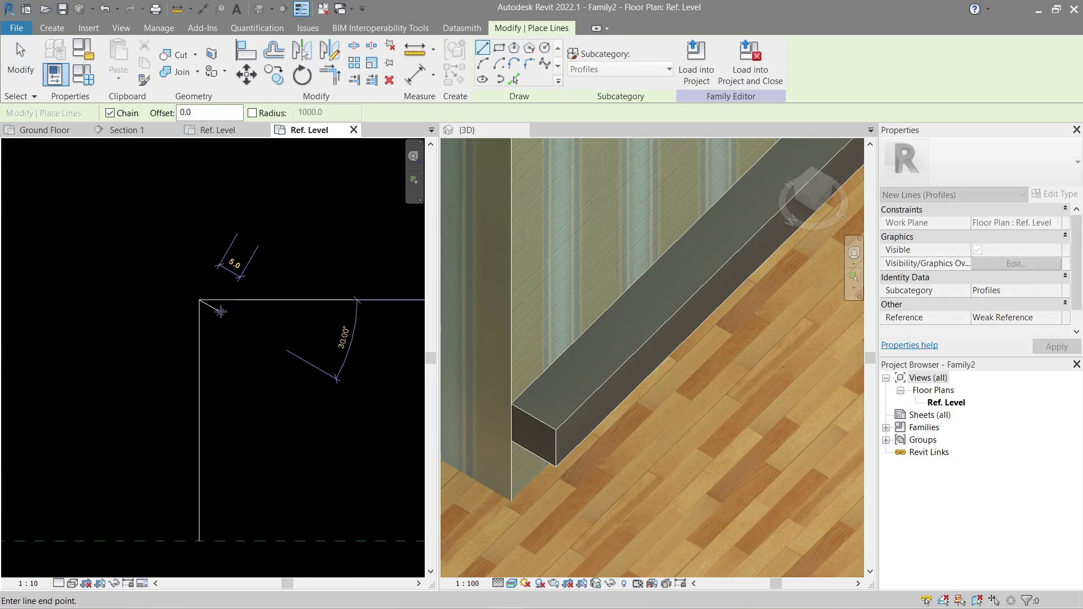
text(10)
key(Return)
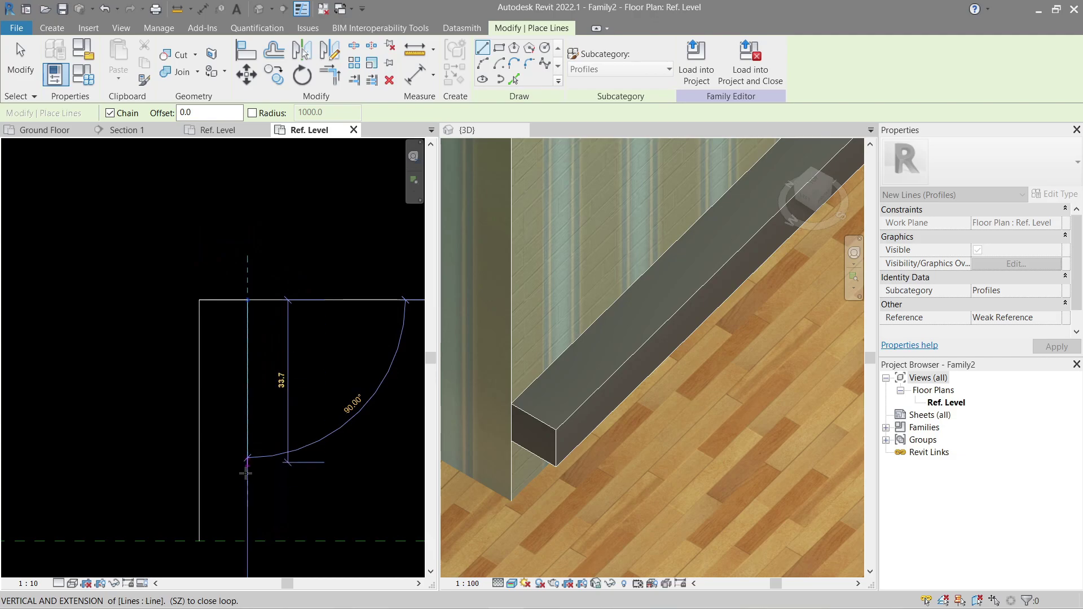
click(247, 540)
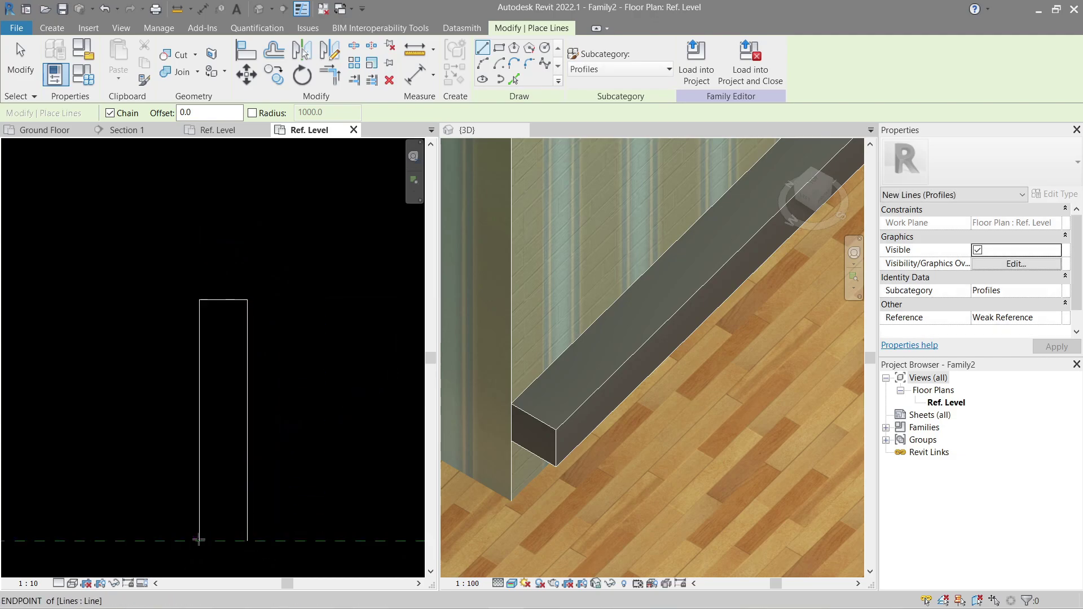
click(198, 541)
scroll(293, 468, down, 3)
middle_drag(317, 460, 296, 430)
key(Escape)
Step: Move the whole rectangle so its lower-left corner sits on the intersection of the two reference planes
key(Tab)
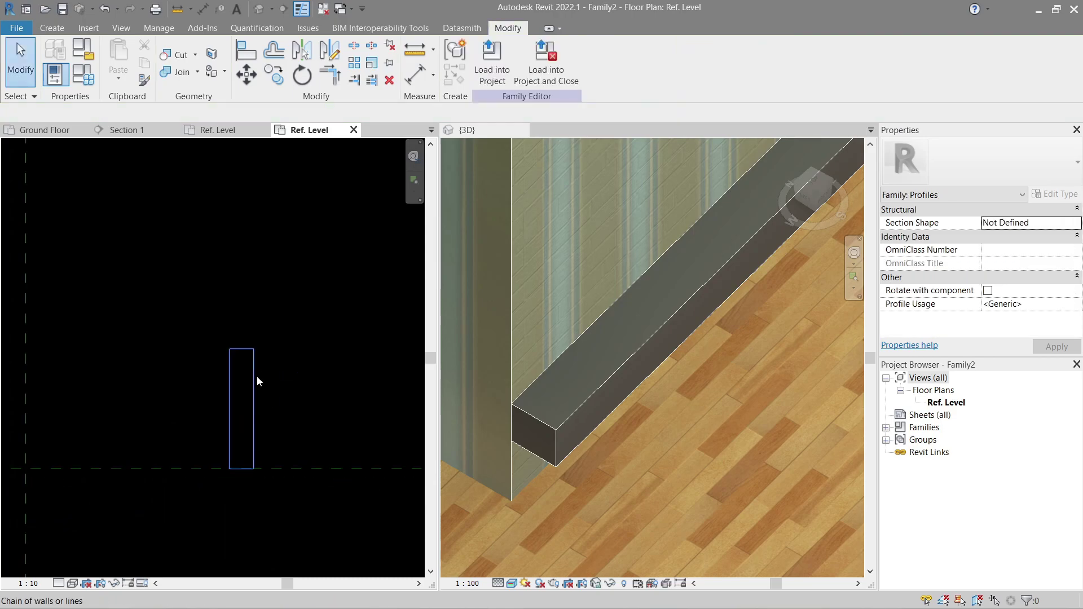
click(257, 375)
key(m)
key(v)
click(222, 470)
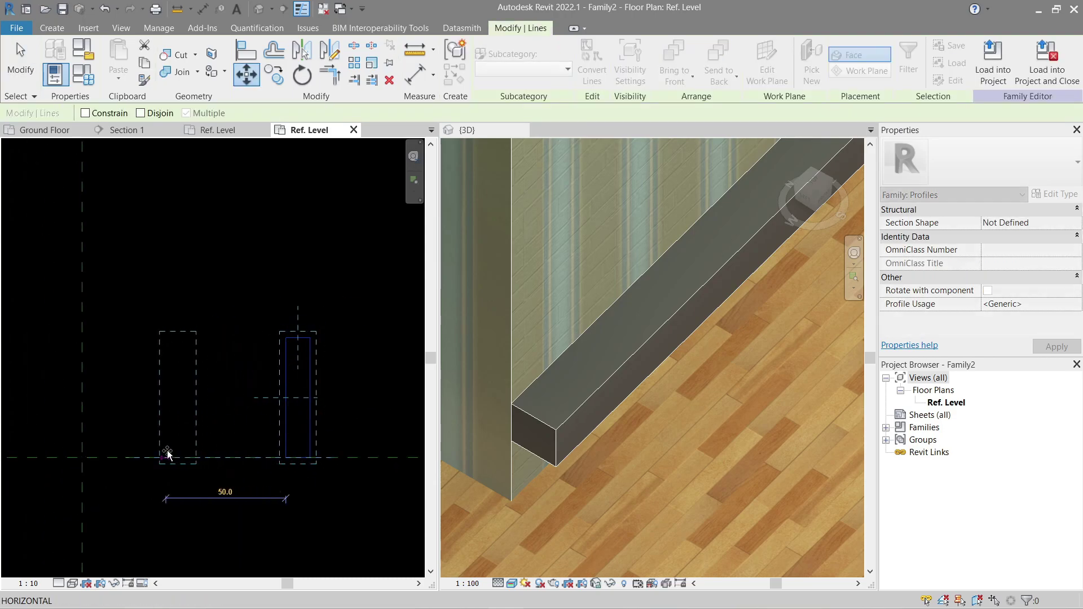
click(82, 458)
click(208, 276)
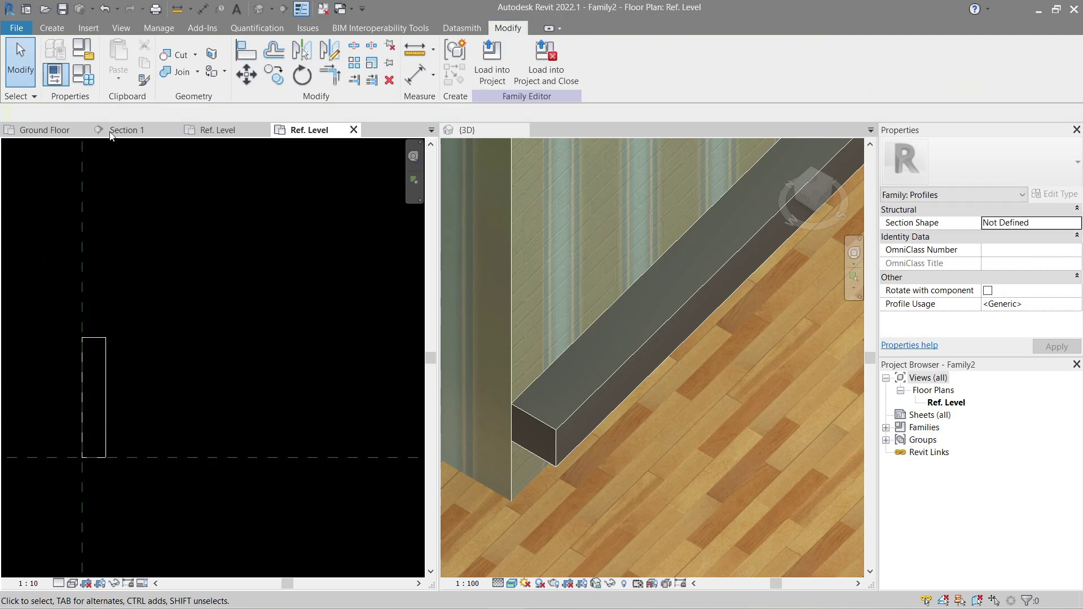
Step: Try to save the profile family on the Desktop as Family2
click(16, 27)
mouse_move(54, 220)
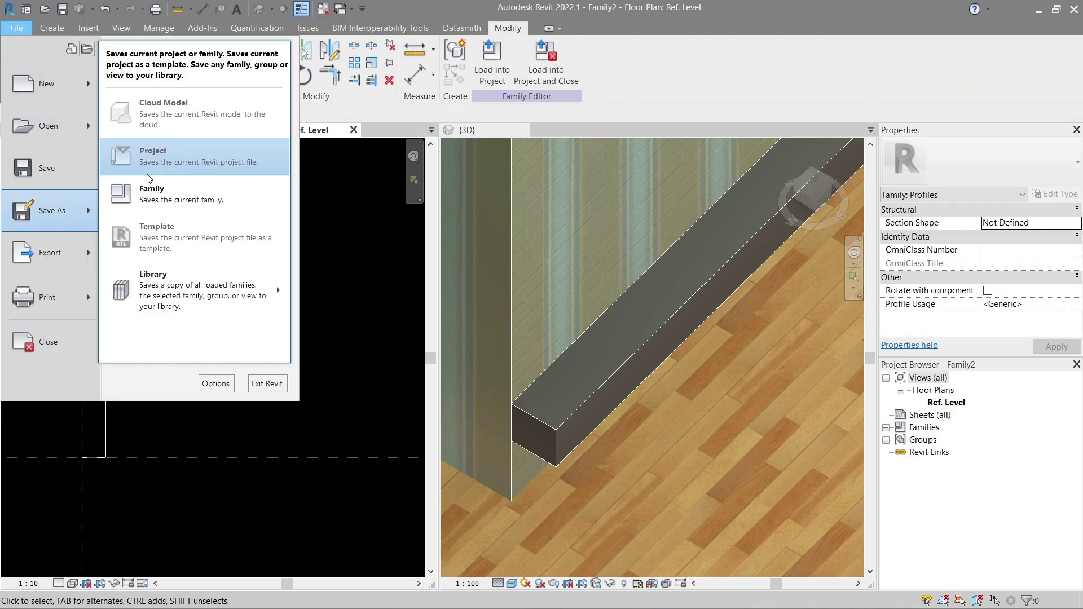
click(161, 191)
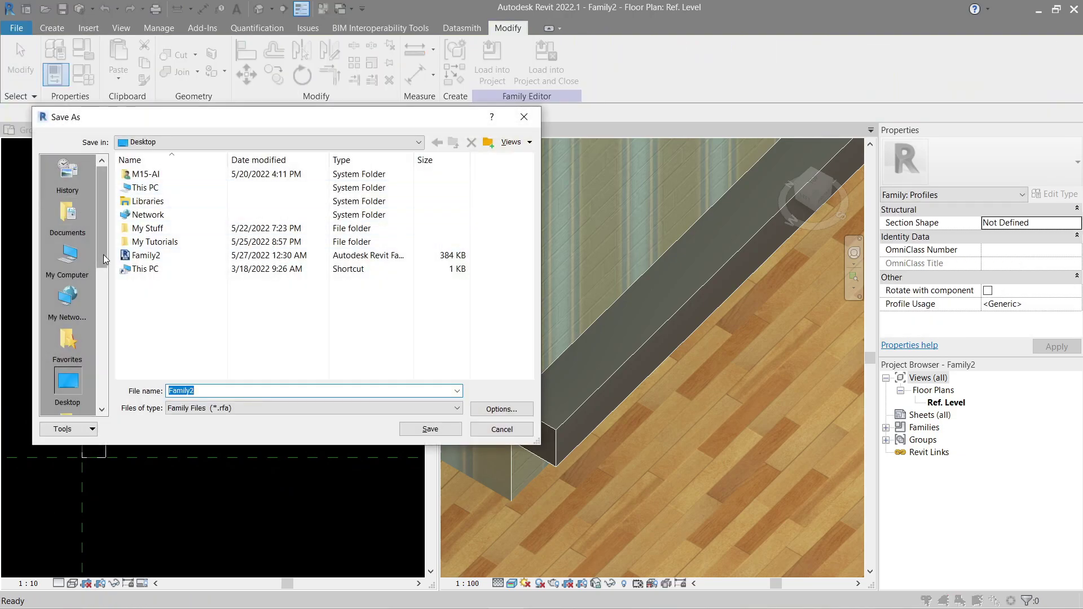
click(431, 429)
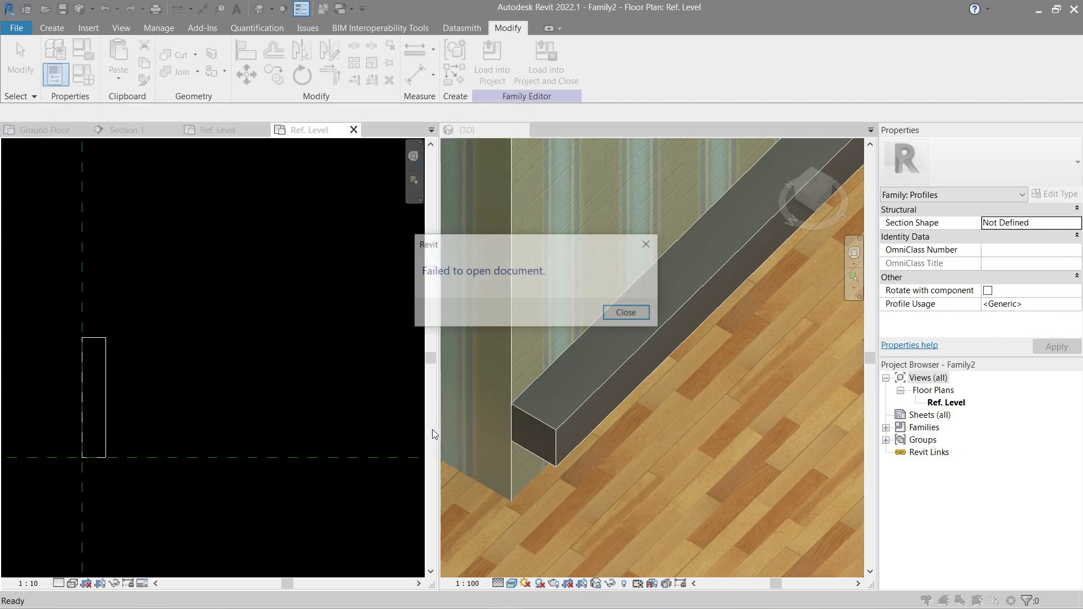
click(609, 315)
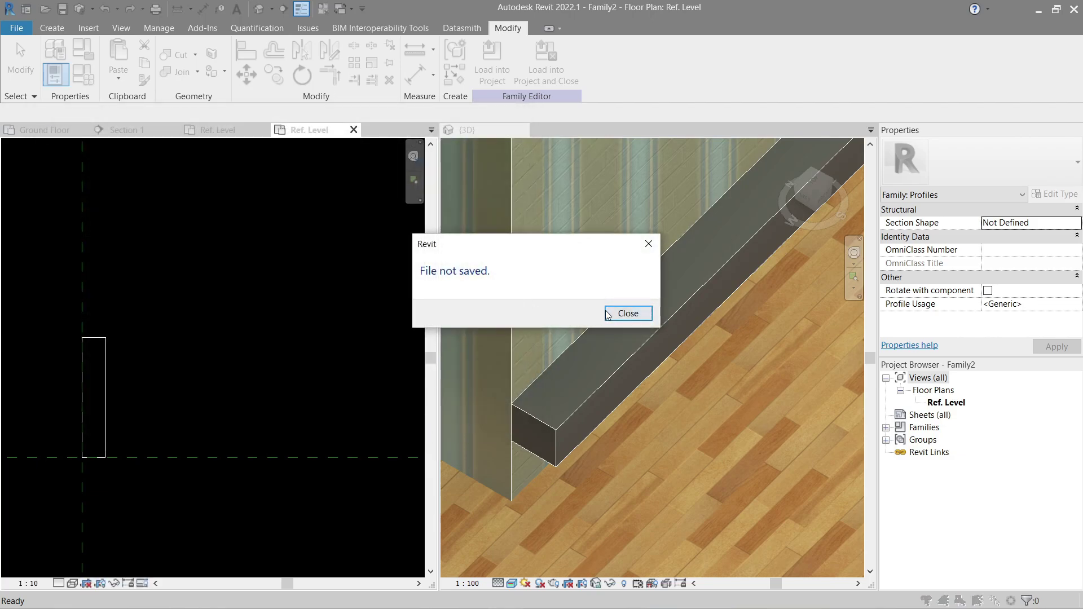
click(607, 315)
Step: Save the profile family on the Desktop as Family3
click(11, 33)
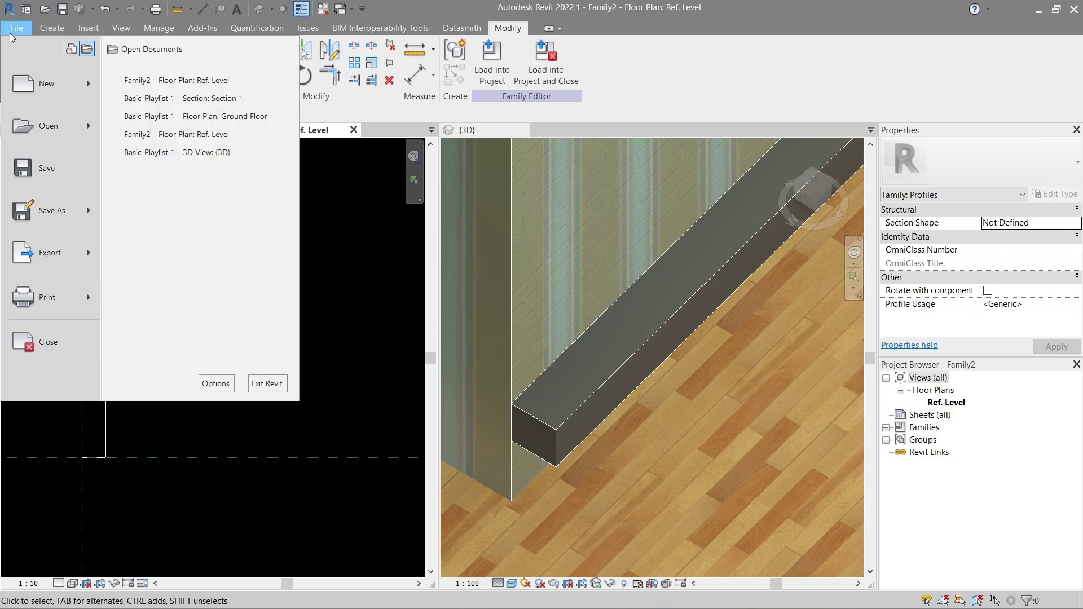
mouse_move(52, 211)
click(169, 192)
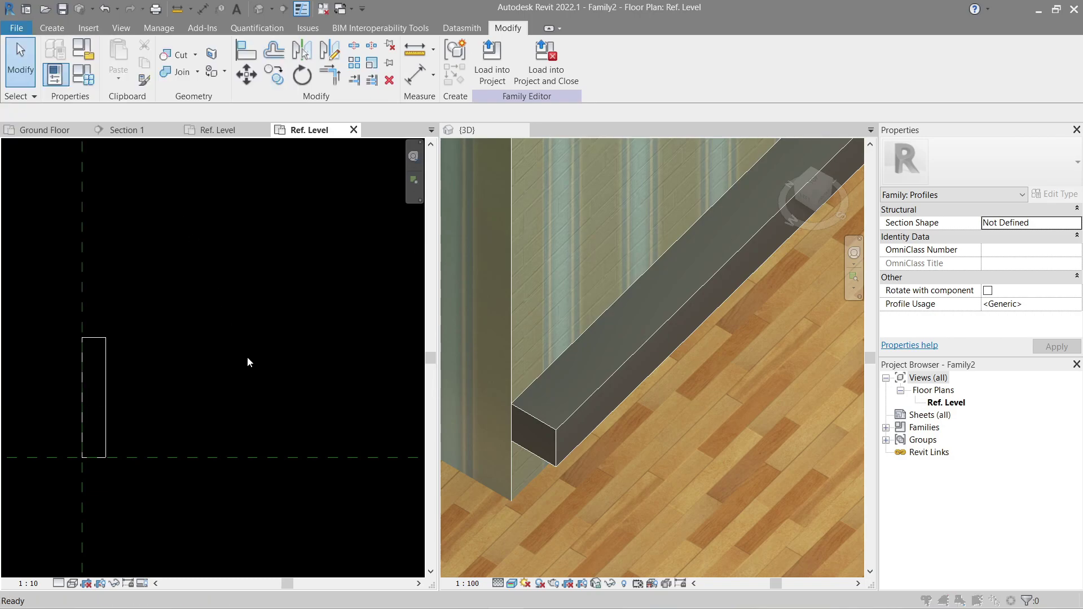
text(Family3)
click(430, 429)
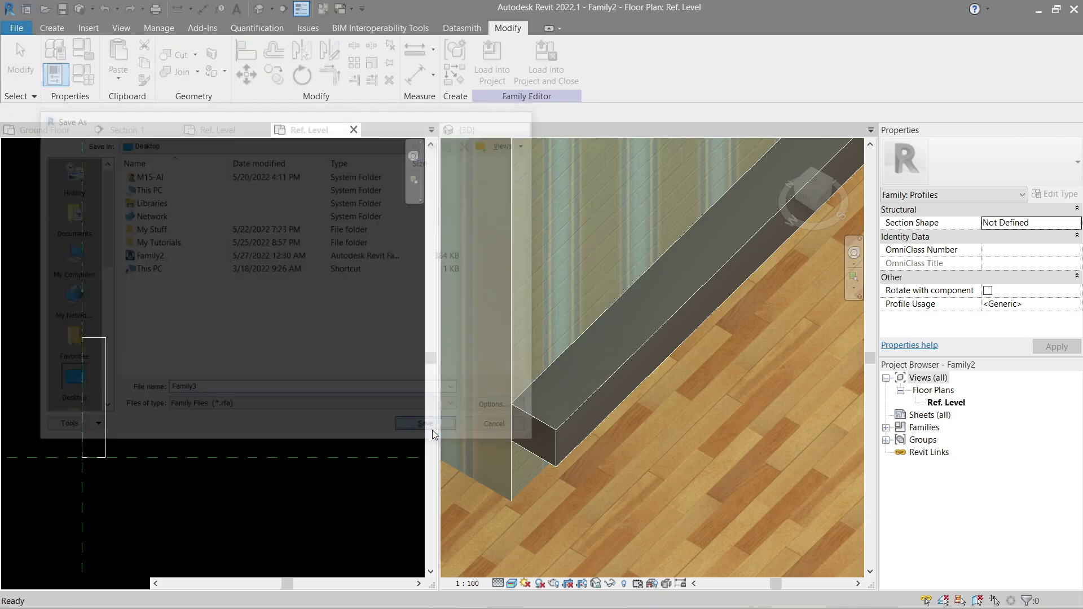
Step: Load the profile family into the Basic-Playlist 1 project
click(490, 70)
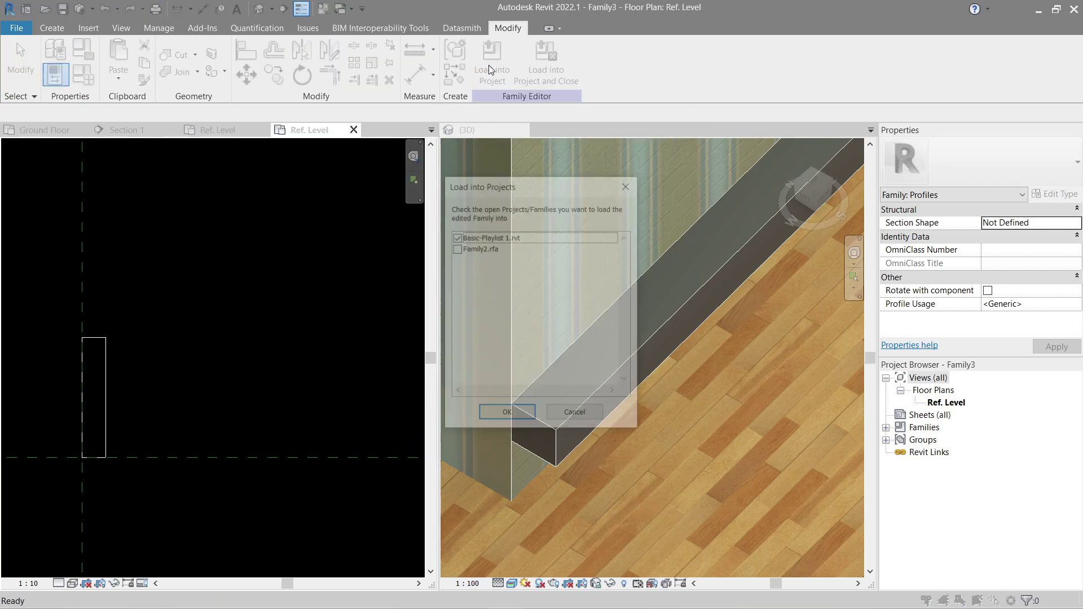
click(477, 239)
click(506, 415)
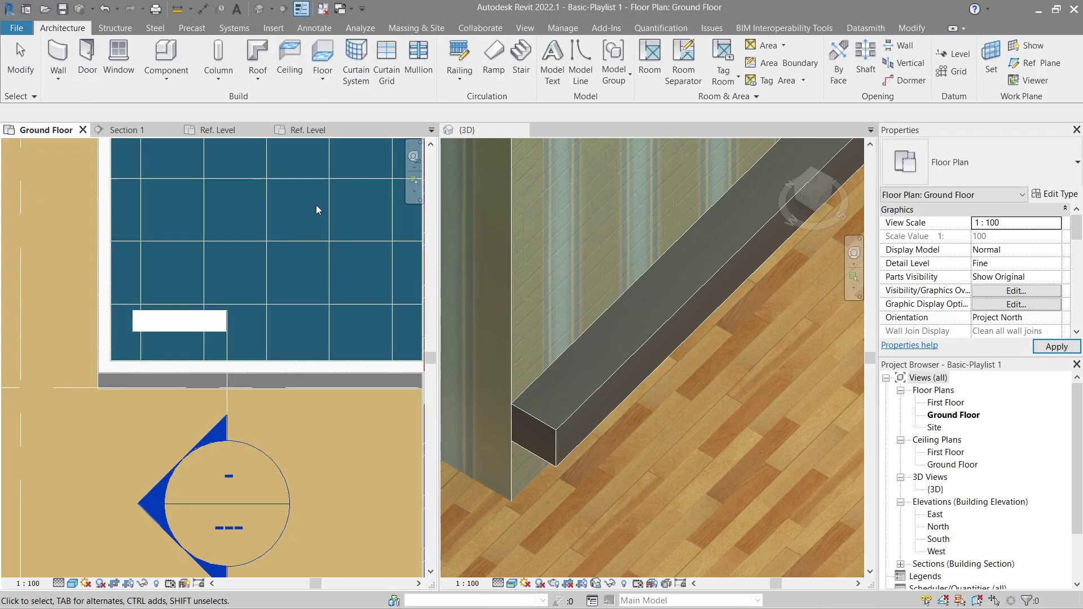
Step: Set the profile of the Cornice wall sweep type to Family3 : Family3, using the sweep in the 3D view
click(581, 313)
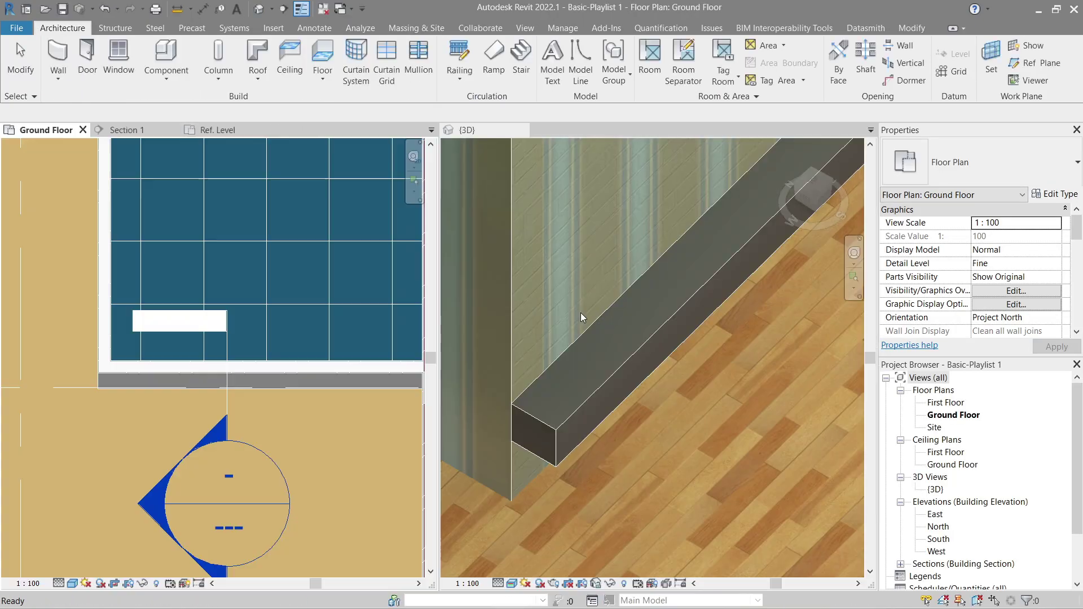
click(587, 406)
click(588, 406)
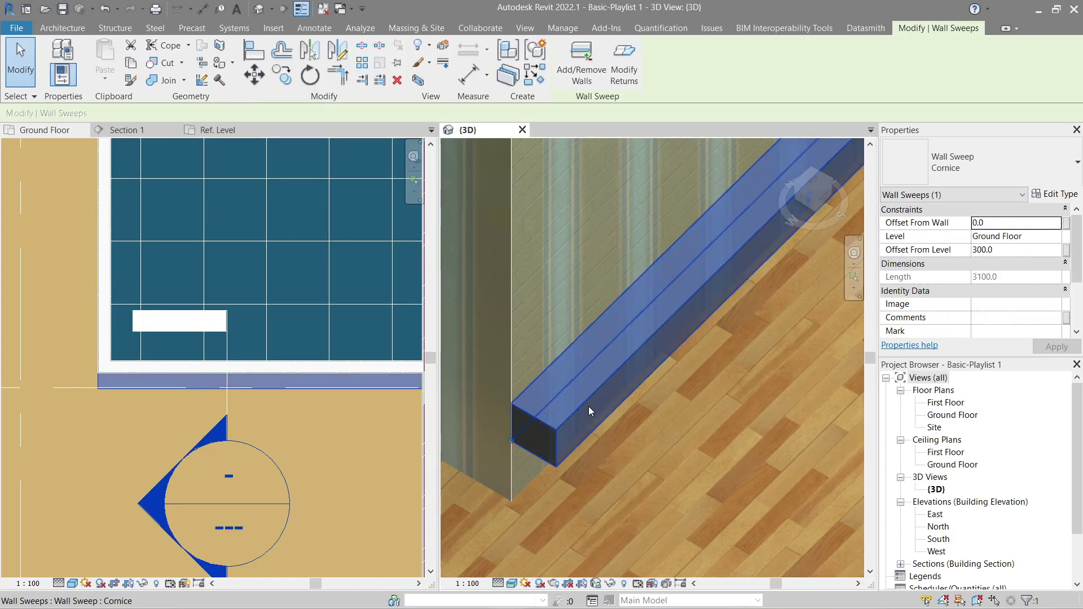
click(1057, 195)
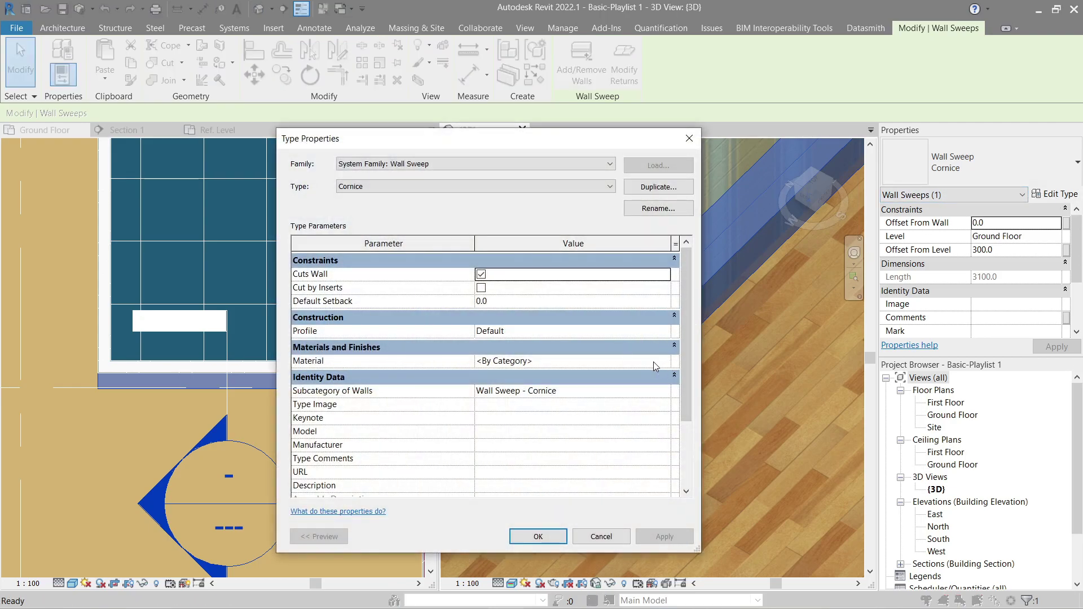
click(664, 333)
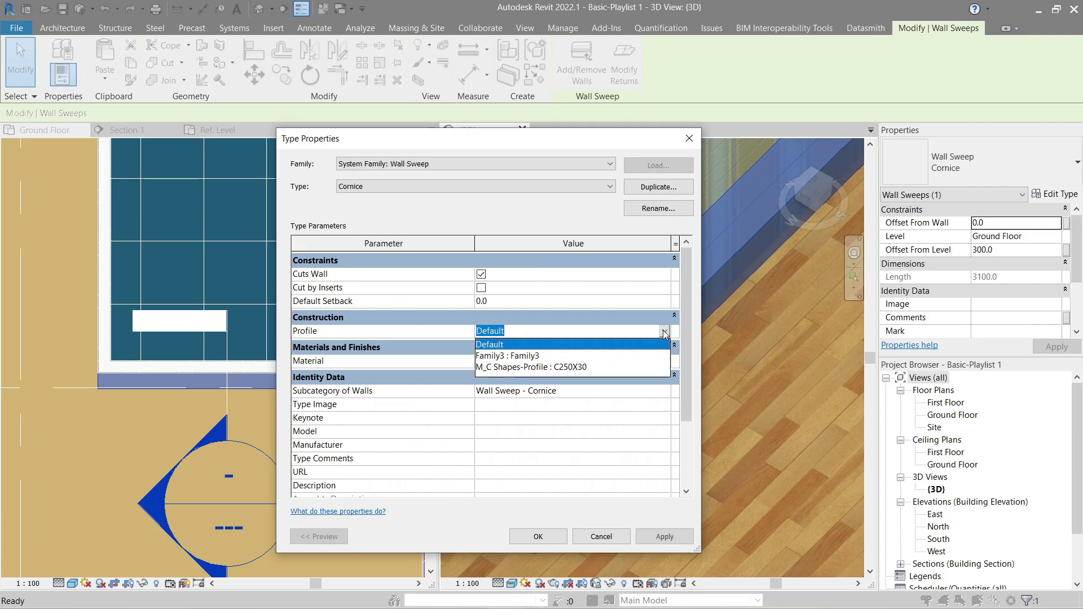
click(519, 357)
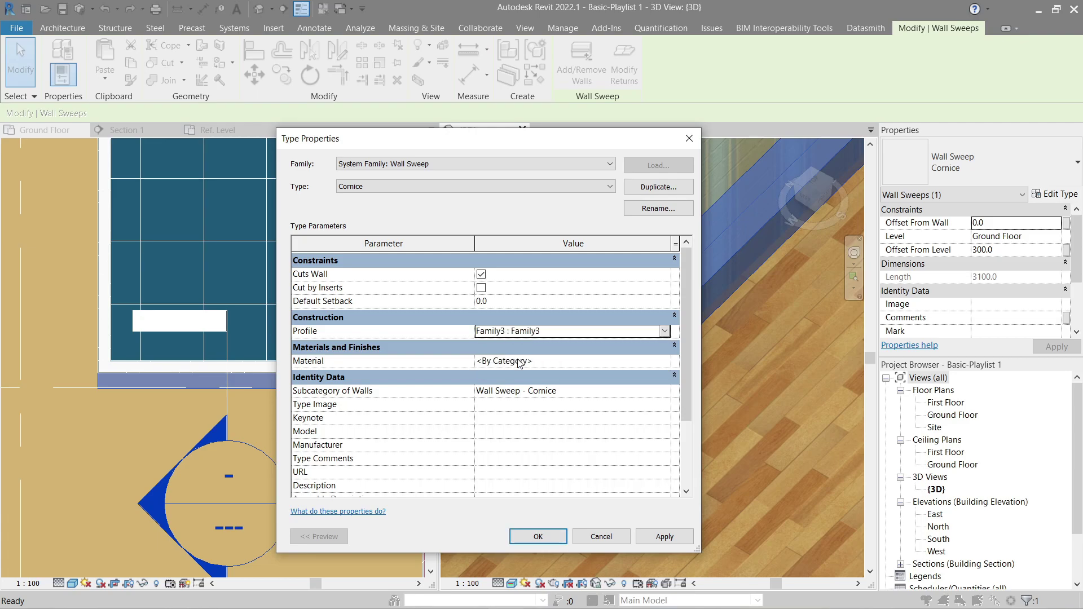
click(545, 540)
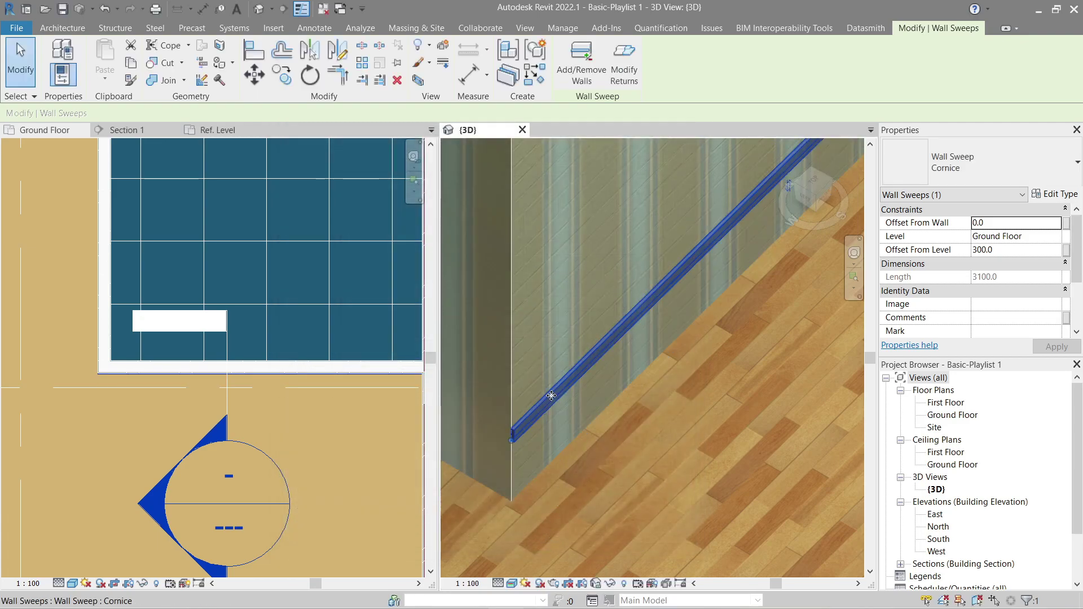
Step: Move the wall sweep straight down in Section 1 until its underside rests on the floor surface, and check it in 3D
click(211, 133)
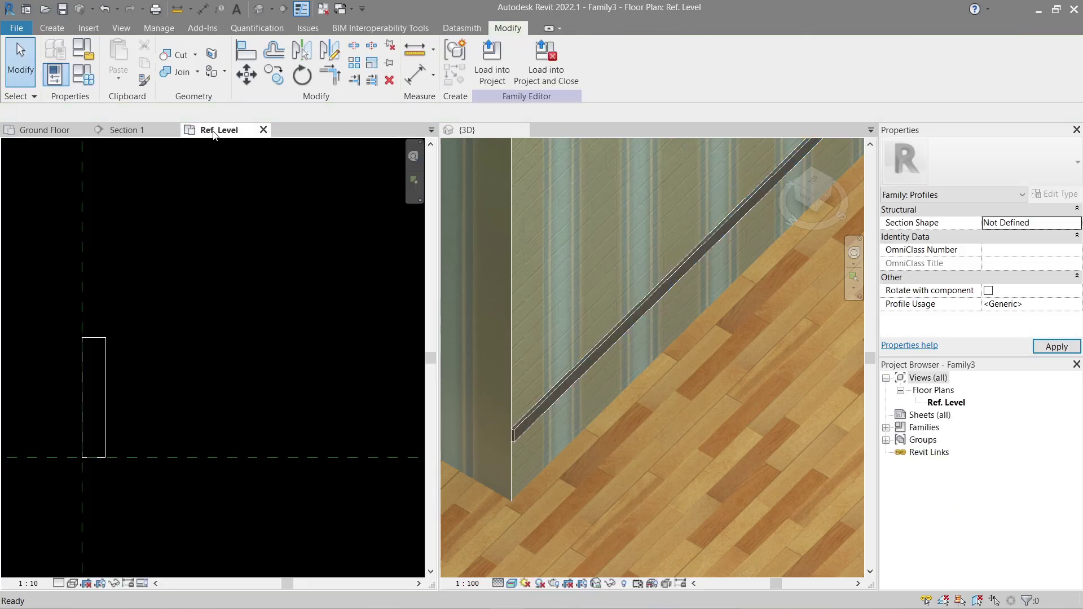
click(125, 130)
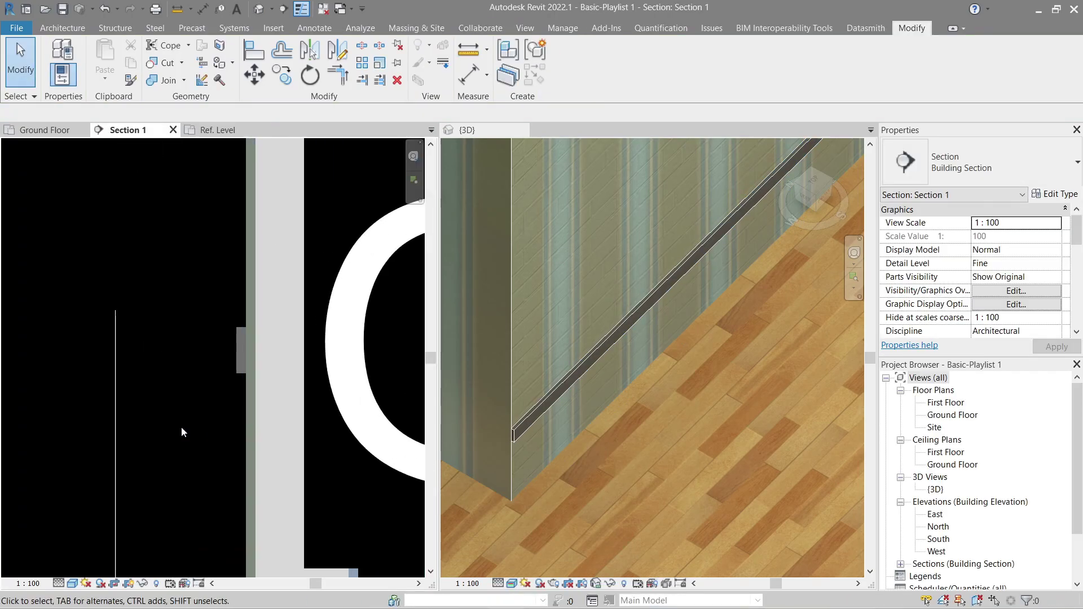
middle_drag(181, 426, 259, 314)
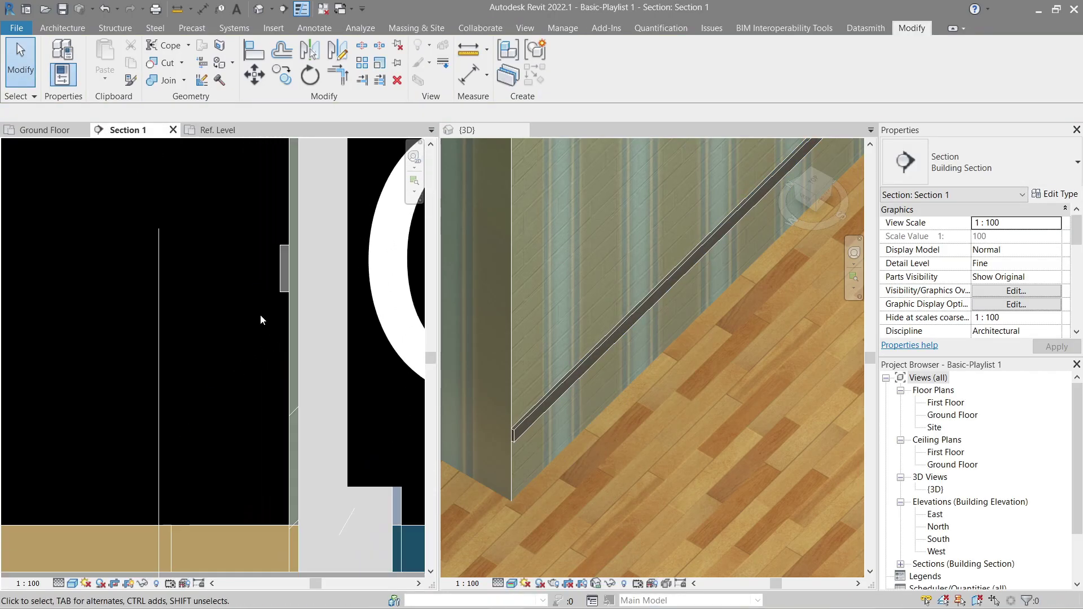
click(276, 294)
key(m)
key(v)
click(283, 293)
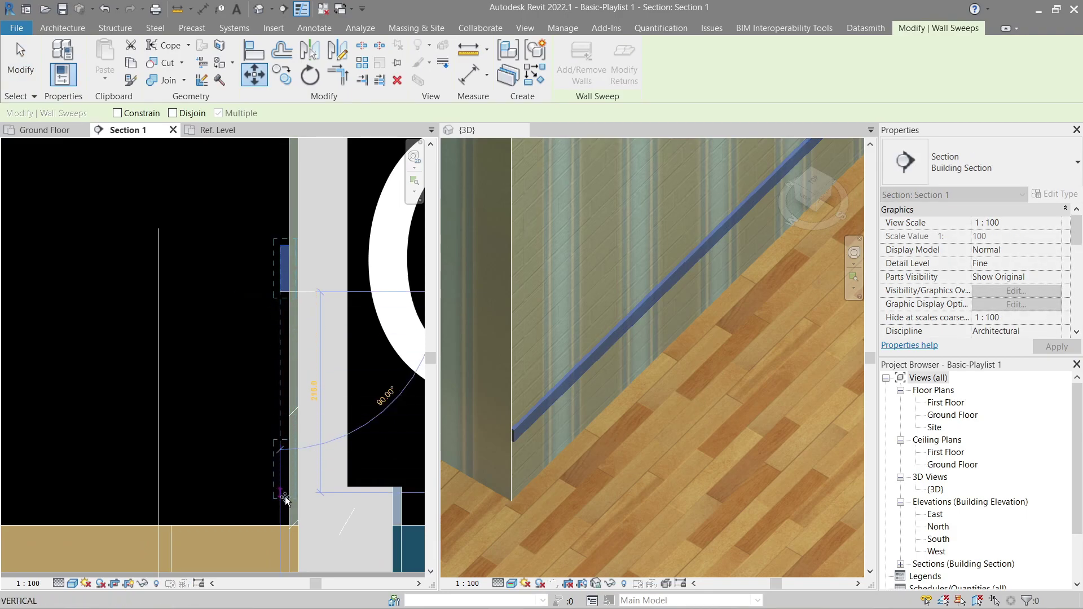
click(280, 530)
click(557, 470)
key(Escape)
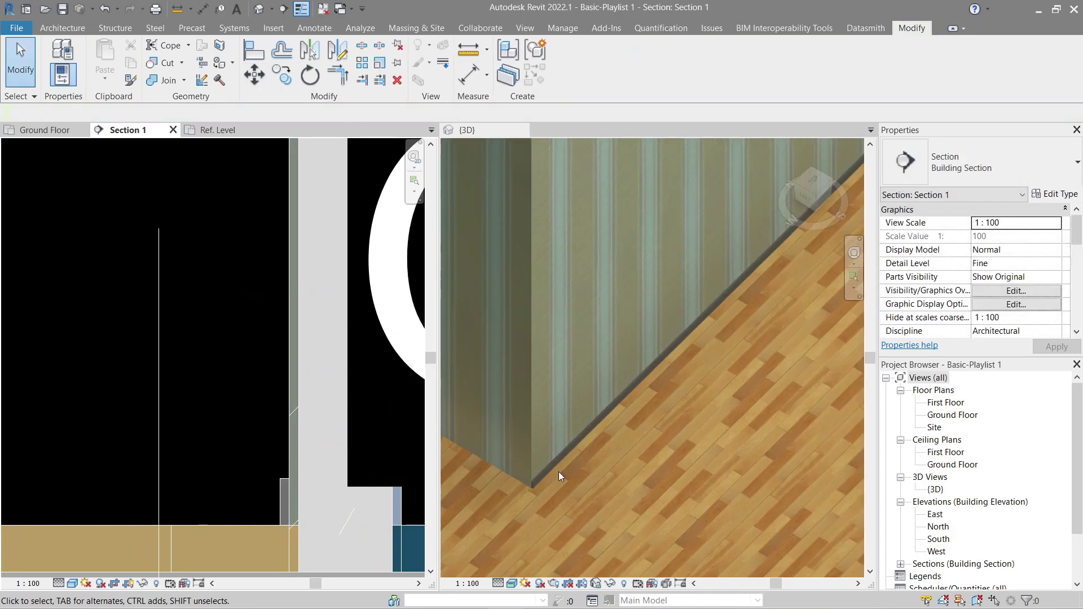
middle_drag(506, 453, 542, 471)
shift+middle_drag(571, 461, 597, 386)
scroll(518, 433, up, 2)
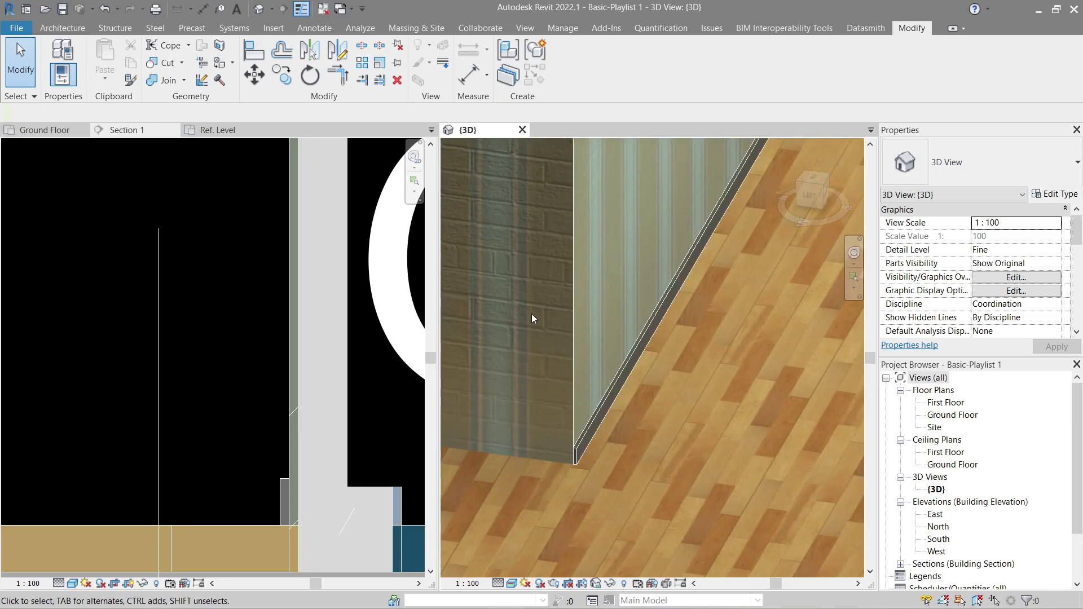
Step: Move the top line of the Family3 profile straight up so the rectangle is 150 mm high
click(226, 299)
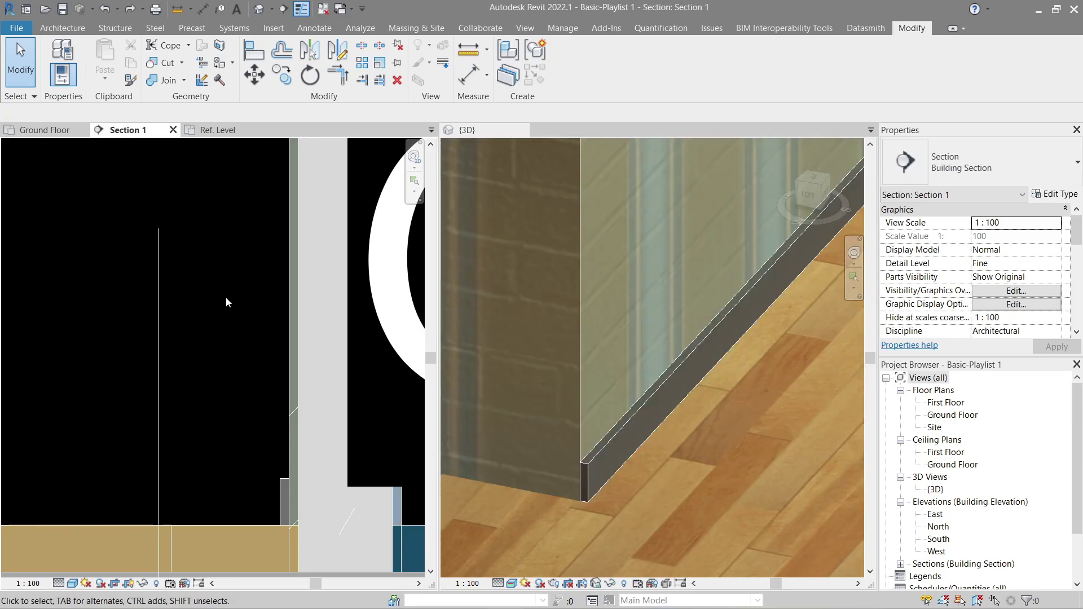
click(218, 131)
click(158, 293)
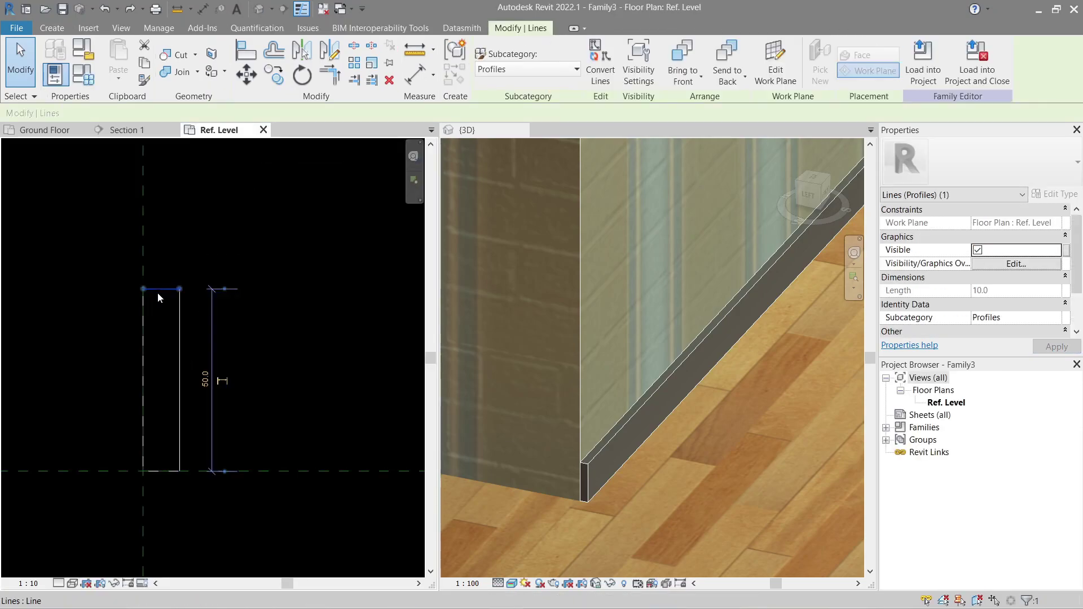
scroll(301, 364, down, 1)
middle_drag(312, 340, 303, 388)
key(m)
key(v)
click(297, 404)
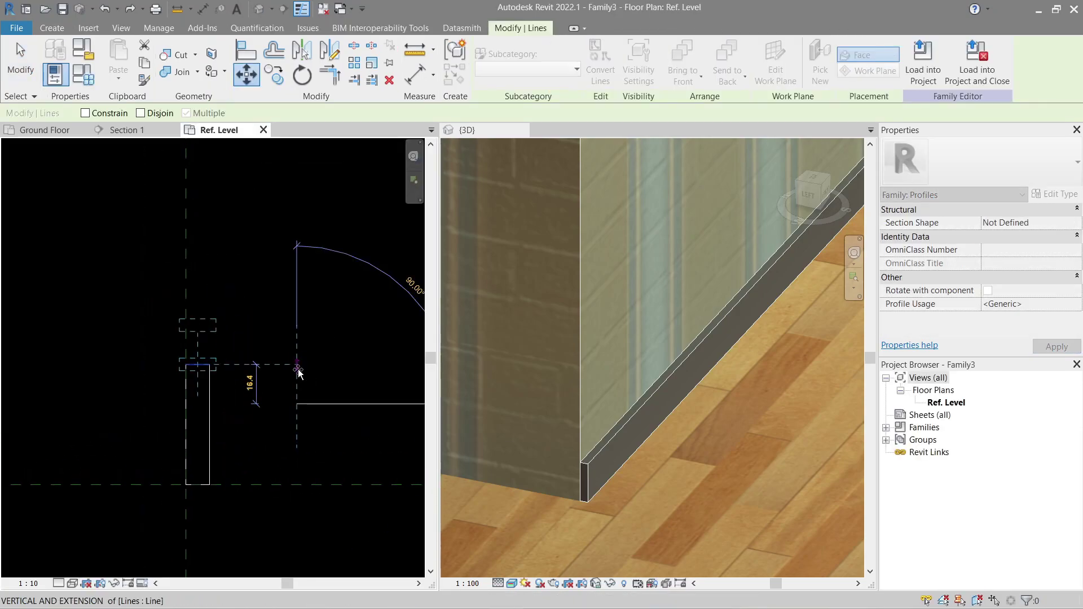
key(Return)
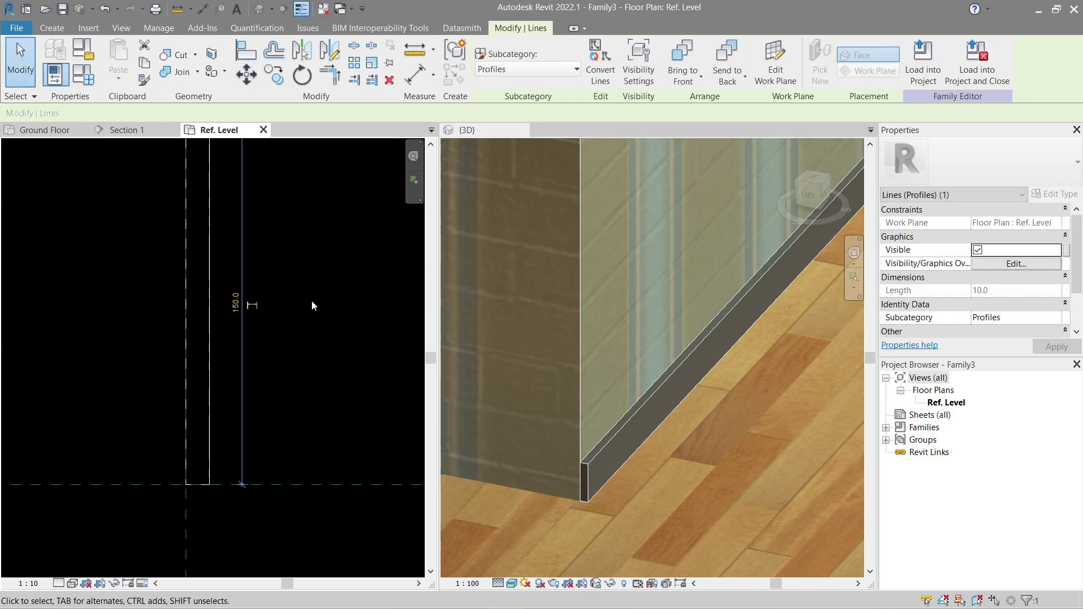
scroll(313, 287, down, 1)
middle_drag(315, 273, 308, 343)
click(292, 271)
scroll(286, 265, up, 2)
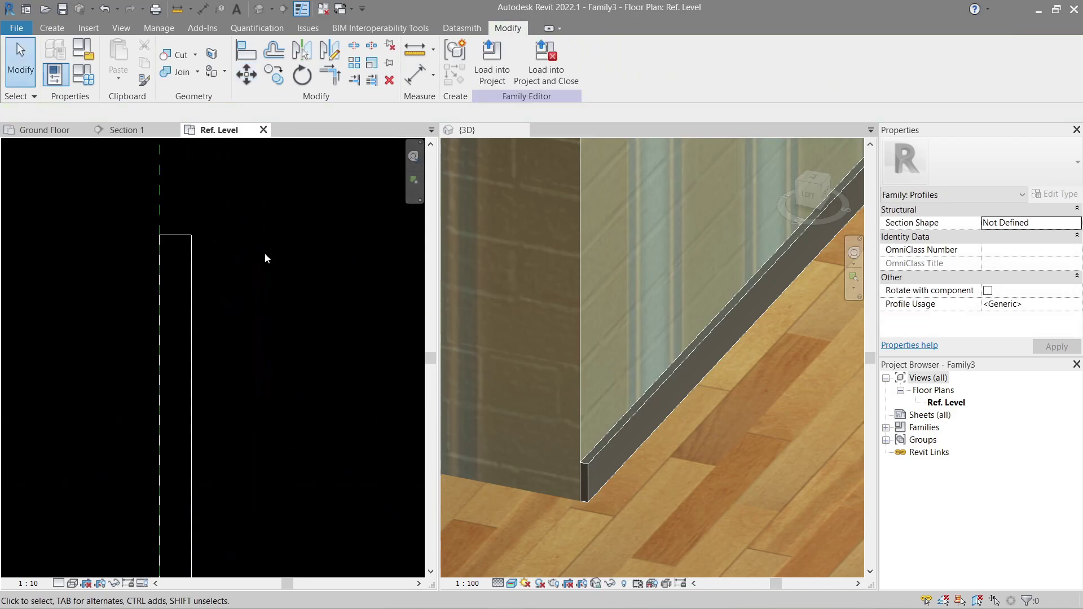
Step: Draw a sloping line from the profile's upper wall-side corner to its outer edge, with a notch about 5 mm deep and 15 mm high below
click(53, 28)
click(114, 66)
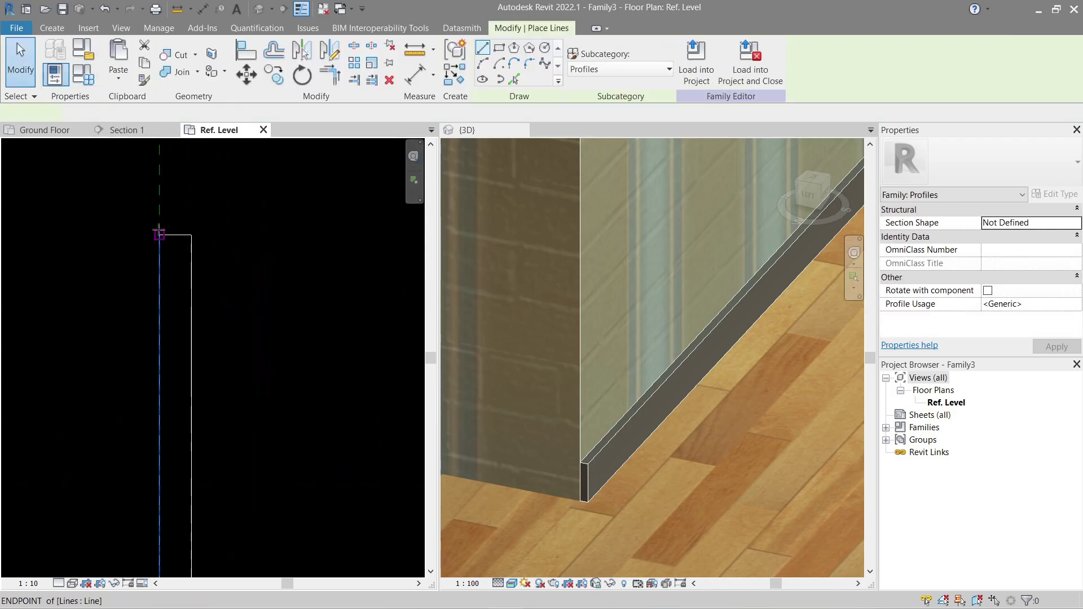
click(159, 235)
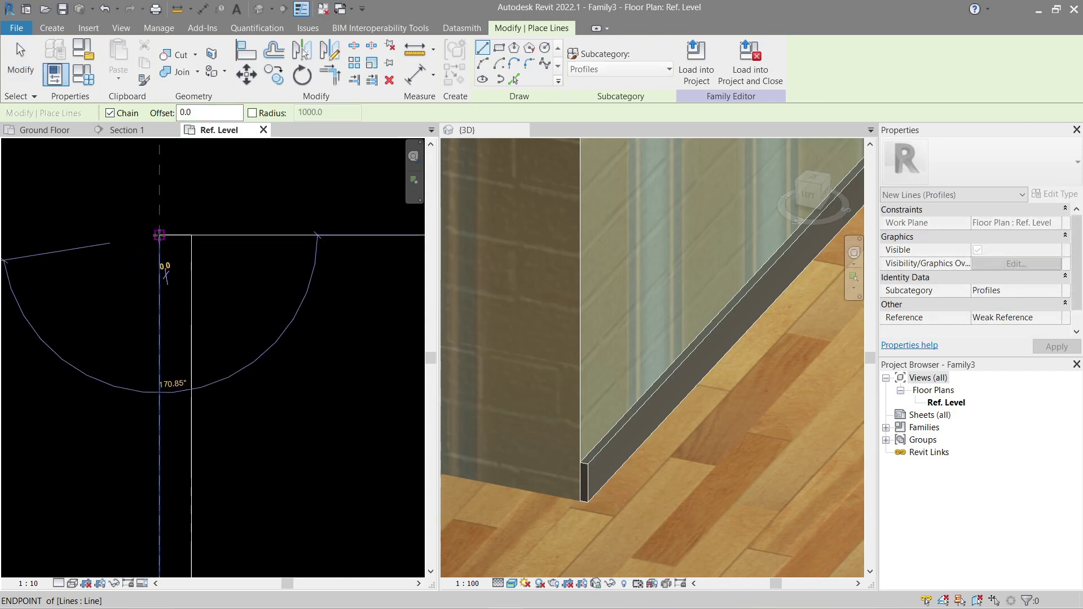
click(187, 280)
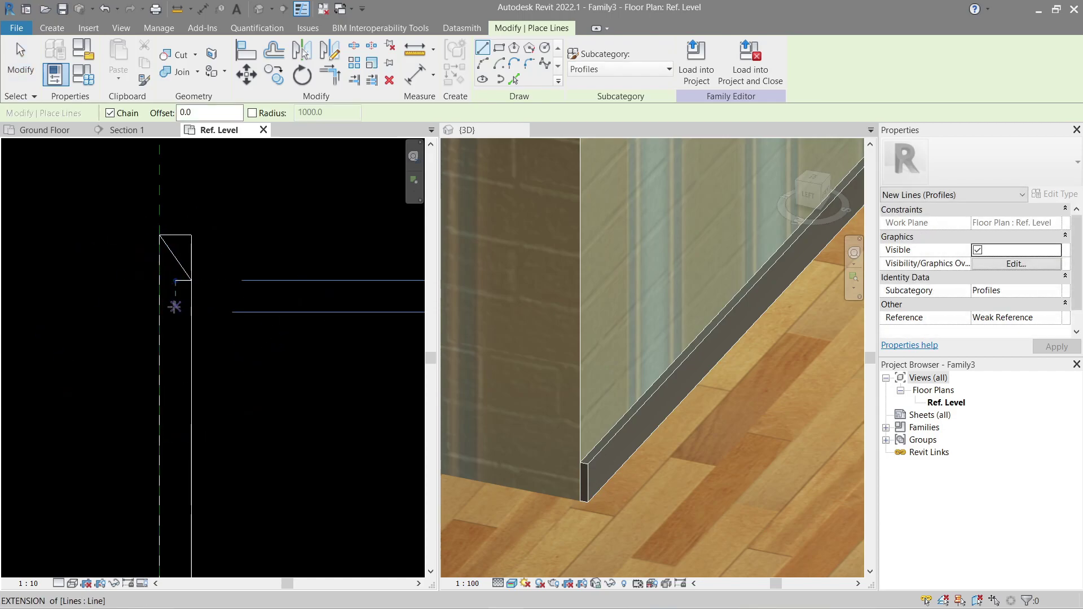
scroll(174, 317, up, 2)
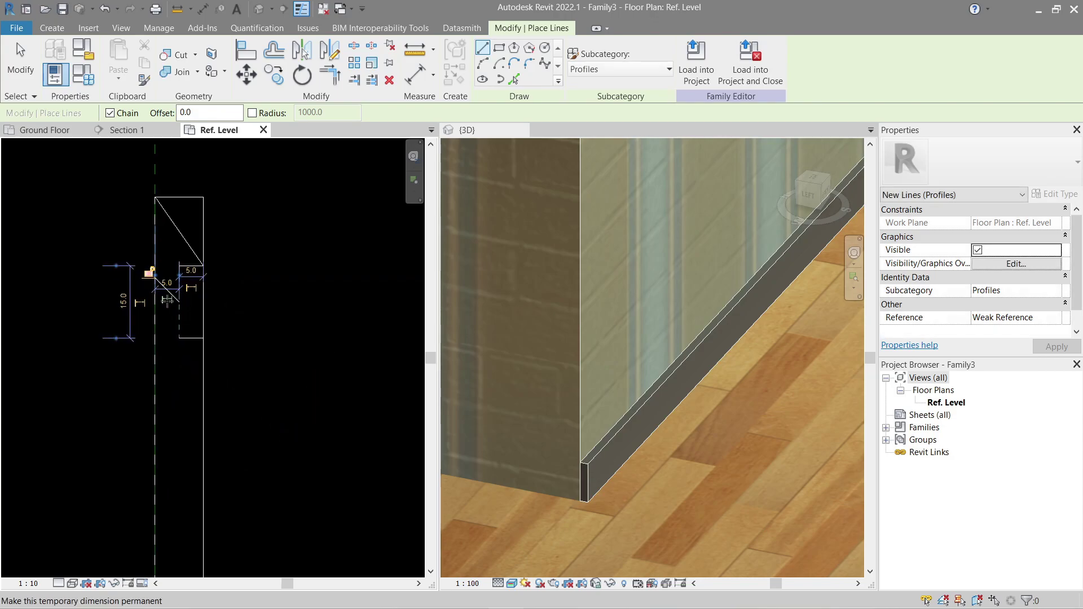
middle_drag(289, 294, 297, 295)
click(187, 266)
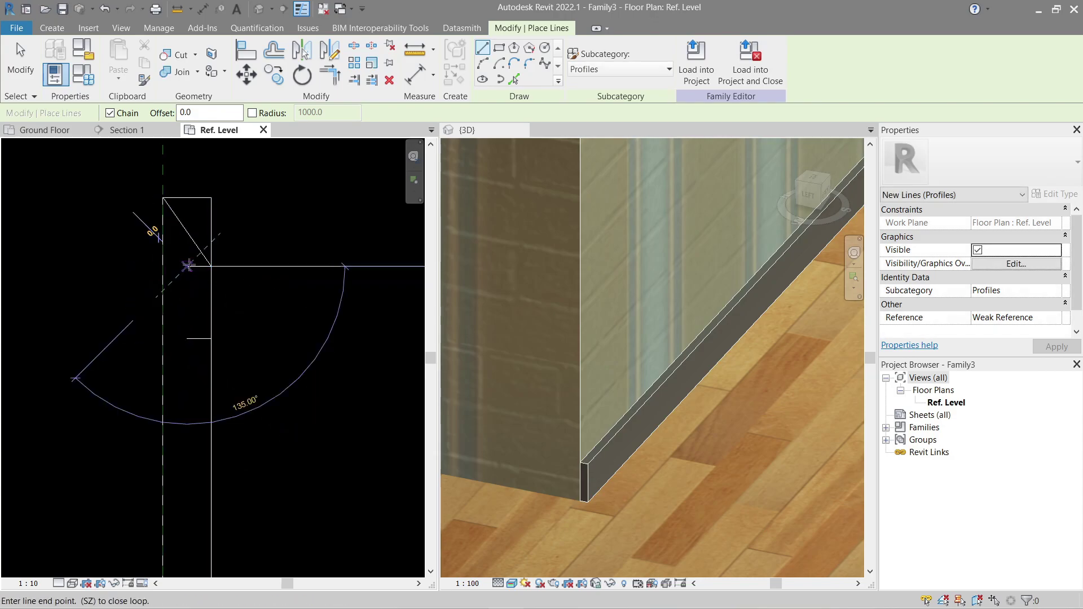
click(187, 338)
Step: Trim the profile's outer vertical edge to the notch's lower line and delete the leftover horizontal line at the top
key(t)
key(r)
click(196, 340)
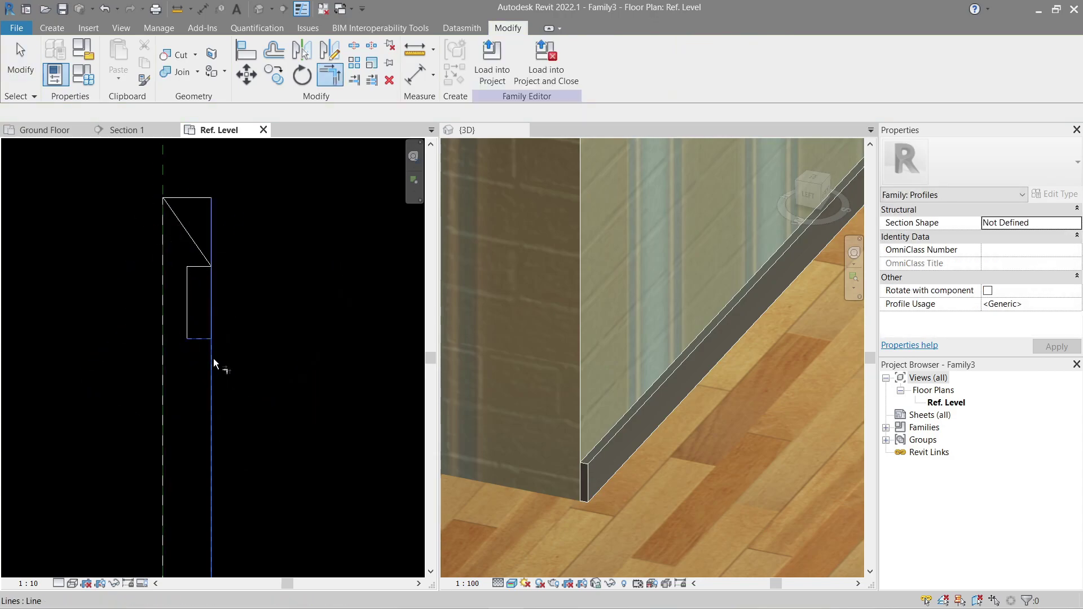
click(212, 362)
click(823, 592)
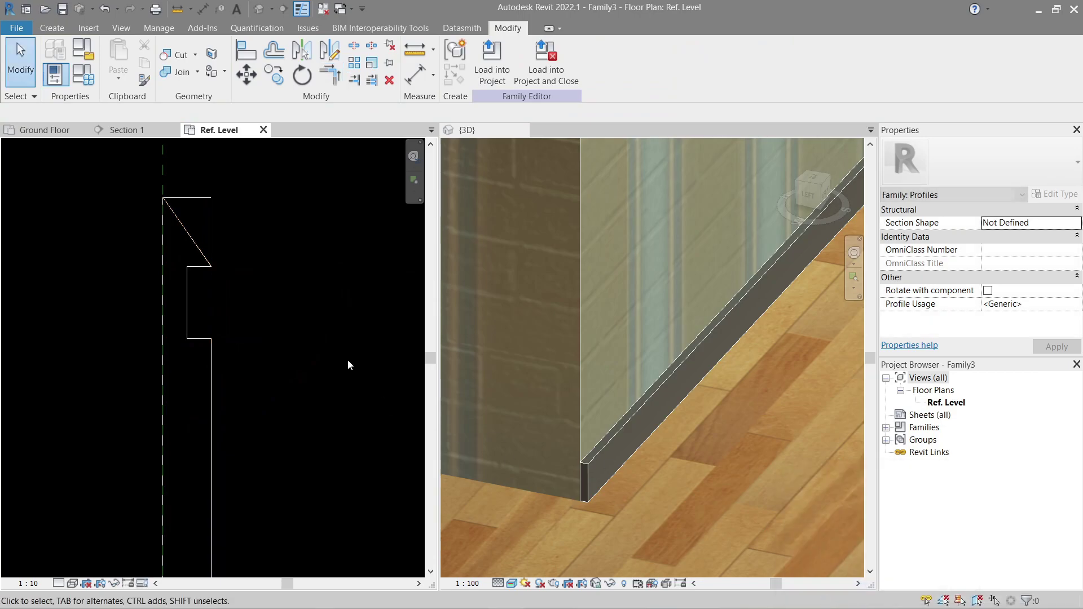
click(205, 200)
click(231, 224)
Step: Load the edited Family3 into the project, overwriting the existing version and its parameter values, and check the skirting in 3D
click(485, 78)
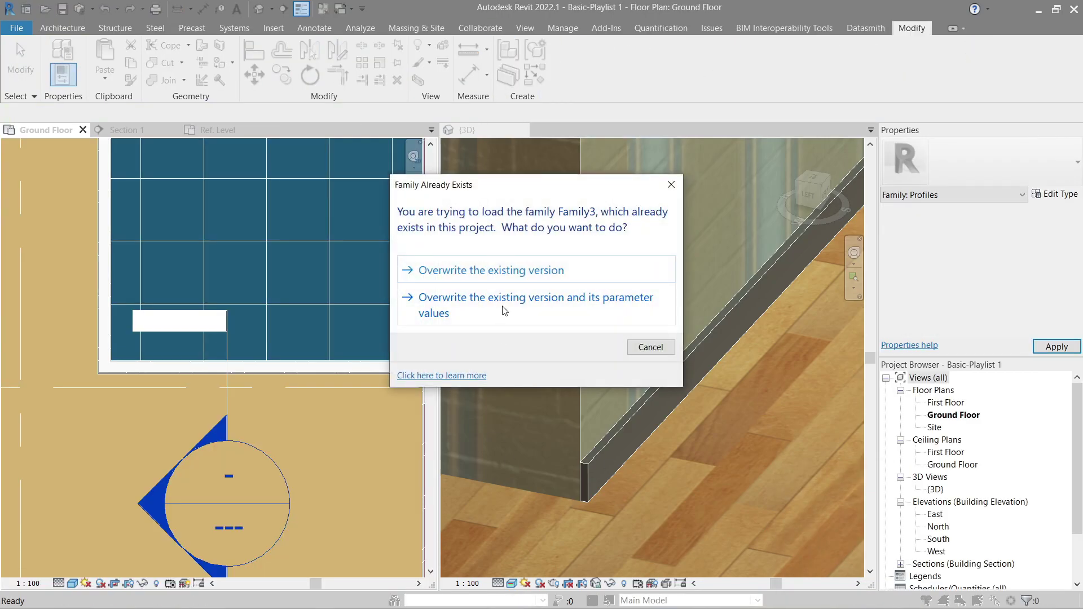
click(504, 307)
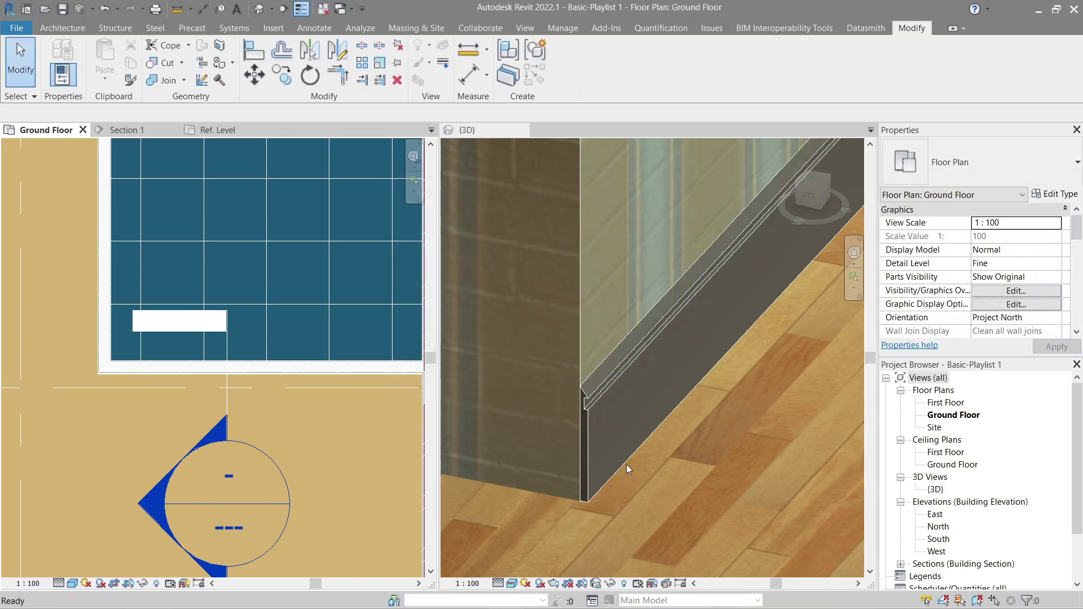
scroll(626, 465, up, 2)
shift+middle_drag(630, 428, 654, 416)
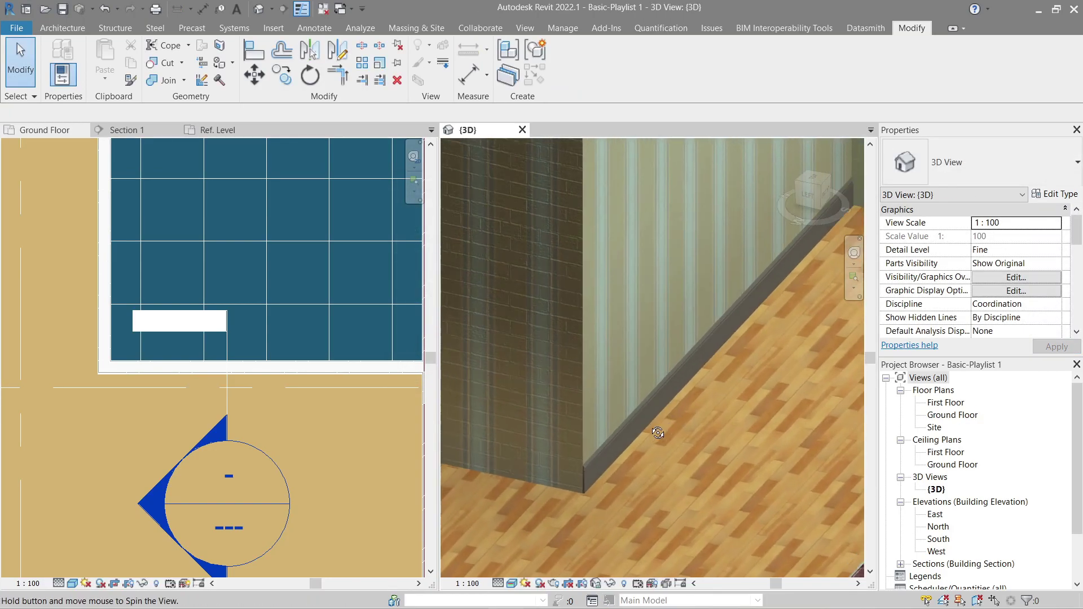
Step: Set the material of the Cornice wall sweep type to Oak Flooring
click(654, 415)
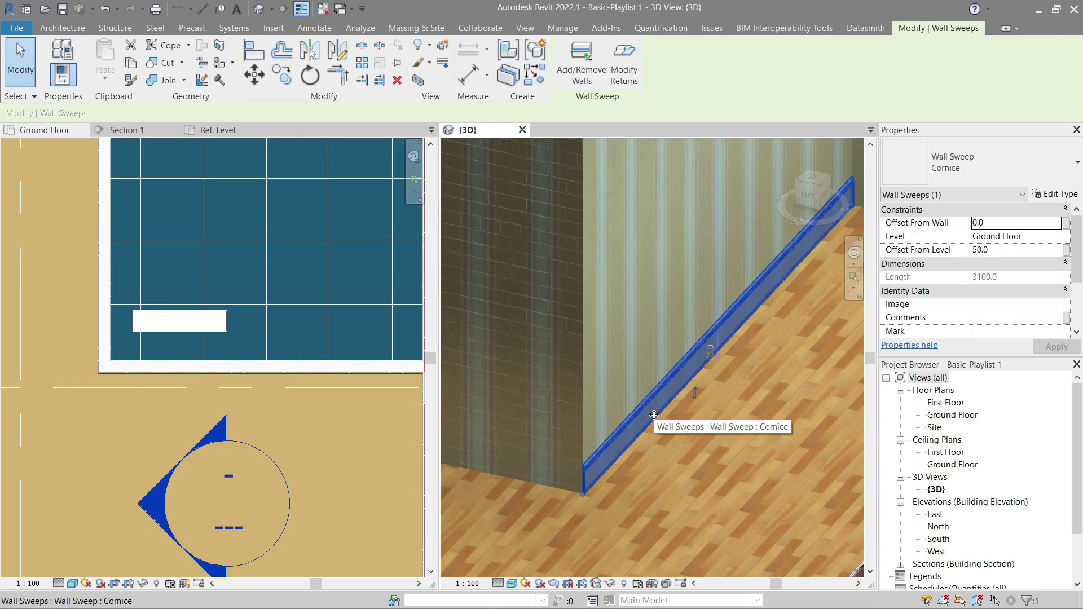
click(1050, 195)
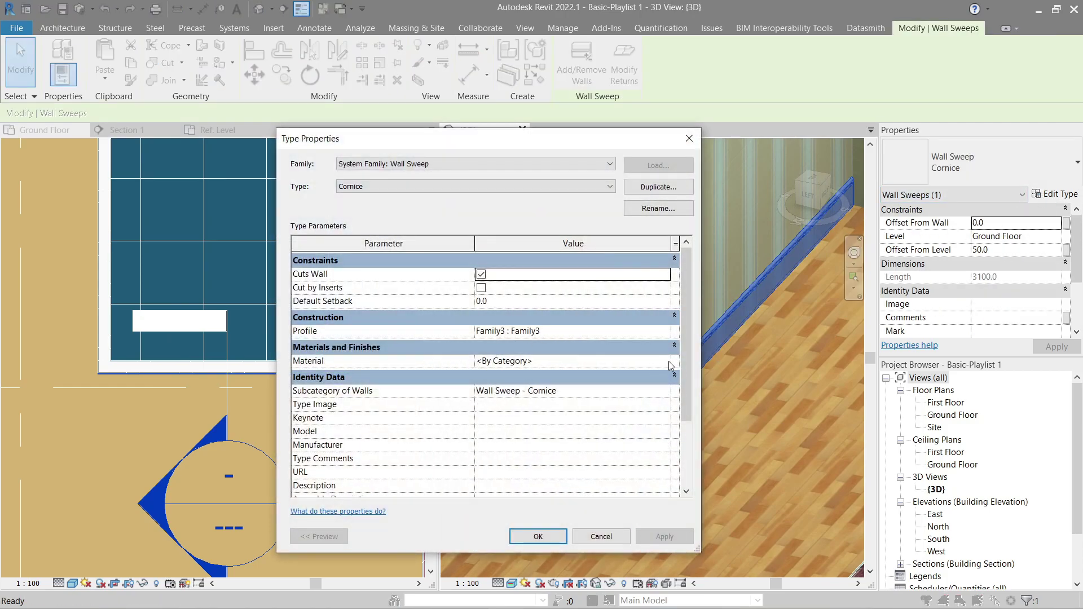
click(665, 361)
click(367, 314)
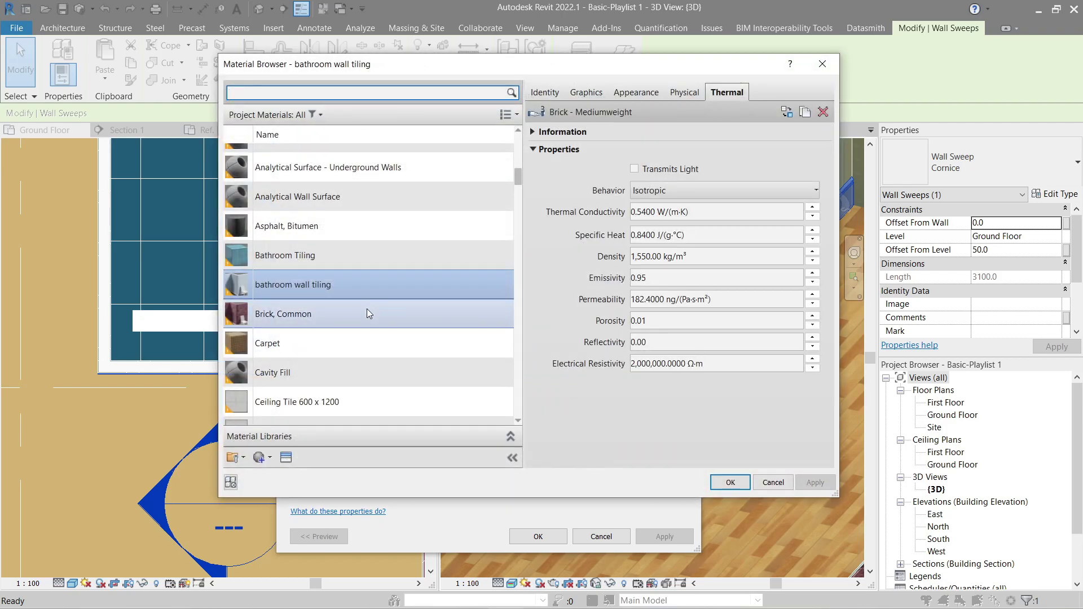
scroll(367, 314, down, 4)
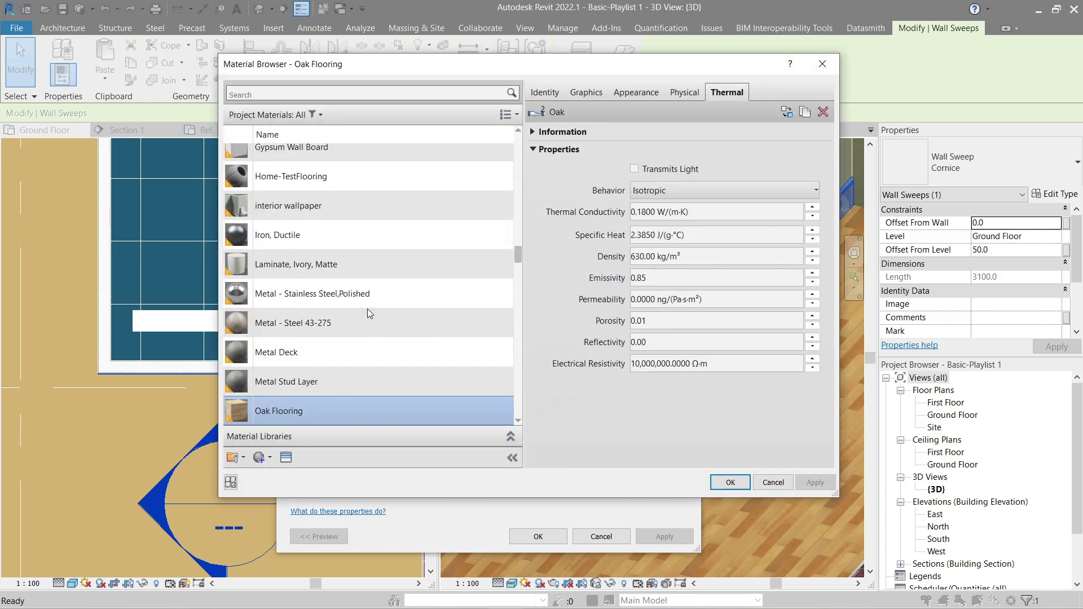
click(375, 382)
click(385, 407)
click(730, 483)
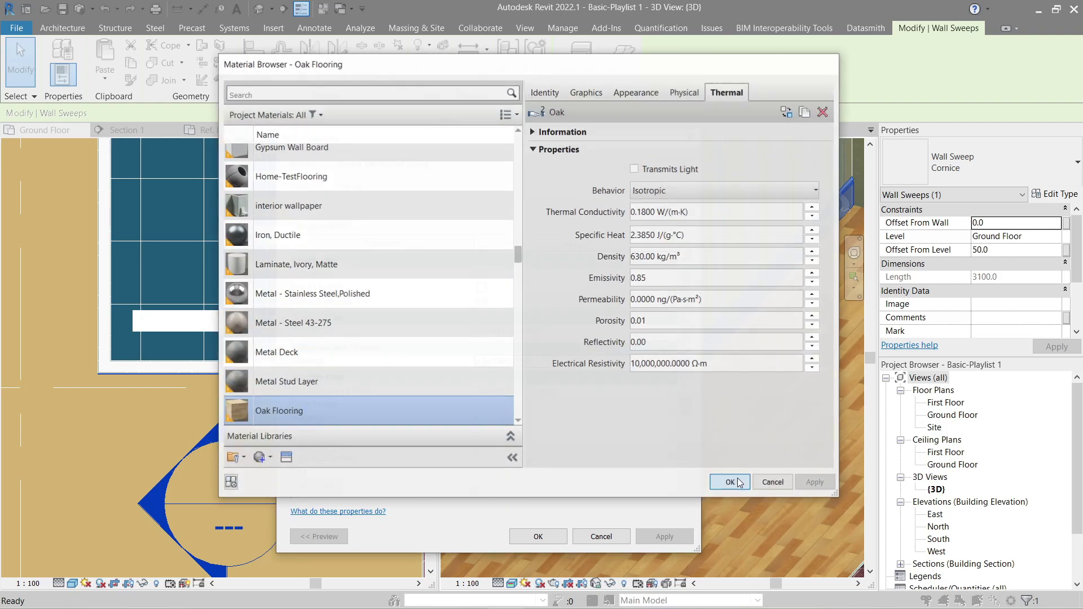
click(537, 536)
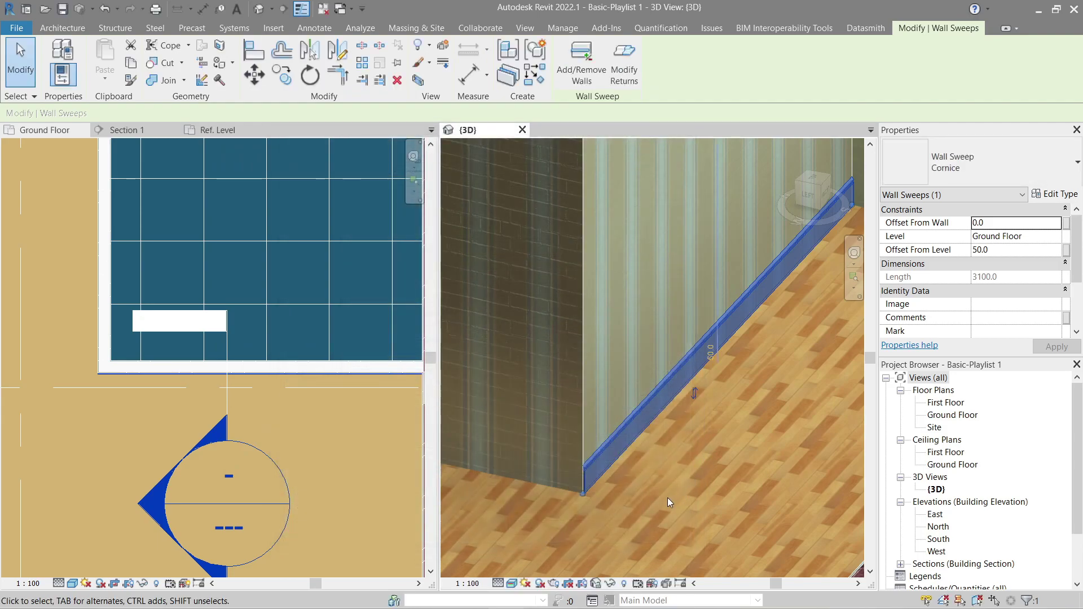
click(667, 497)
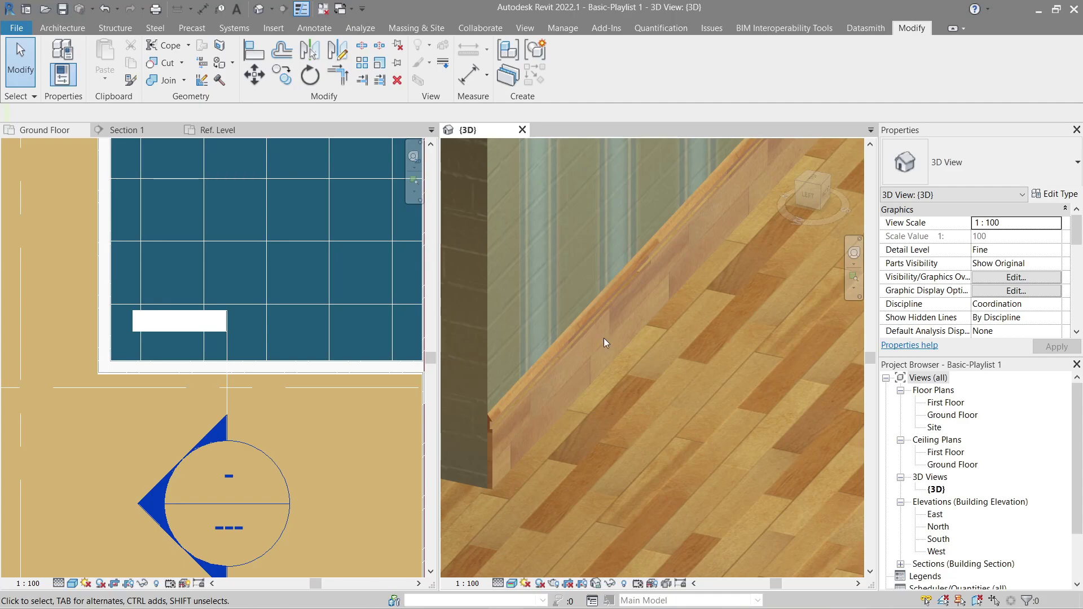
Step: Add the outer wallpapered faces of the walls around the blue-tiled room to the existing wall sweep
click(573, 348)
click(586, 58)
scroll(584, 234, down, 5)
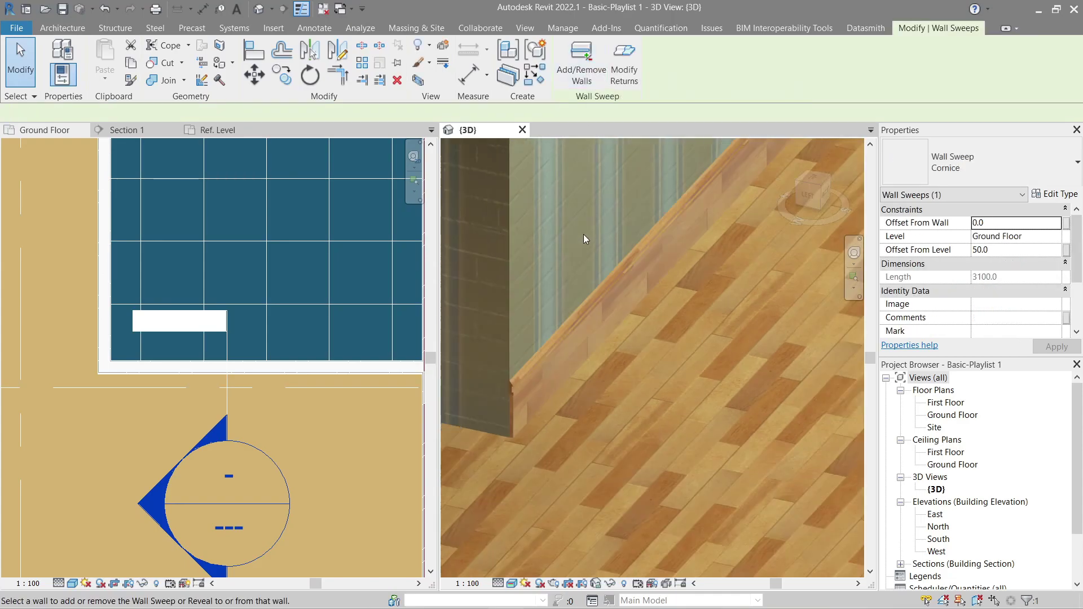
middle_drag(665, 322, 631, 392)
scroll(629, 372, up, 3)
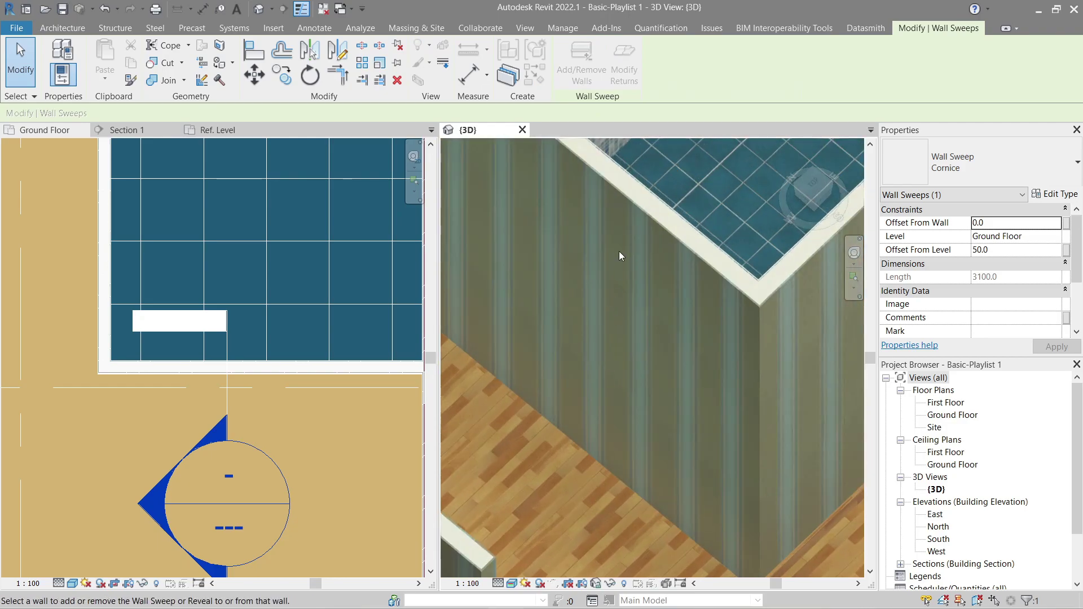
click(636, 209)
scroll(676, 265, down, 1)
click(754, 285)
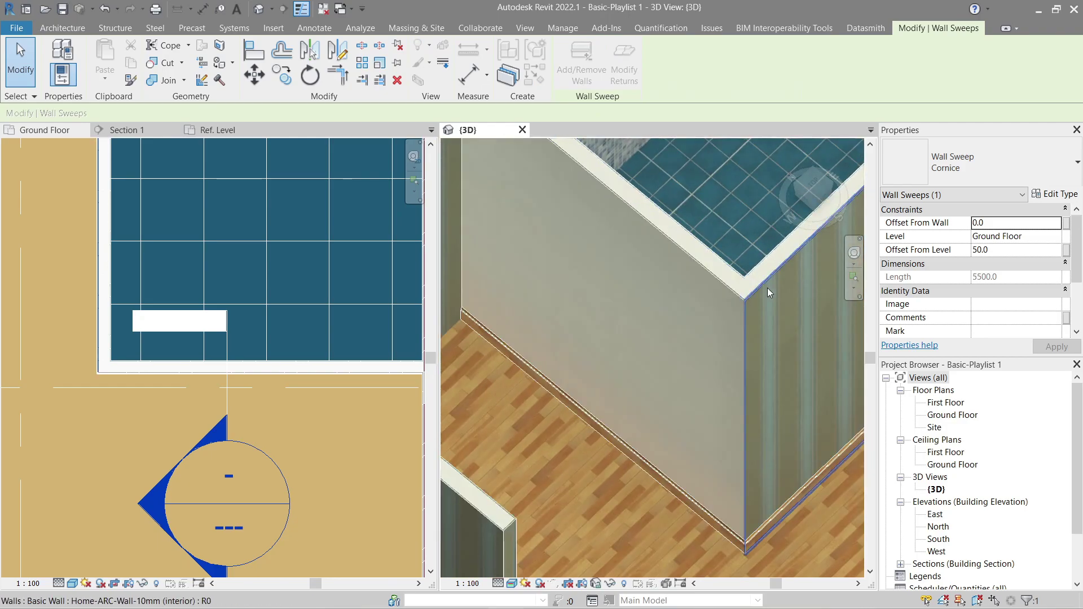
shift+middle_drag(767, 288, 636, 334)
click(648, 252)
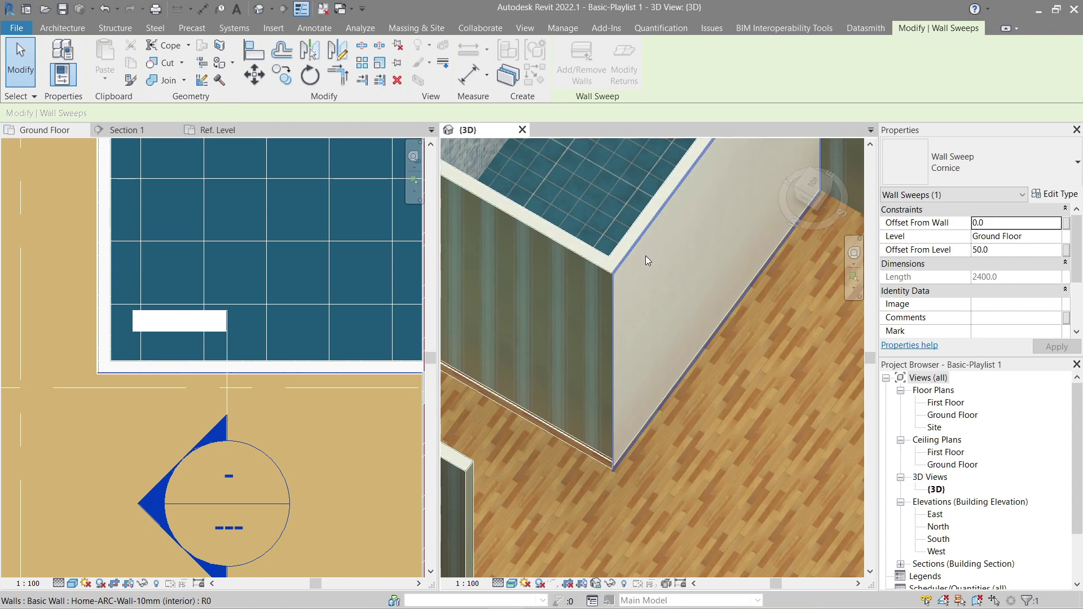
Step: Continue adding interior walls to the sweep up to the faces of the freestanding 300 mm brick-core wall
shift+middle_drag(645, 255, 672, 445)
click(574, 272)
click(746, 195)
click(708, 291)
click(749, 312)
click(599, 431)
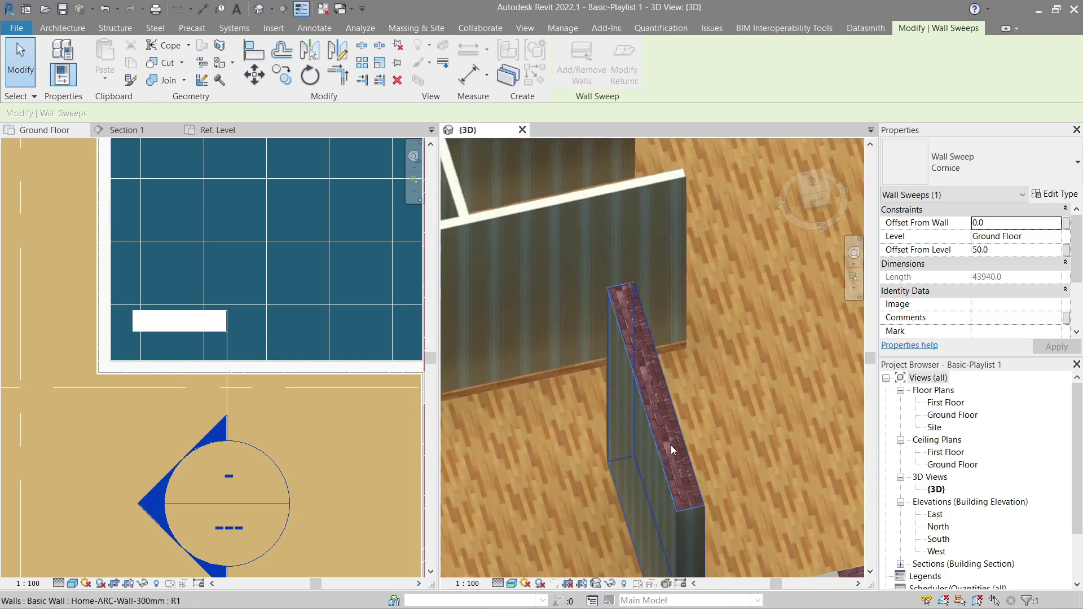
click(646, 360)
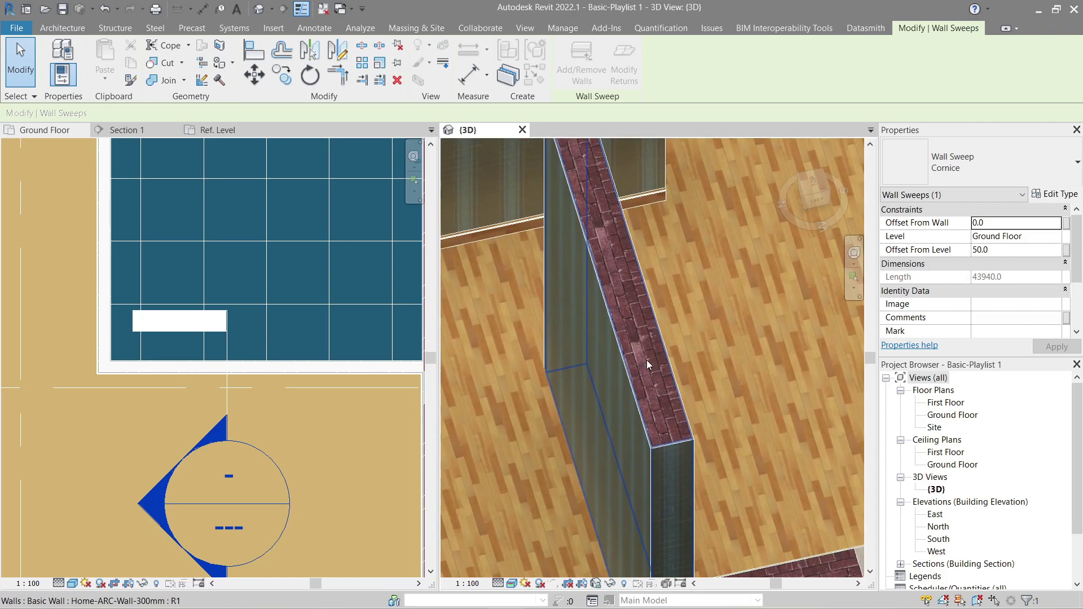
click(662, 449)
click(639, 423)
Step: Add the end face and long faces of the thin freestanding partition and the adjoining arched wall to the sweep
shift+middle_drag(639, 423, 784, 389)
click(651, 249)
shift+middle_drag(651, 249, 608, 357)
click(608, 285)
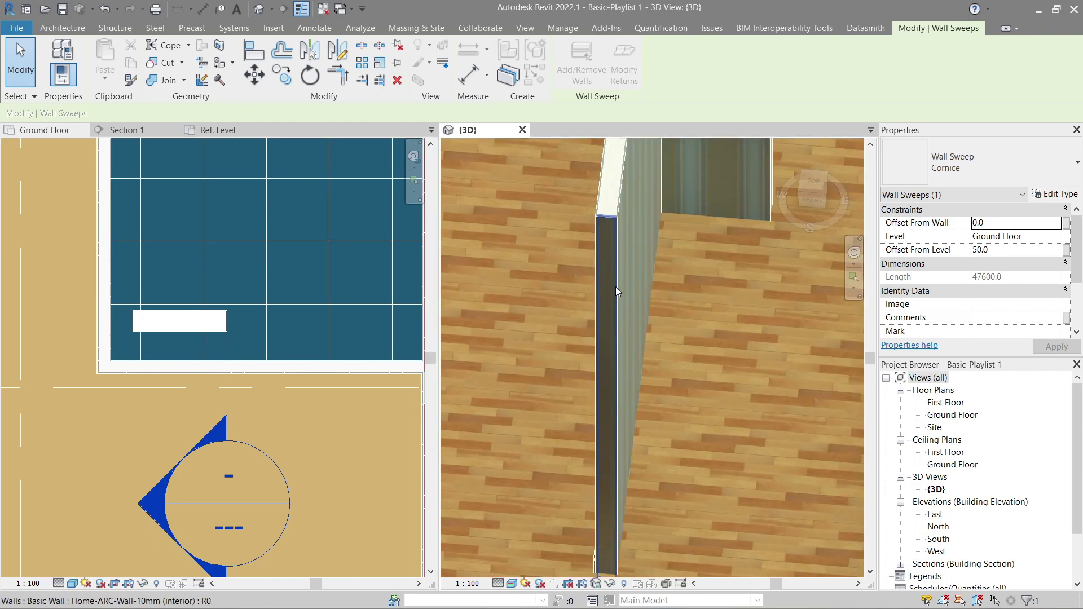
shift+middle_drag(693, 280, 623, 335)
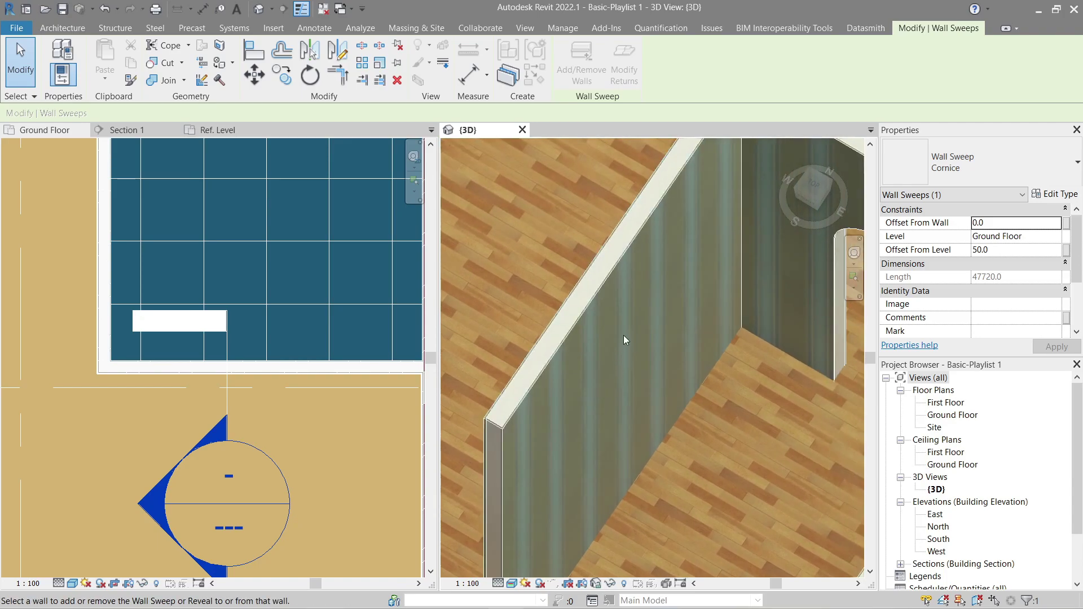
click(601, 296)
shift+middle_drag(601, 295, 565, 431)
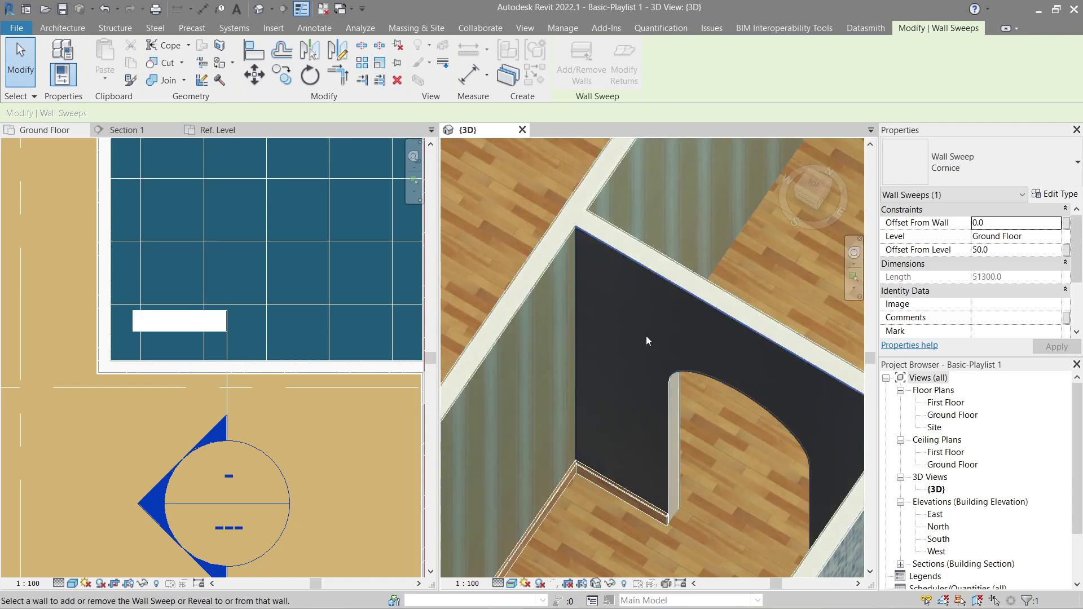
Step: Extend the sweep to the remaining wallpapered walls, ending with the exterior wall's 10 mm interior layer, and finish adding walls
shift+middle_drag(646, 340, 582, 385)
click(591, 437)
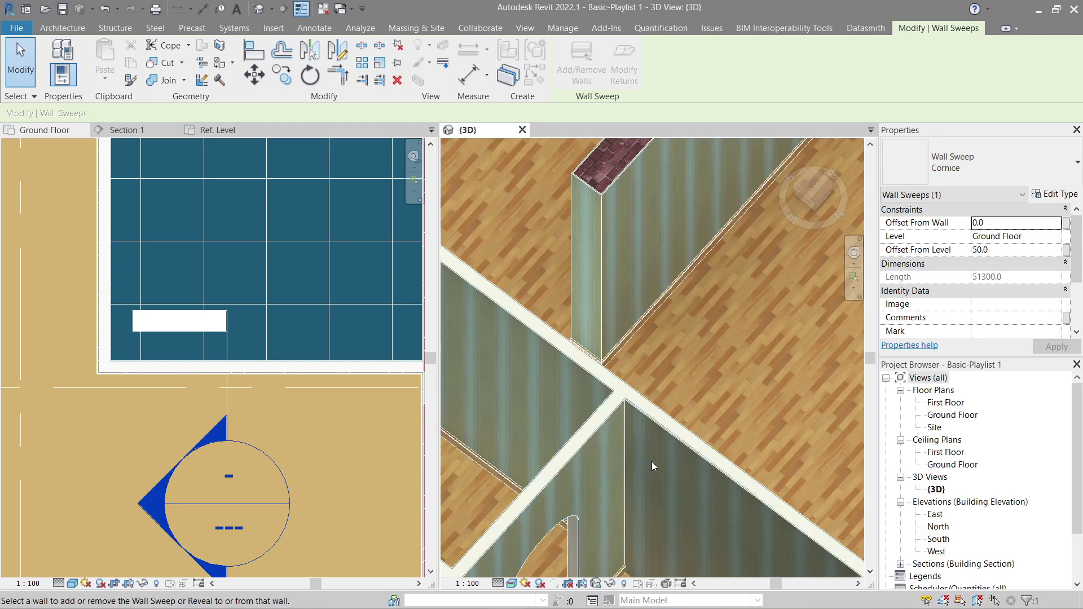
scroll(691, 491, down, 2)
middle_drag(693, 495, 700, 367)
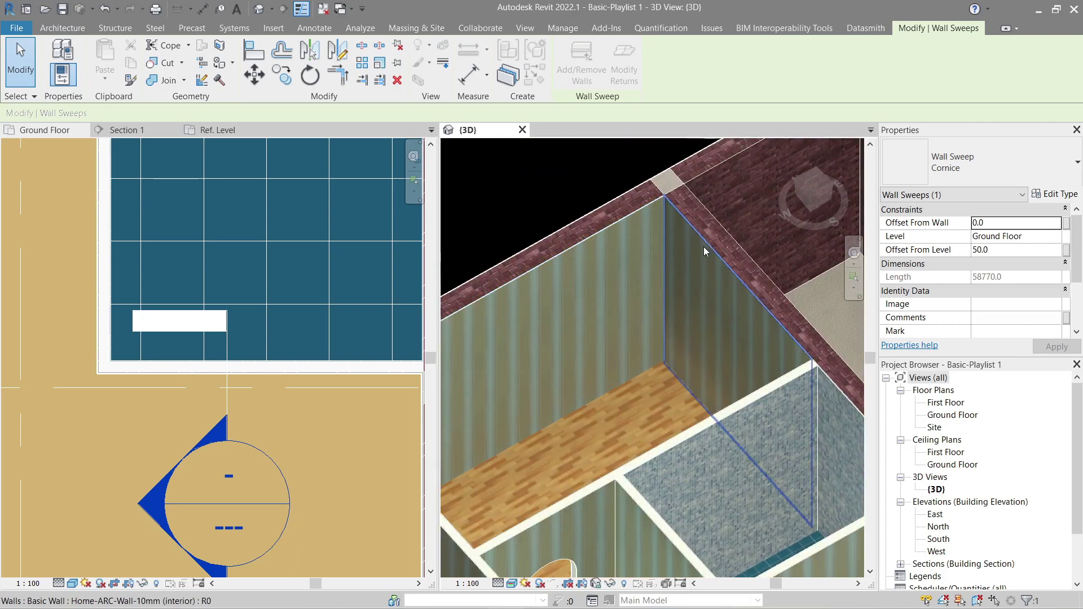
click(702, 246)
key(Escape)
Step: Create an in-place model in the Generic Models category for the arched opening, keeping the name Generic Models 1
shift+middle_drag(630, 221, 689, 336)
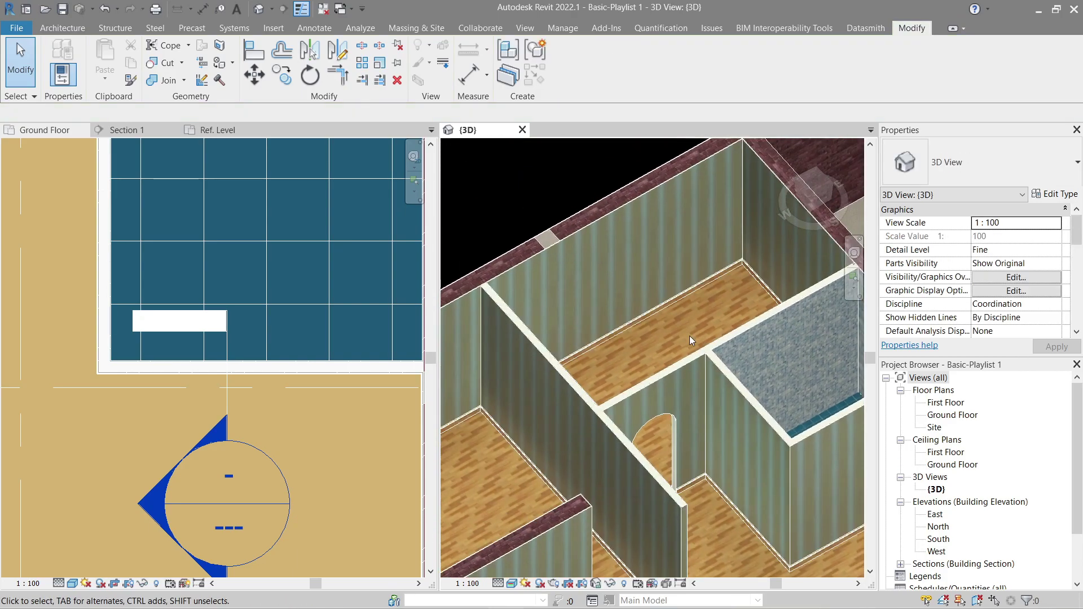
shift+middle_drag(546, 209, 654, 366)
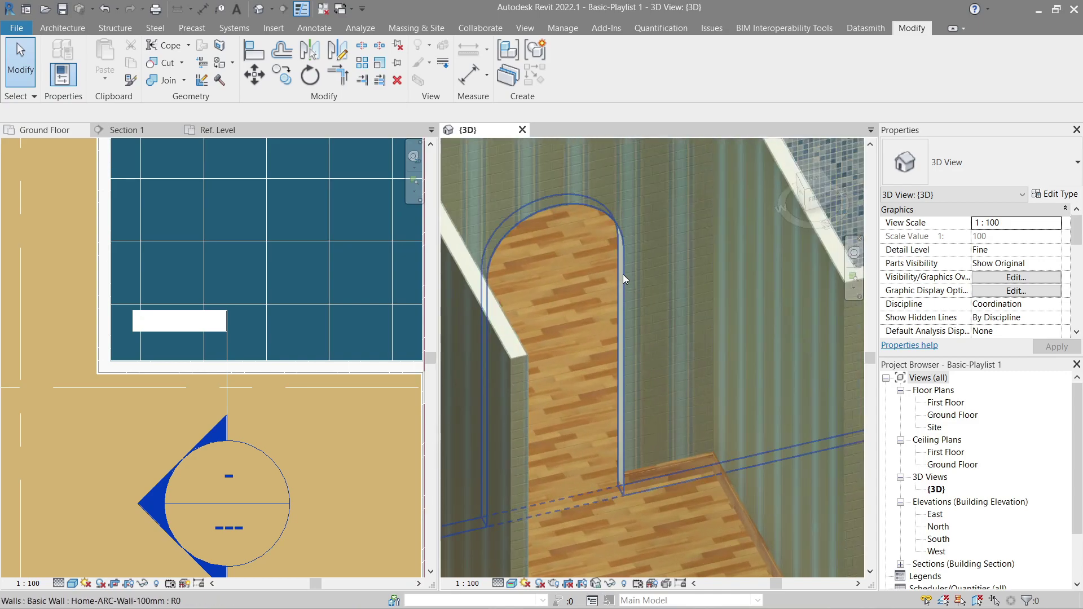
shift+middle_drag(496, 500, 579, 338)
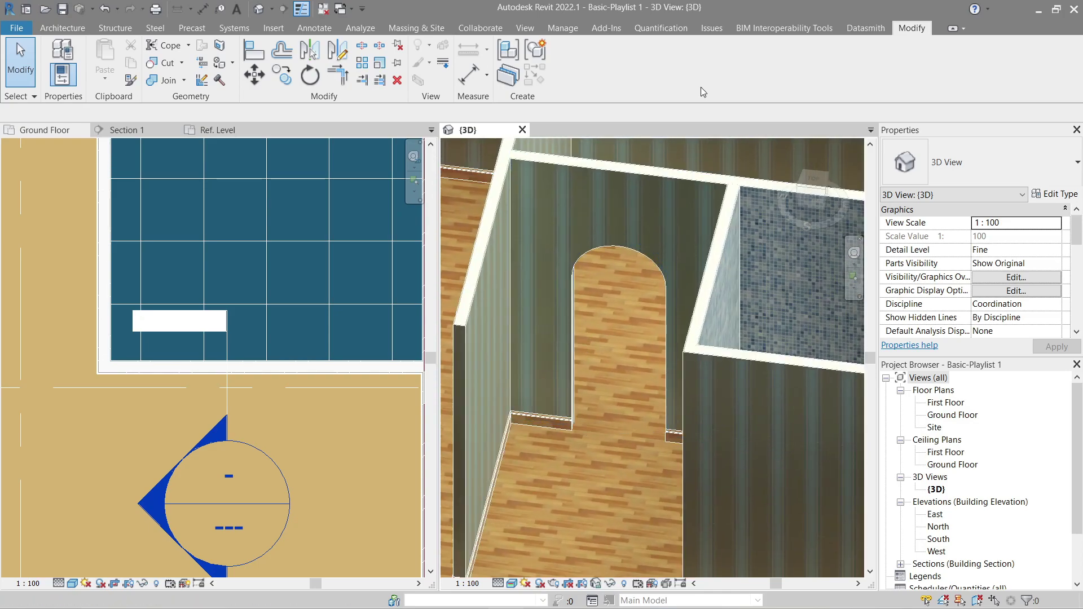
click(58, 33)
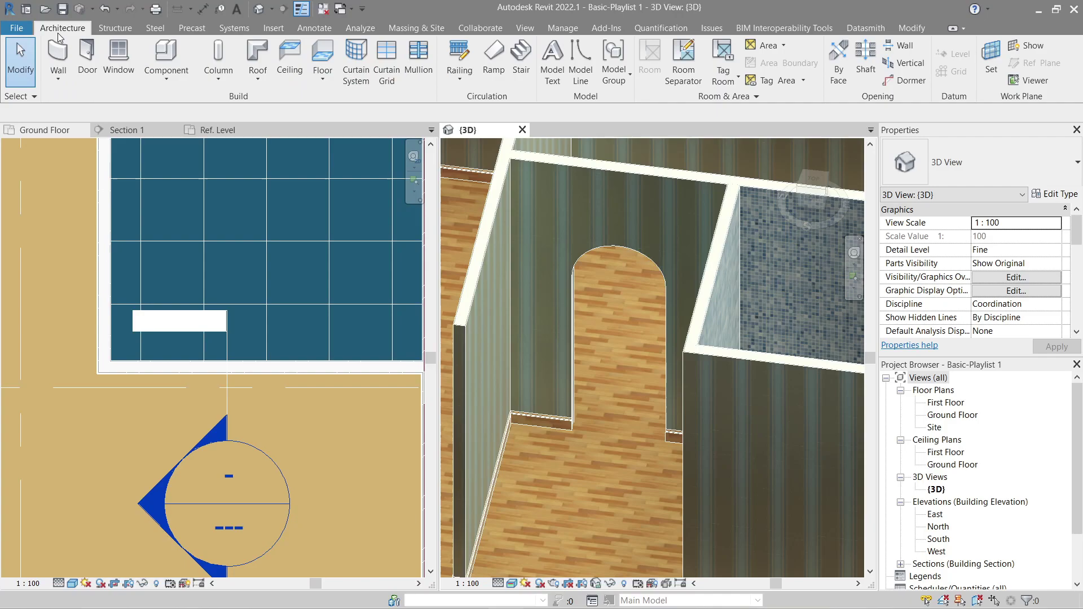
click(165, 75)
click(201, 140)
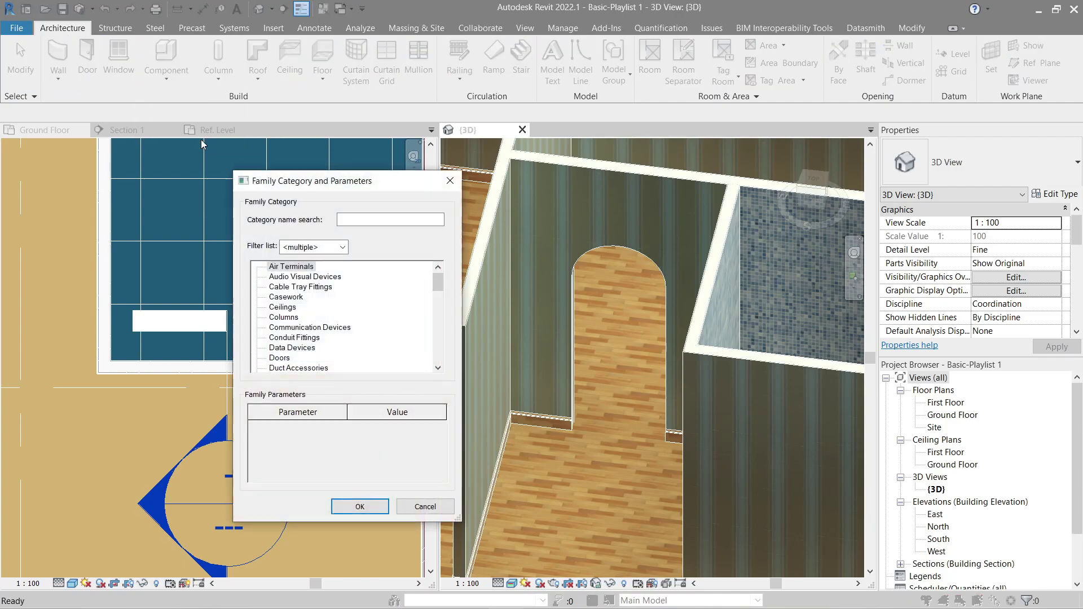
key(g)
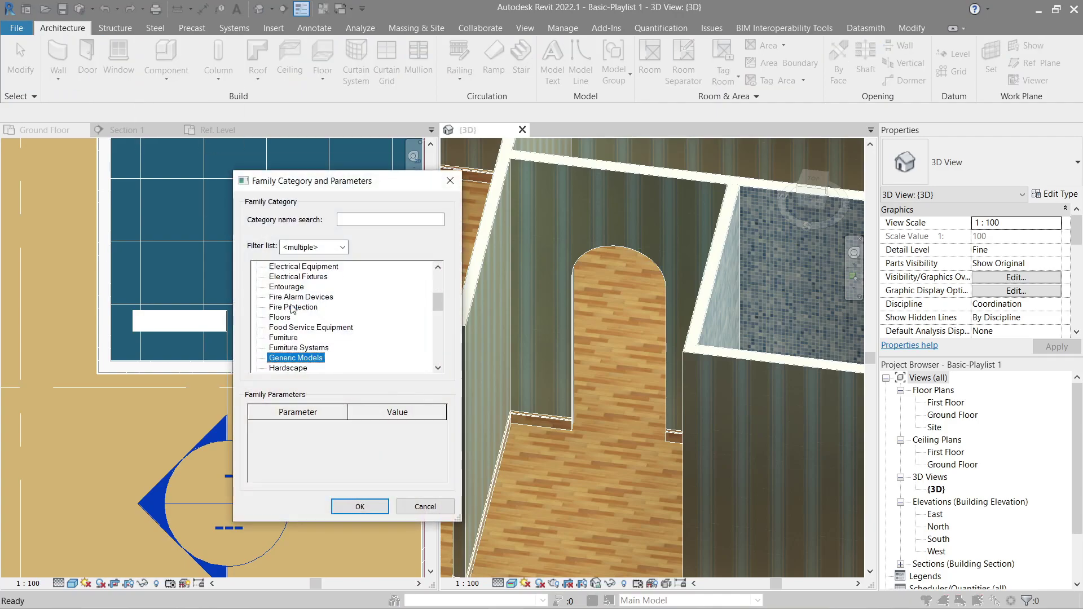
click(359, 506)
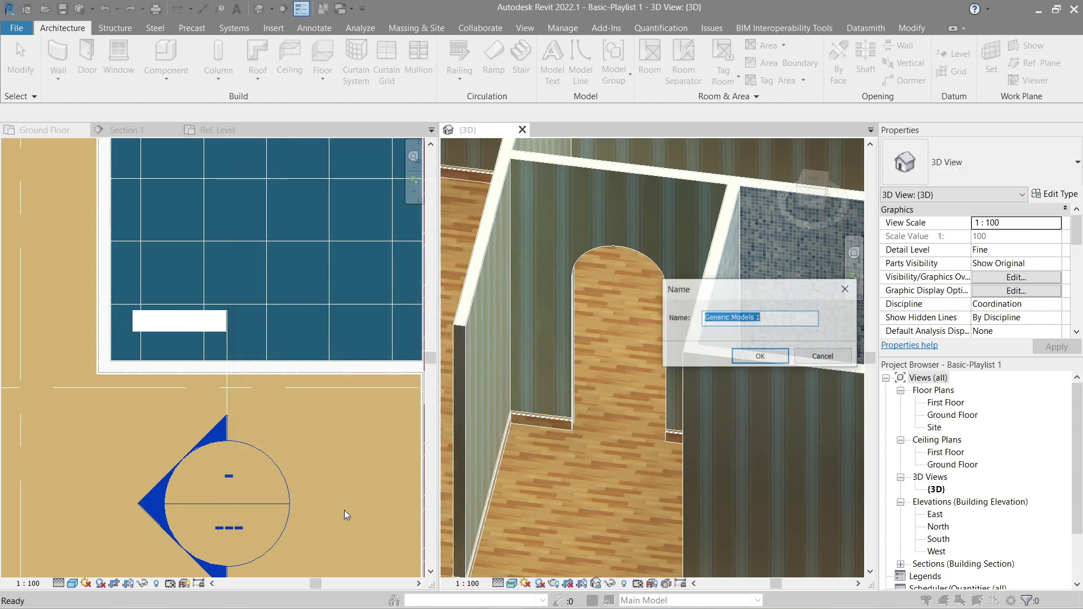
click(748, 364)
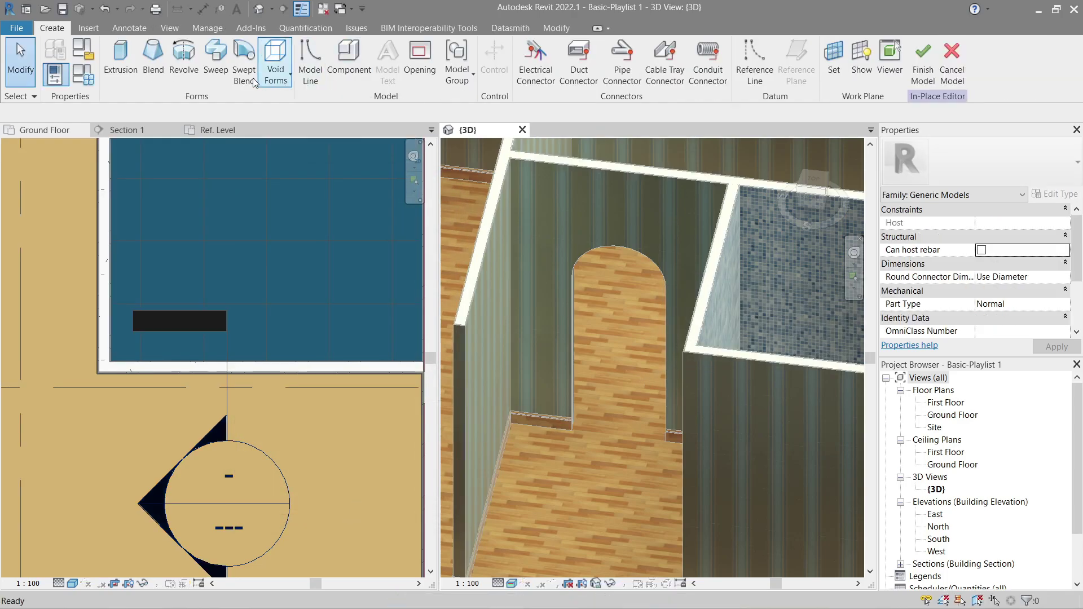
Step: Start a sweep and pick the arched opening's two vertical edges and curved head as its 3D path
click(220, 65)
click(618, 78)
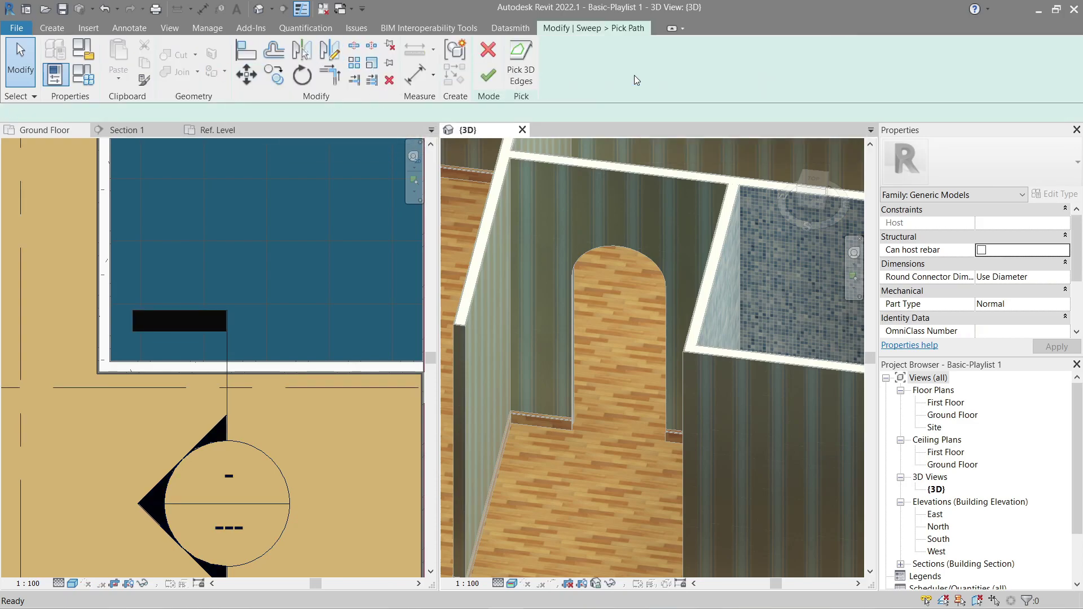
scroll(557, 246, up, 4)
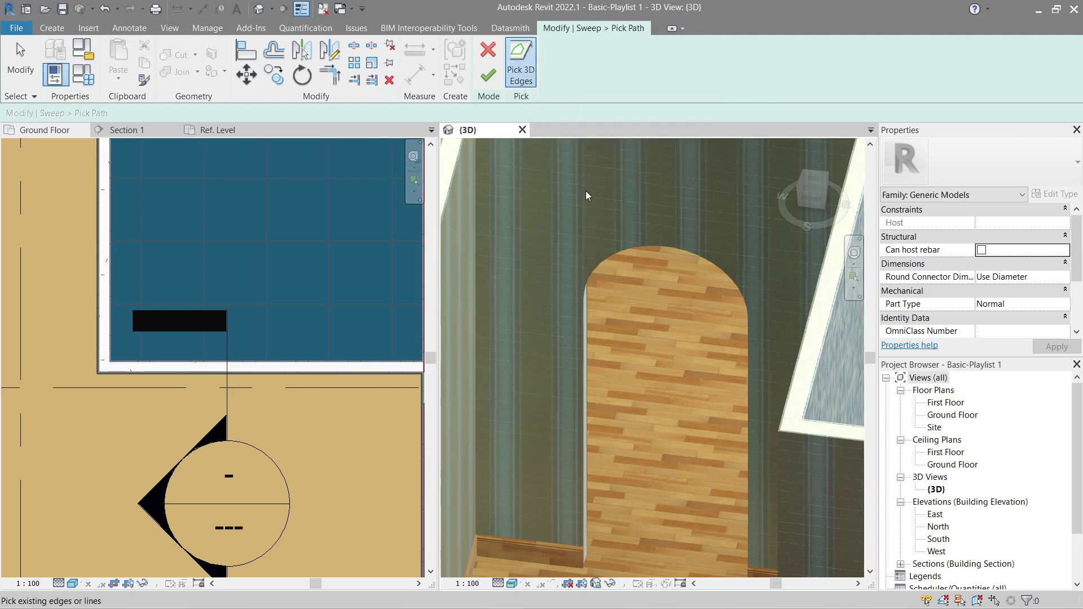
shift+middle_drag(653, 342, 617, 324)
click(602, 322)
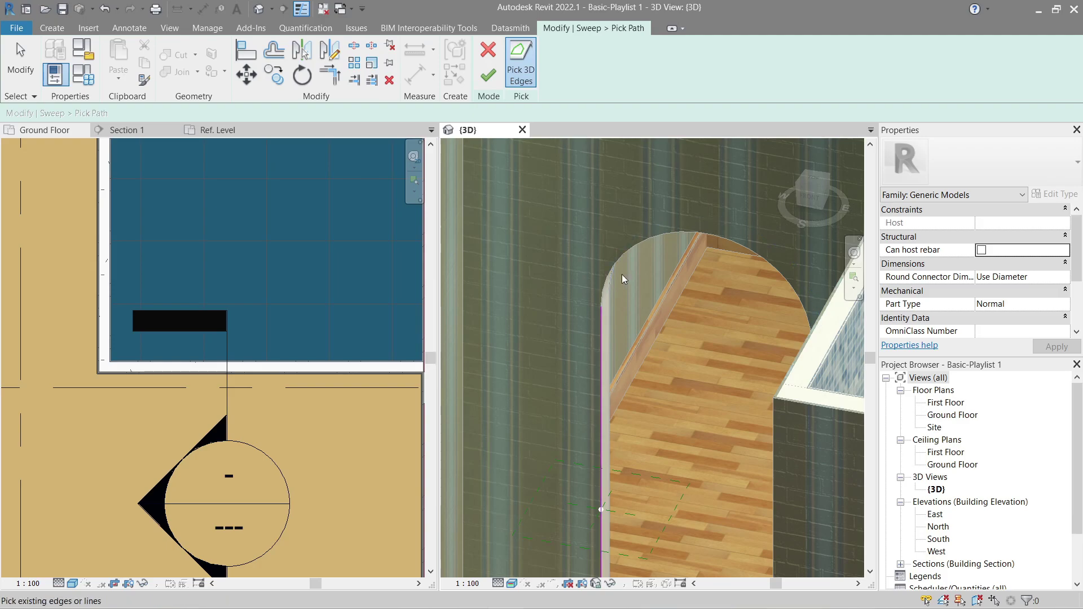
shift+middle_drag(624, 256, 679, 321)
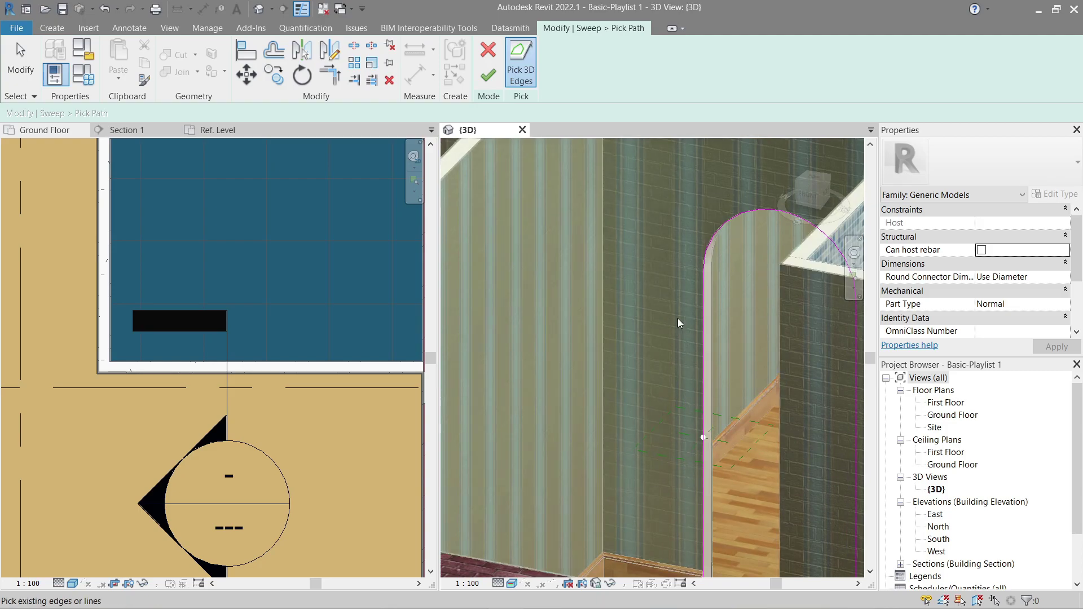
Step: Shorten the arch path's left vertical line by raising its lower end above the floor
click(812, 205)
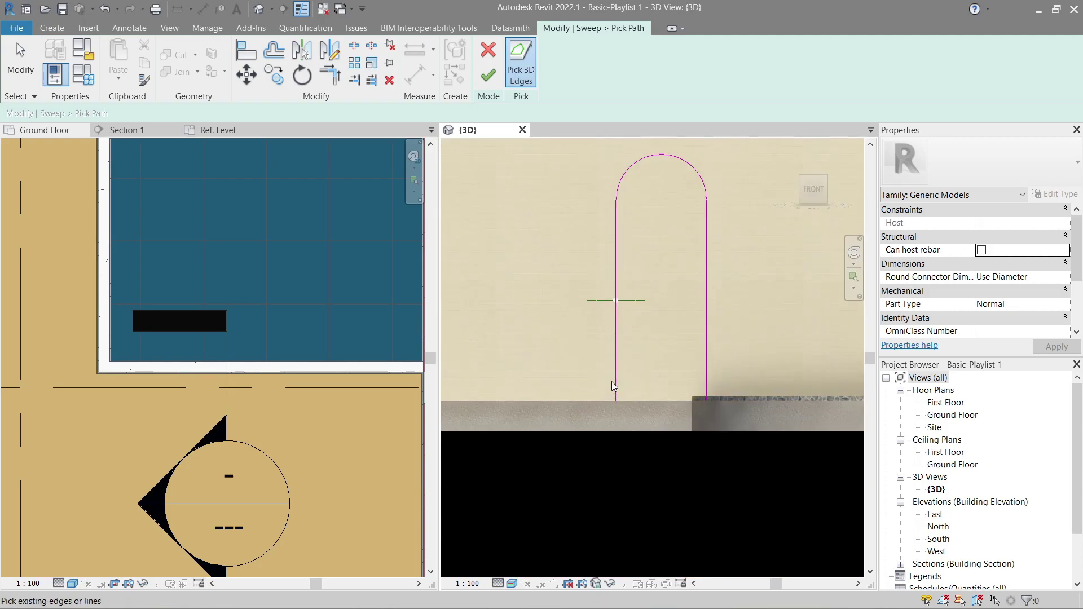
scroll(615, 375, up, 3)
key(Escape)
click(620, 361)
scroll(622, 383, up, 2)
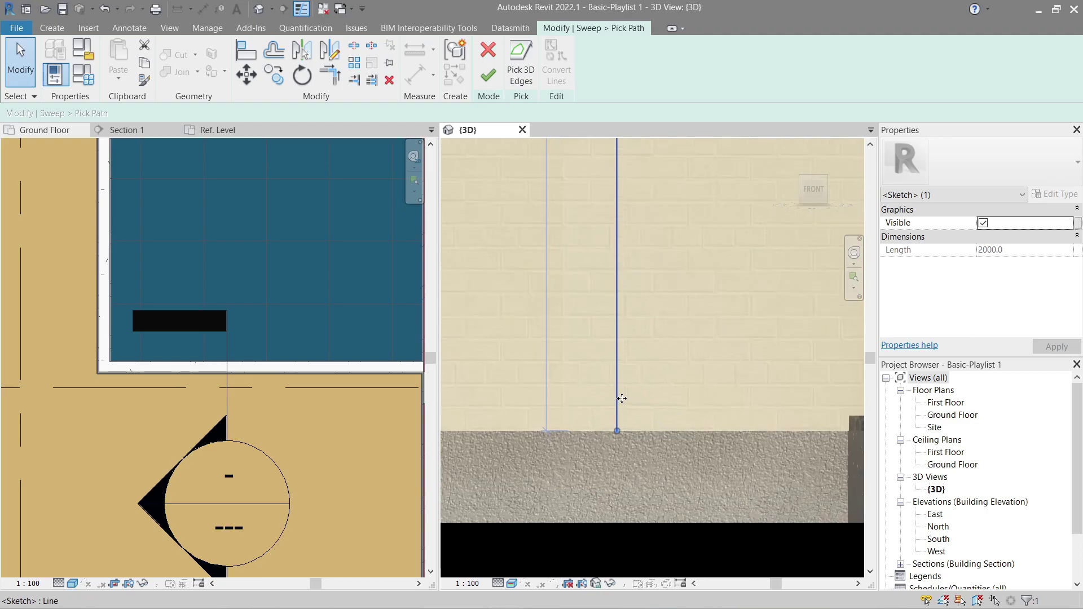
key(Escape)
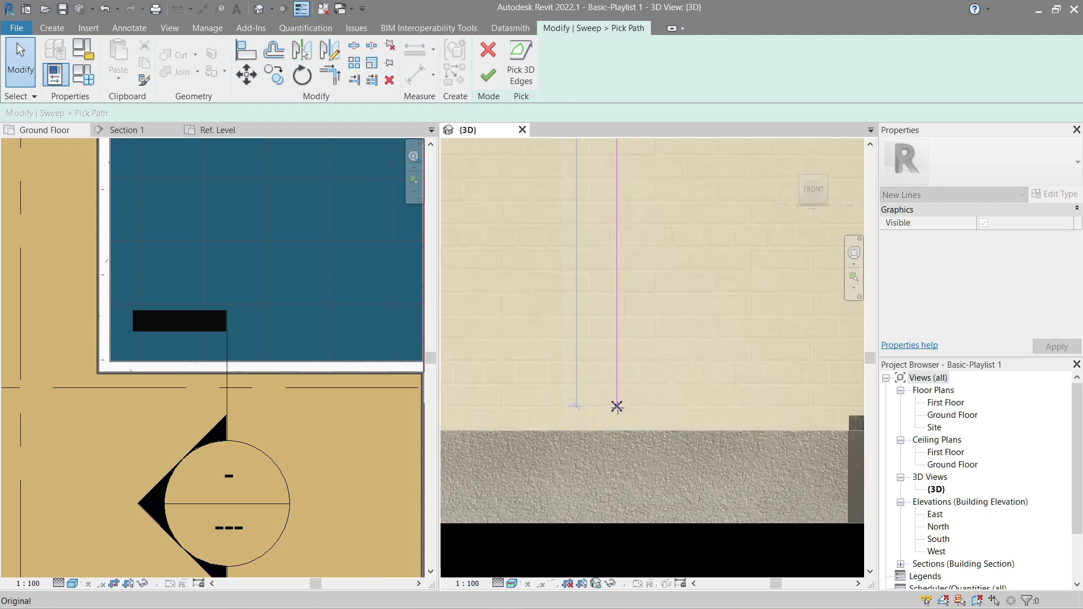
click(616, 406)
drag(619, 404, 617, 394)
Step: Raise the lower end of the arch path's right vertical line above the floor, making that line 1880 mm long
scroll(648, 397, down, 1)
middle_drag(650, 398, 550, 405)
key(Escape)
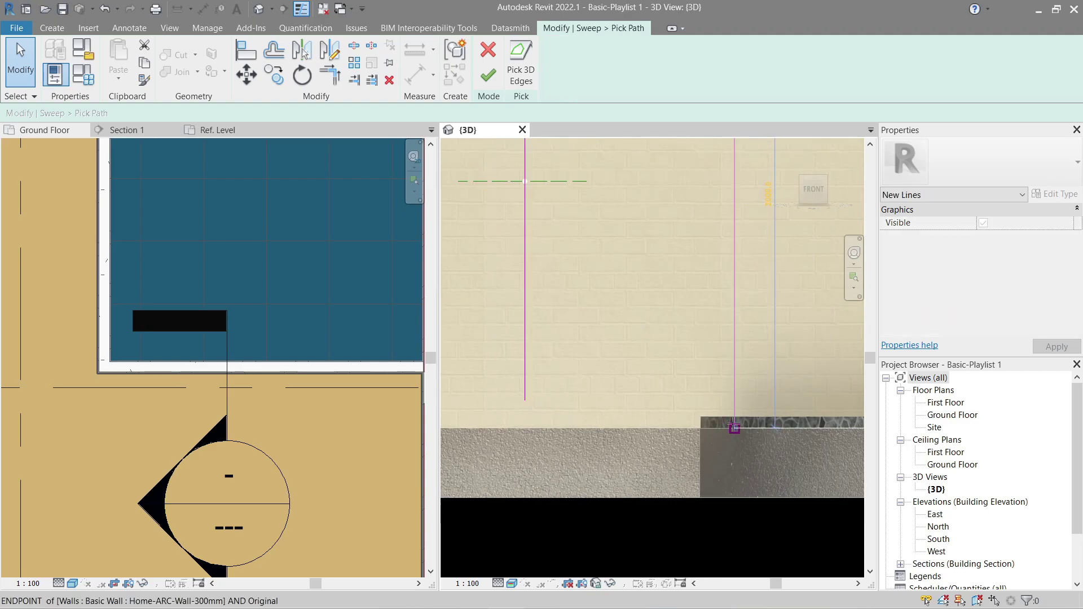
drag(732, 408, 732, 407)
scroll(732, 406, down, 3)
scroll(699, 247, down, 2)
mouse_move(699, 247)
shift+middle_down()
mouse_move(679, 298)
mouse_move(657, 313)
shift+middle_up()
scroll(656, 268, up, 1)
middle_drag(658, 256, 646, 331)
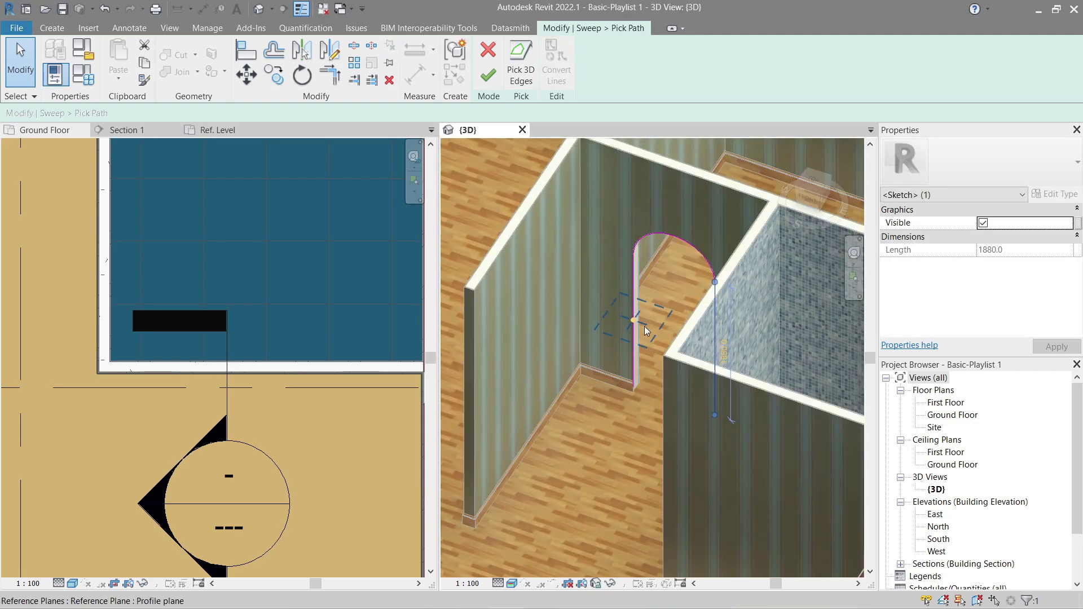
Step: Show the path from above and close the skirting profile family Family3 without saving it
click(814, 182)
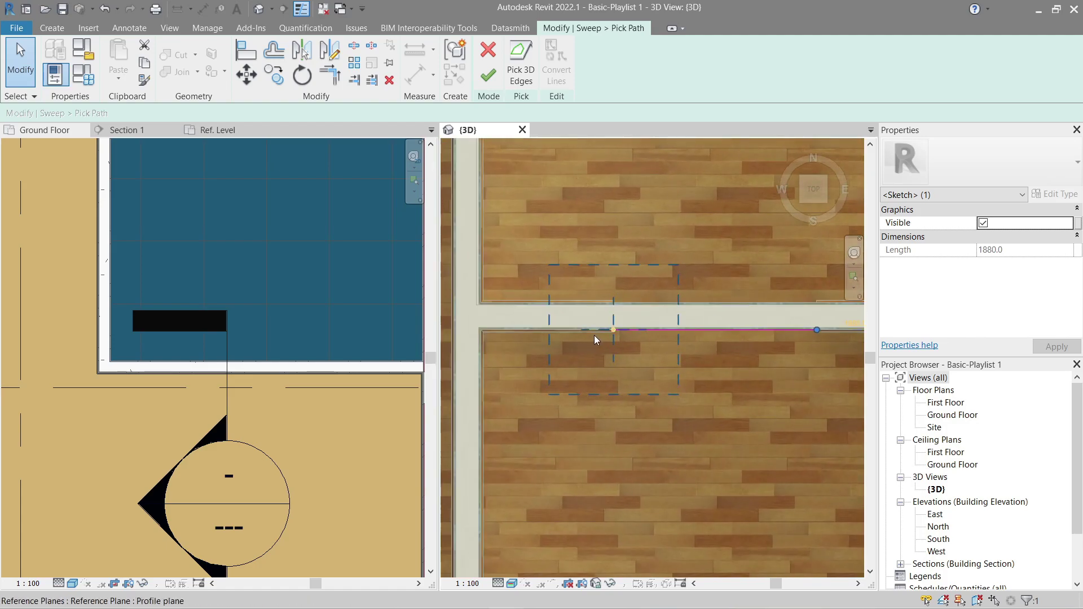
scroll(594, 335, up, 4)
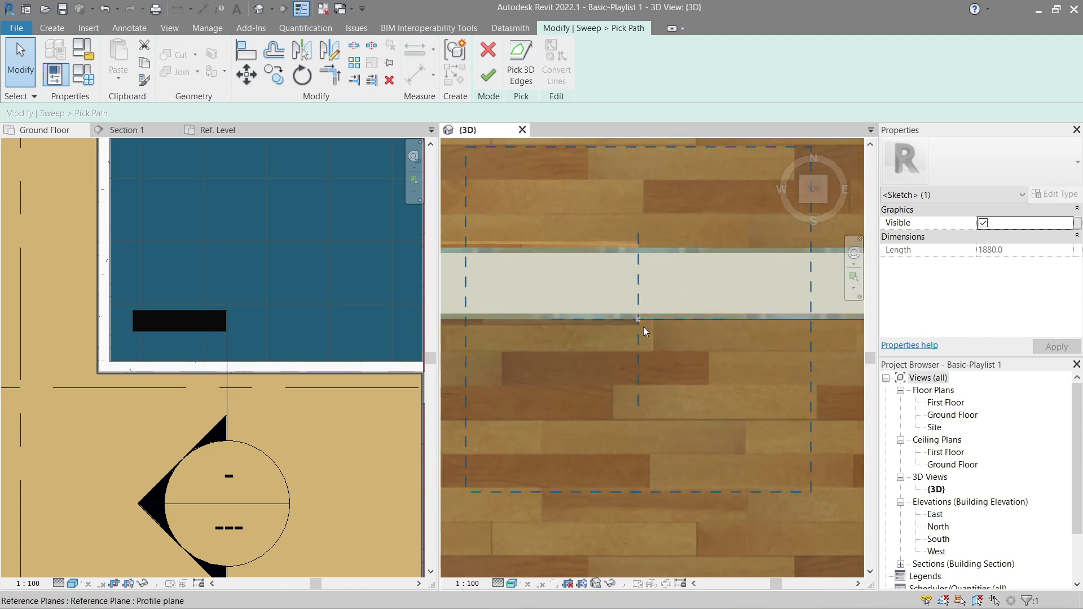
click(236, 132)
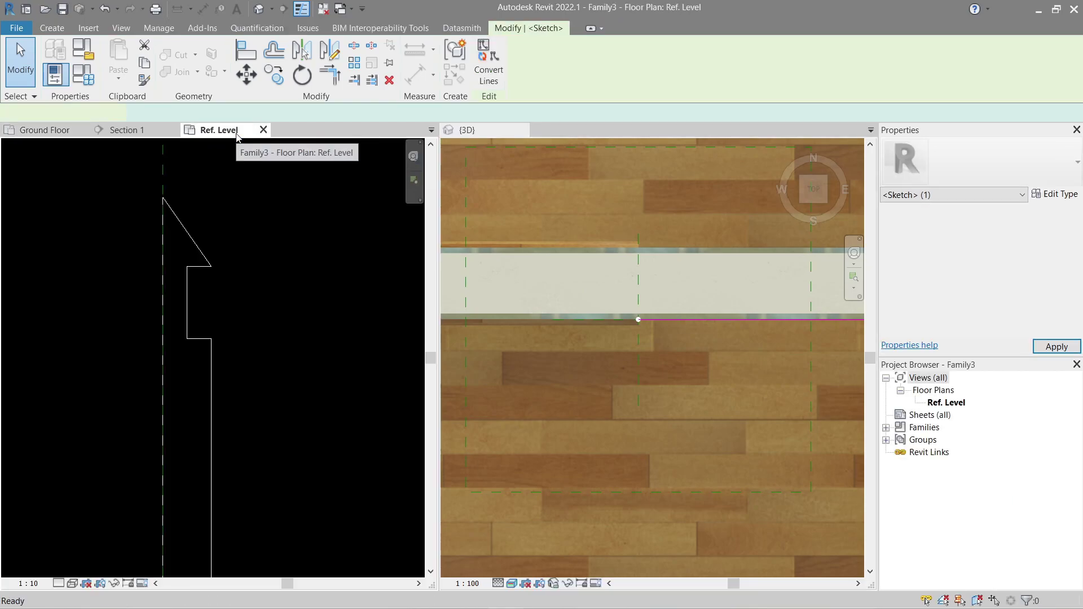
scroll(251, 316, down, 5)
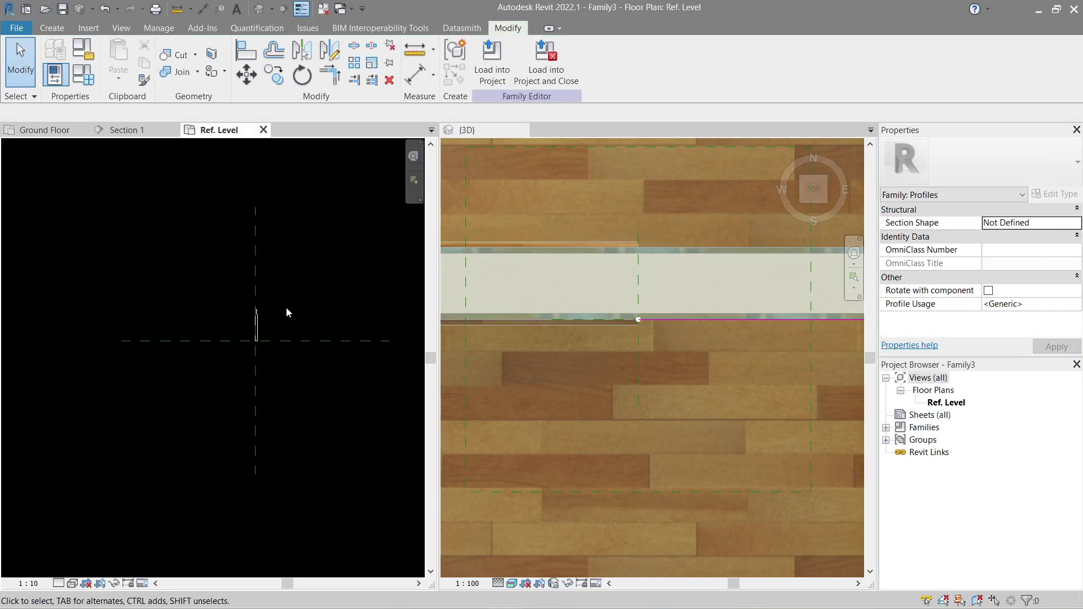
click(263, 130)
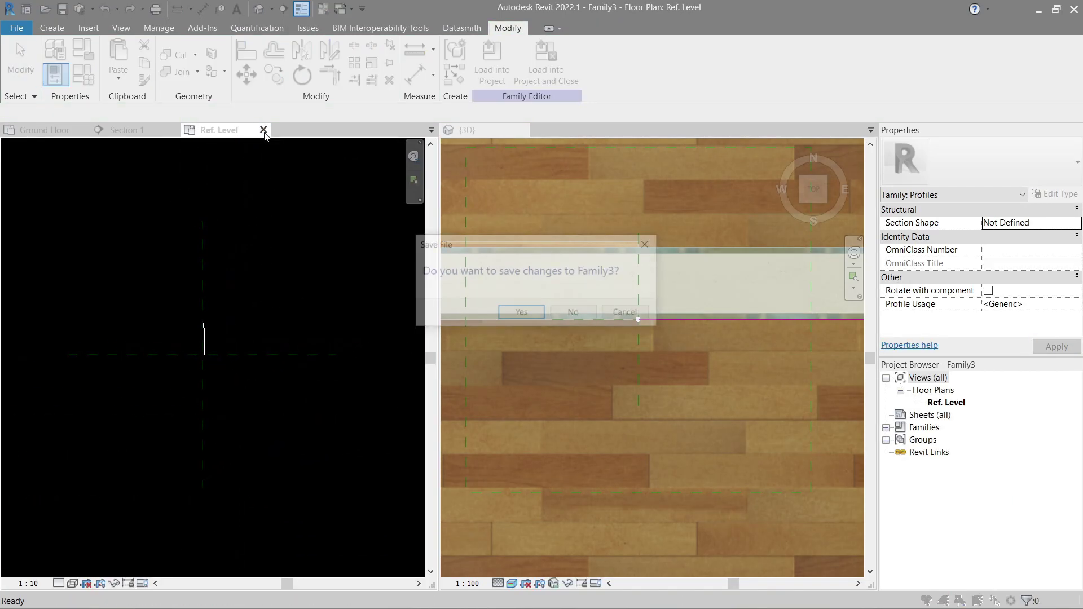
click(580, 316)
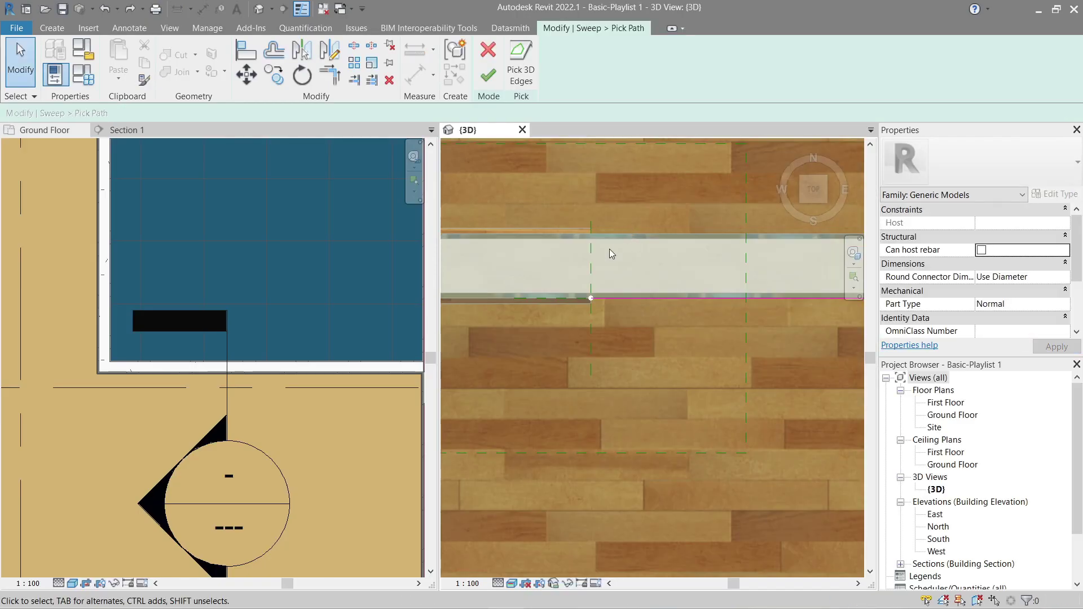
Step: Finish the path and begin the sweep profile with a 10 mm line from the wall face to the skirting's outer face
click(496, 84)
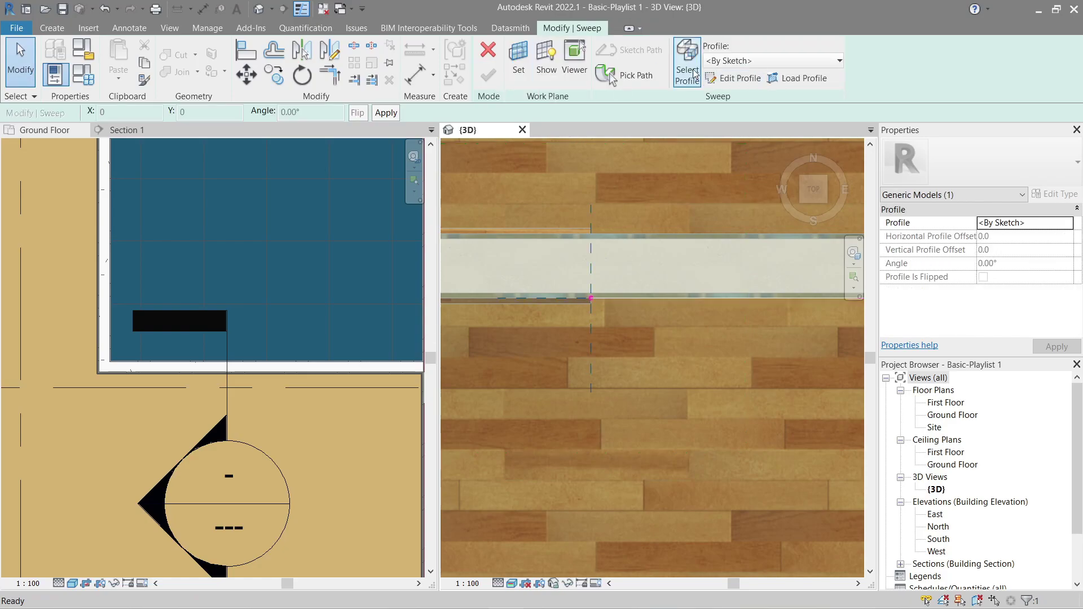
click(727, 82)
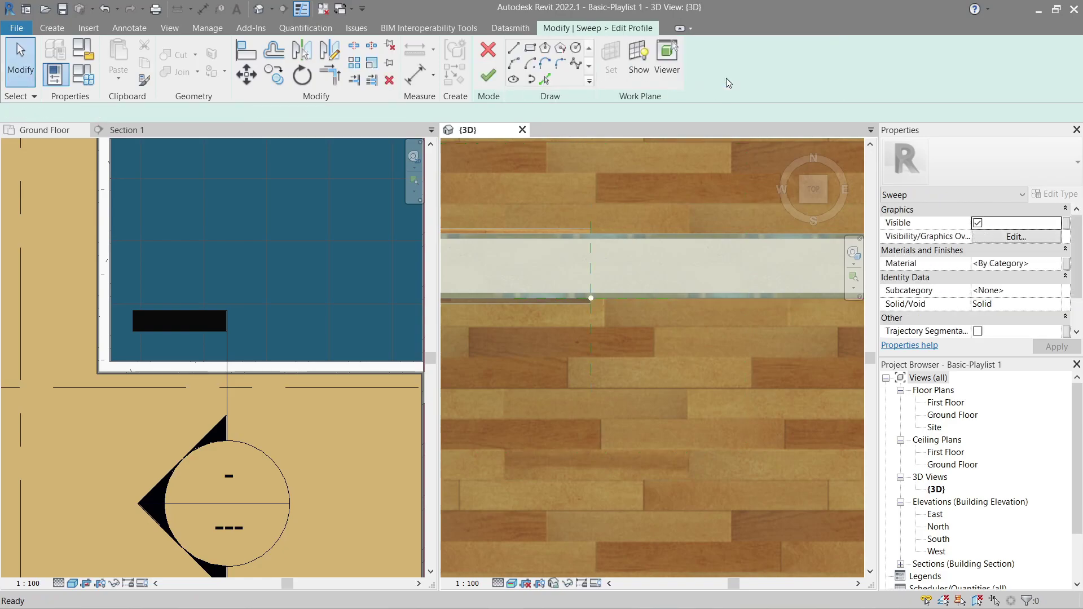
scroll(592, 296, up, 5)
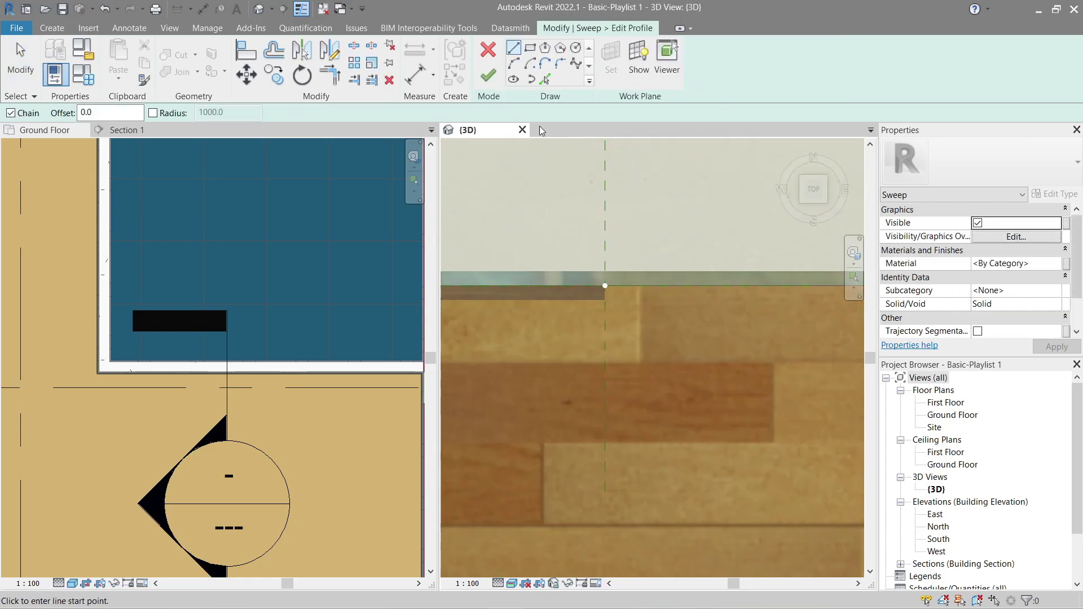
scroll(611, 246, up, 2)
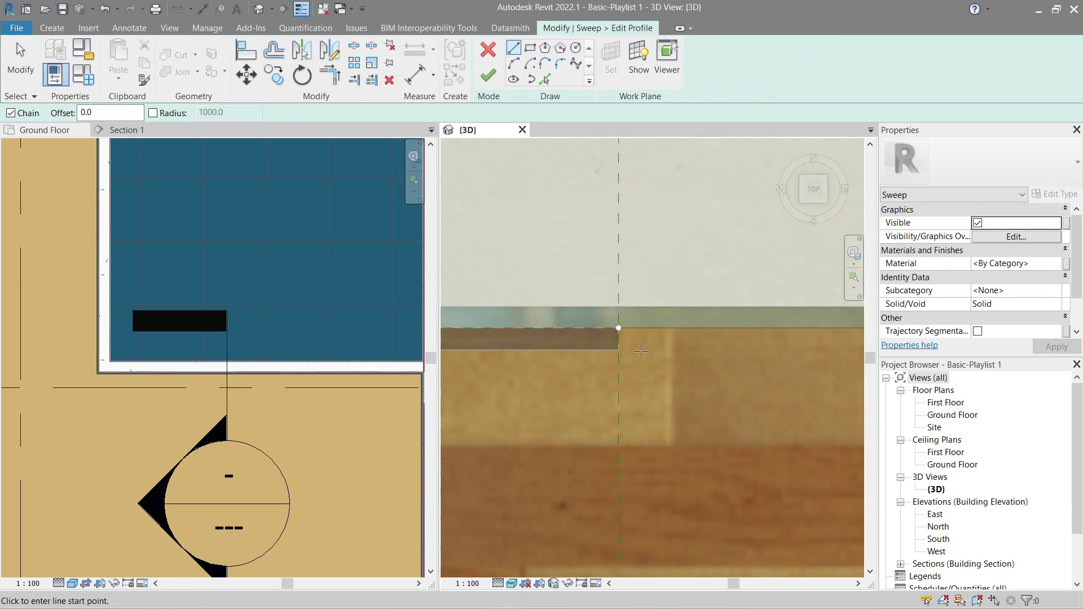
click(586, 327)
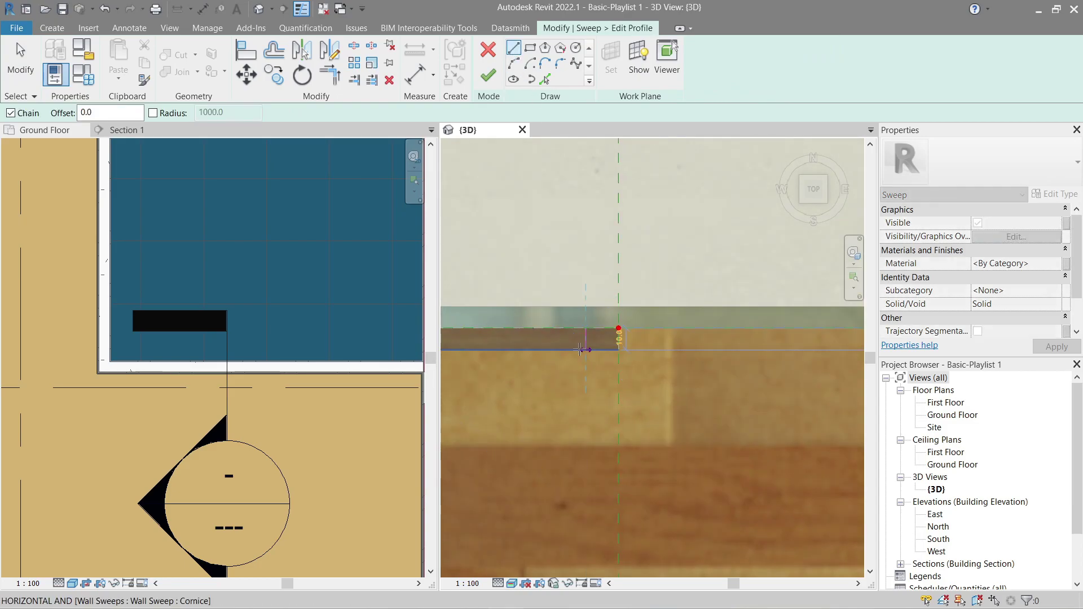
click(586, 350)
Step: Draw a 30 mm profile line along the skirting's outer face, extending past the opening's edge
key(Escape)
key(Escape)
key(l)
key(i)
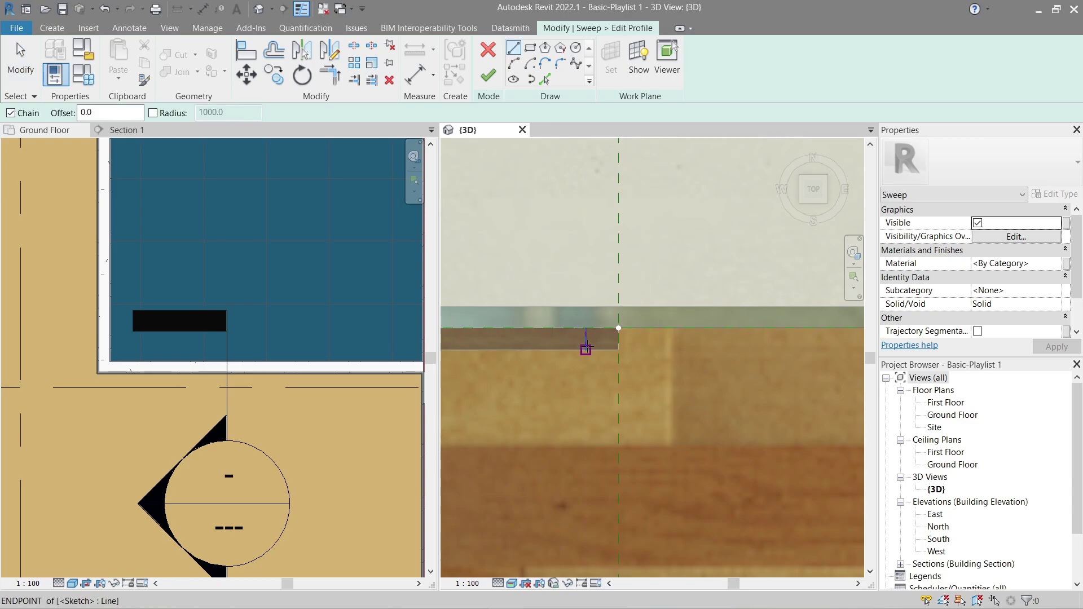
click(585, 350)
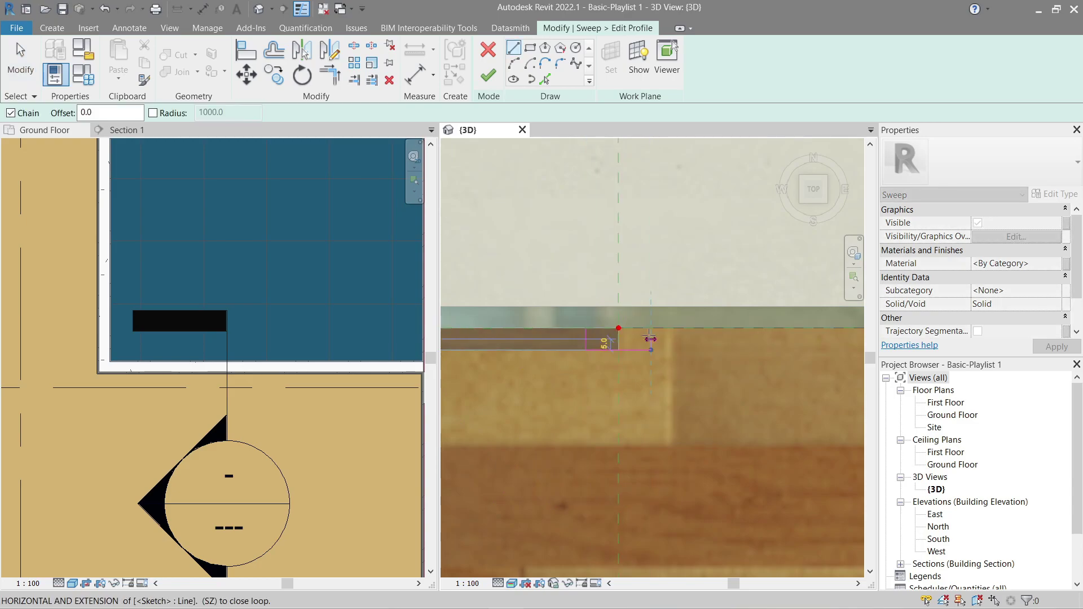
key(Escape)
key(Escape)
Step: Draw the profile's inner side line from the end of the 30 mm line to the middle of the wall thickness
key(l)
key(i)
click(651, 350)
scroll(649, 319, down, 1)
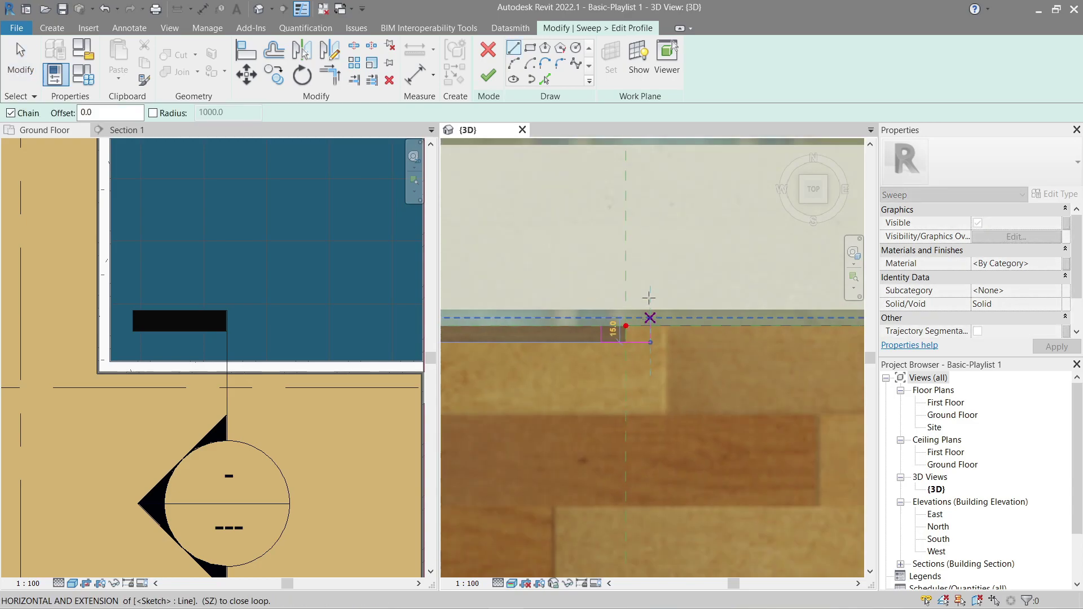
mouse_move(649, 297)
middle_down()
mouse_move(655, 330)
mouse_move(652, 319)
middle_up()
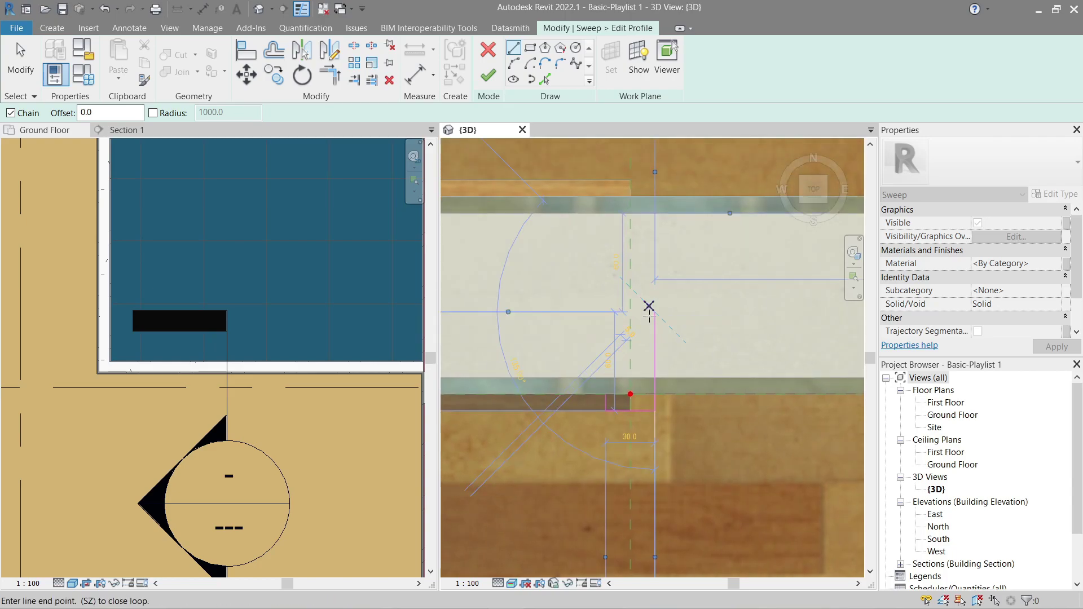
key(Escape)
key(Escape)
Step: Draw the profile line along the wall face from the 10 mm line to the opening's corner
scroll(614, 397, up, 3)
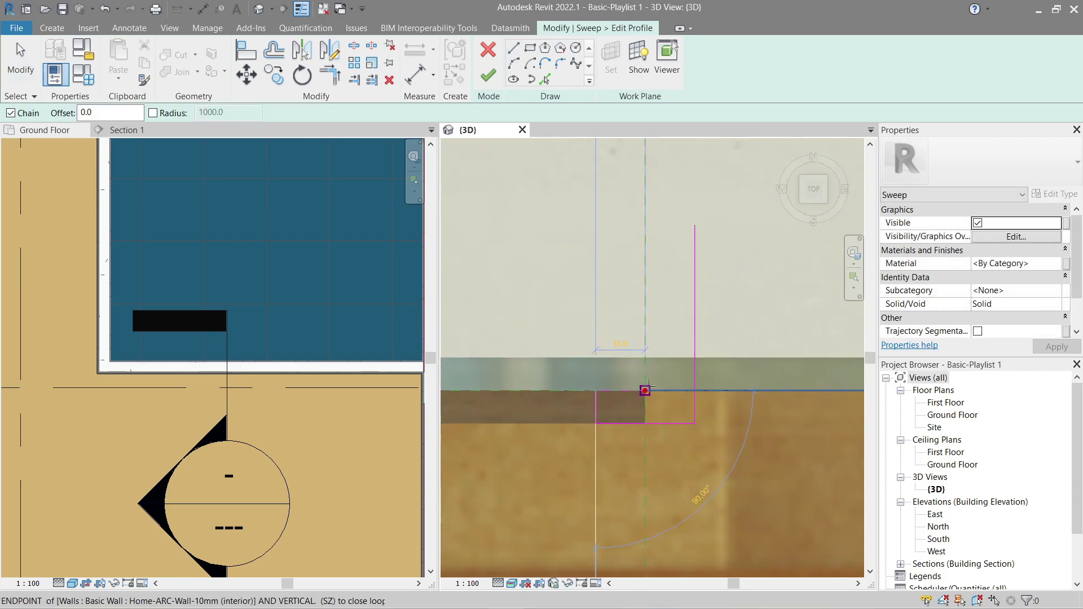
click(649, 387)
key(Escape)
key(Escape)
Step: Select the four connected profile lines and mirror them about a horizontal axis through the inner side line's free end
key(Tab)
click(694, 326)
scroll(694, 326, down, 2)
key(d)
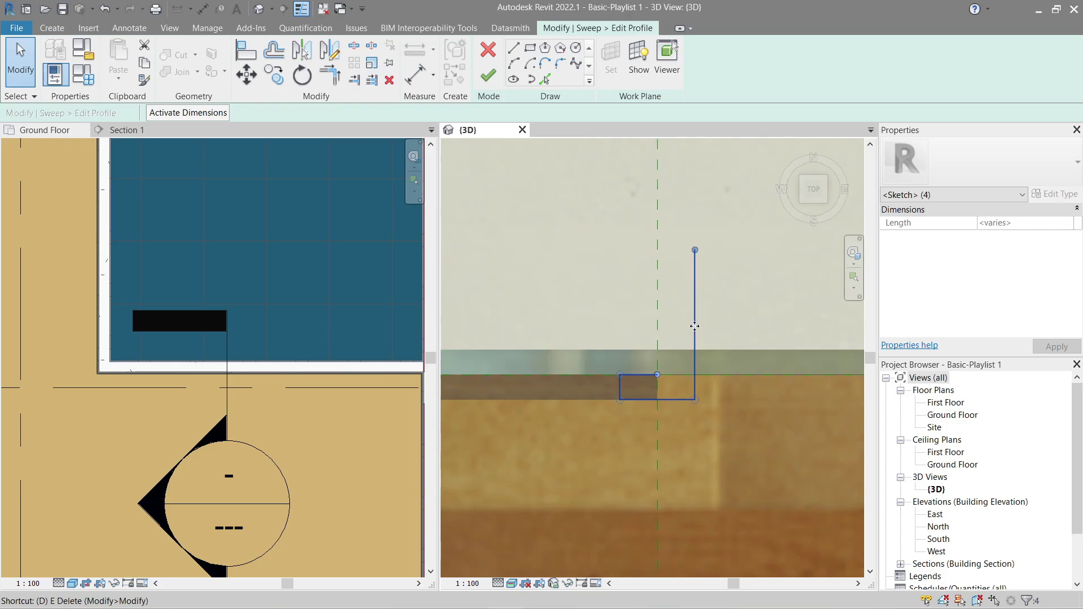
key(d)
key(m)
click(669, 248)
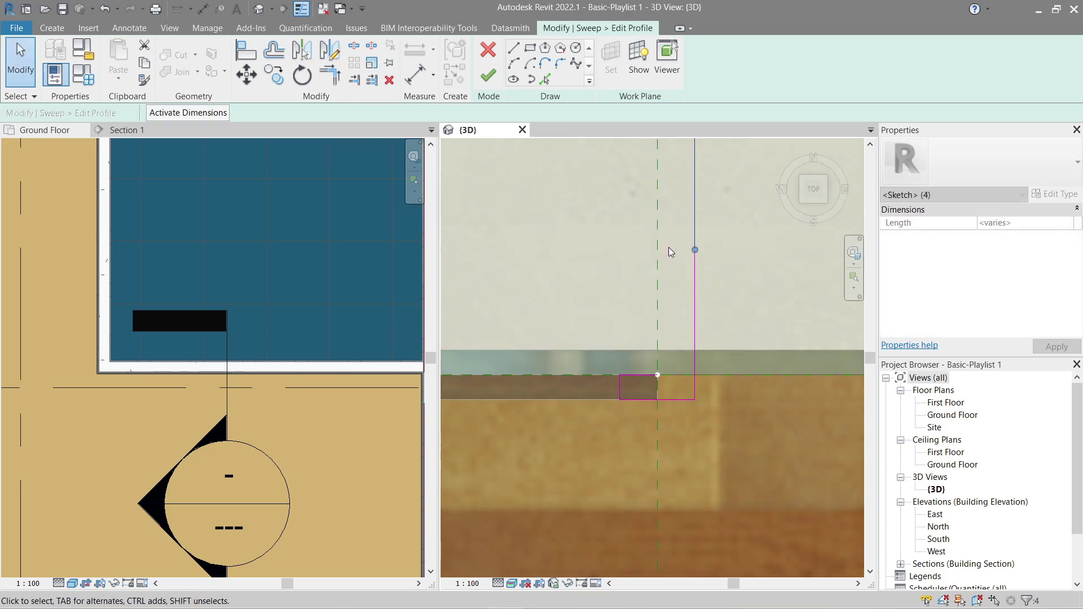
Step: Draw a vertical profile line from the free end of the mirrored return along the opening's edge towards the lower return
scroll(669, 248, down, 1)
middle_drag(668, 250, 678, 301)
key(Escape)
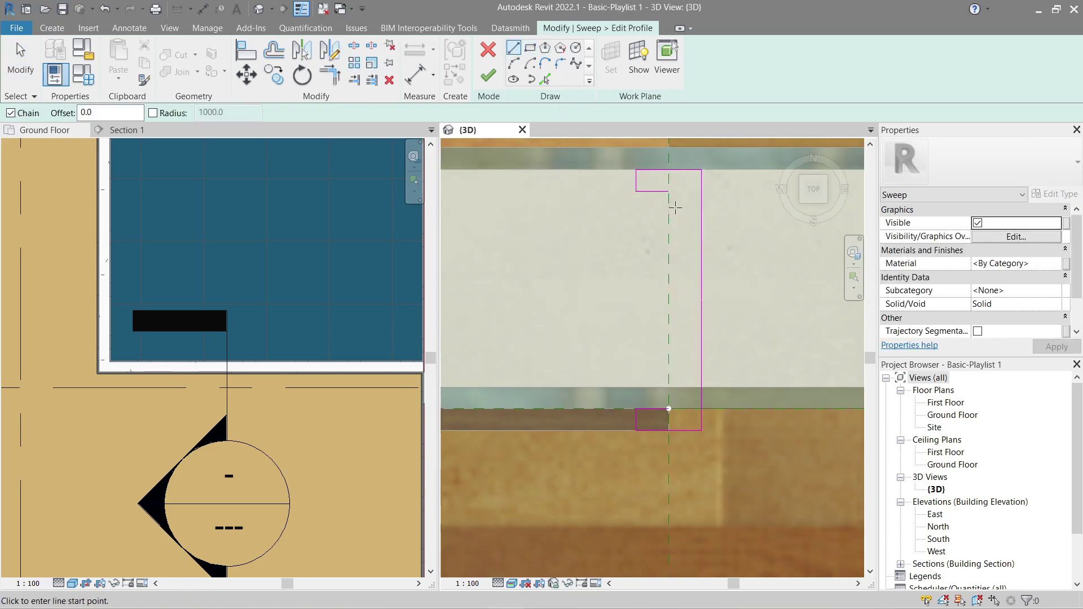
click(669, 192)
click(669, 235)
key(Escape)
key(Escape)
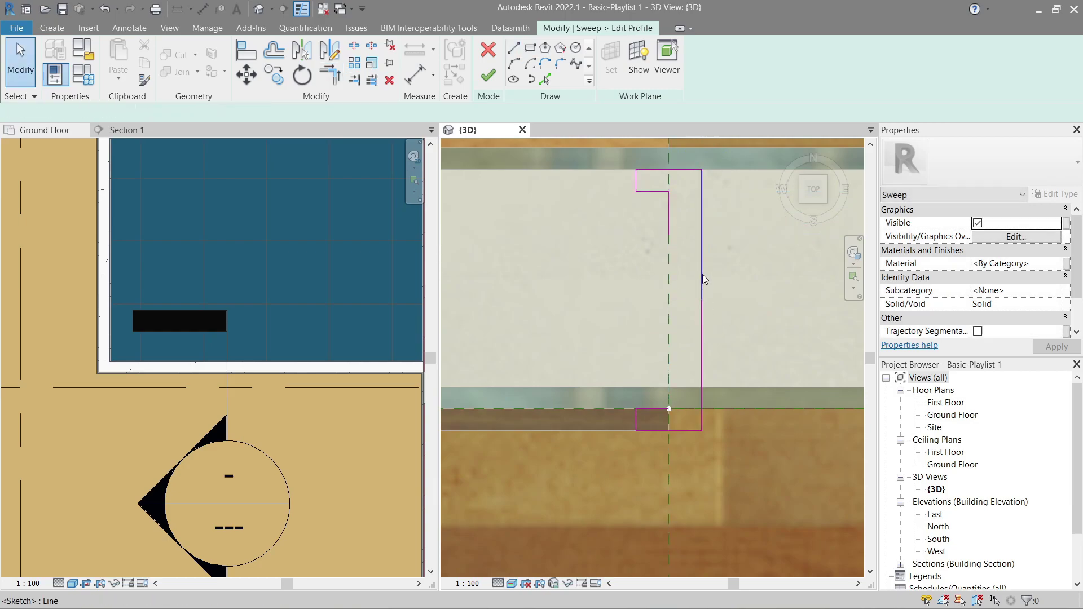
Step: Trim the vertical inner line to the lower return line to close the profile, and finish the profile and sweep
key(t)
key(r)
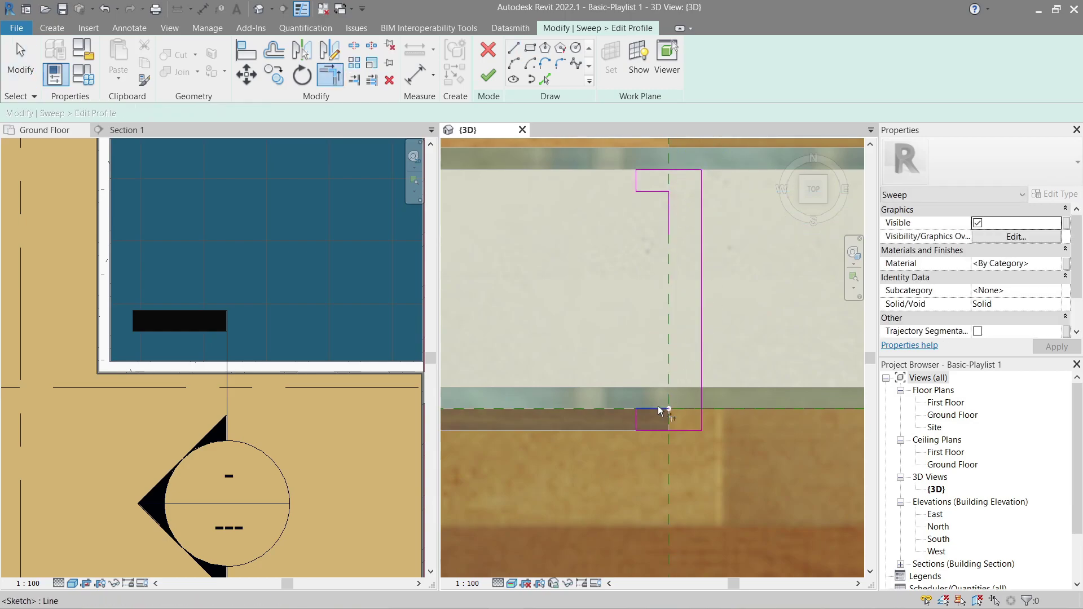
click(499, 82)
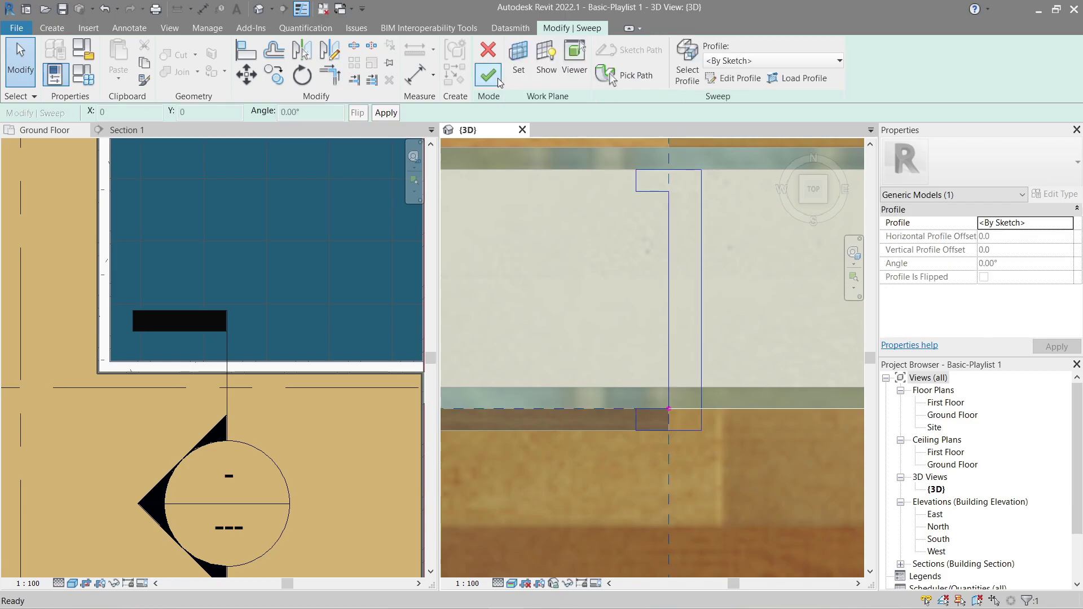
click(488, 76)
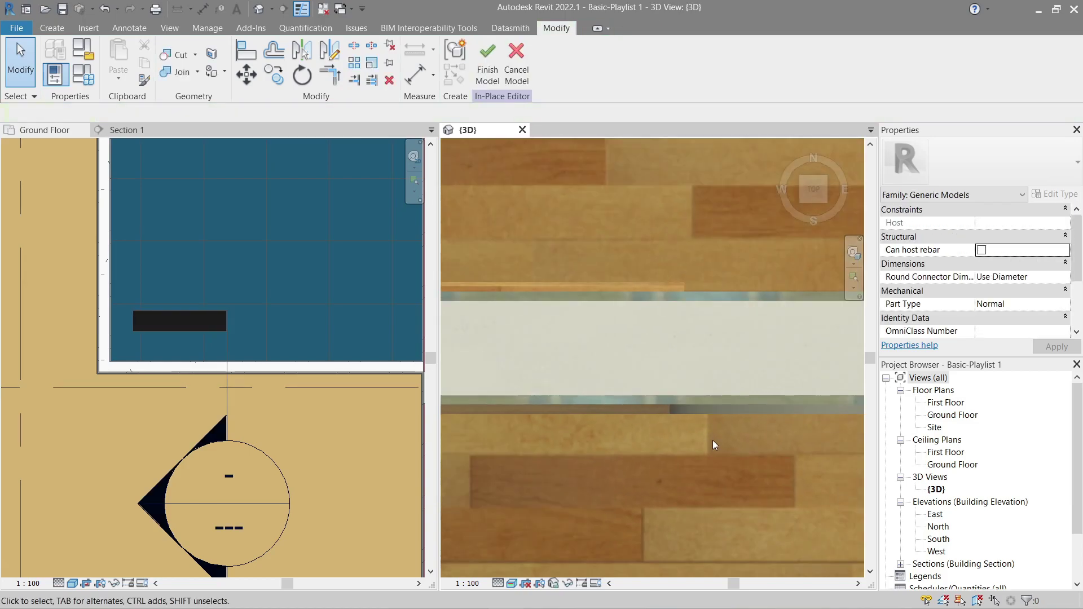
Step: Examine the new sweep around the arched opening and where its lower end meets the skirting
scroll(663, 448, down, 3)
click(670, 357)
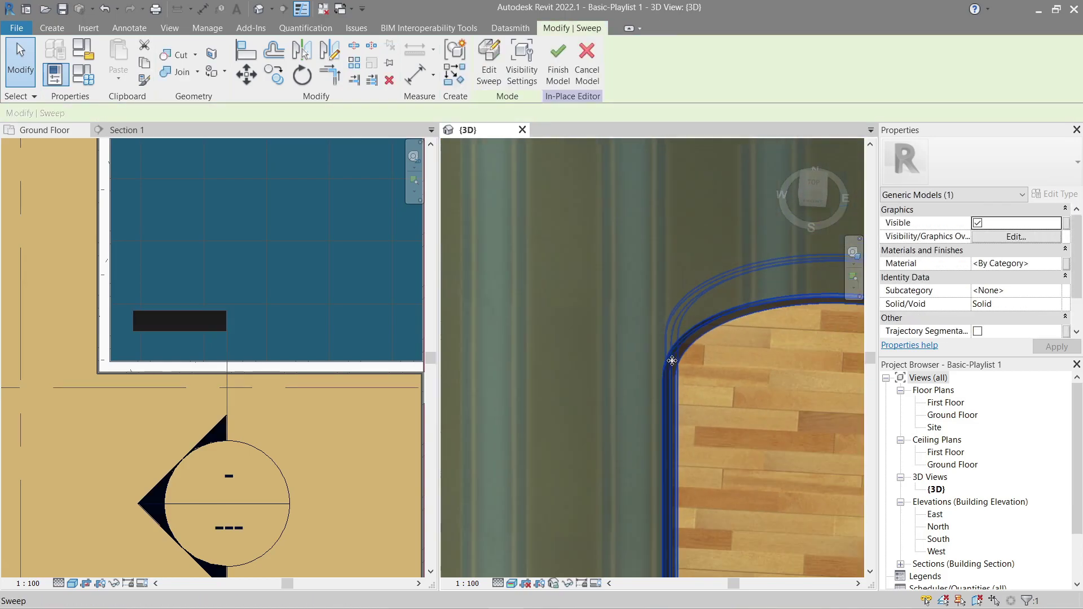
scroll(632, 388, down, 2)
key(Escape)
shift+middle_drag(654, 397, 712, 392)
scroll(615, 521, up, 6)
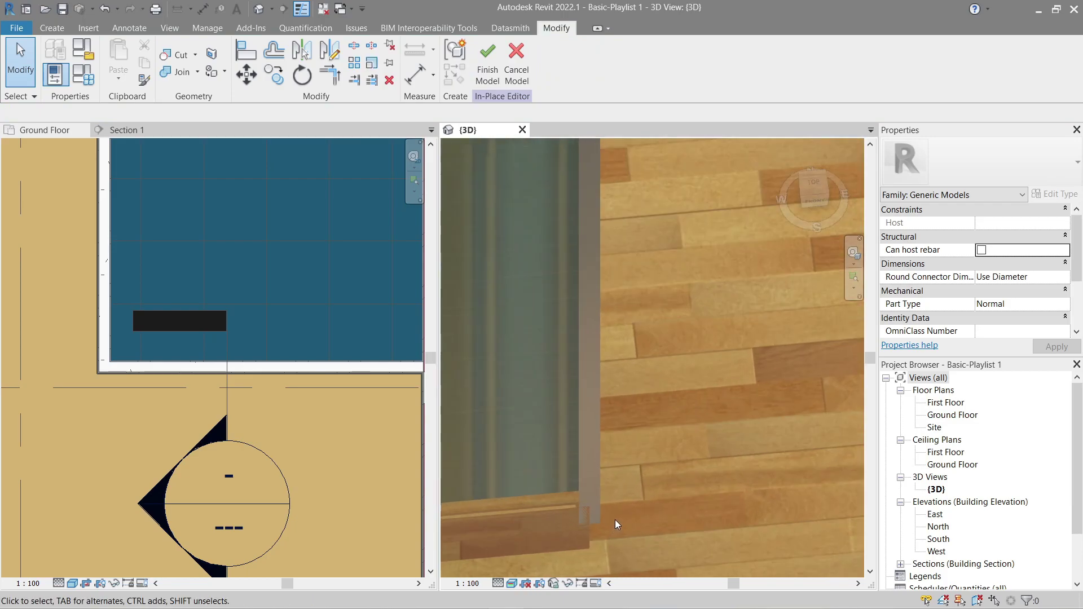
scroll(535, 499, down, 2)
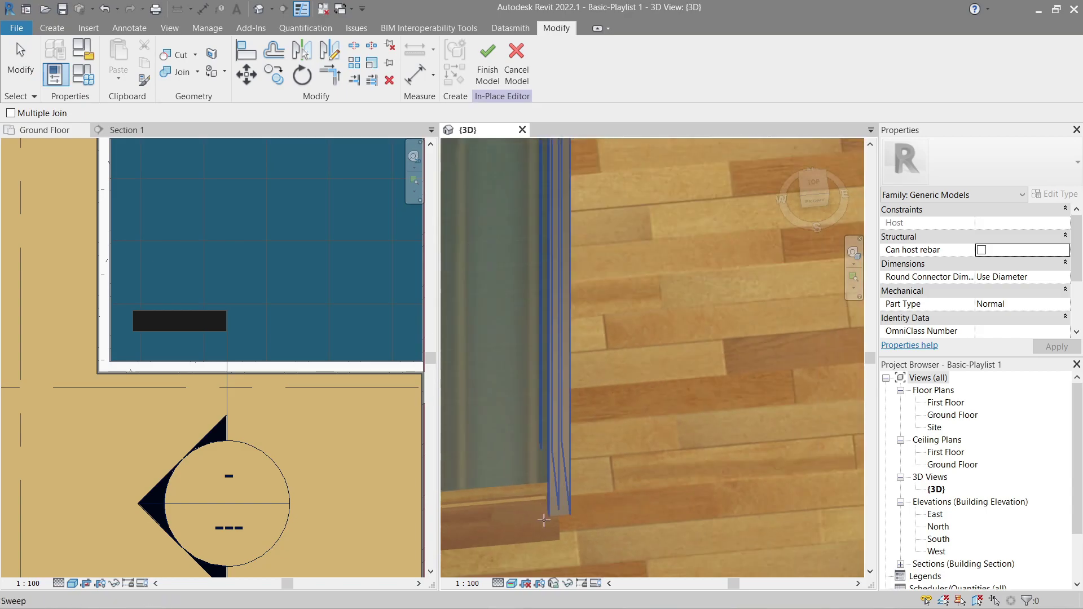
scroll(561, 498, down, 2)
scroll(597, 476, down, 4)
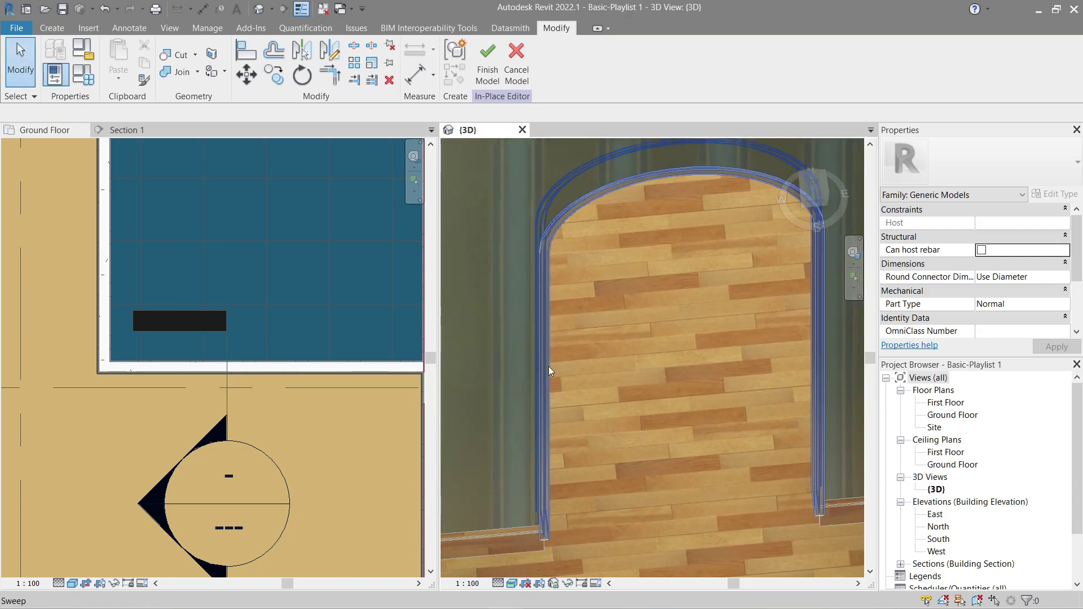
Step: Assign the Oak Flooring material to the arch trim sweep and finish the in-place model
click(546, 364)
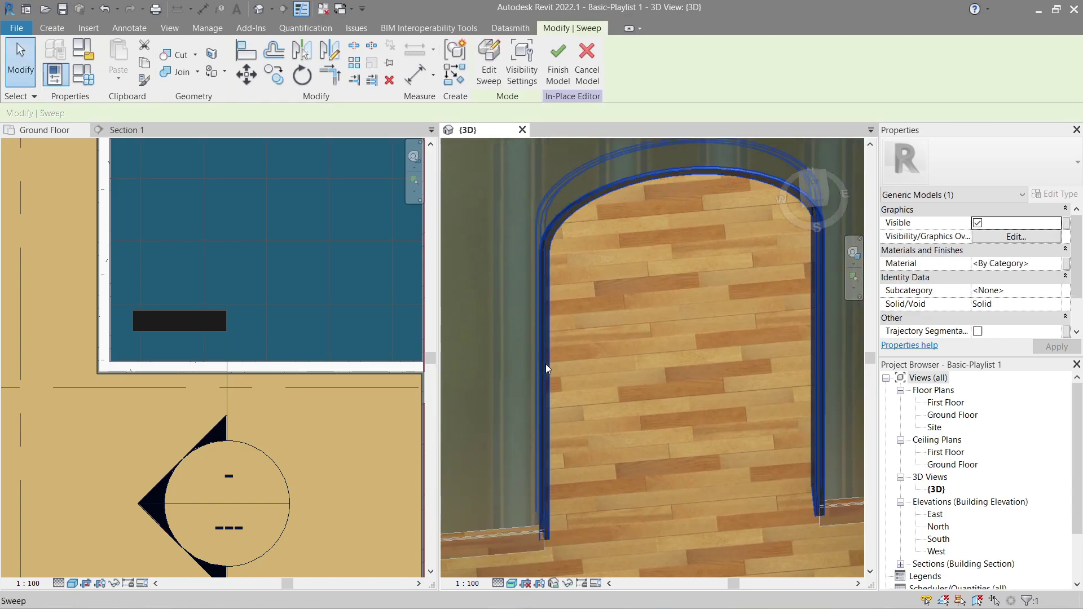
click(1063, 263)
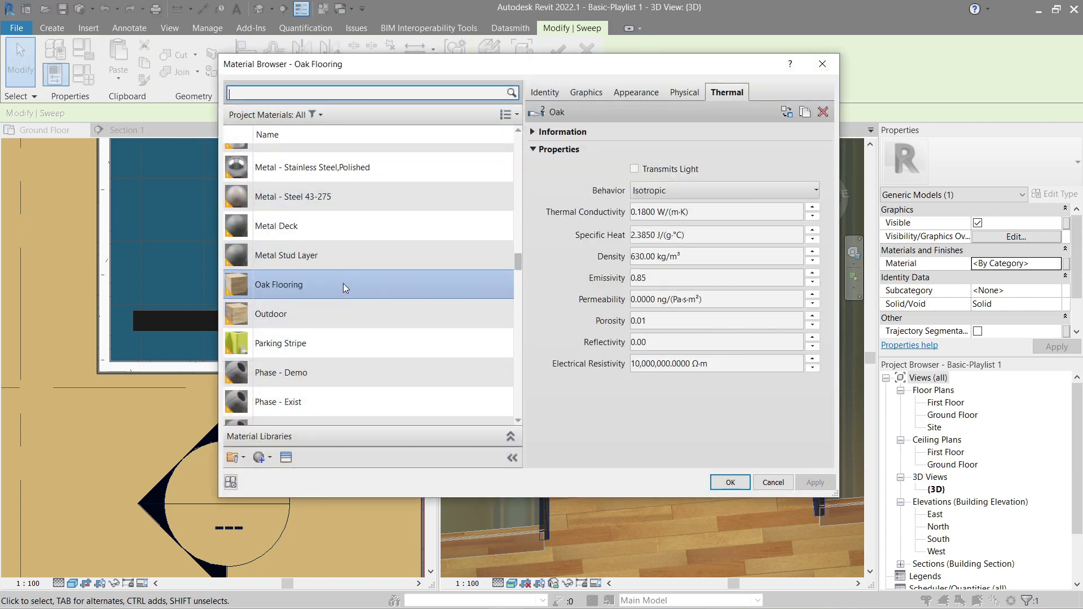
click(728, 482)
click(675, 449)
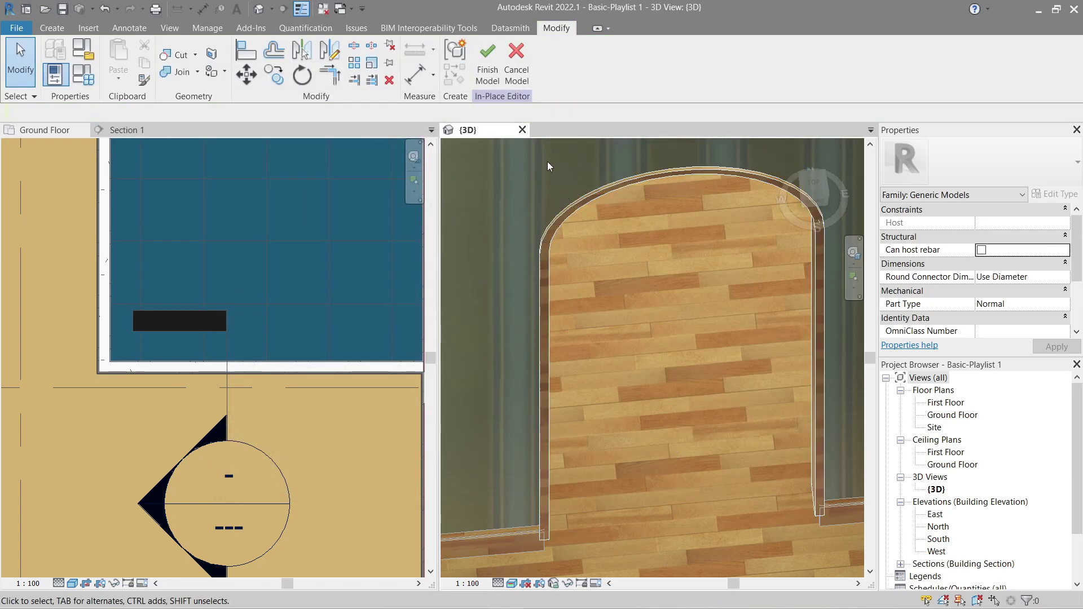
click(494, 80)
Step: Join the skirting to the arch trim at the left foot of the opening
scroll(499, 523, up, 4)
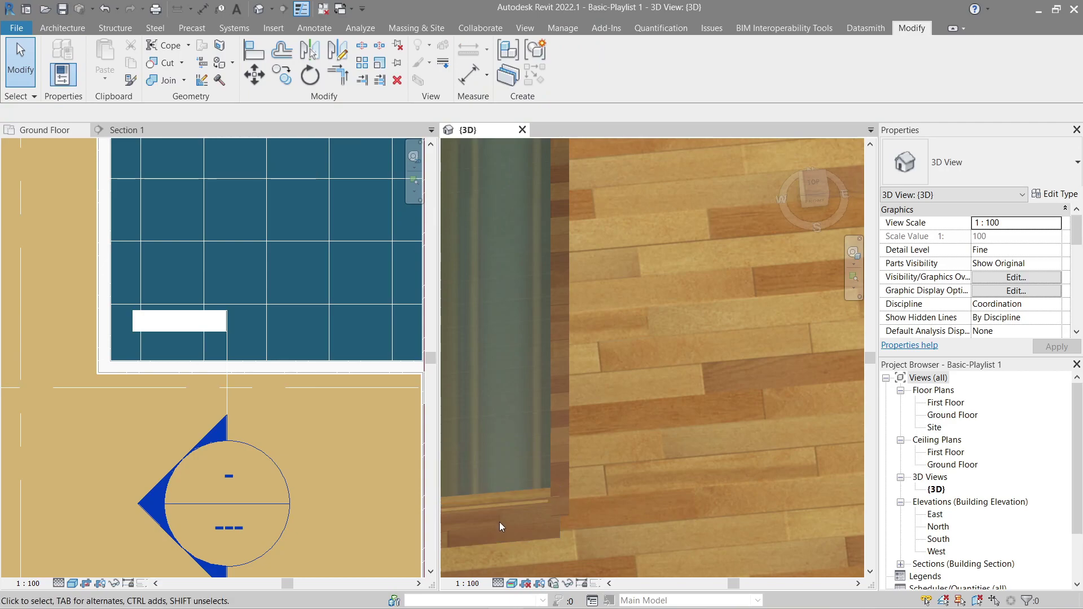
click(497, 507)
click(568, 483)
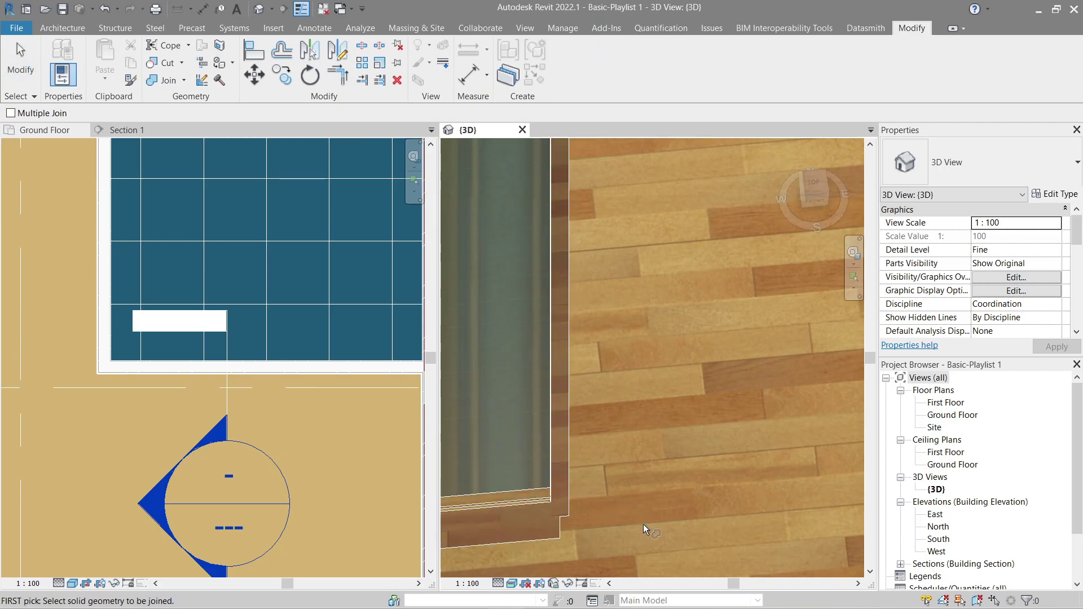
key(Escape)
Step: Examine how far the lower ends of the arch trim reach towards the floor on both sides of the opening
scroll(655, 510, down, 2)
scroll(655, 509, down, 2)
scroll(561, 439, up, 2)
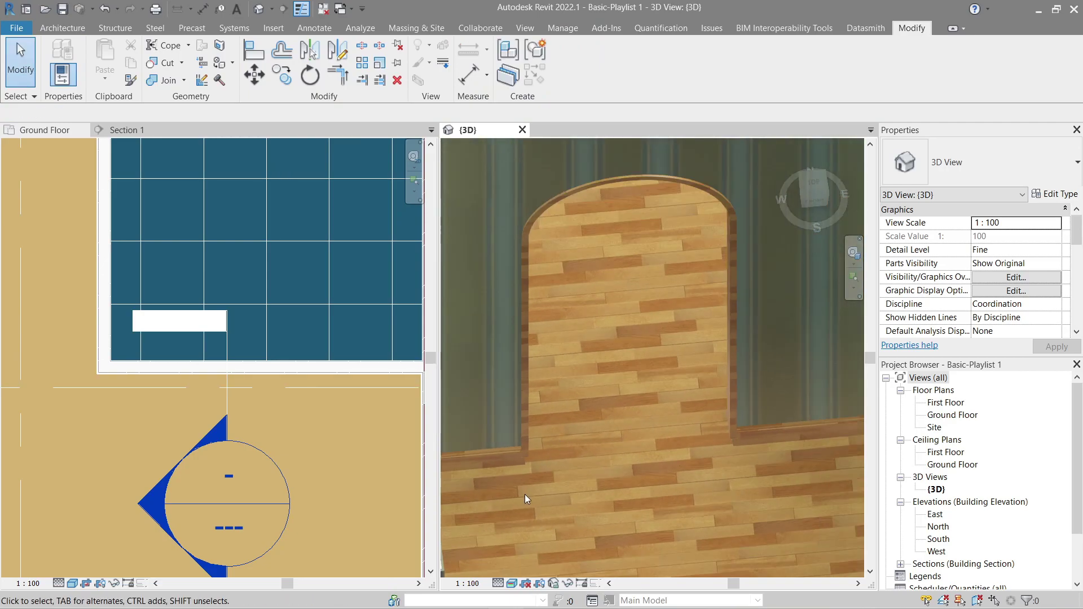
scroll(524, 494, up, 3)
scroll(530, 448, down, 5)
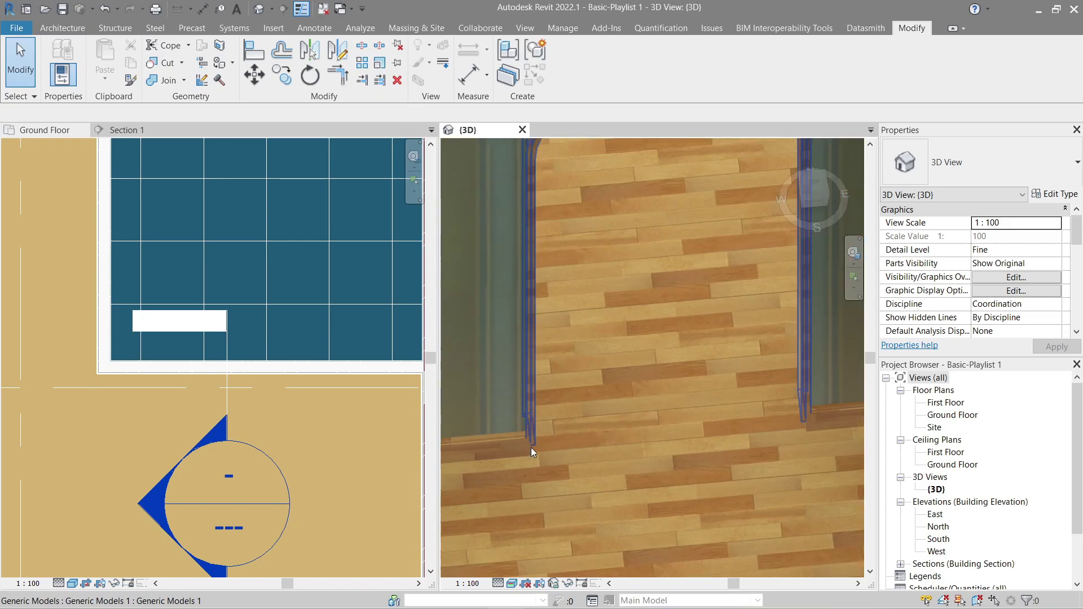
scroll(326, 342, down, 5)
scroll(248, 334, up, 4)
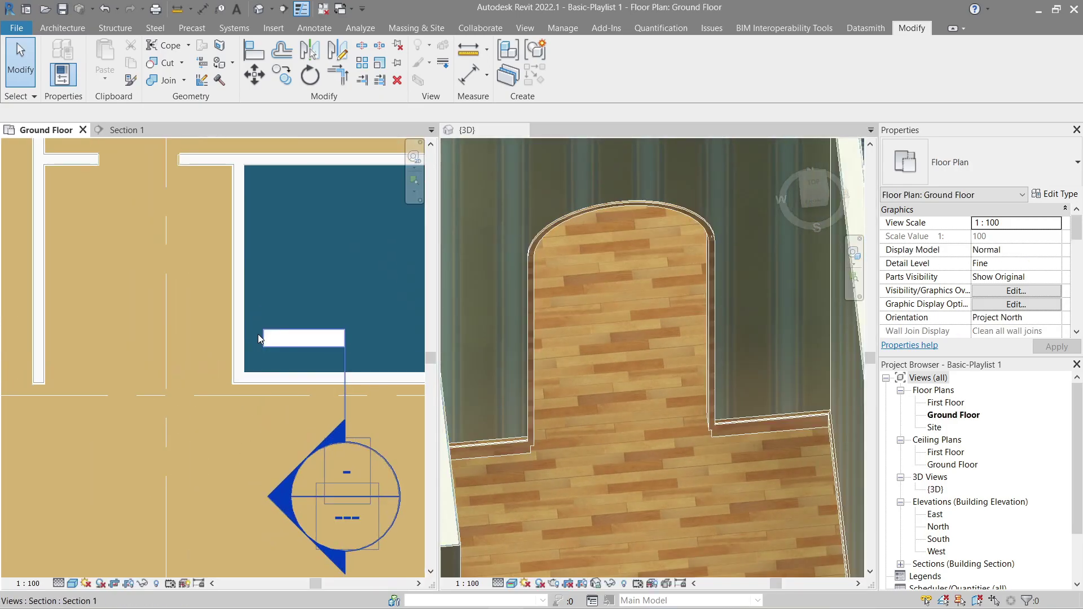
Step: Move the section line into the space in front of the arched opening in the ground-floor plan and rotate it 90°
click(346, 364)
middle_drag(154, 239, 263, 374)
key(Escape)
click(252, 373)
key(r)
key(o)
click(224, 261)
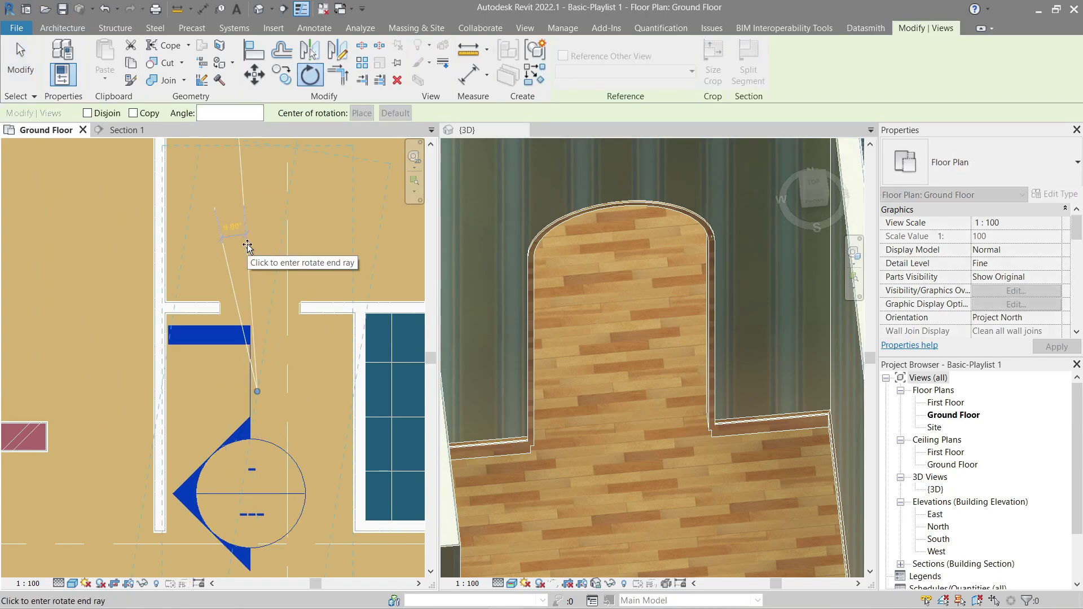
text(90)
key(Return)
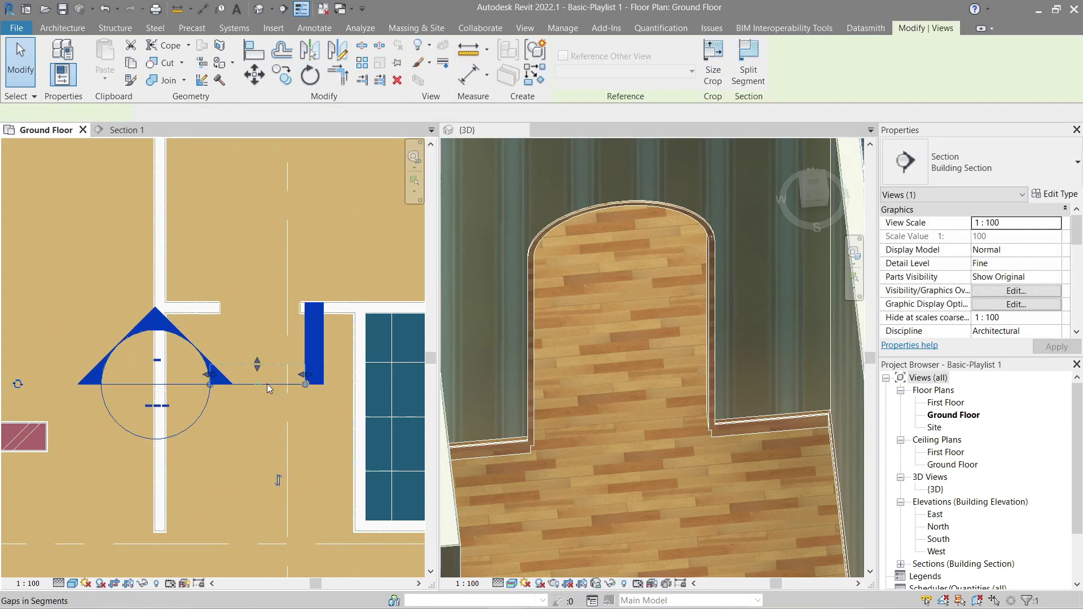
Step: Extend the end of the section line and move it up close to the wall with the arched opening
drag(303, 385, 391, 385)
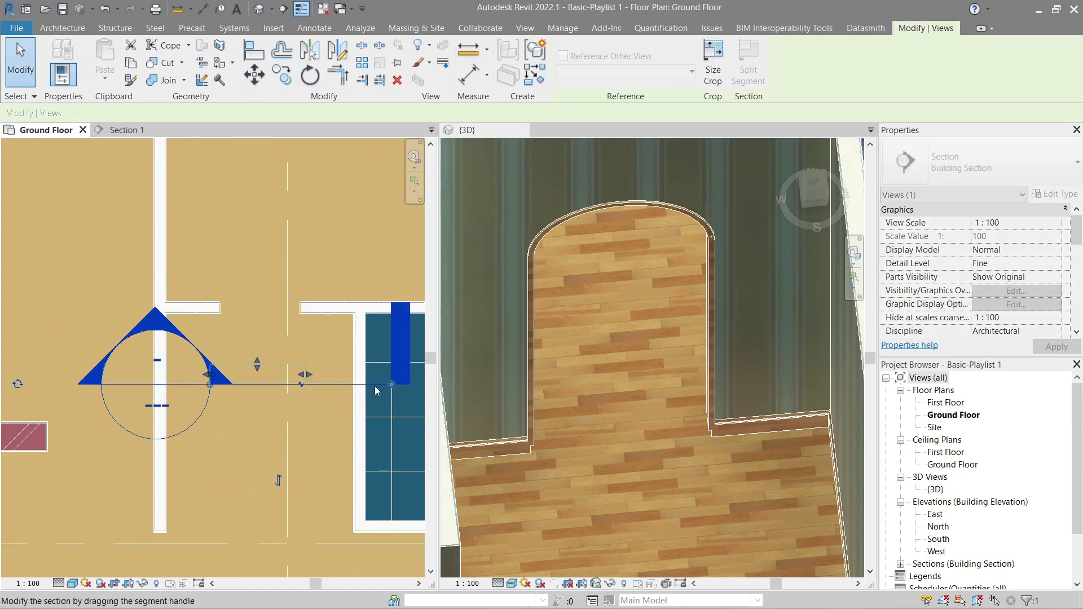
drag(319, 388, 262, 350)
click(330, 385)
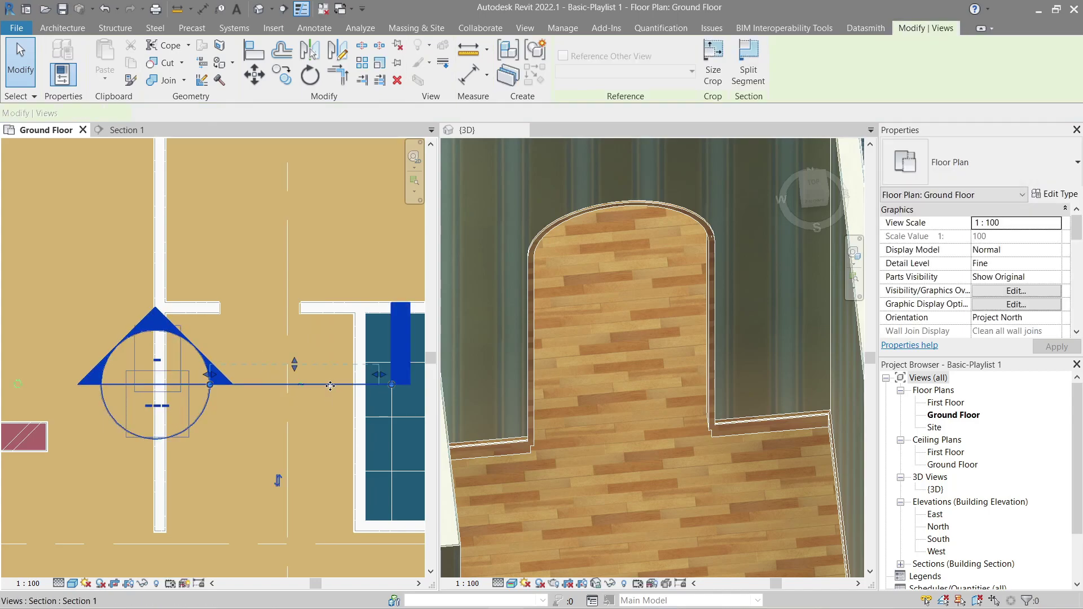
drag(335, 385, 261, 323)
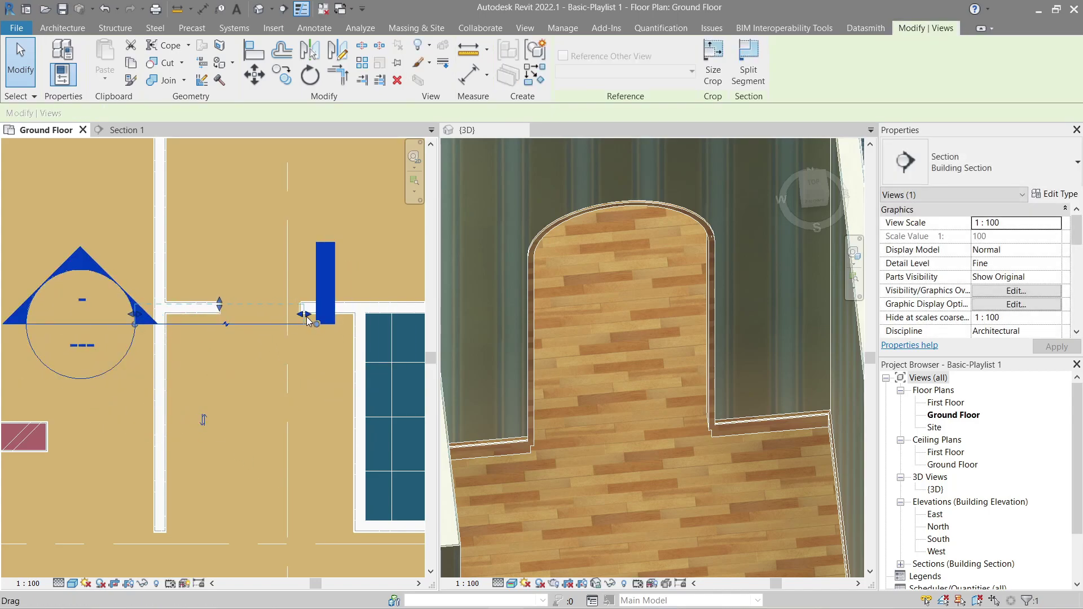
Step: Adjust the section's crop extents around the arched opening and go to its view
drag(357, 314, 360, 314)
drag(253, 314, 253, 308)
right_click(278, 329)
click(320, 343)
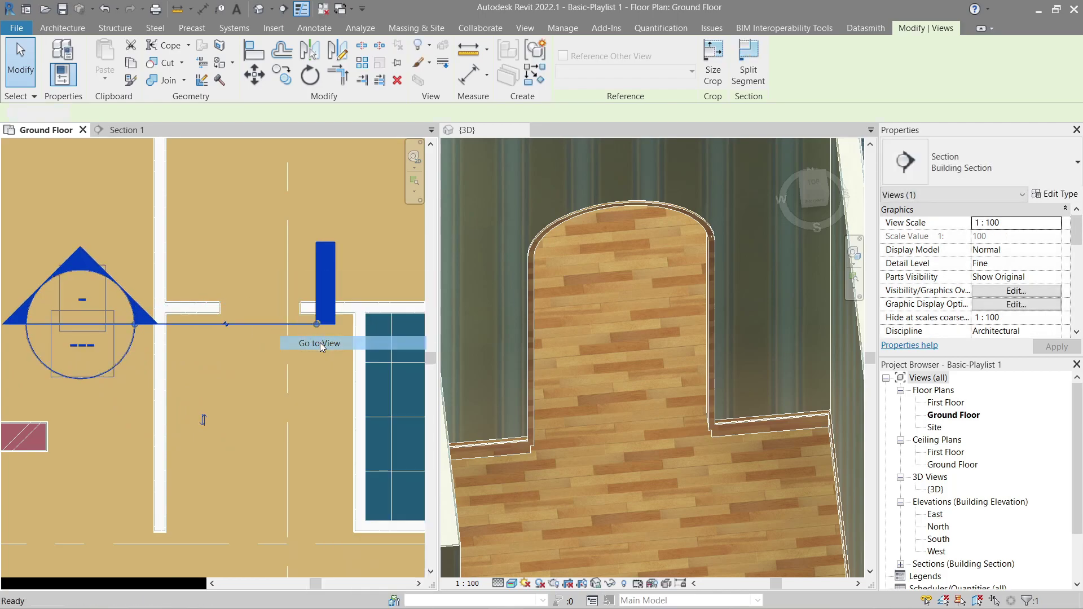
scroll(287, 405, down, 2)
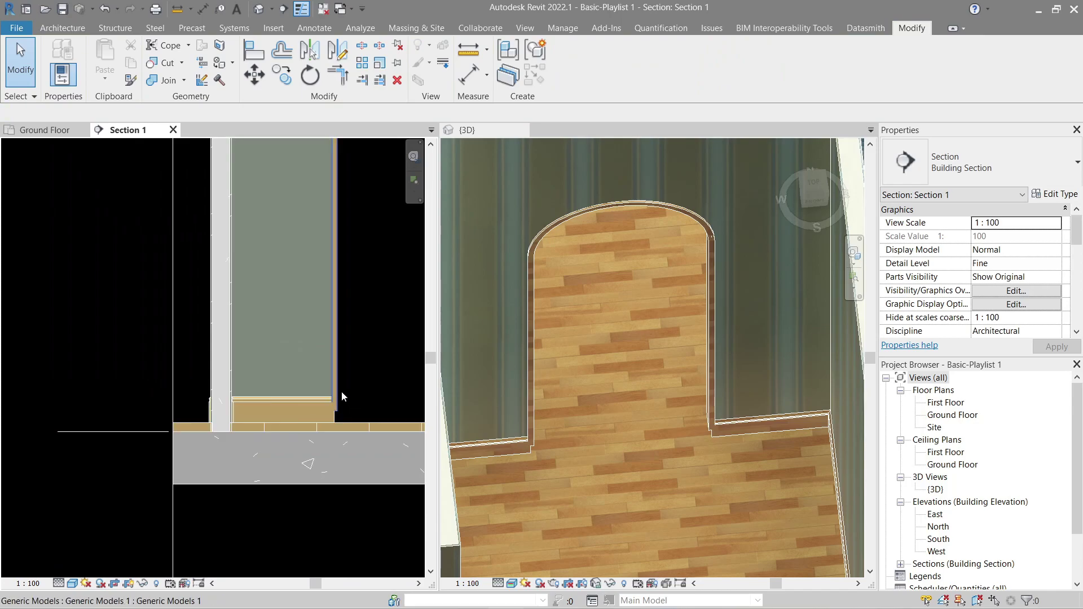
Step: Open the arch trim for in-place editing from the section view and start editing its sweep
click(341, 390)
middle_drag(361, 371, 251, 424)
scroll(250, 419, down, 3)
scroll(250, 370, up, 3)
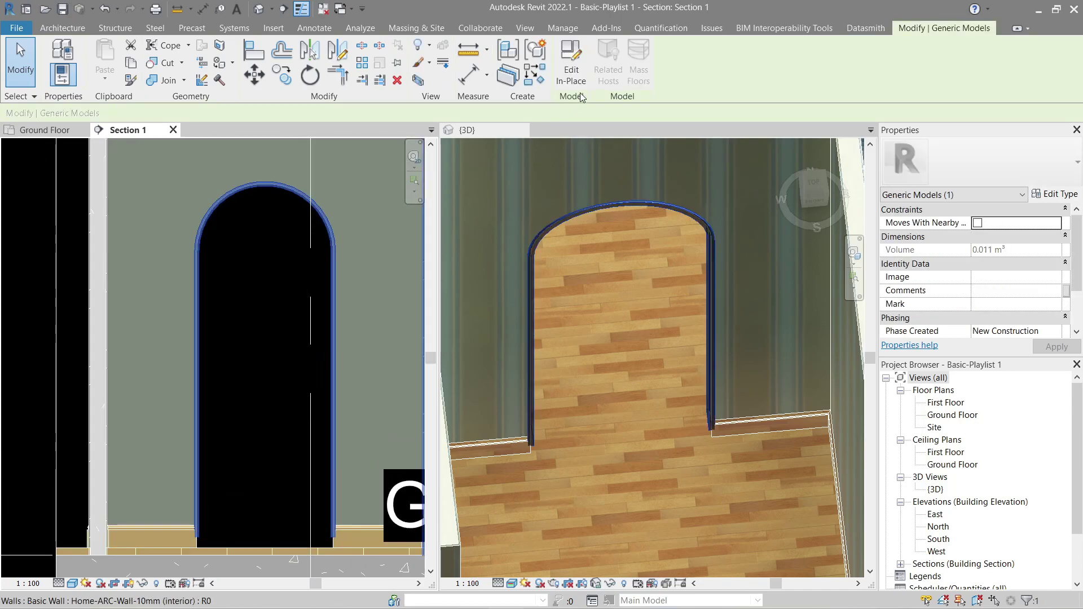
click(571, 62)
click(201, 302)
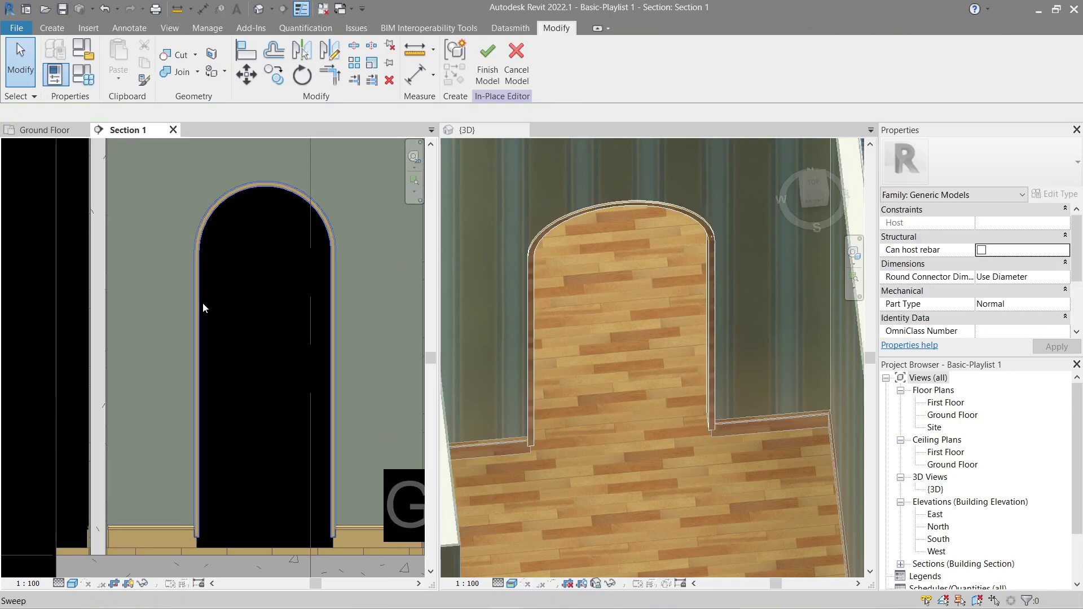
click(490, 65)
Step: Edit the sweep's picked path and extend its left vertical line down to the finished floor
scroll(258, 411, up, 3)
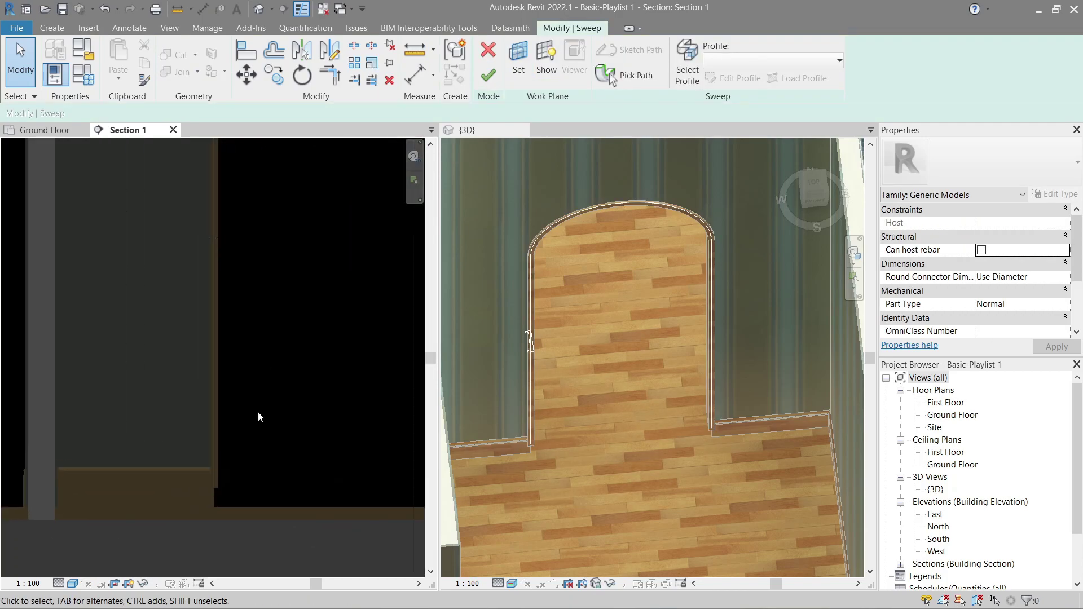
middle_drag(259, 411, 327, 378)
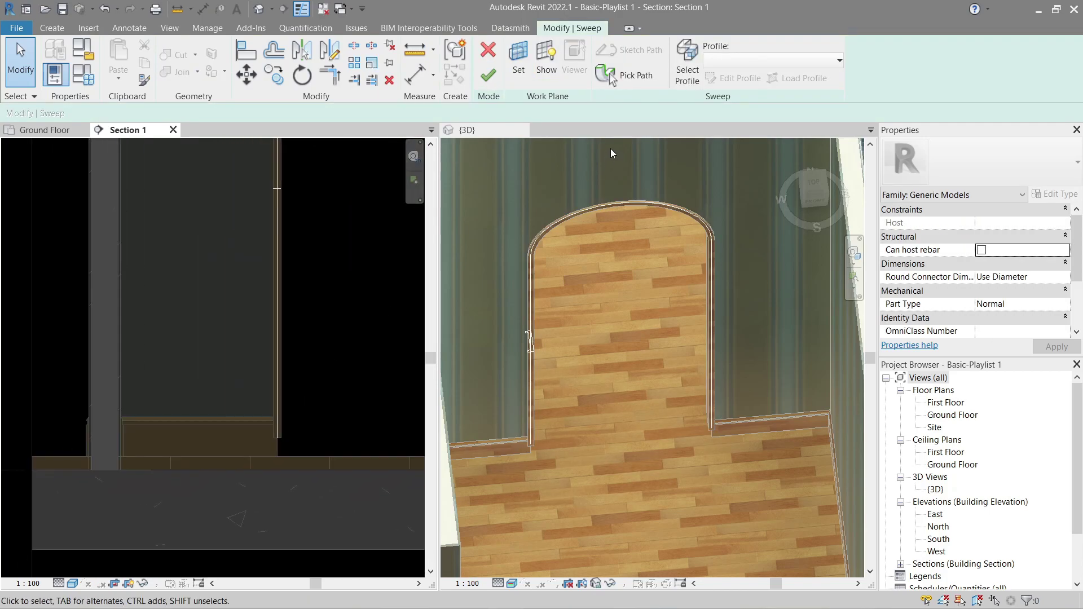
click(635, 82)
click(283, 358)
scroll(271, 462, up, 3)
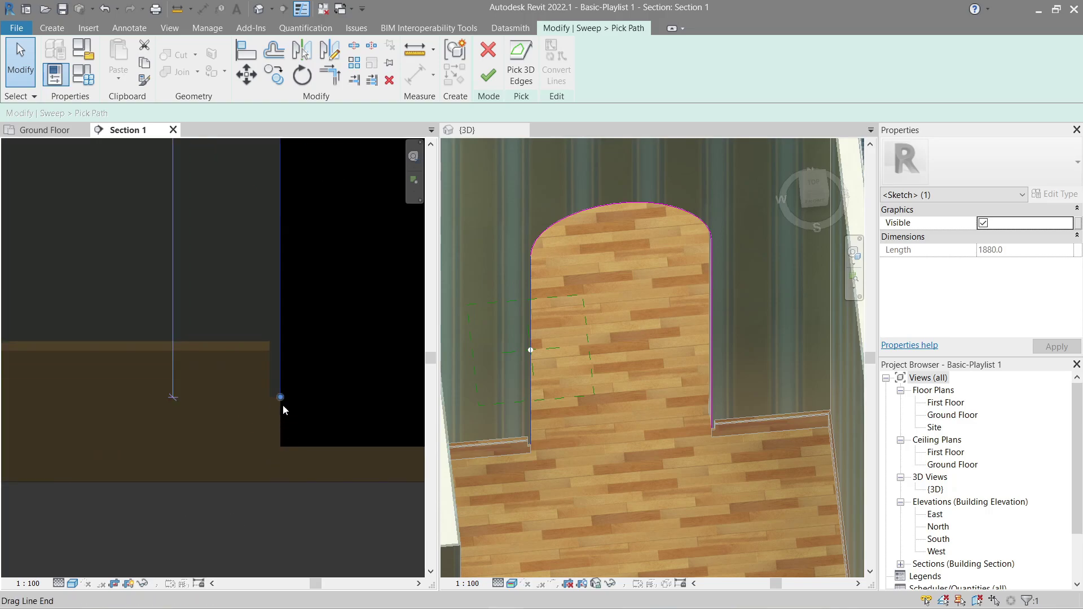
drag(282, 402, 277, 444)
Step: Extend the path's right vertical line down to the floor, and finish the path, sweep and in-place model
scroll(276, 444, down, 2)
middle_drag(361, 394, 22, 381)
key(Escape)
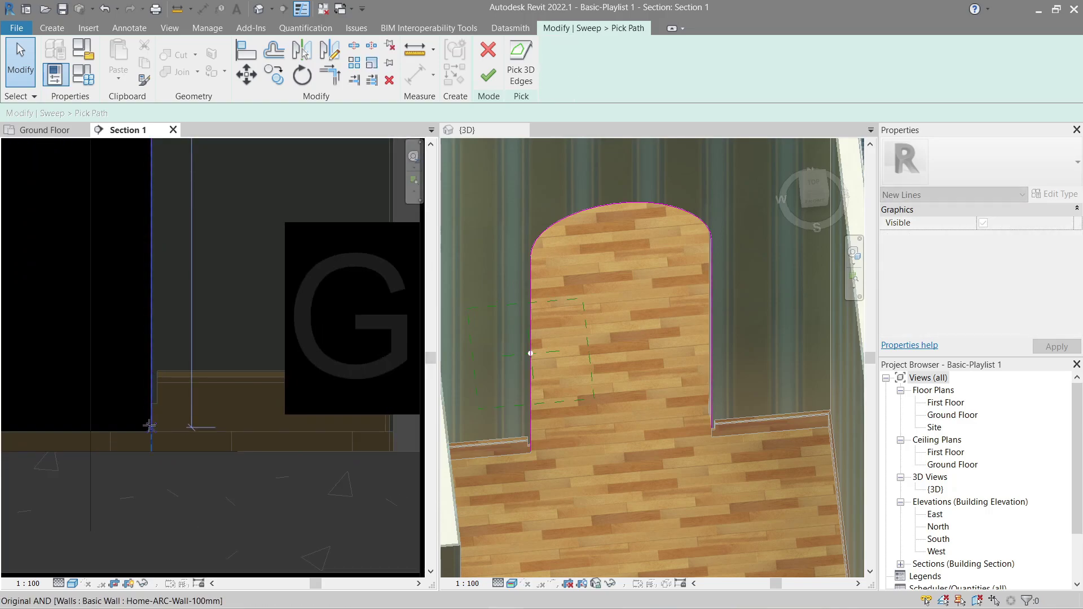
click(488, 75)
click(489, 76)
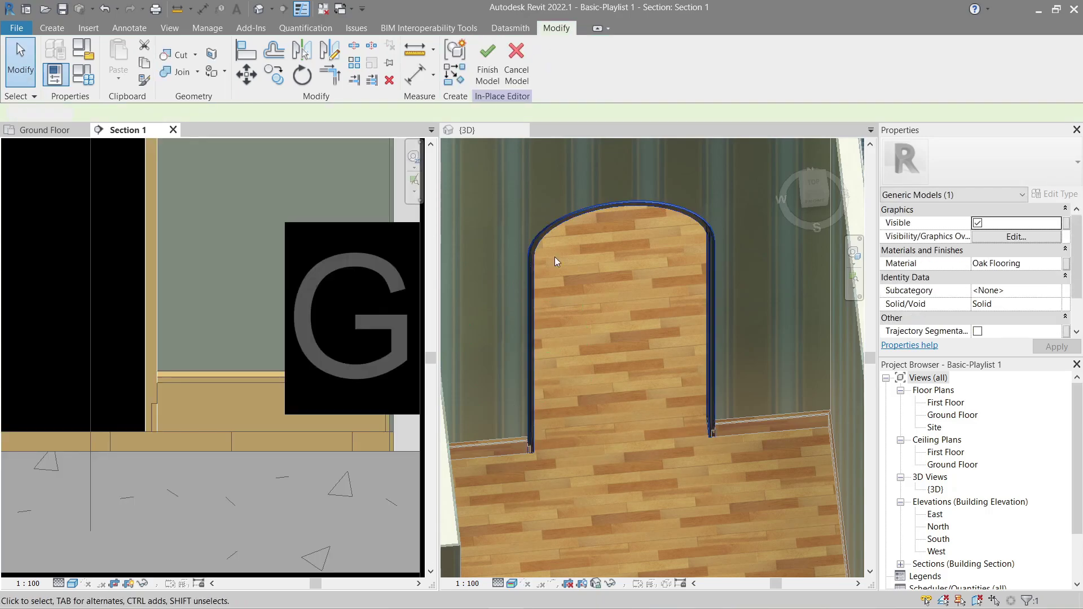
key(Escape)
scroll(528, 446, up, 4)
click(491, 72)
click(648, 379)
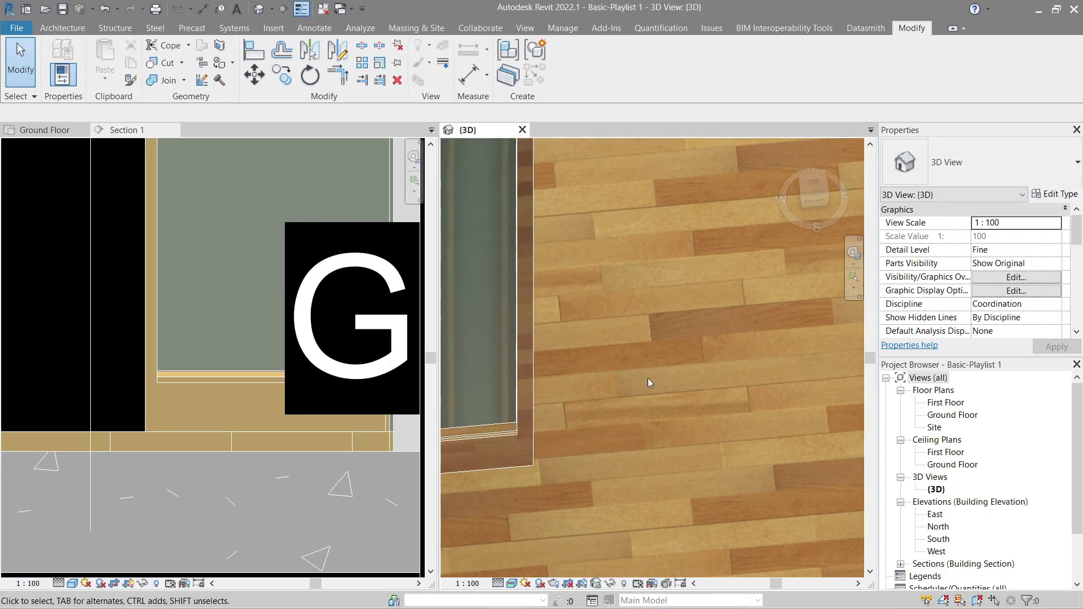
Step: Join the skirting to the arch trim at the right foot of the opening
scroll(589, 442, down, 3)
scroll(588, 442, up, 3)
middle_drag(589, 442, 601, 435)
scroll(602, 435, down, 4)
scroll(529, 423, up, 5)
scroll(612, 416, up, 2)
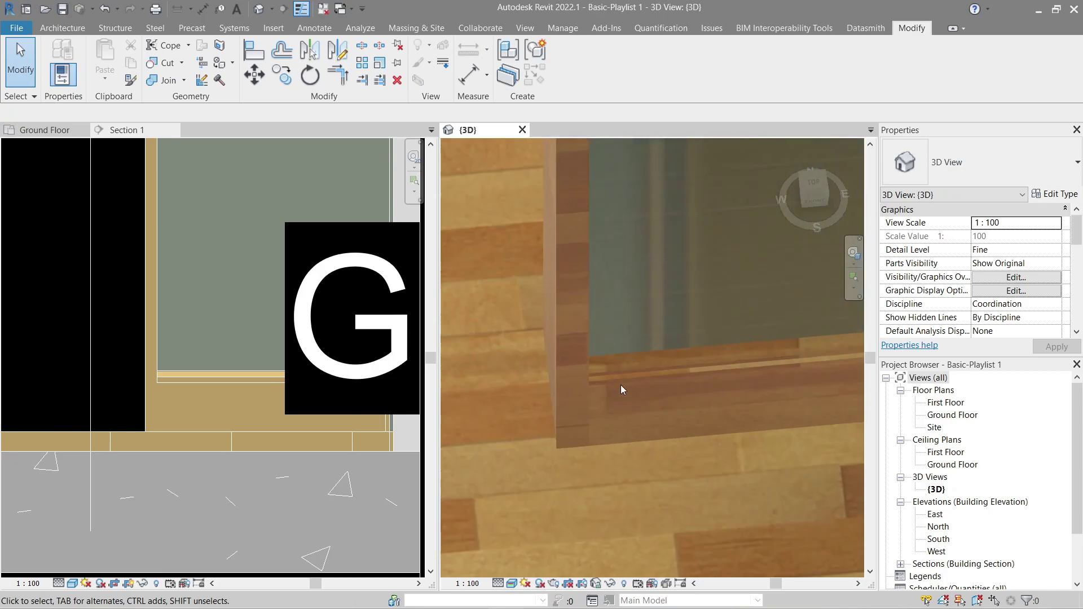
key(j)
key(g)
click(630, 374)
click(556, 363)
key(Escape)
Step: Examine how the skirting meets the arch trim at both feet of the opening in the 3D view
scroll(560, 430, down, 6)
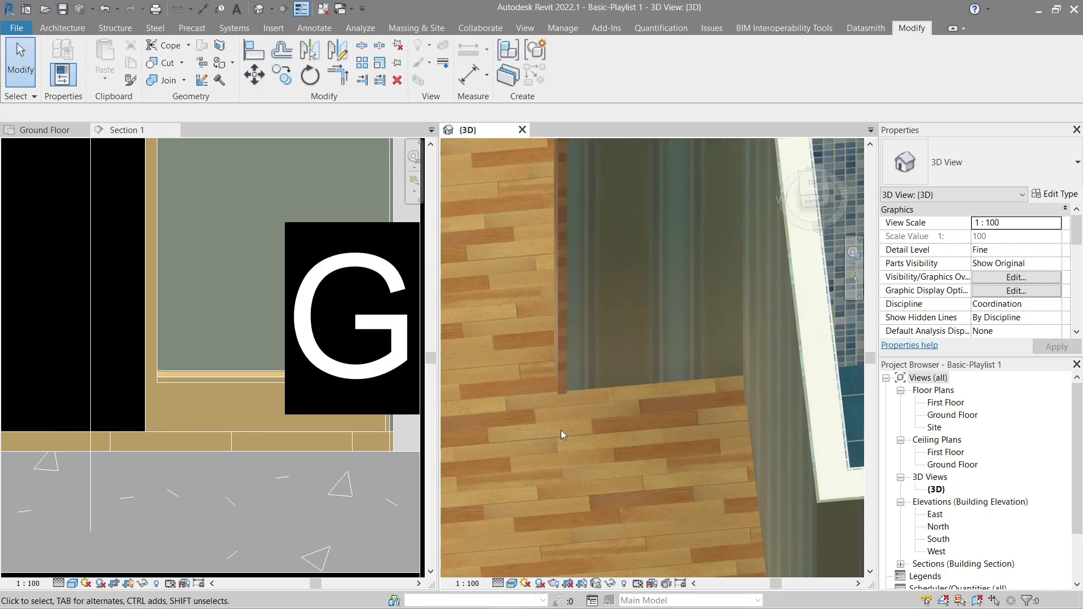
middle_drag(584, 408, 639, 408)
click(611, 239)
shift+middle_drag(712, 290, 526, 391)
key(Escape)
scroll(619, 425, up, 4)
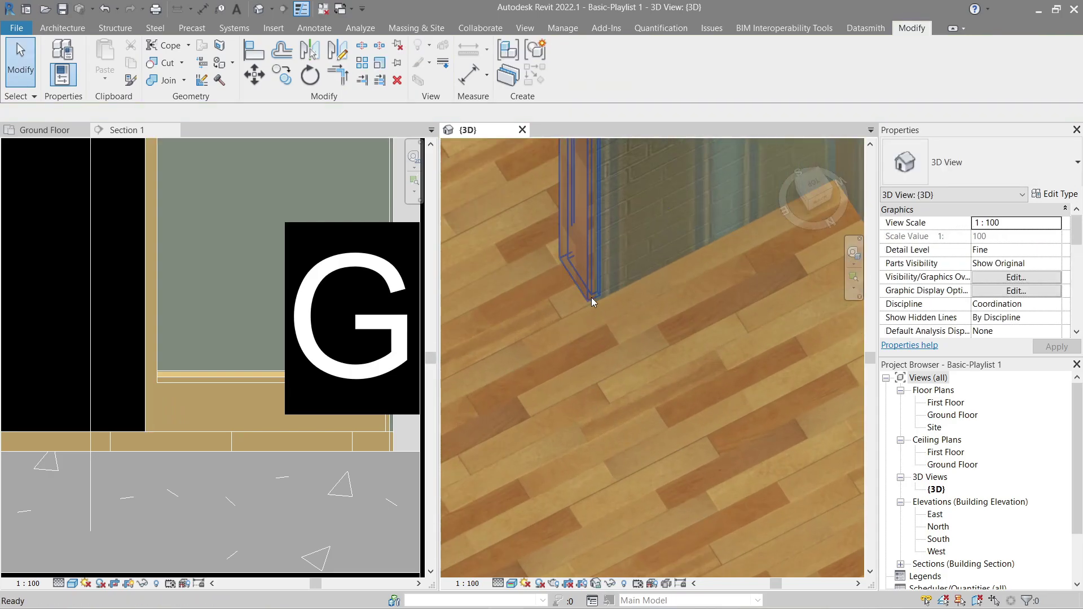
middle_drag(562, 350, 772, 347)
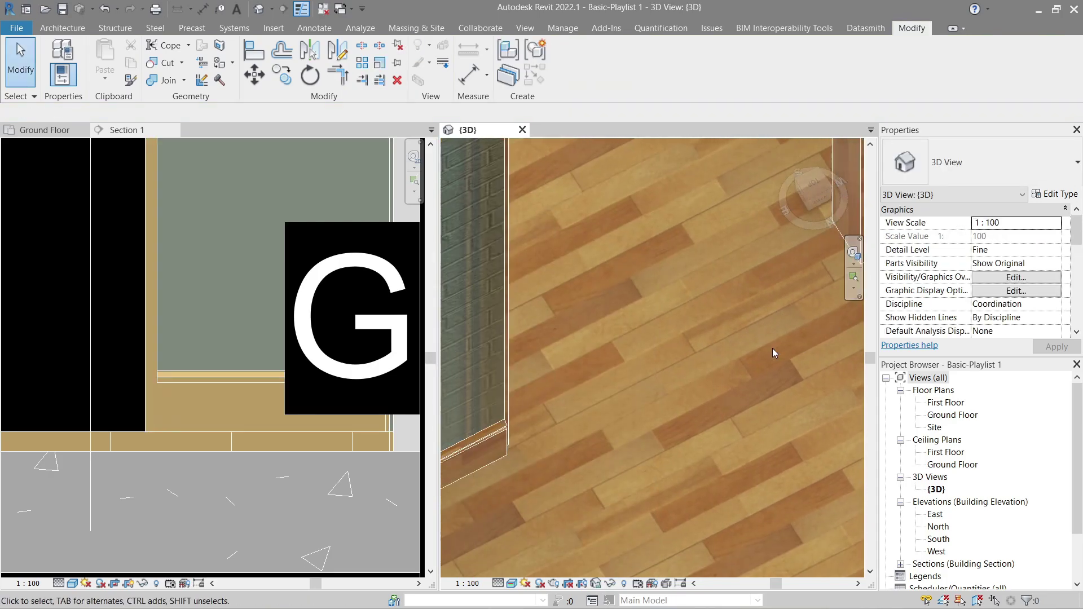
key(Escape)
shift+middle_drag(508, 409, 709, 429)
scroll(712, 316, up, 2)
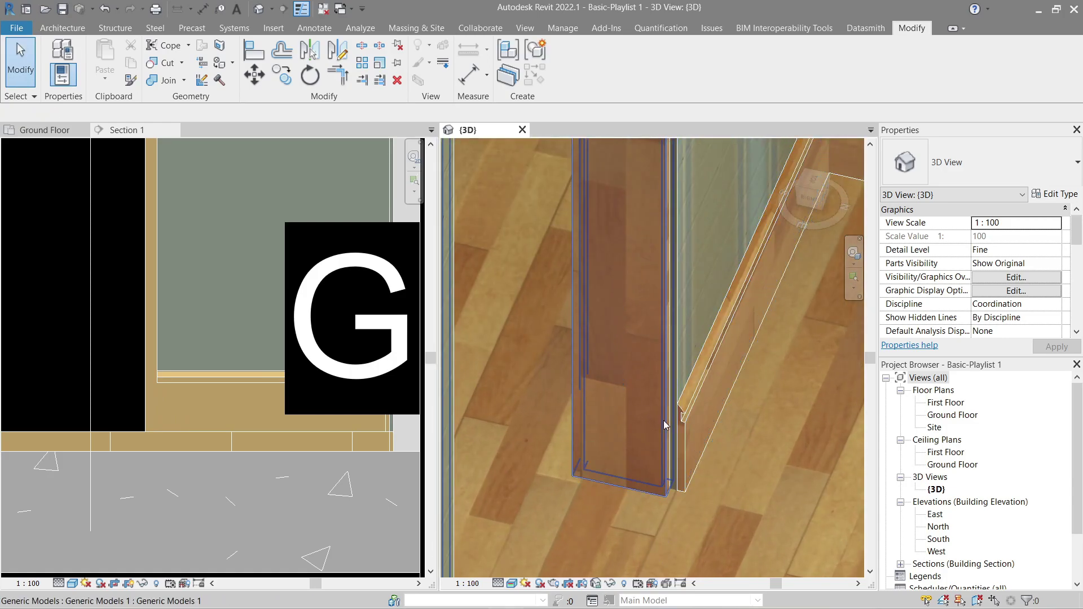
Step: Open the arch trim for in-place editing and start editing the profile of its sweep
click(576, 337)
click(560, 66)
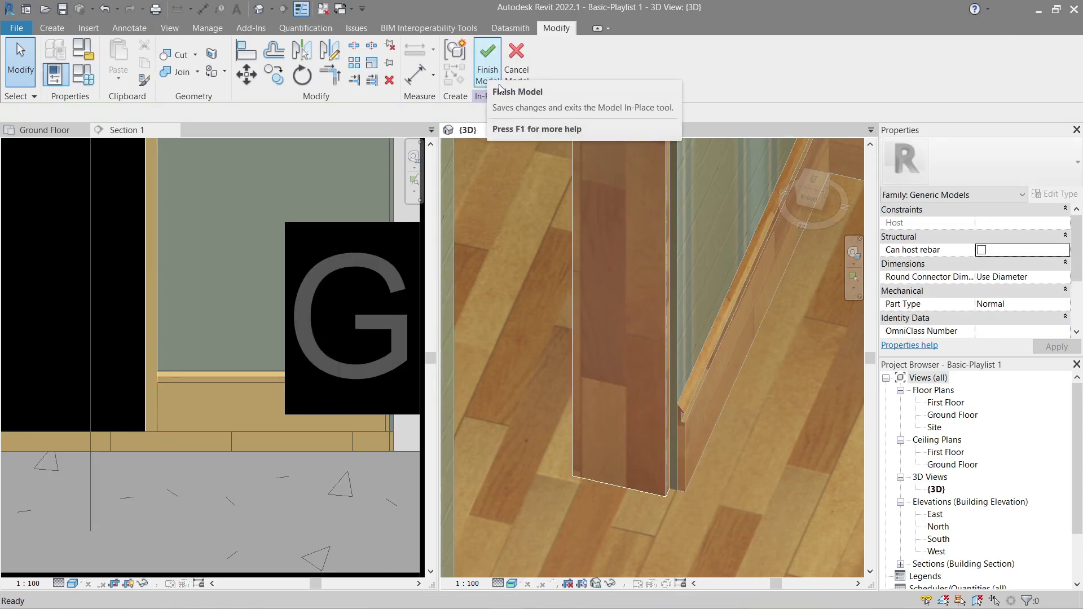
click(578, 282)
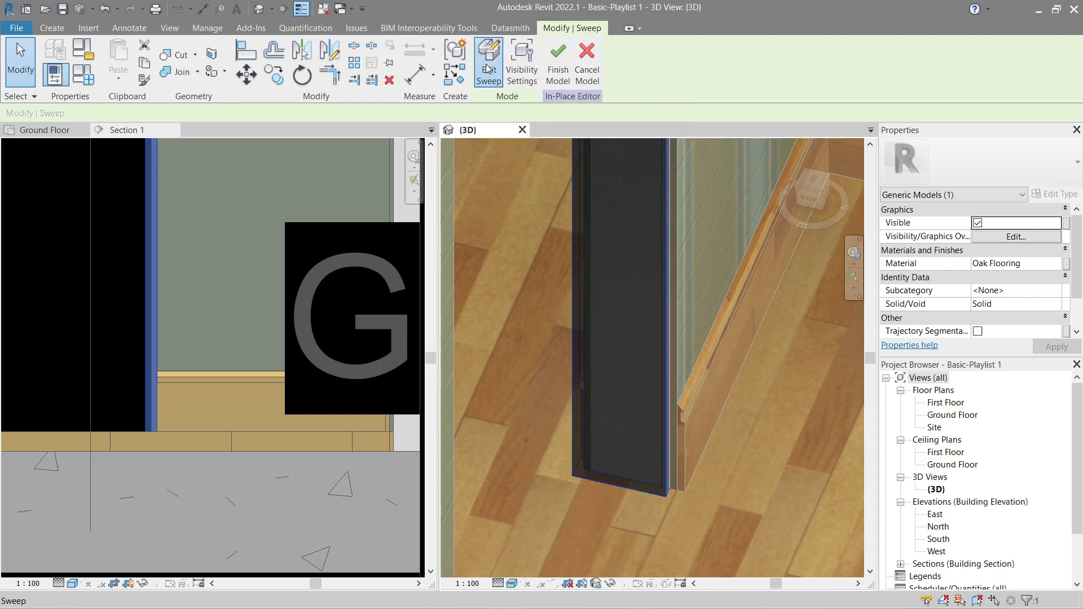
click(488, 69)
click(692, 82)
click(722, 81)
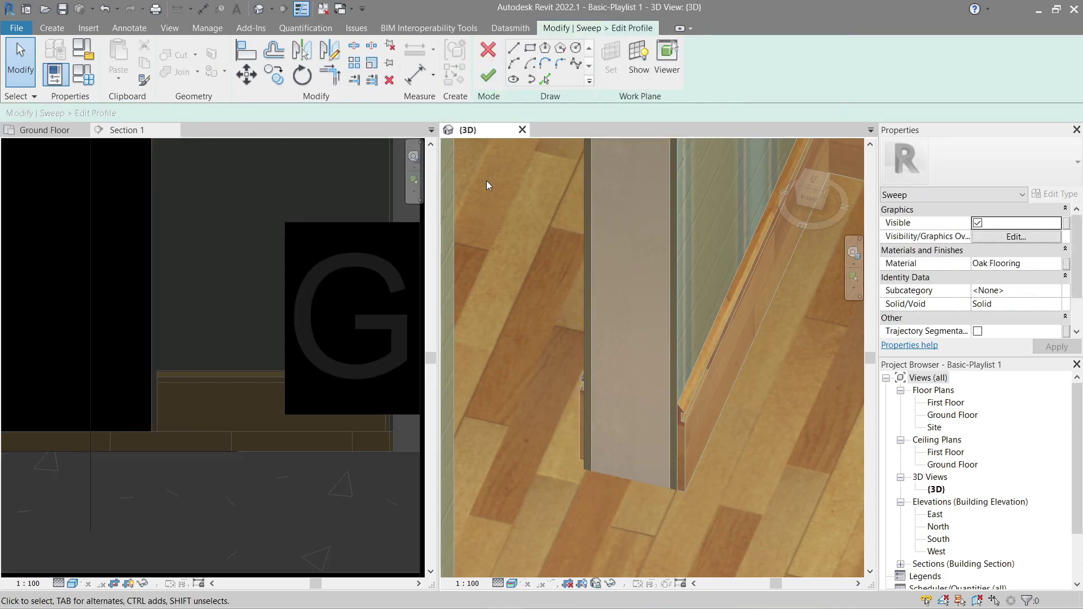
Step: Move the three lines of the sweep profile's north return 20 mm outward to the skirting's outer edge
click(811, 183)
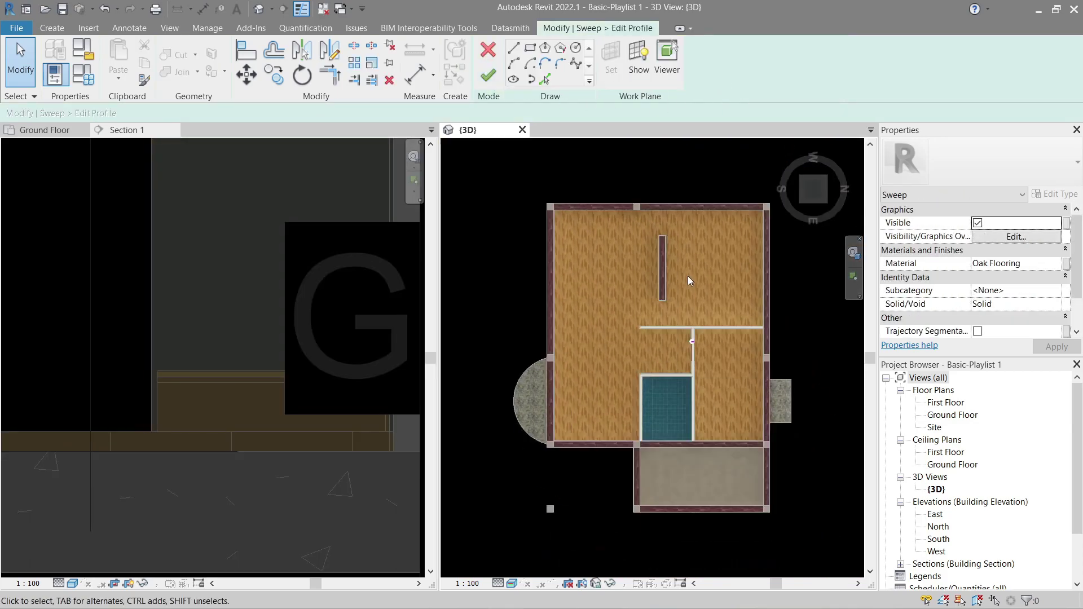
scroll(688, 275, up, 5)
scroll(665, 330, up, 8)
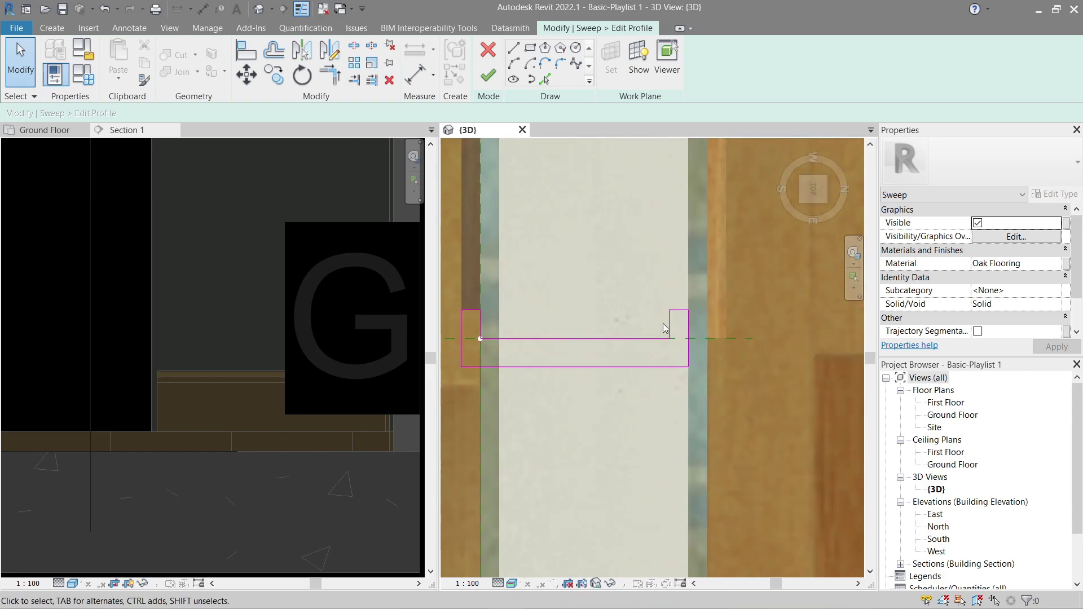
key(a)
key(l)
key(Escape)
scroll(678, 313, up, 2)
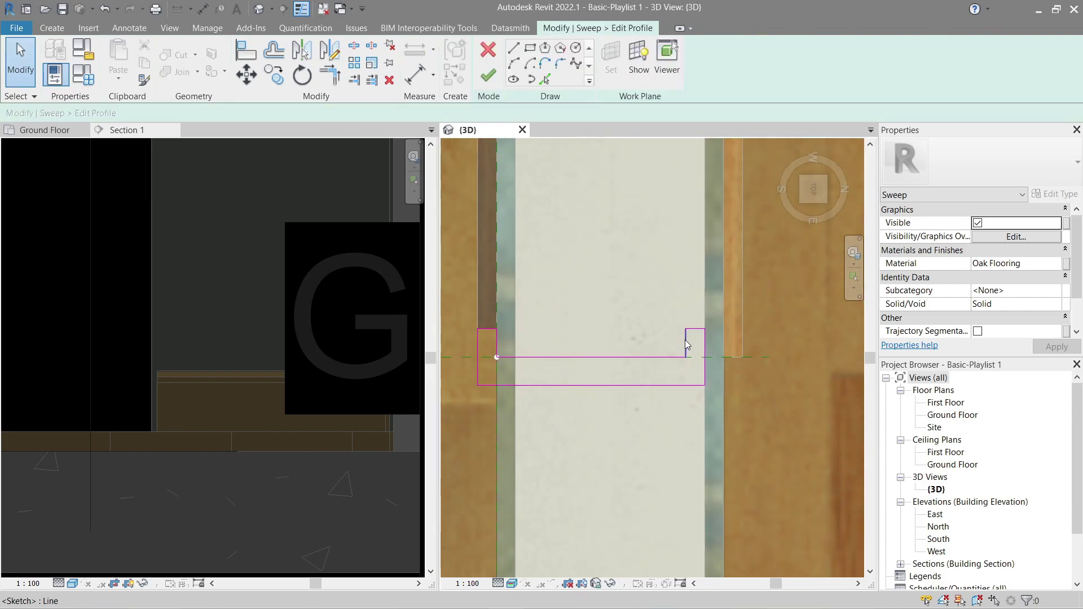
drag(728, 408, 731, 414)
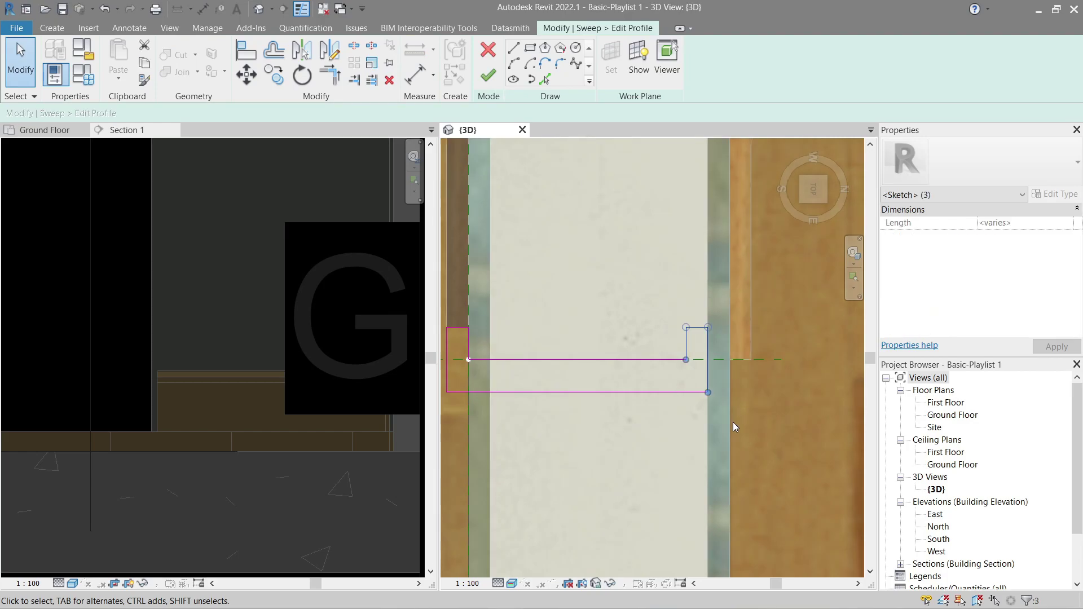
scroll(720, 370, up, 1)
key(m)
key(v)
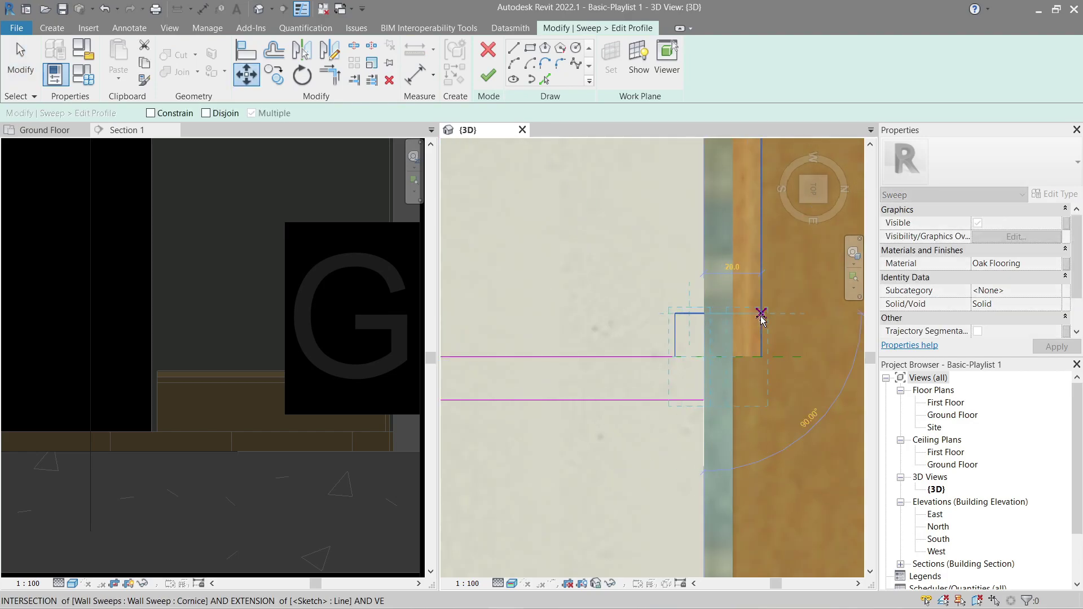
click(761, 314)
Step: Check the profile's opposite return against the skirting, and finish the profile, the sweep and the in-place model
scroll(758, 315, down, 2)
key(Escape)
middle_drag(491, 342, 598, 337)
scroll(598, 335, up, 5)
scroll(620, 308, down, 3)
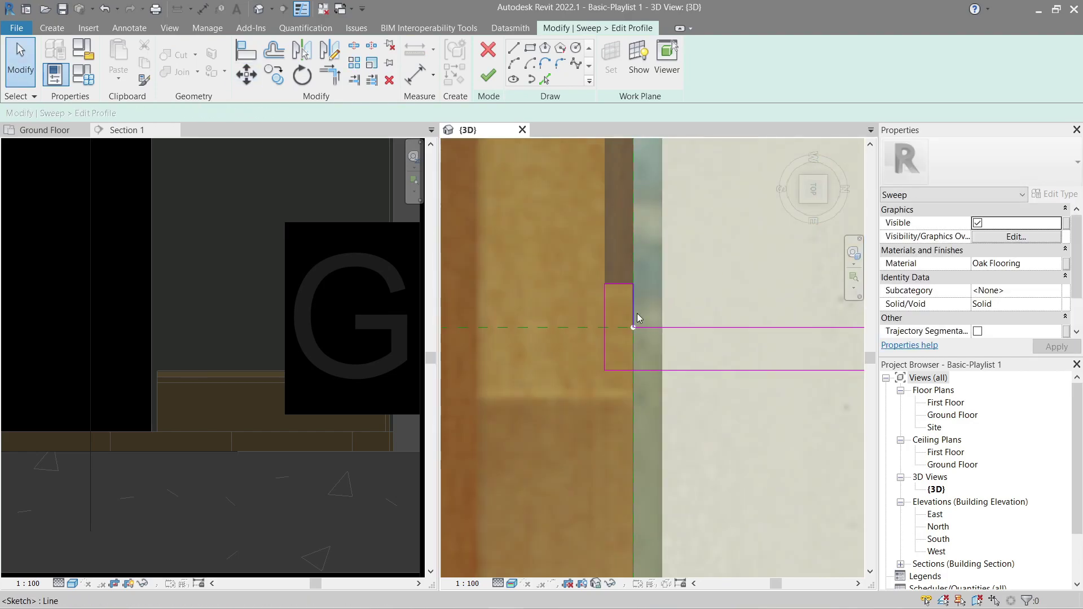
middle_drag(790, 330, 494, 339)
scroll(630, 344, down, 2)
middle_drag(629, 345, 698, 350)
click(492, 77)
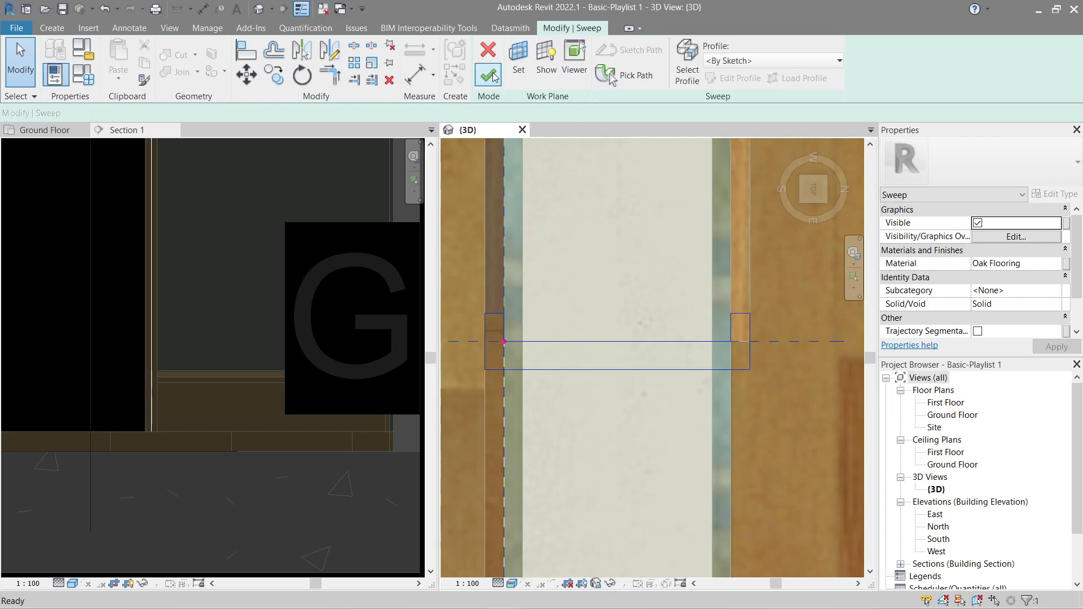
click(563, 79)
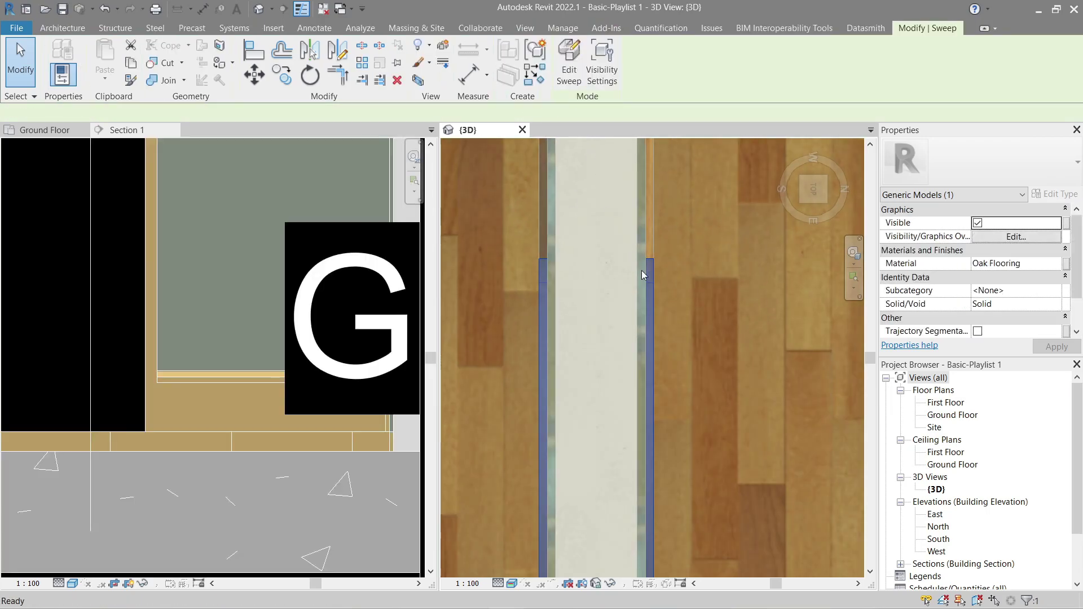
Step: Join the widened arch trim to the skirting at the foot of the opening
shift+middle_drag(641, 269, 607, 280)
scroll(657, 527, up, 2)
middle_drag(657, 527, 645, 274)
scroll(614, 458, up, 4)
key(j)
key(g)
click(596, 373)
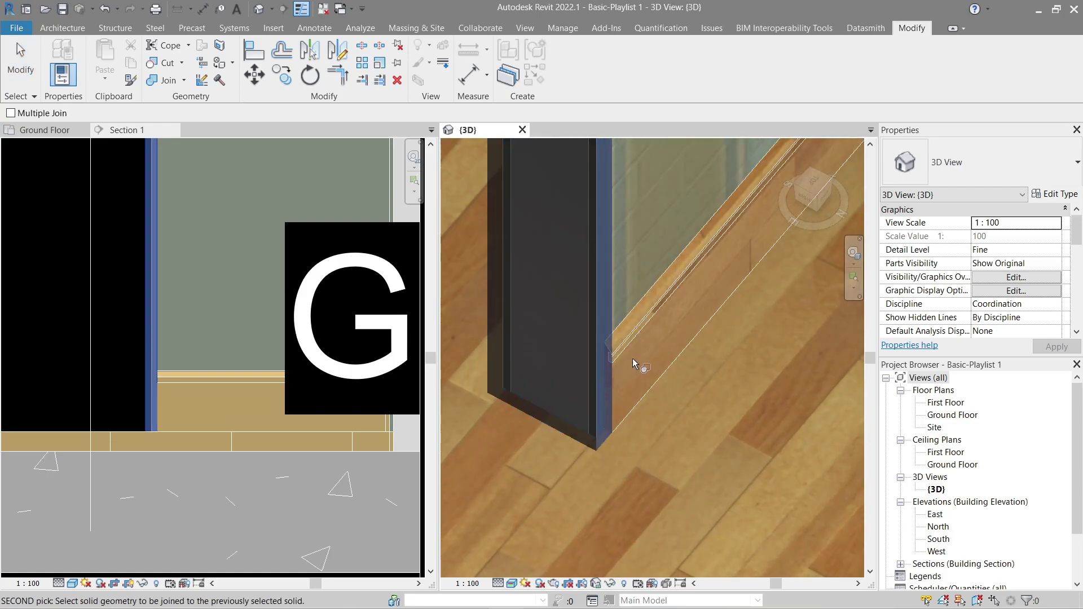
click(616, 355)
key(Escape)
scroll(621, 355, down, 6)
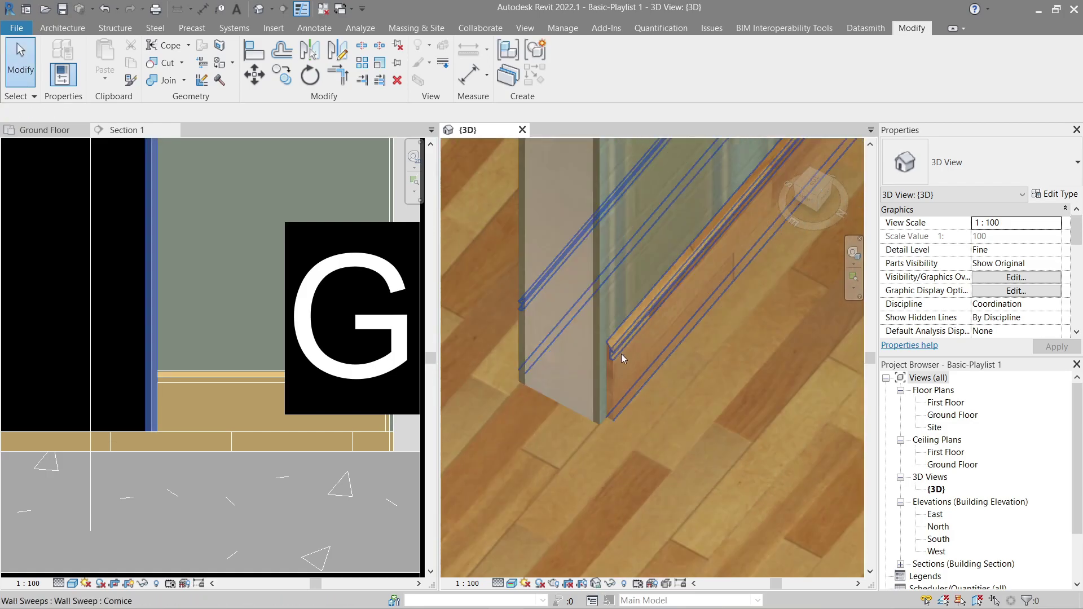
click(622, 360)
key(Escape)
Step: Examine the finished arch trim and skirting in the room, and view the whole house and the full section
shift+middle_drag(624, 363, 681, 485)
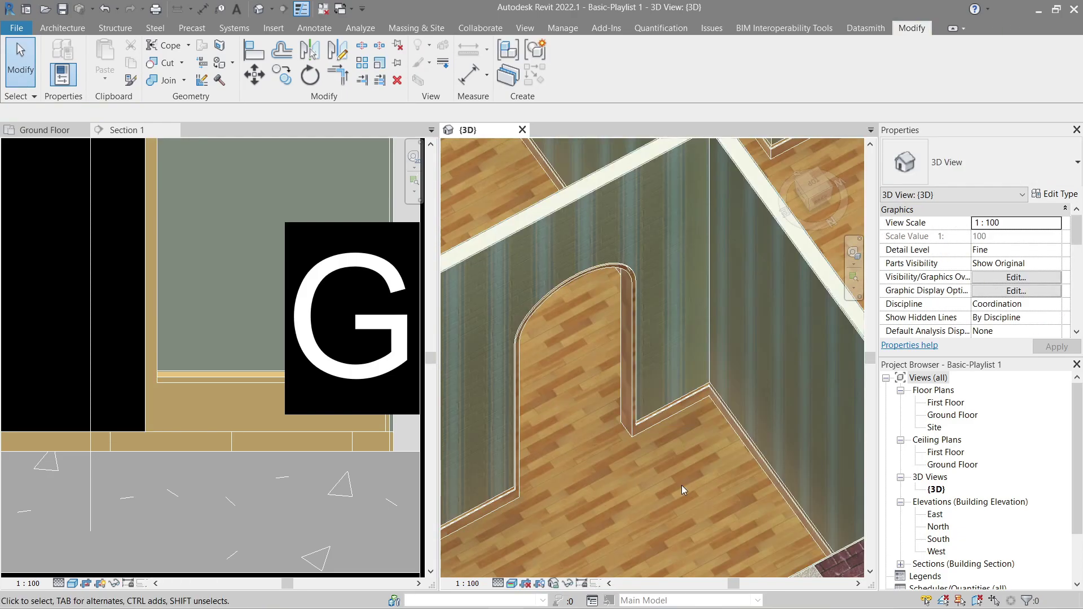
scroll(681, 485, down, 3)
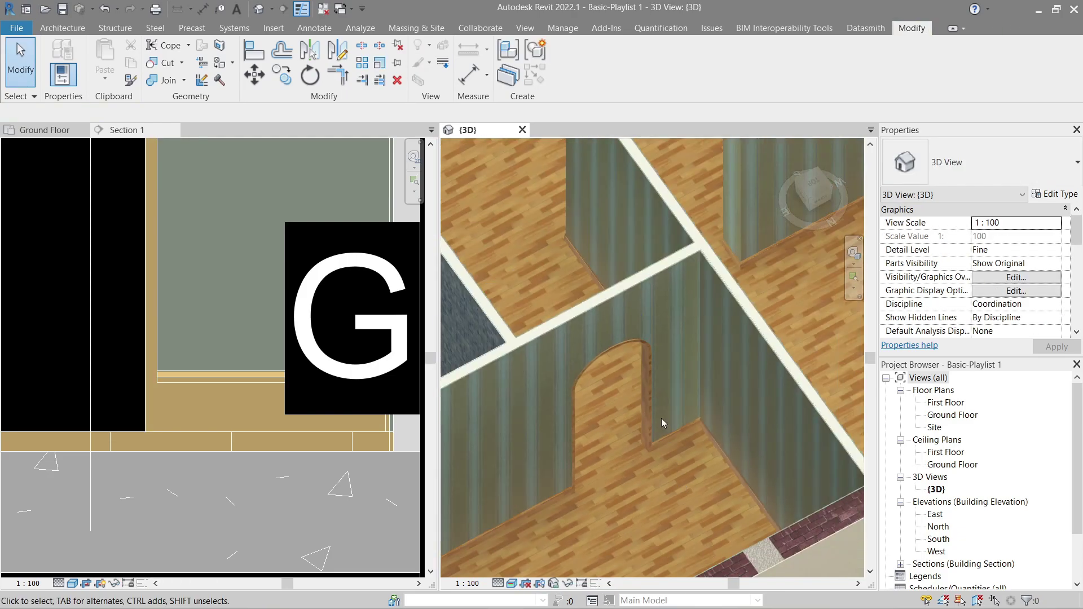
click(642, 359)
shift+middle_drag(729, 376, 588, 333)
scroll(546, 357, down, 2)
click(493, 205)
scroll(553, 308, down, 2)
middle_drag(601, 331, 652, 323)
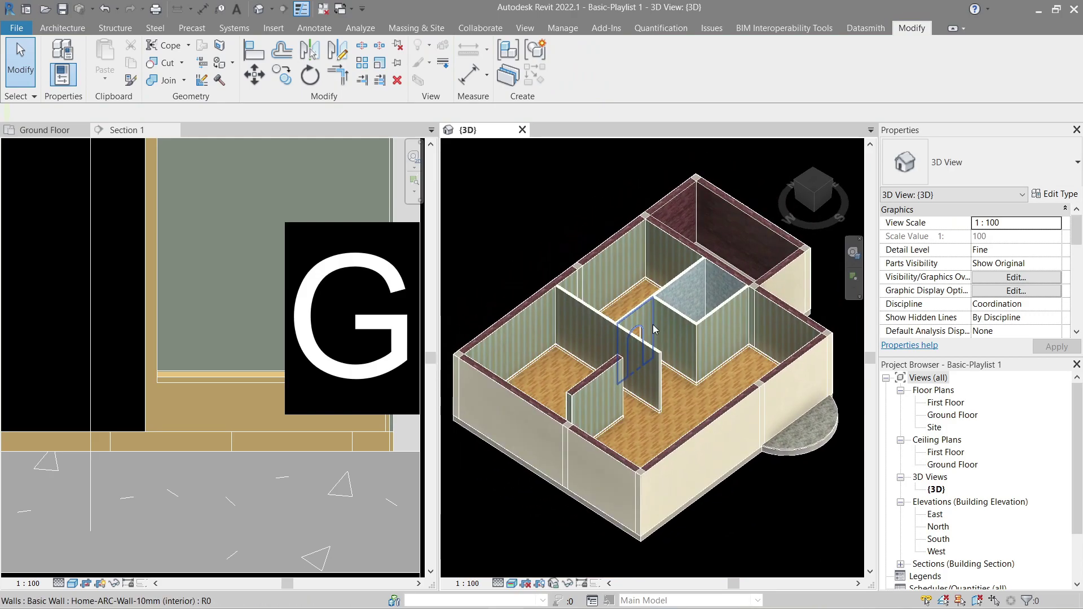
click(235, 280)
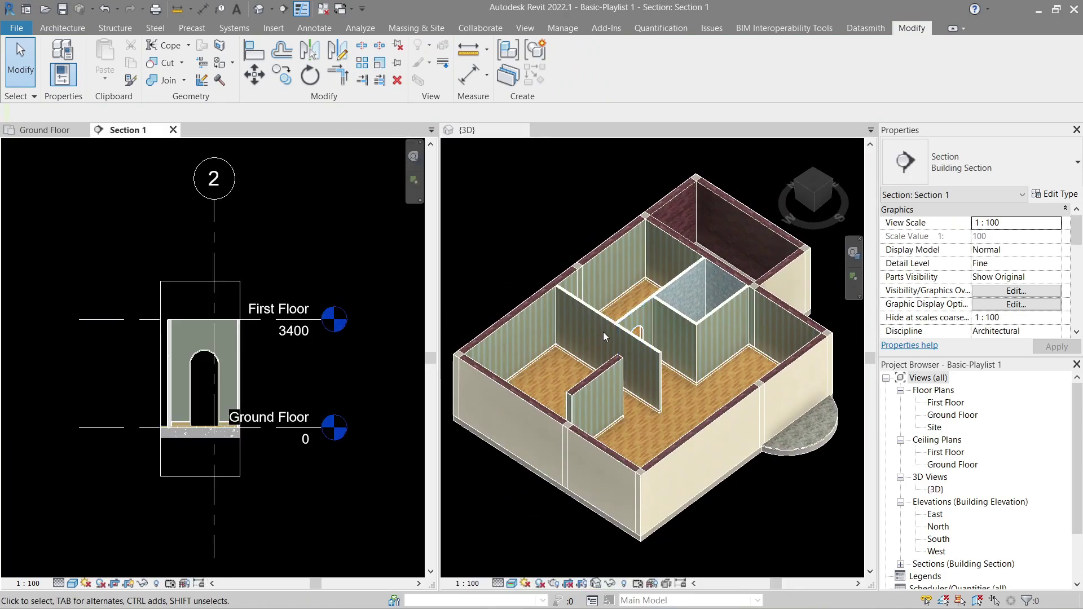
click(747, 348)
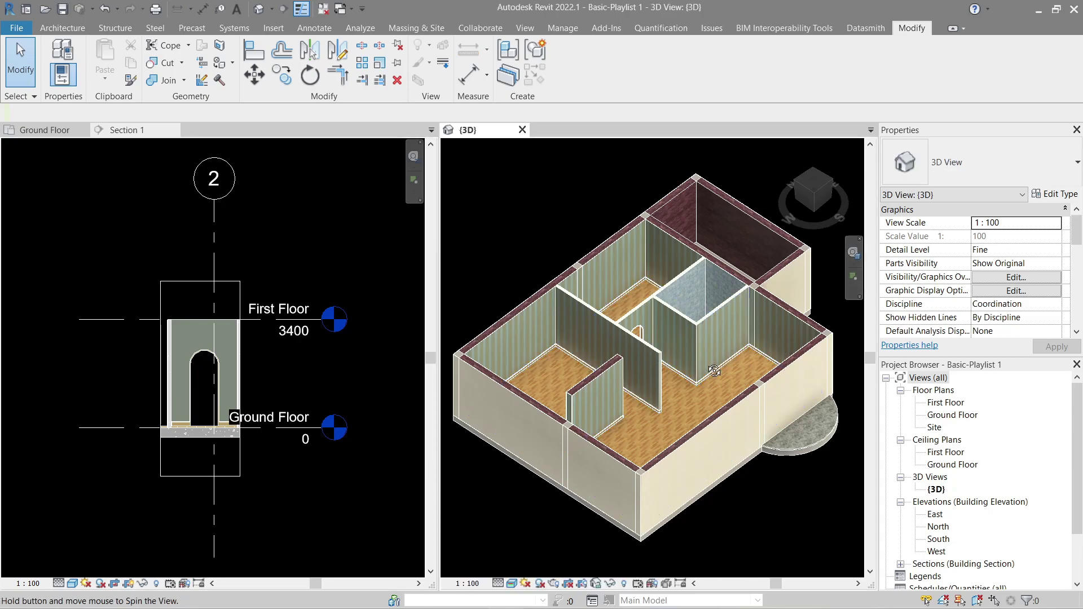
shift+middle_drag(714, 371, 612, 337)
shift+middle_drag(634, 271, 630, 300)
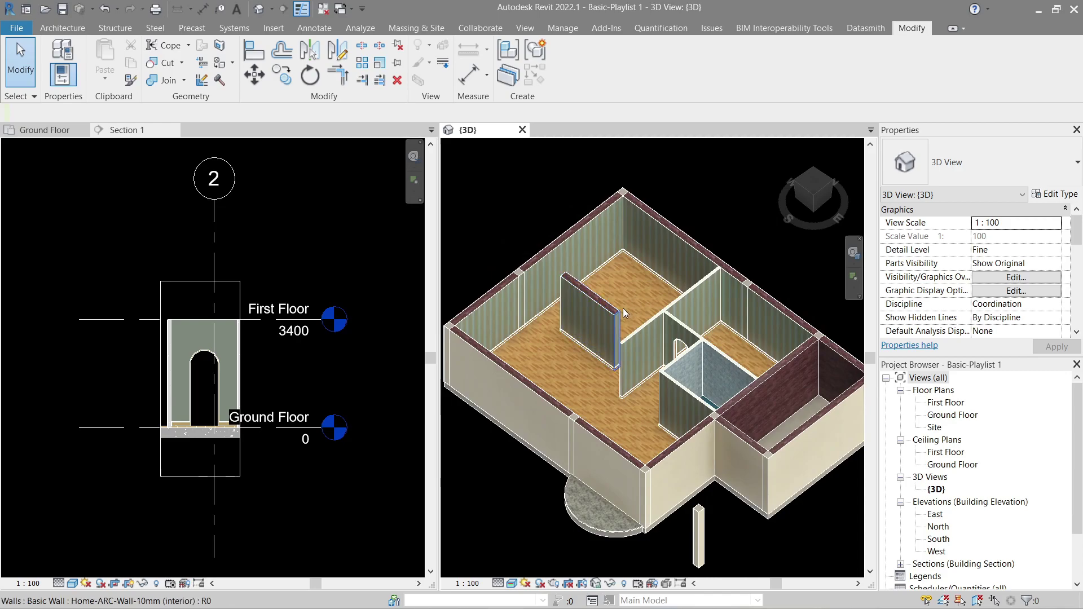